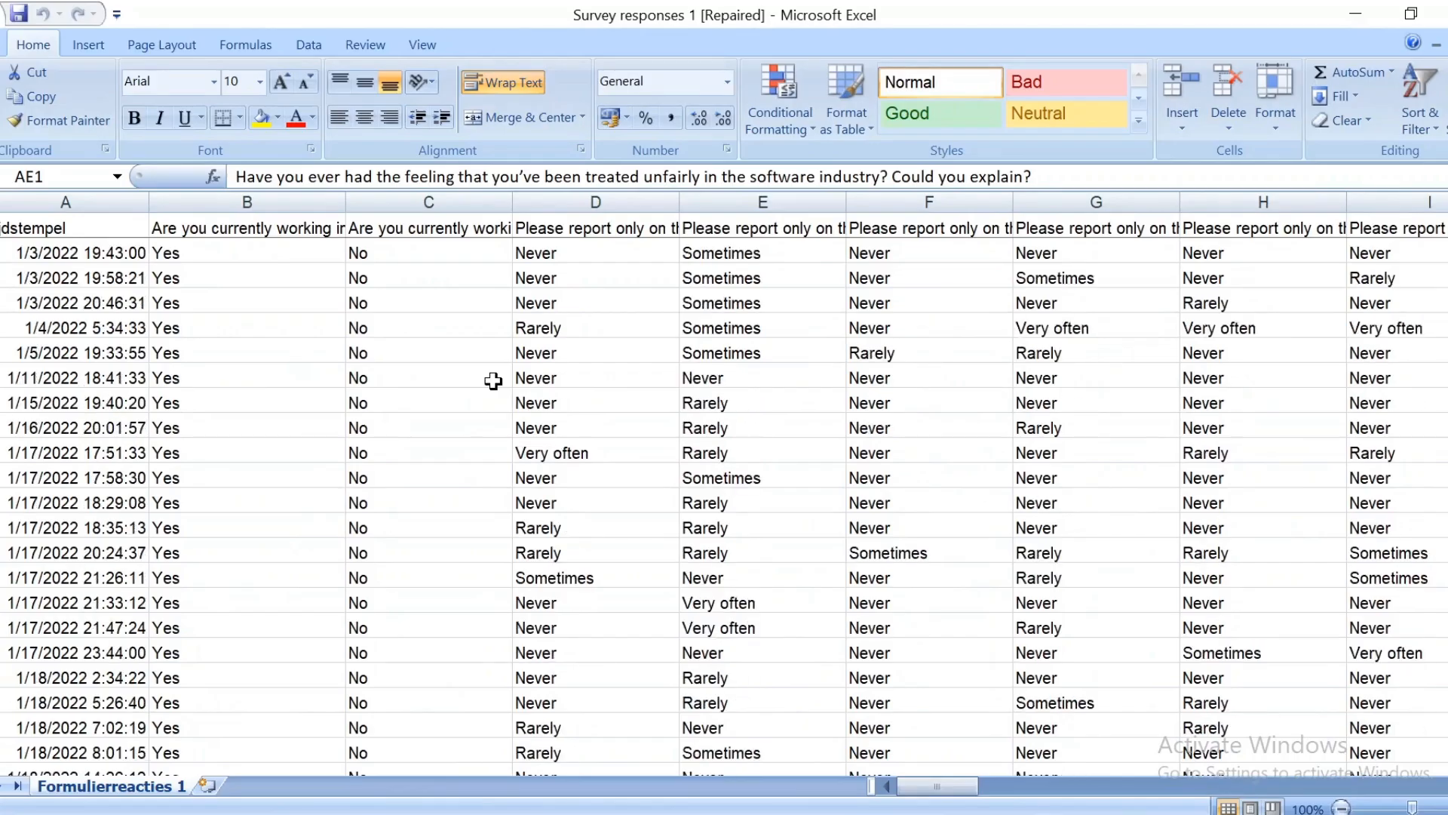
# - Review the survey spreadsheet, including the open-ended questions on unfair treatment and the biggest obstacle faced
pyautogui.scroll(-2, 493, 381)
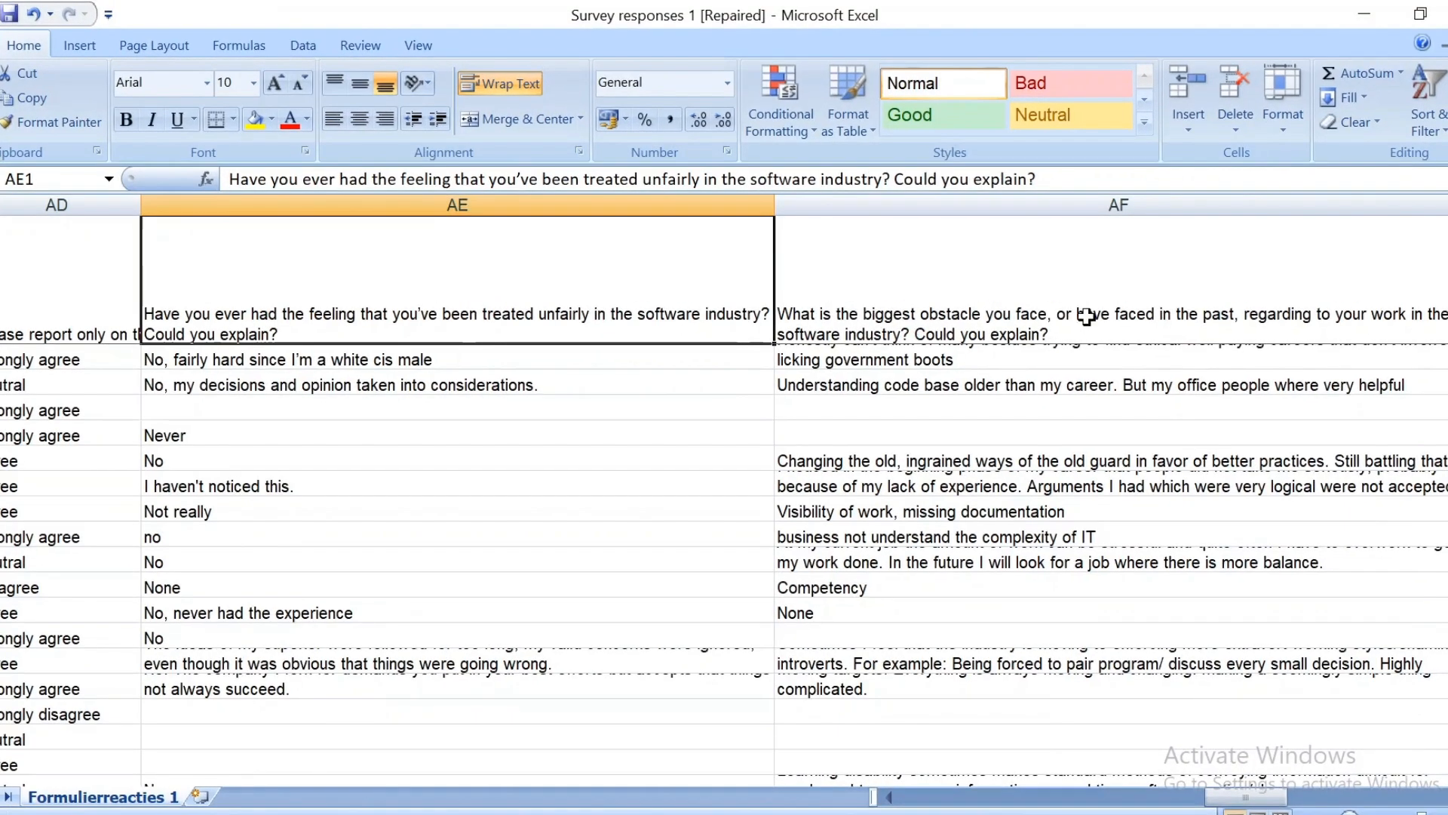
pyautogui.scroll(-1, 1099, 353)
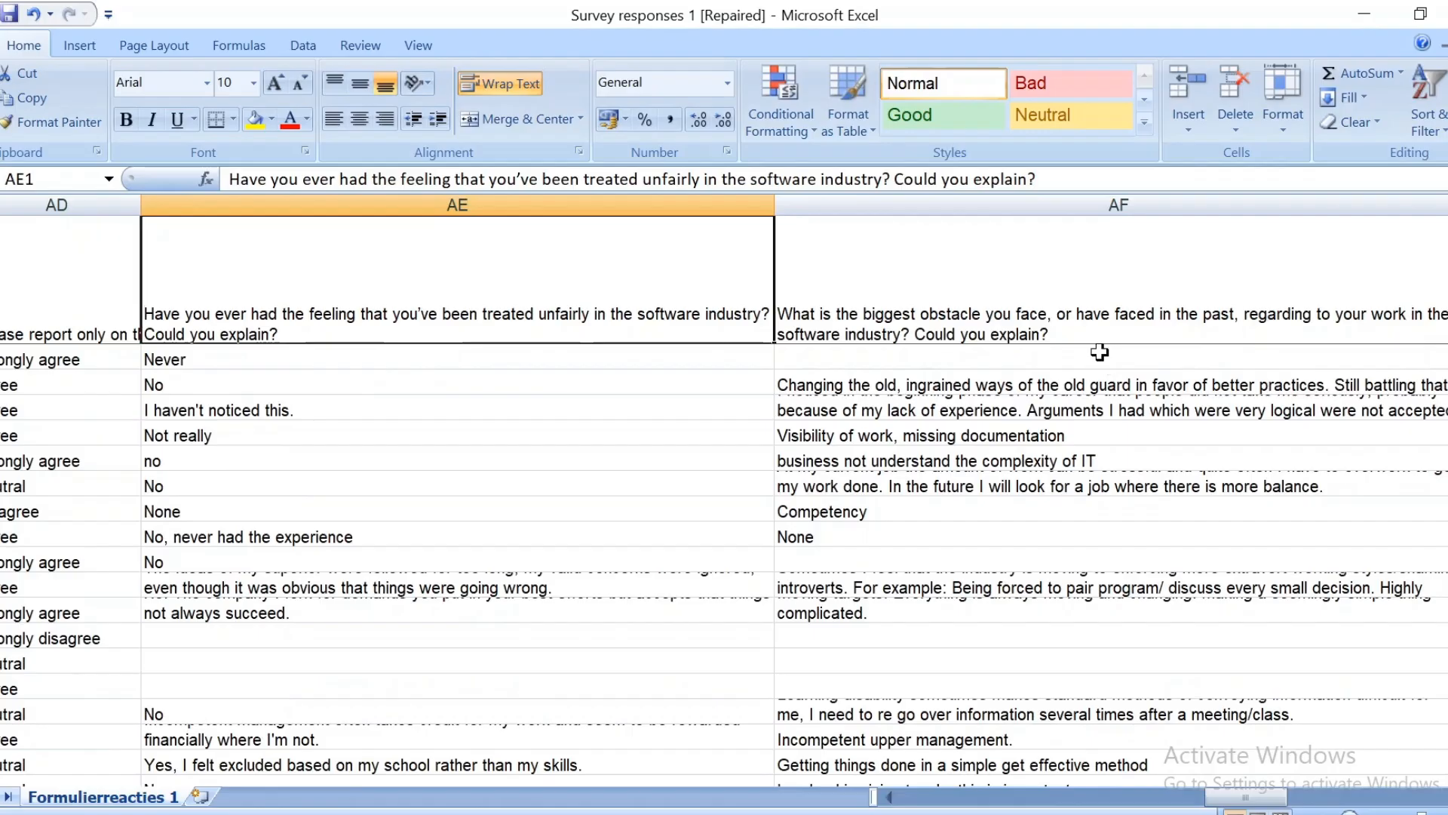
pyautogui.scroll(-2, 1099, 352)
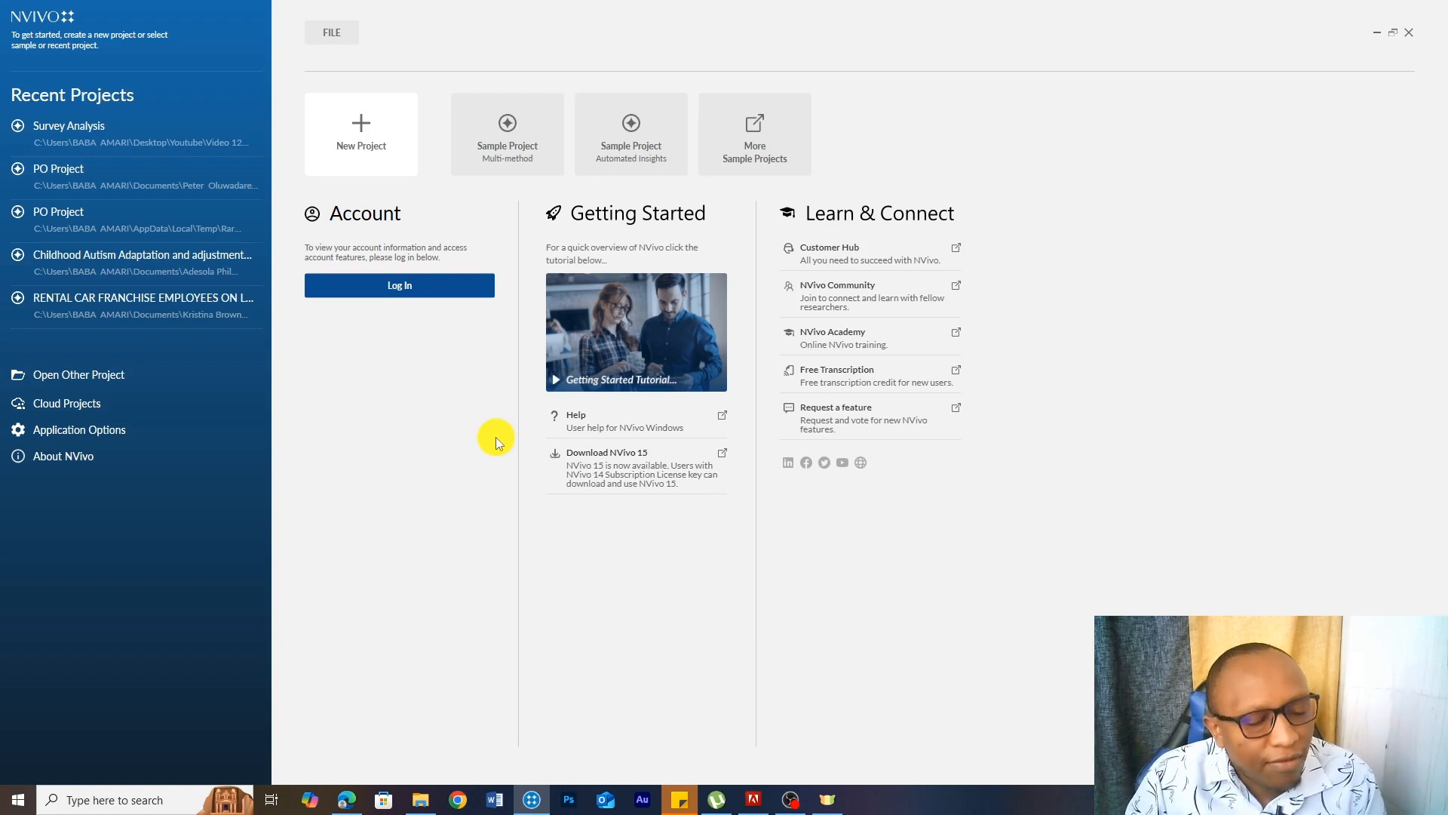
# - Start a new NVivo project and title it "Analyzing survey responses"
pyautogui.click(369, 160)
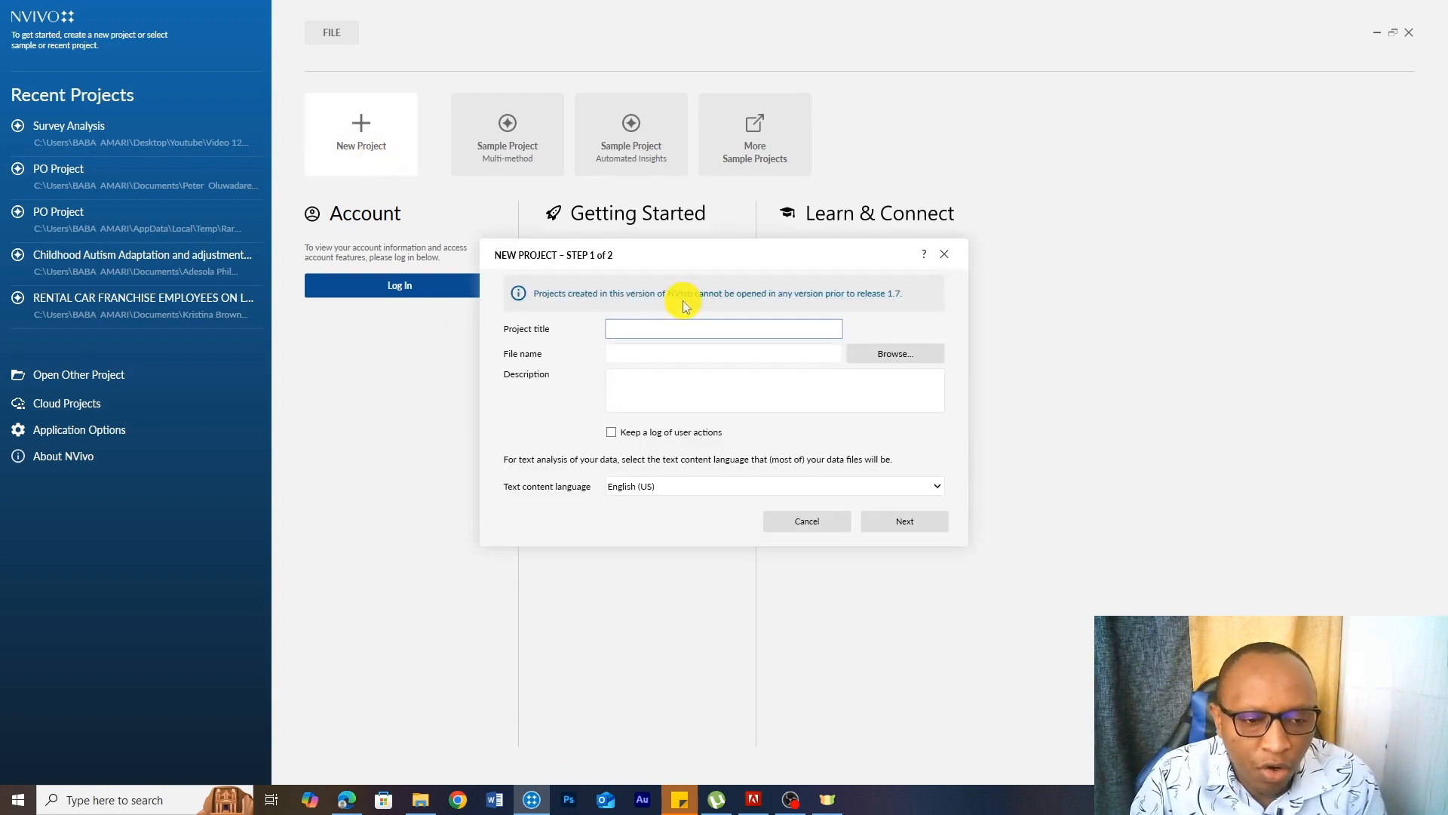
pyautogui.write('An')
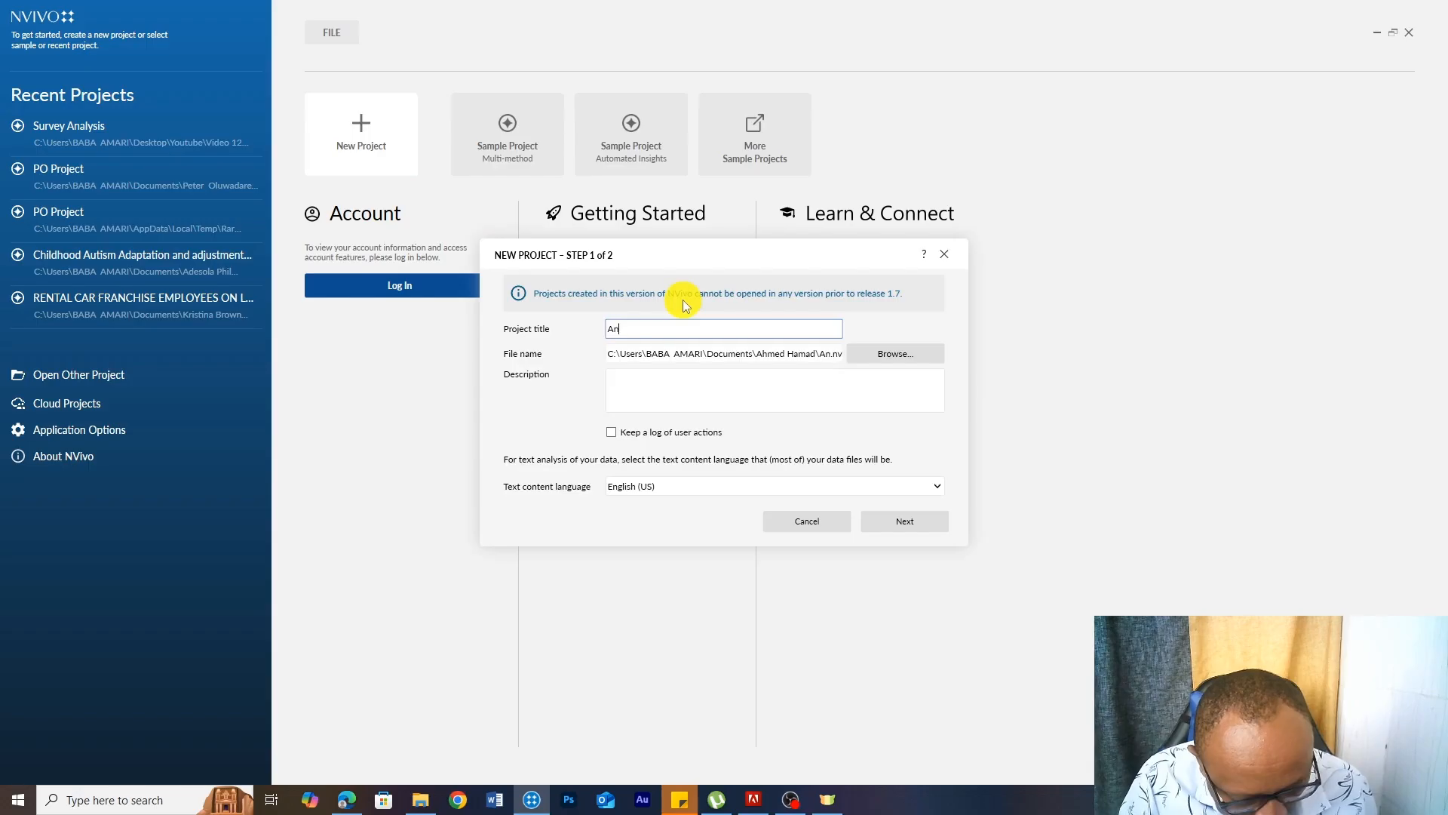
pyautogui.write('alyzing survey responses')
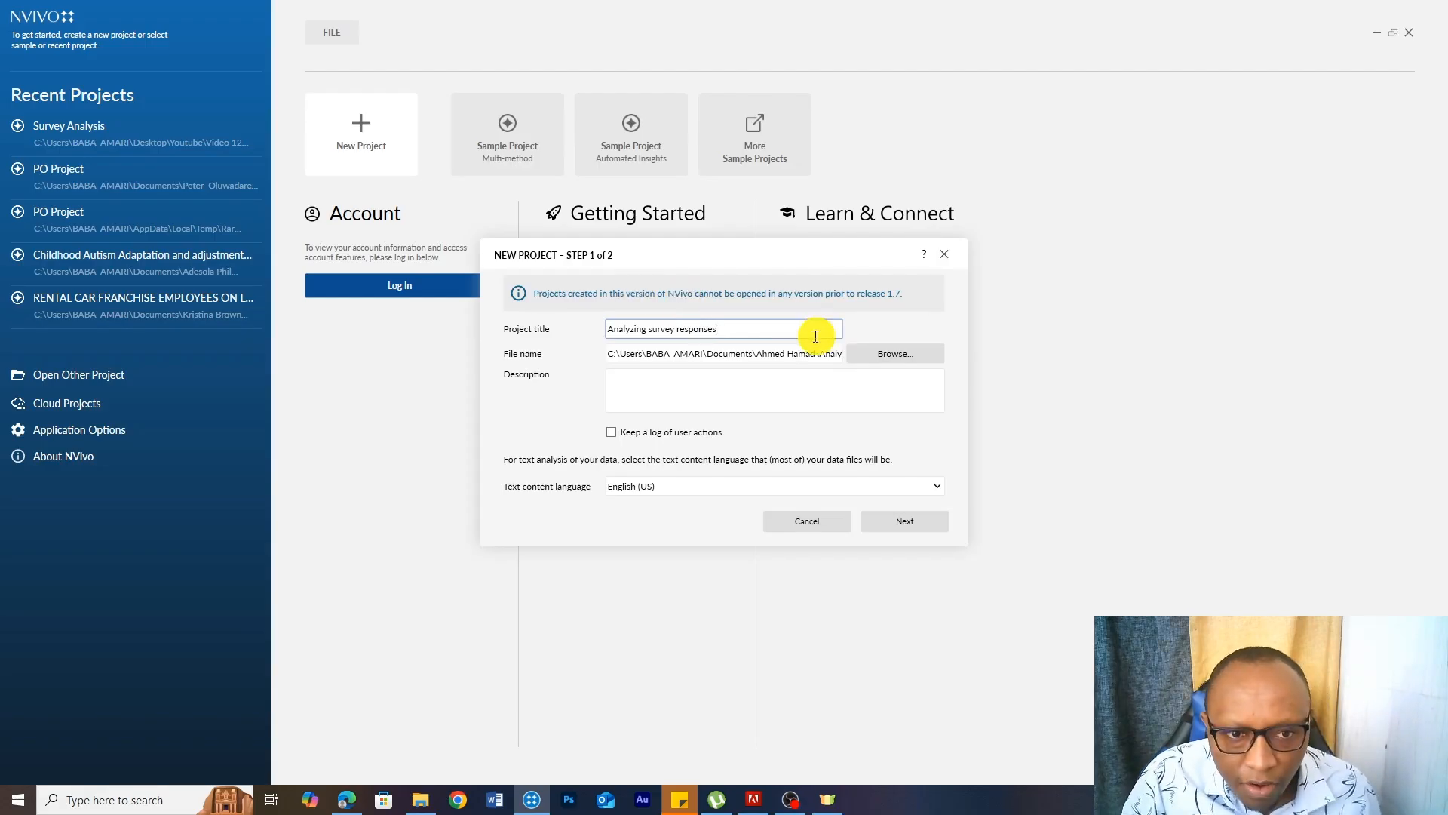
# - Set the project file location to the Desktop\Youtube folder "Video 12 How to analyze responses from open-ended survey questions in Nvivo"
pyautogui.click(899, 355)
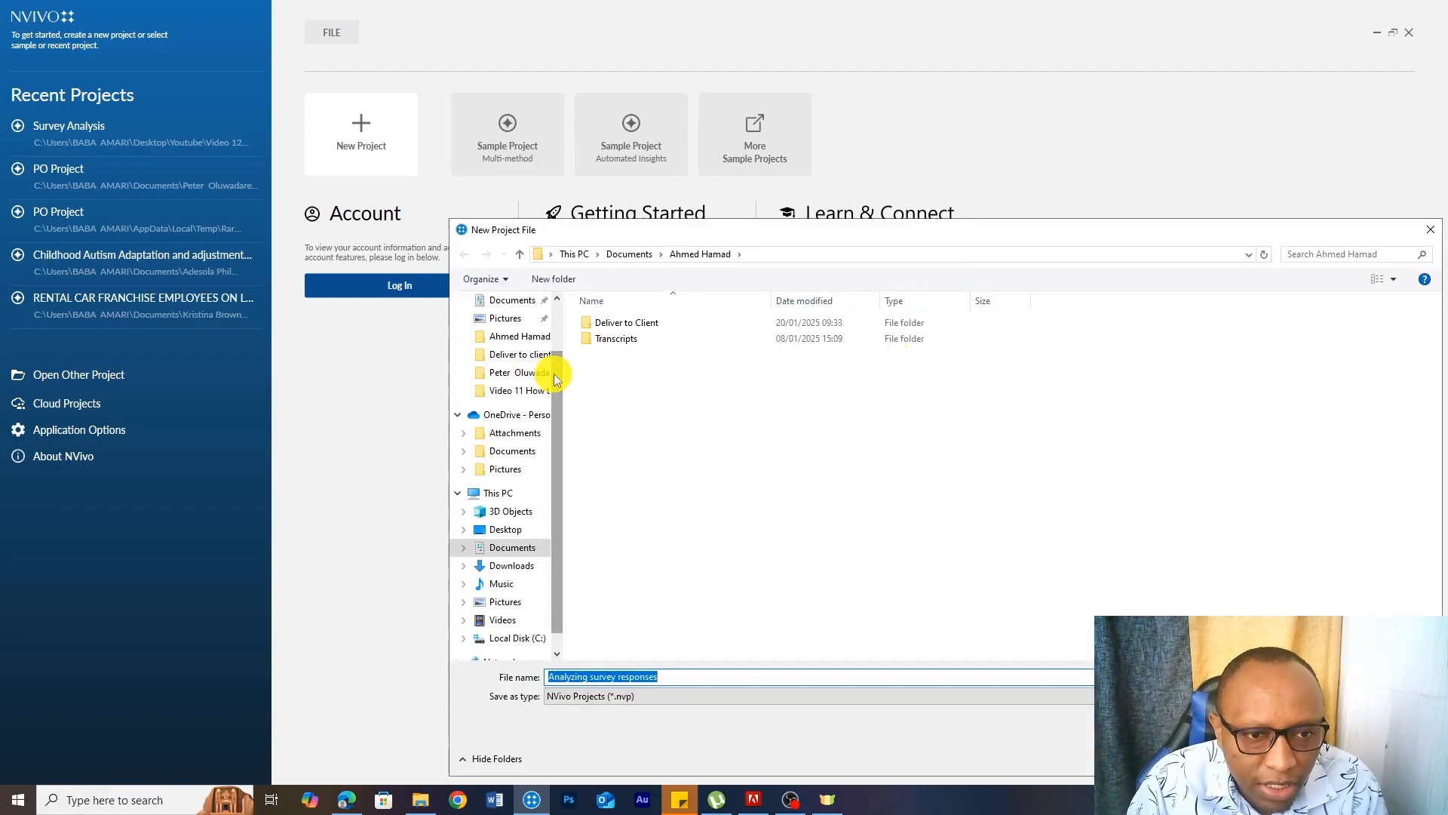
pyautogui.scroll(1, 553, 377)
pyautogui.click(511, 369)
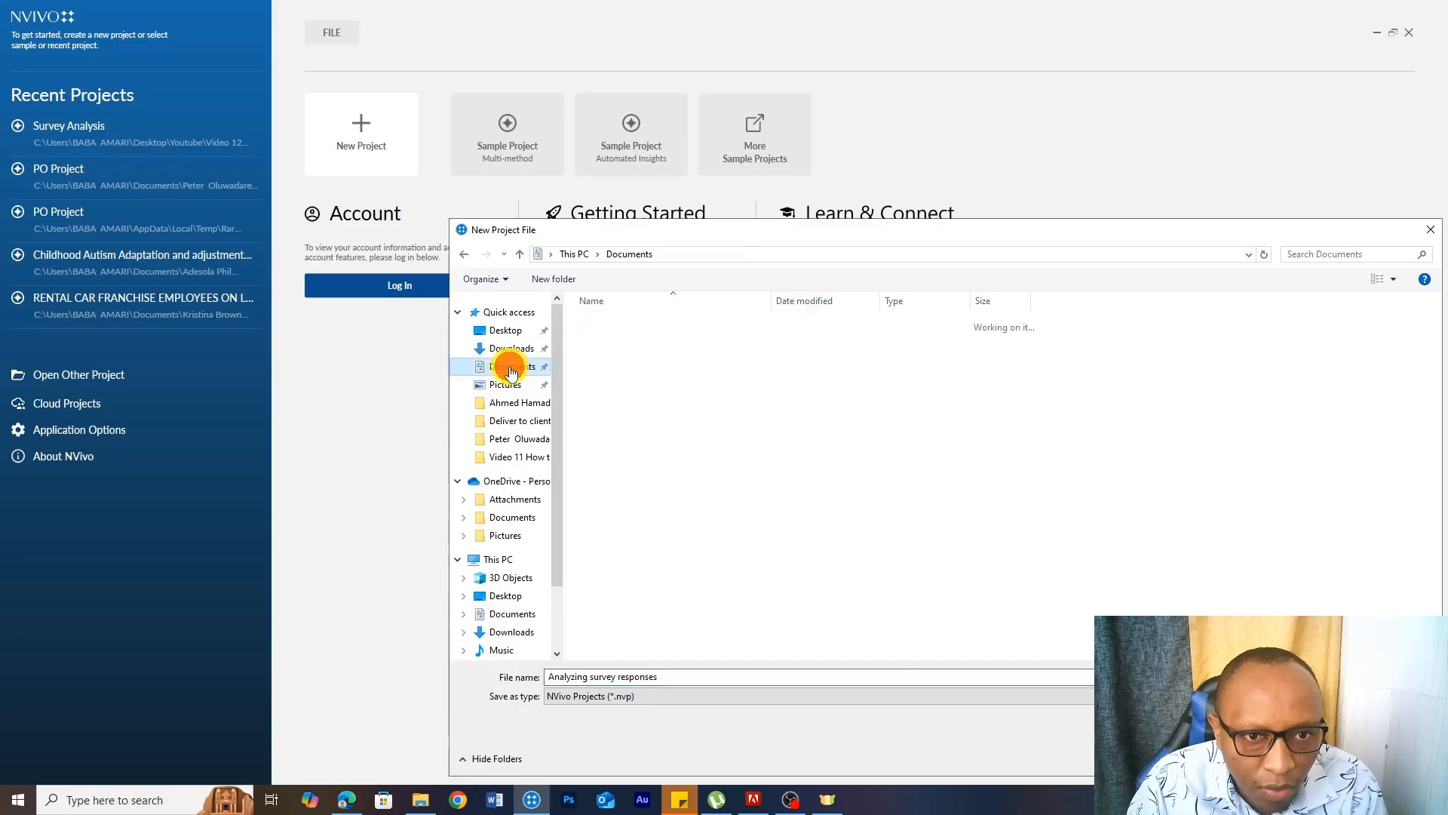
pyautogui.click(509, 330)
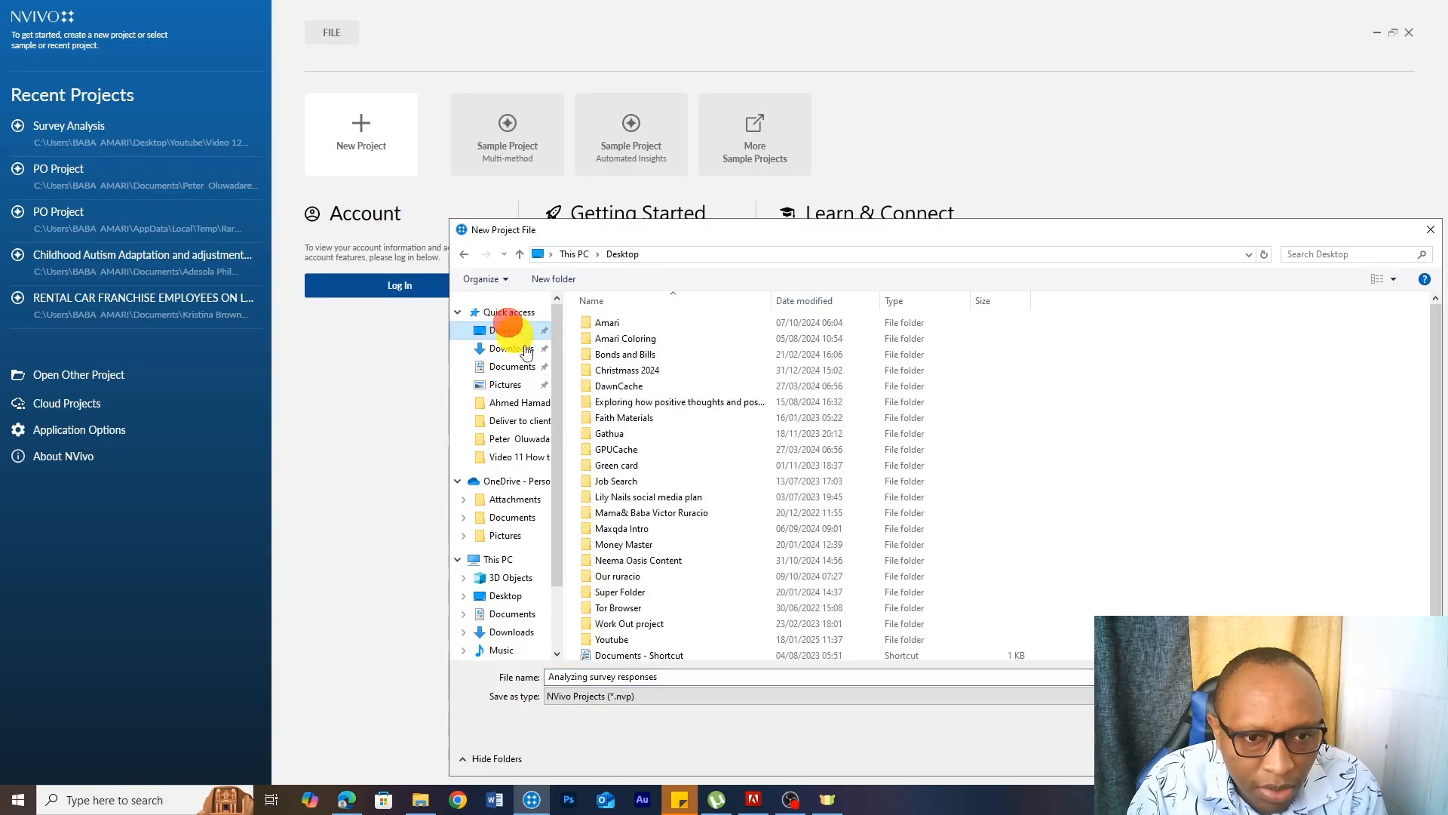
pyautogui.scroll(-1, 679, 462)
pyautogui.click(630, 618)
pyautogui.doubleClick(630, 618)
pyautogui.scroll(-10, 690, 509)
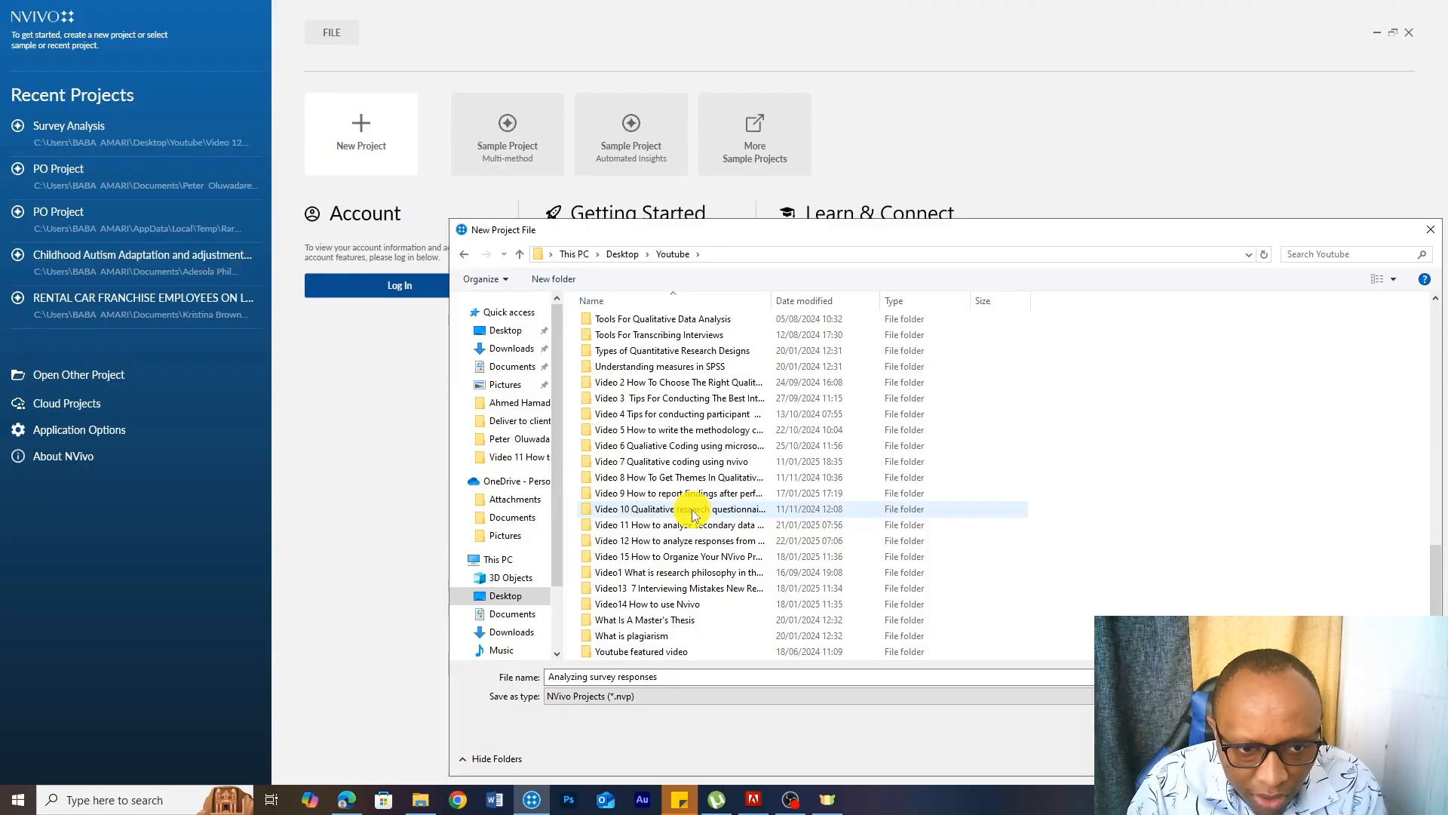
pyautogui.doubleClick(685, 540)
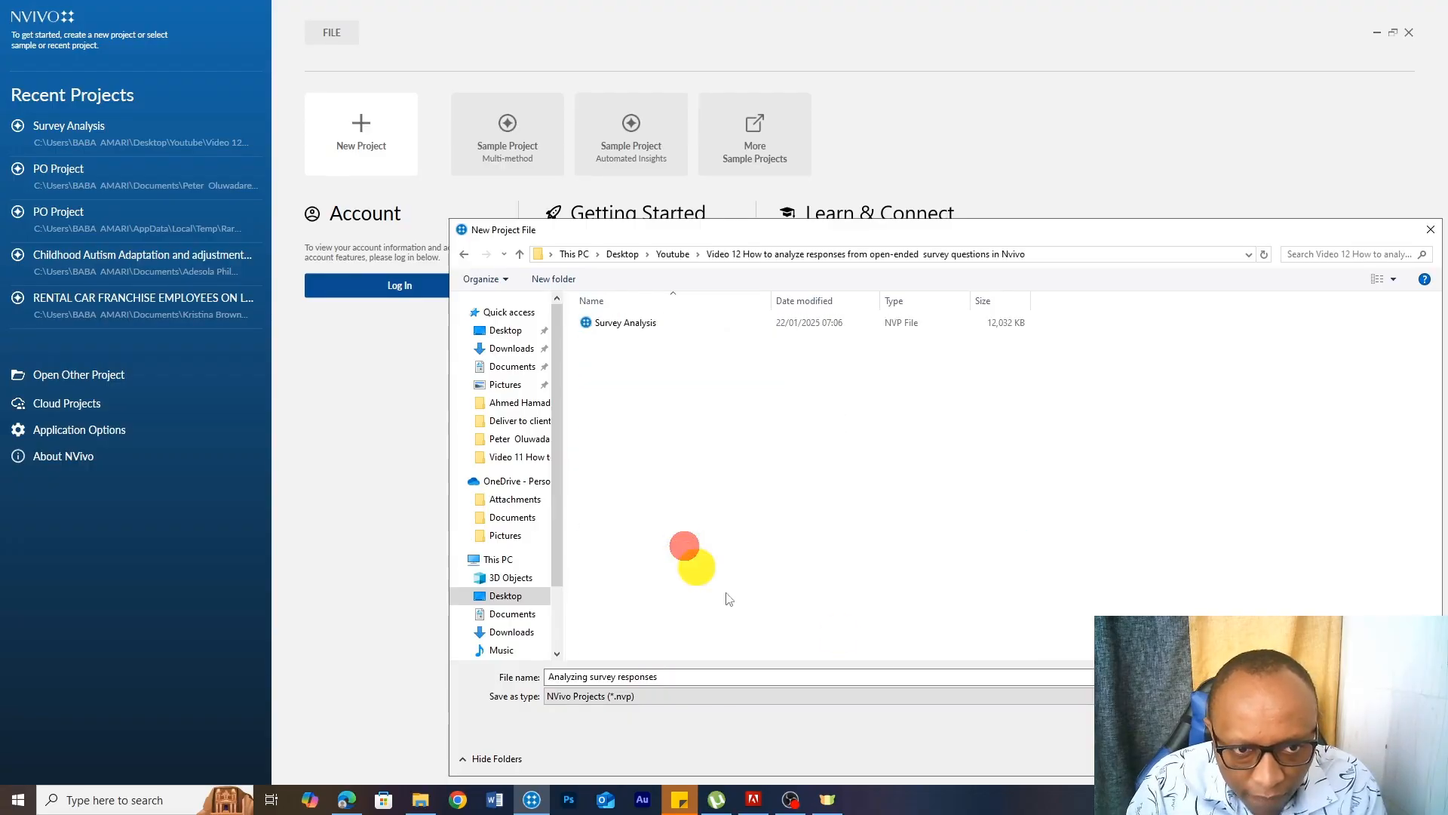
pyautogui.press('Return')
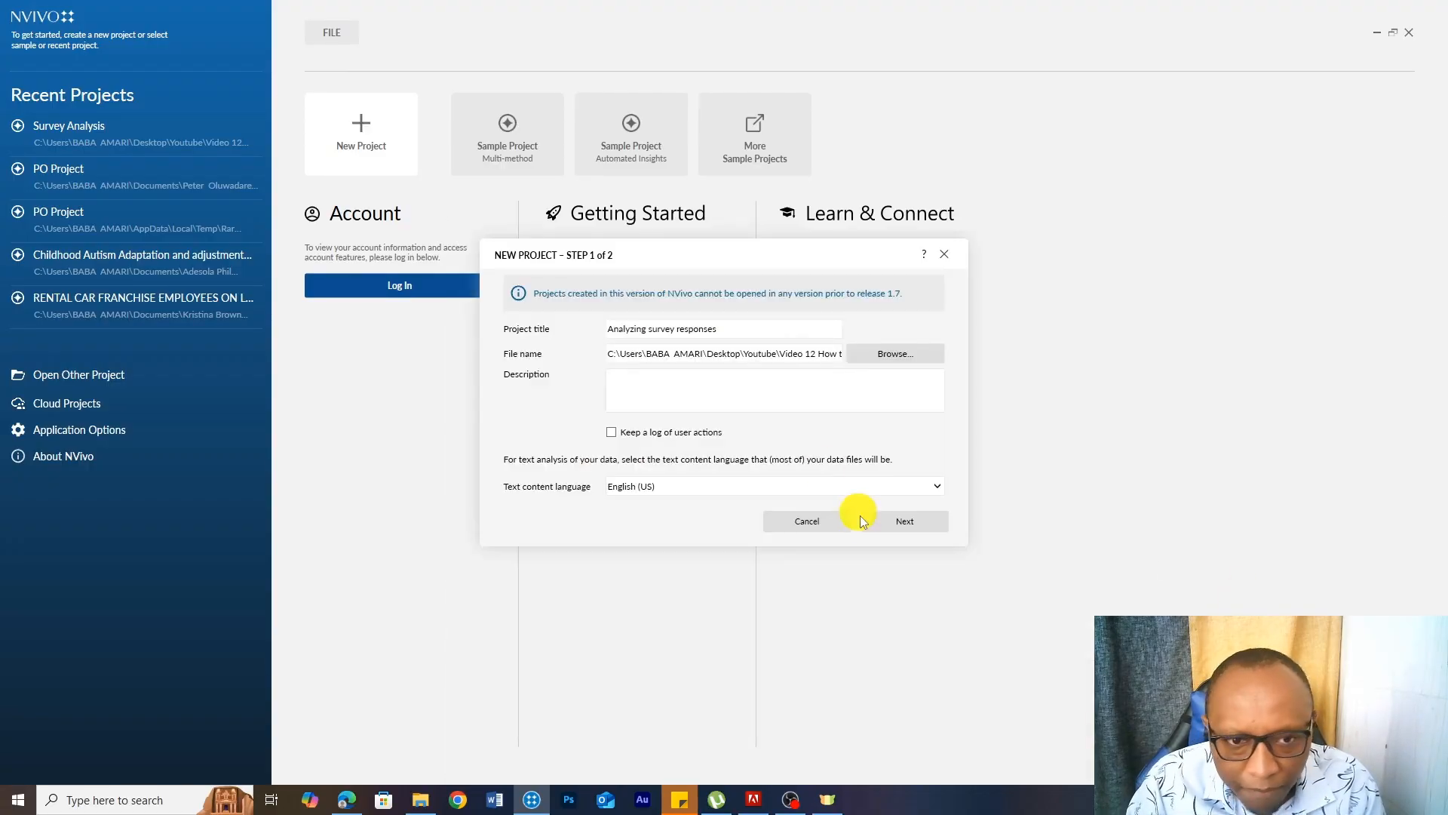
# - Create the project with the default saving and recovery settings, and close the Files introduction page
pyautogui.click(913, 523)
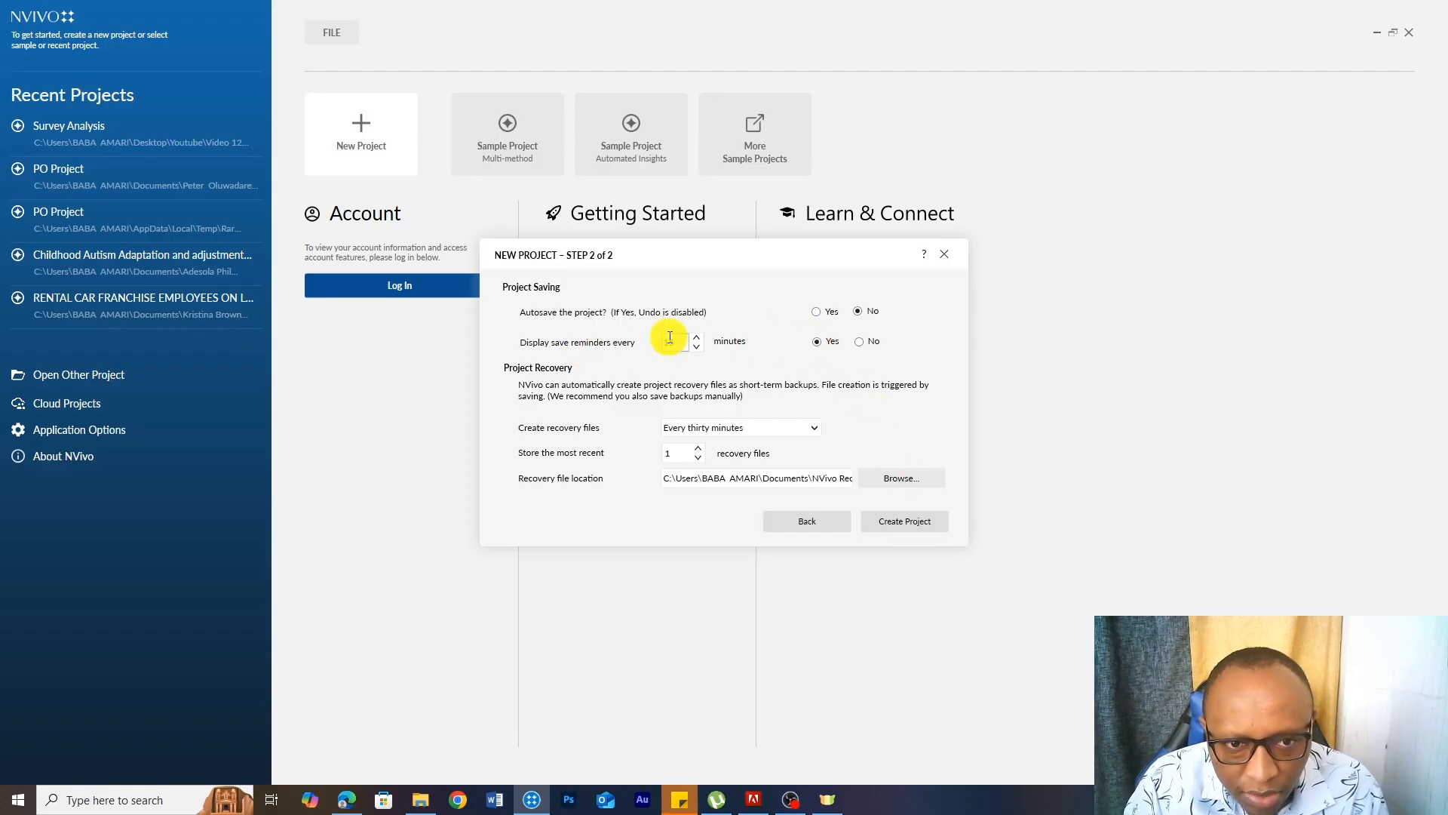
pyautogui.click(901, 523)
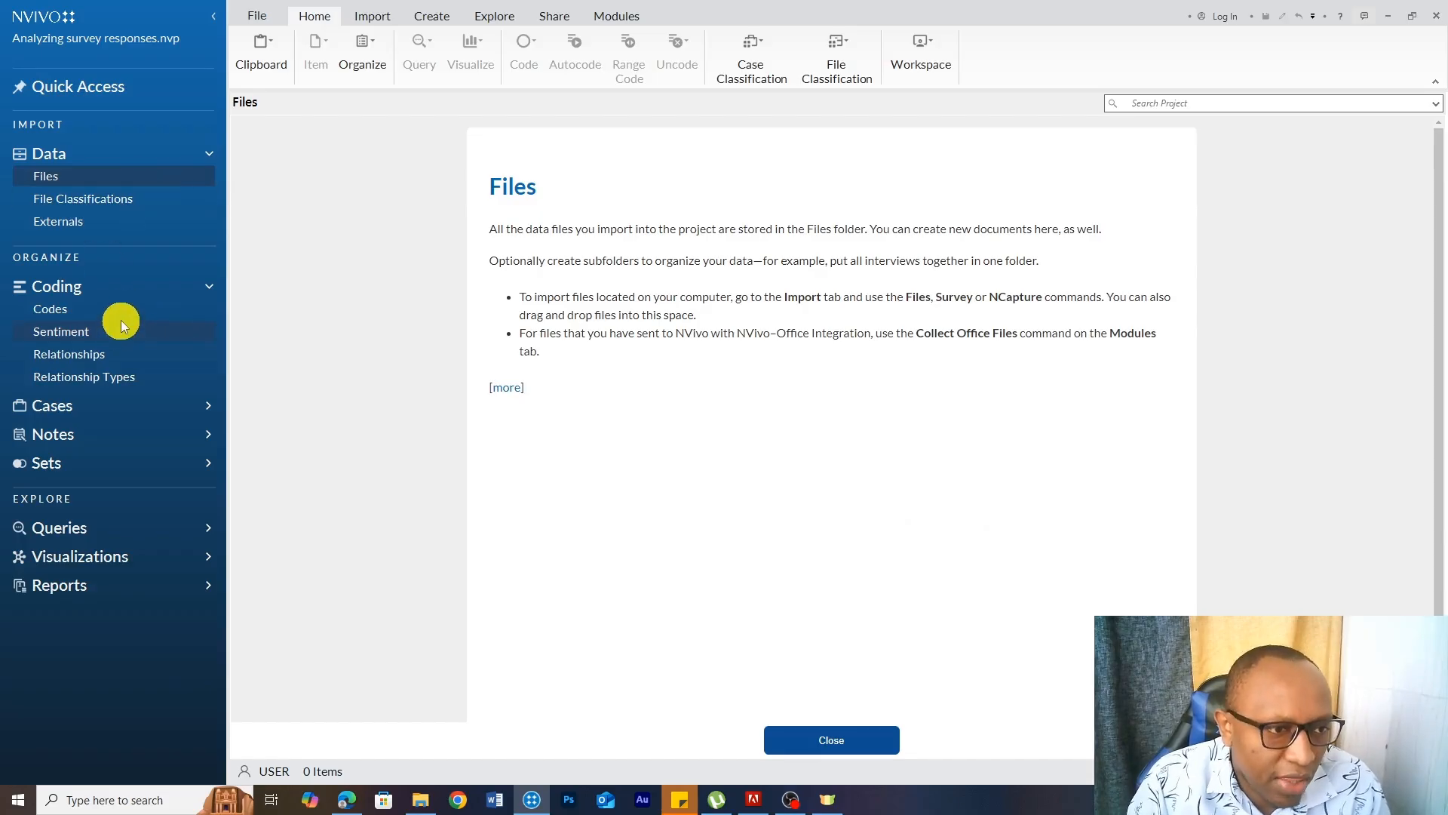
pyautogui.click(822, 742)
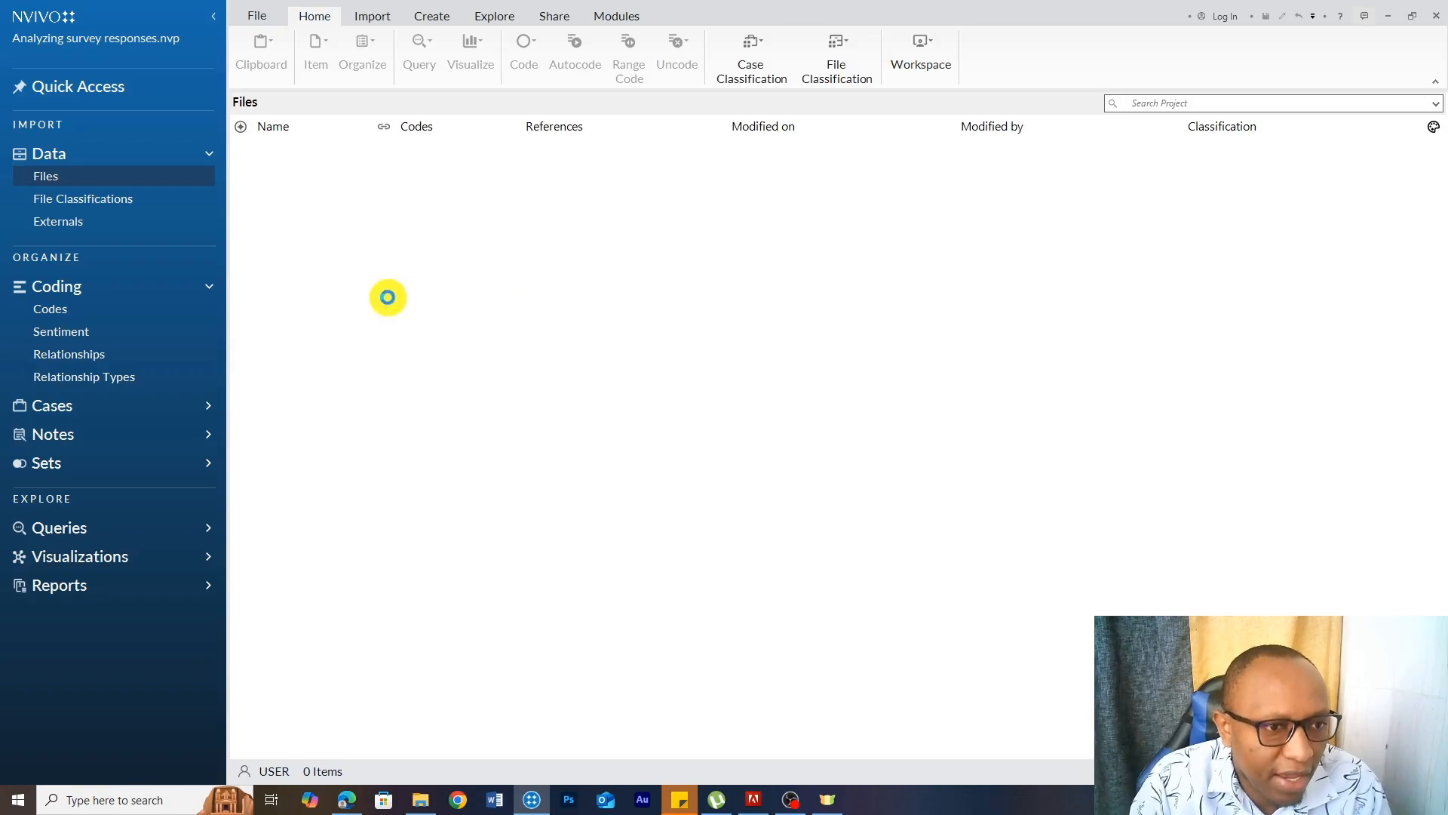
# - Start an Excel survey import using the "Survey responses 1" workbook from the Video 12 project folder
pyautogui.click(426, 803)
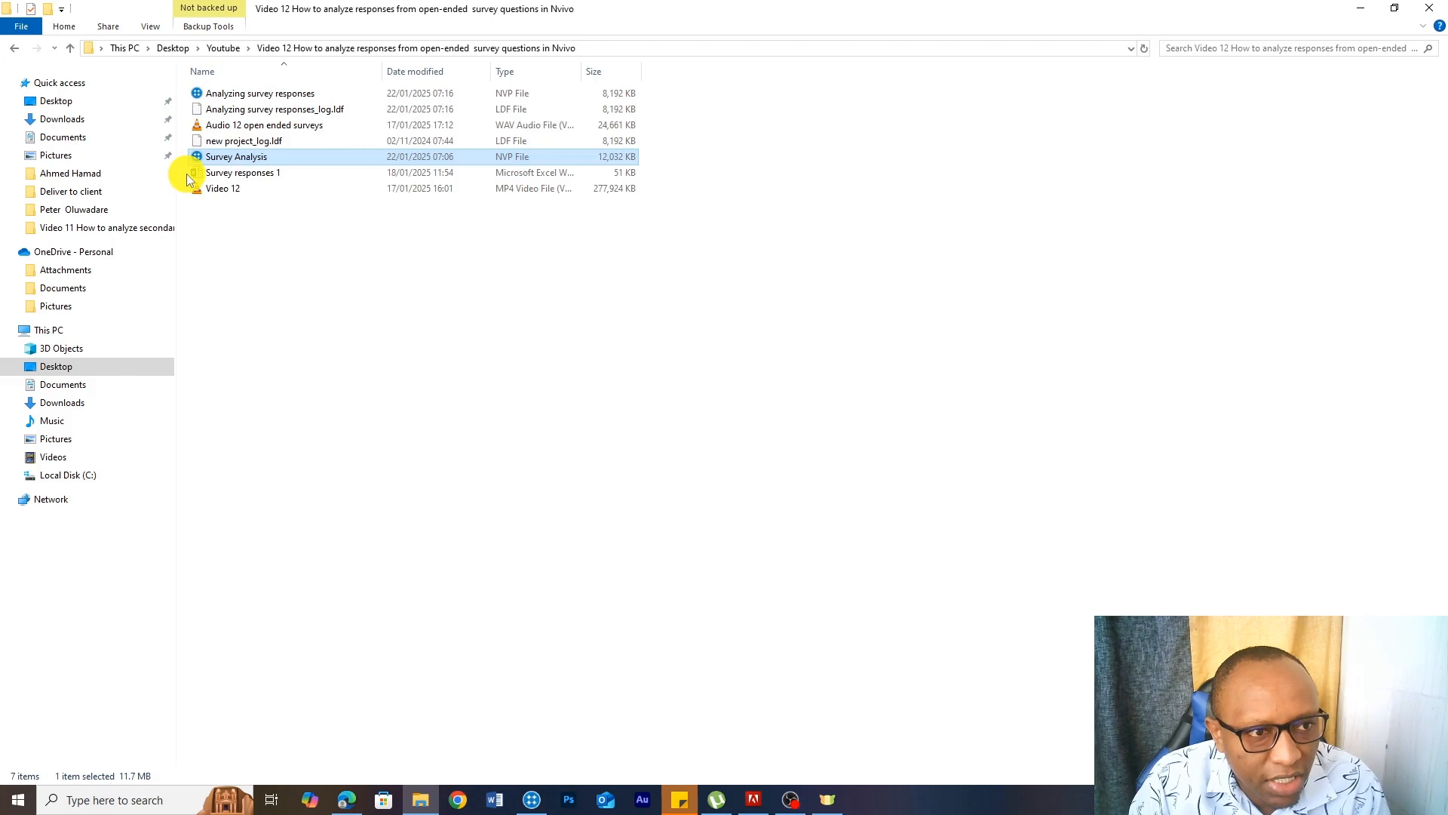
pyautogui.click(1350, 9)
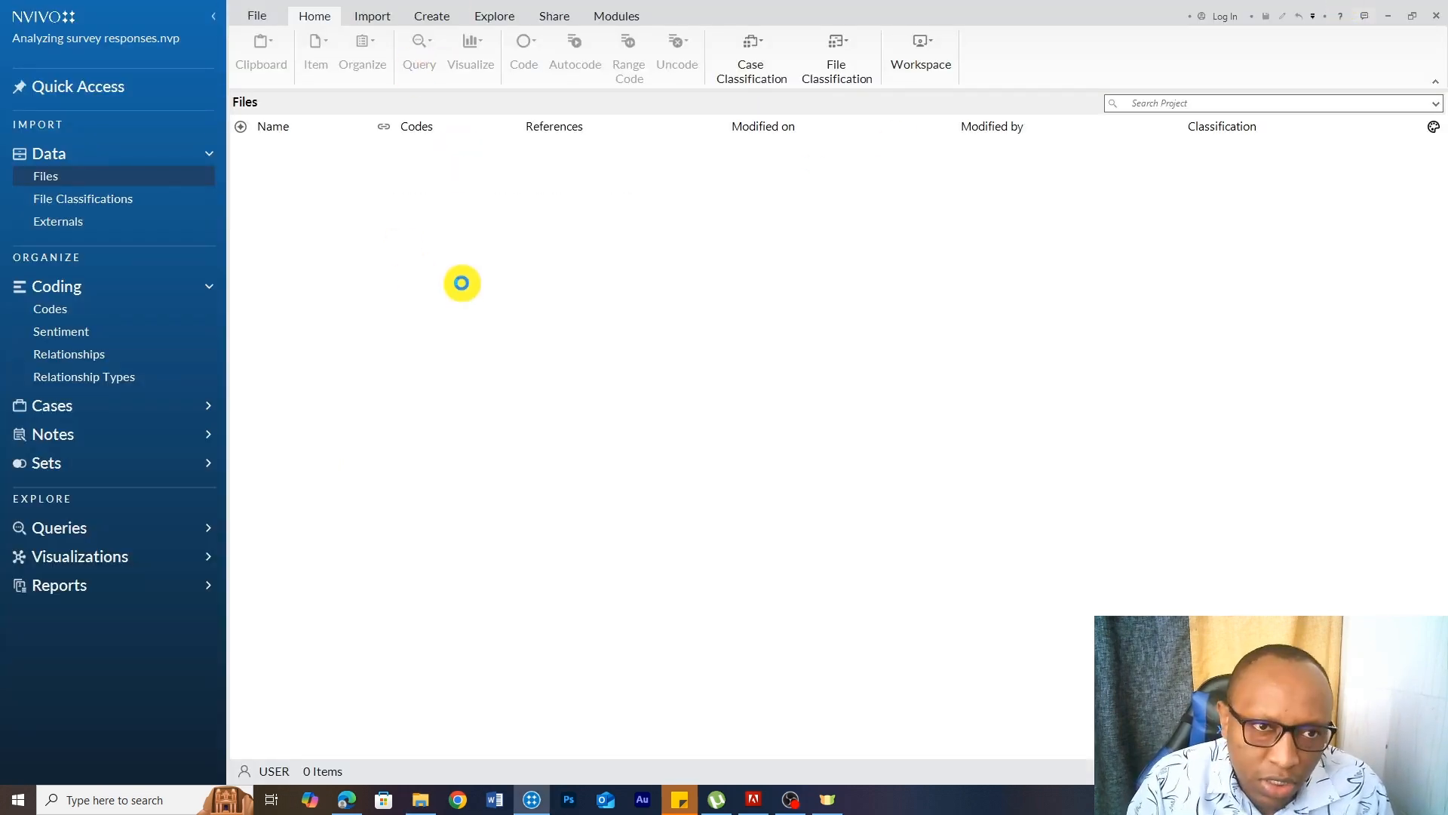
pyautogui.click(372, 16)
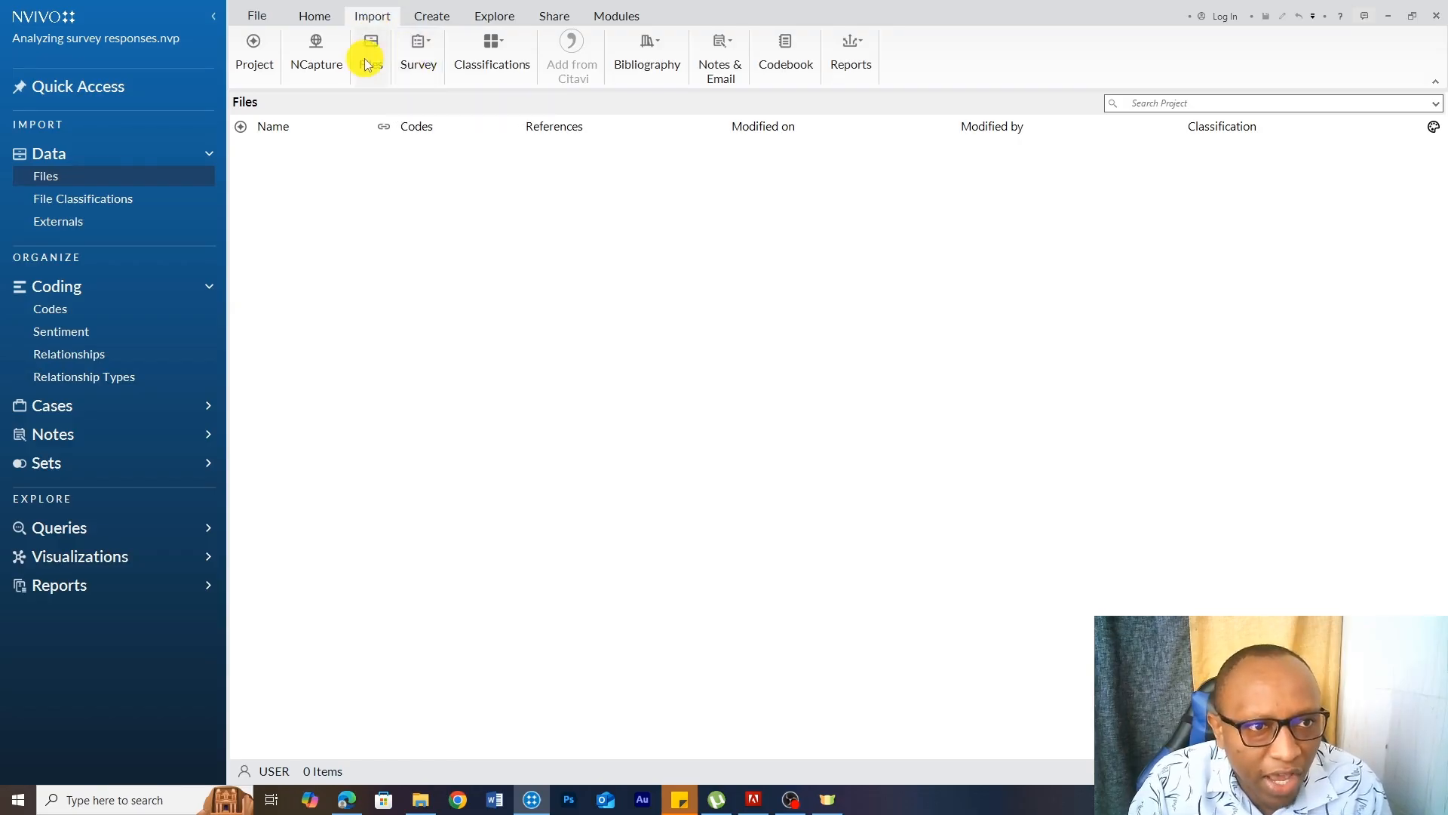
pyautogui.click(426, 62)
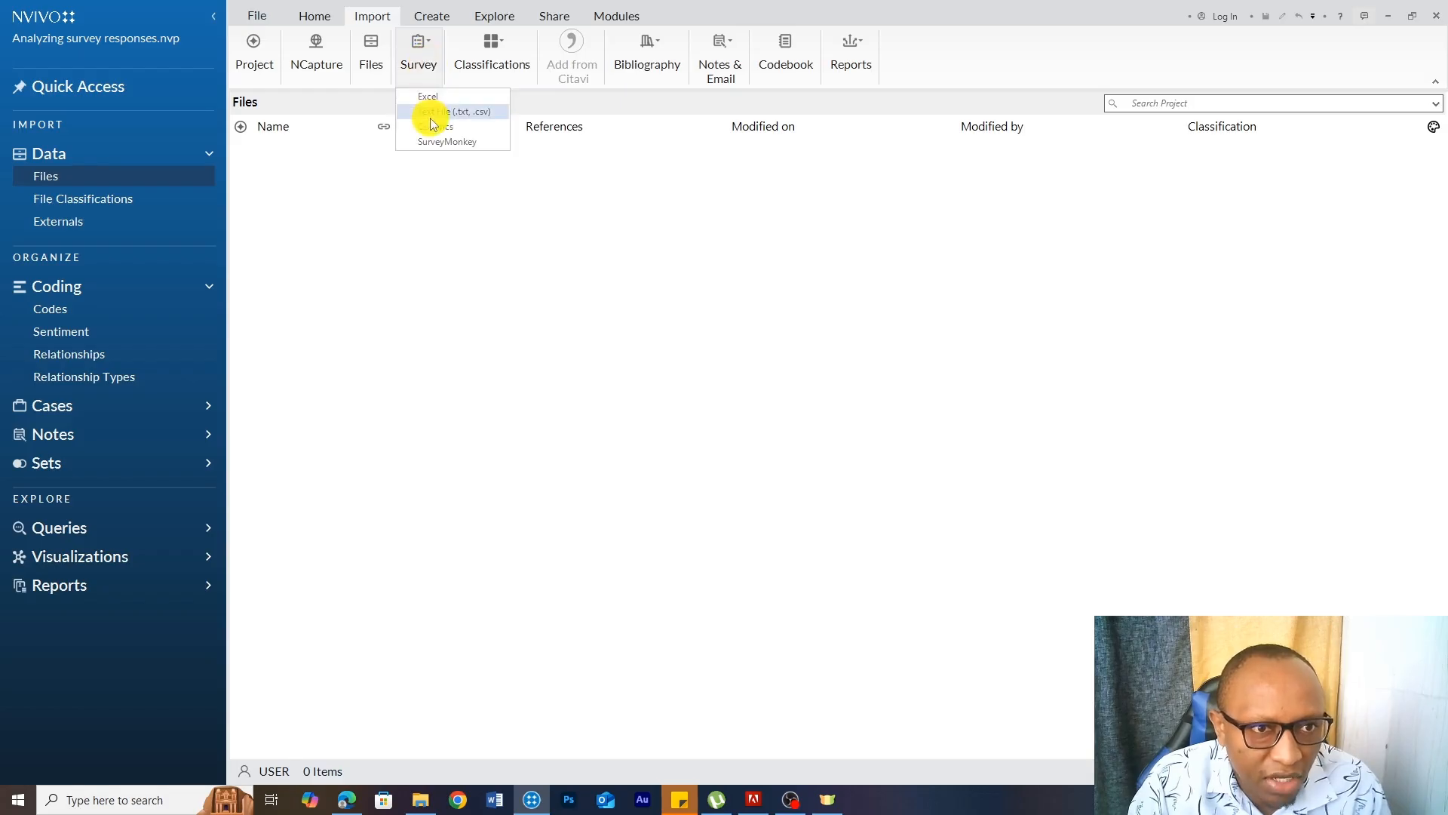
pyautogui.click(429, 96)
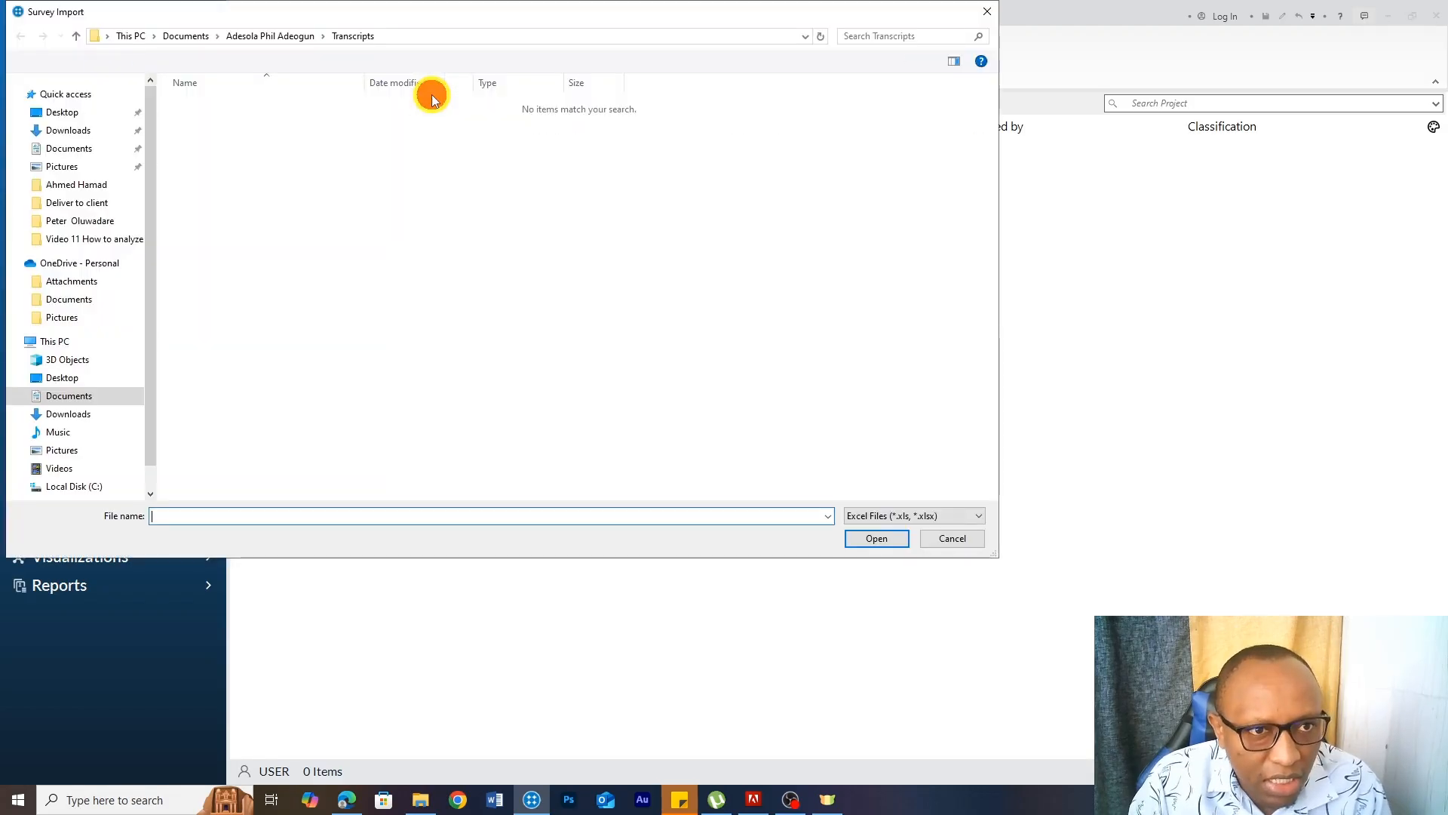
pyautogui.click(185, 35)
pyautogui.click(73, 113)
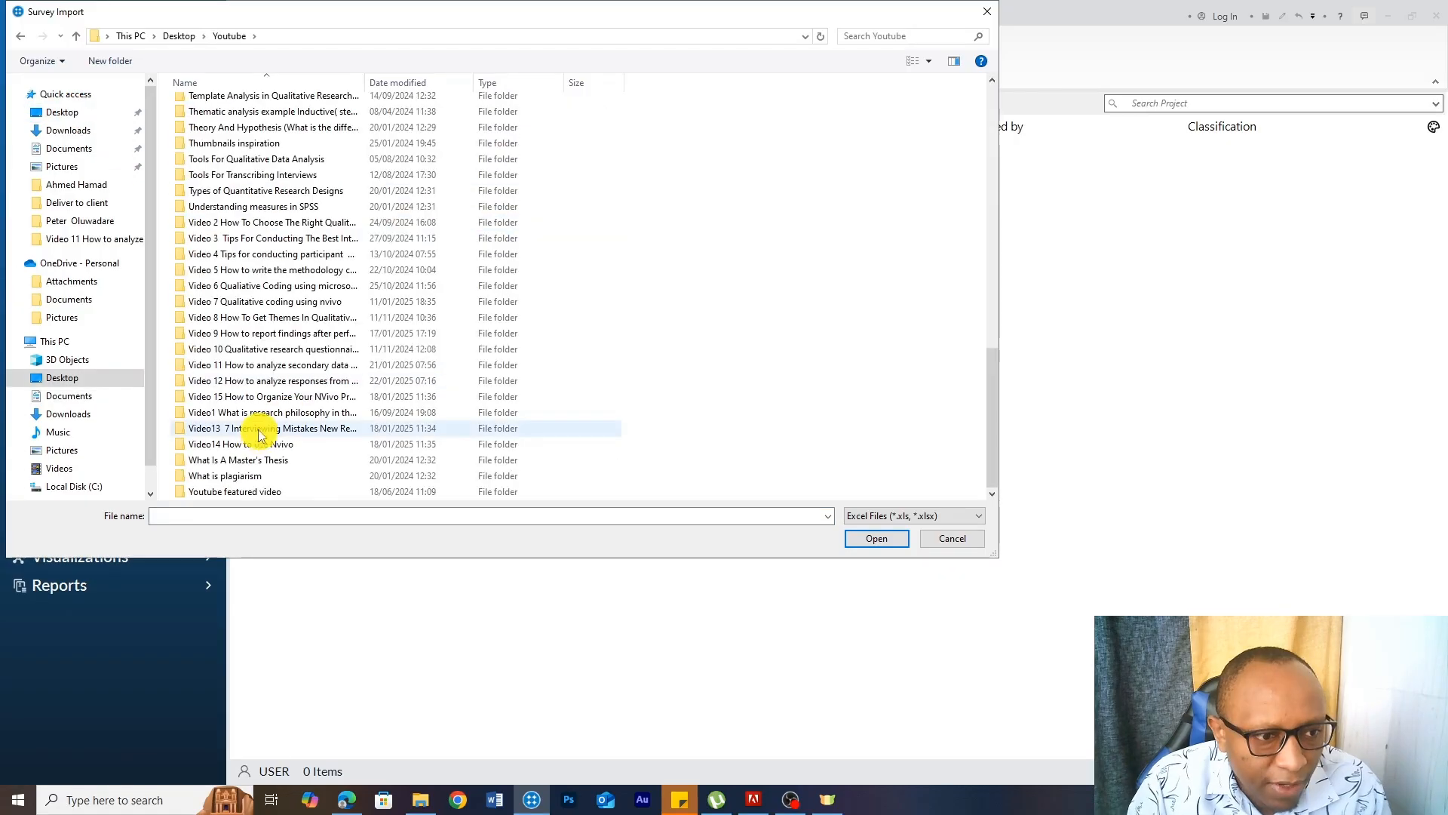
pyautogui.doubleClick(226, 383)
pyautogui.click(242, 105)
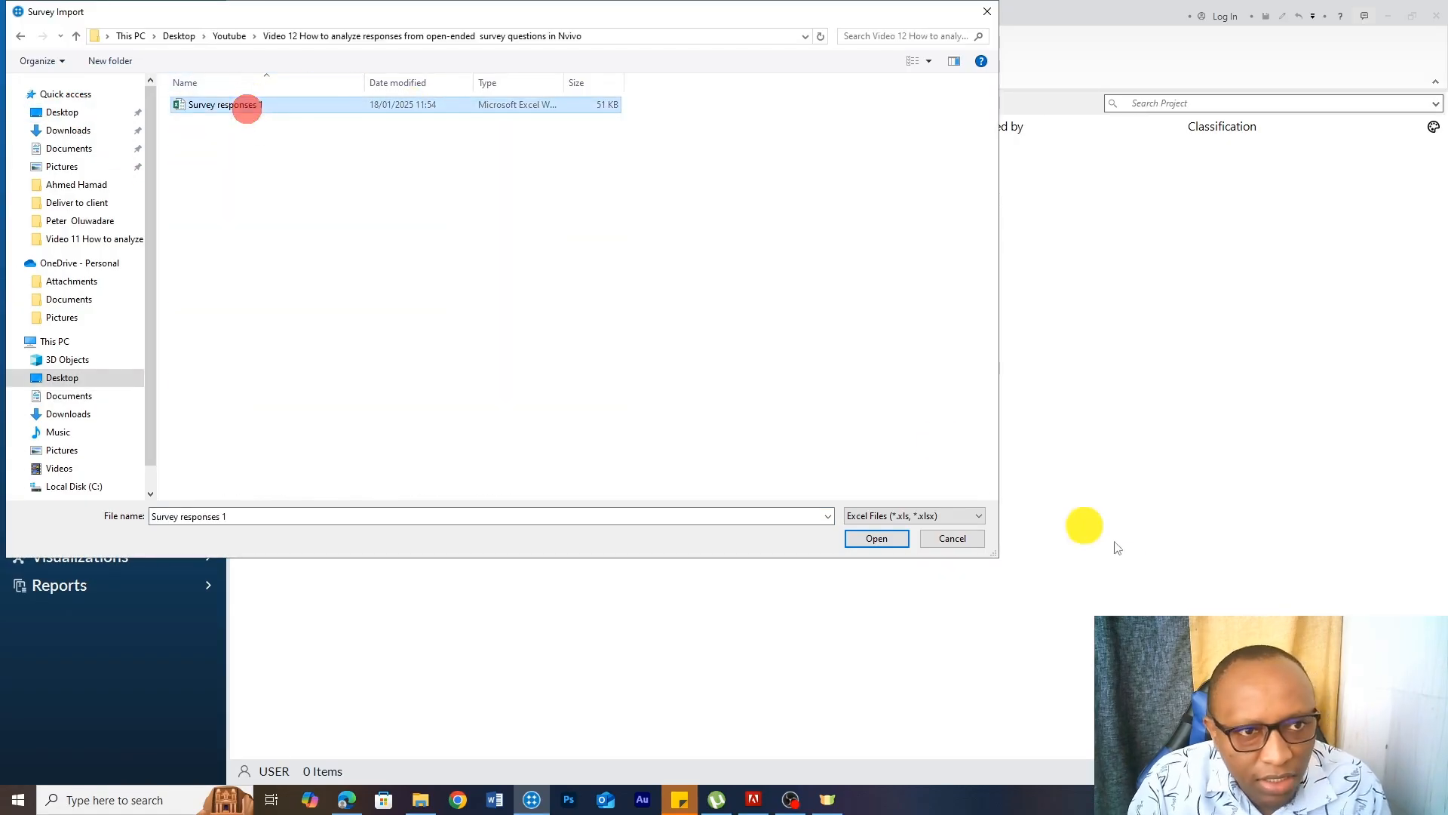
pyautogui.click(895, 538)
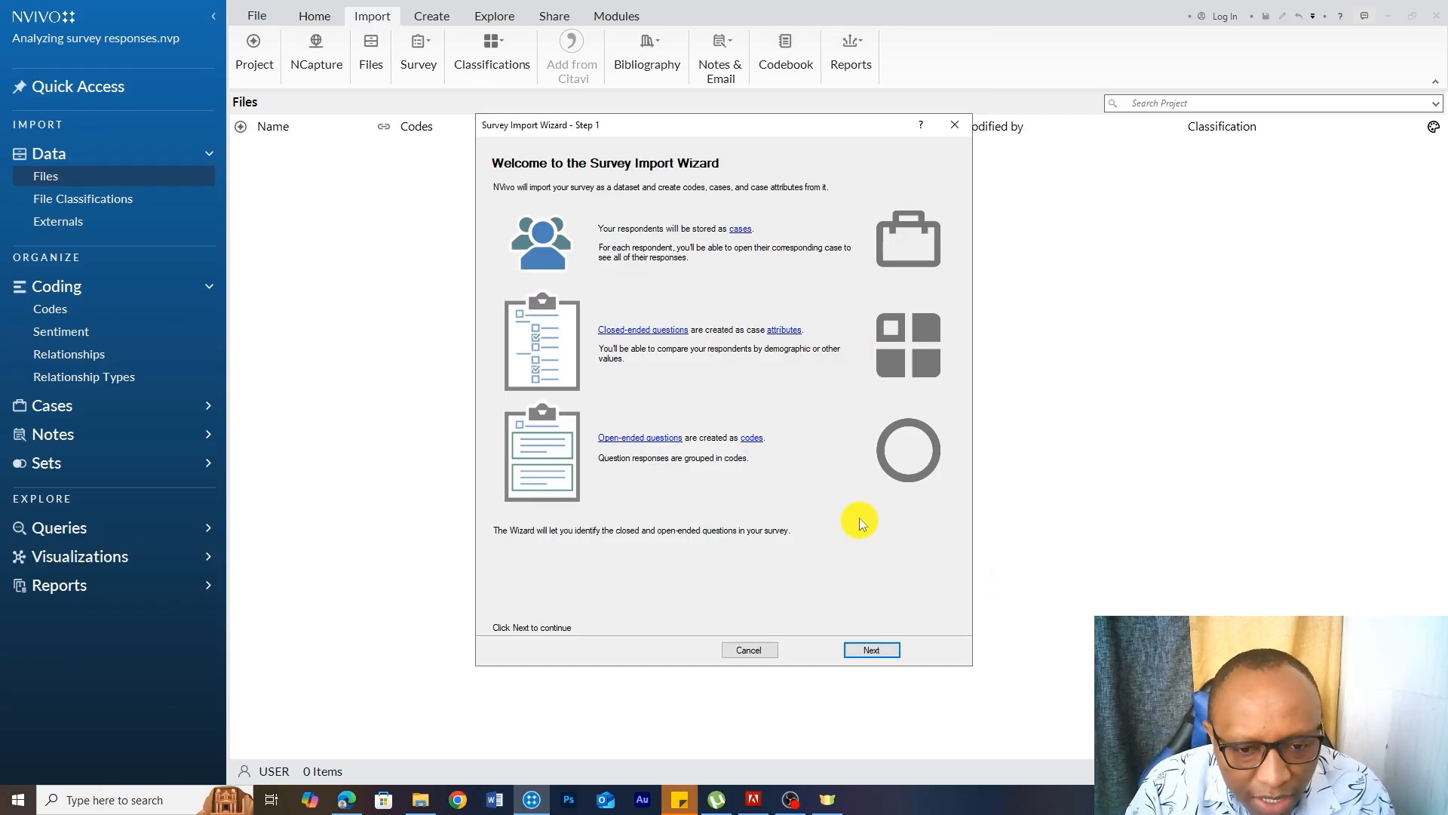
# - Keep one question header row and Day Month Year dates, and proceed through the survey import wizard to the autocoding options
pyautogui.click(880, 649)
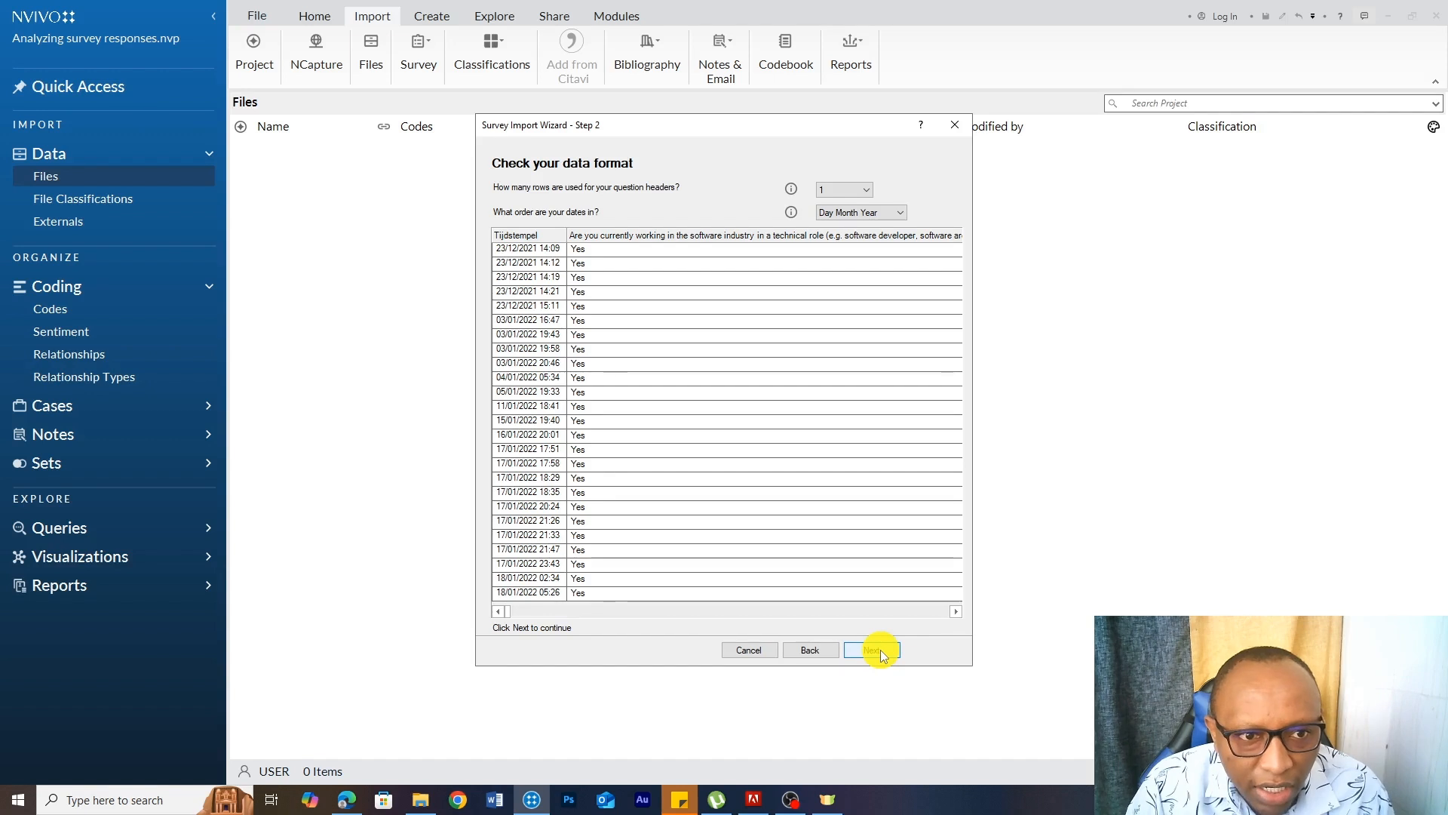
pyautogui.click(880, 650)
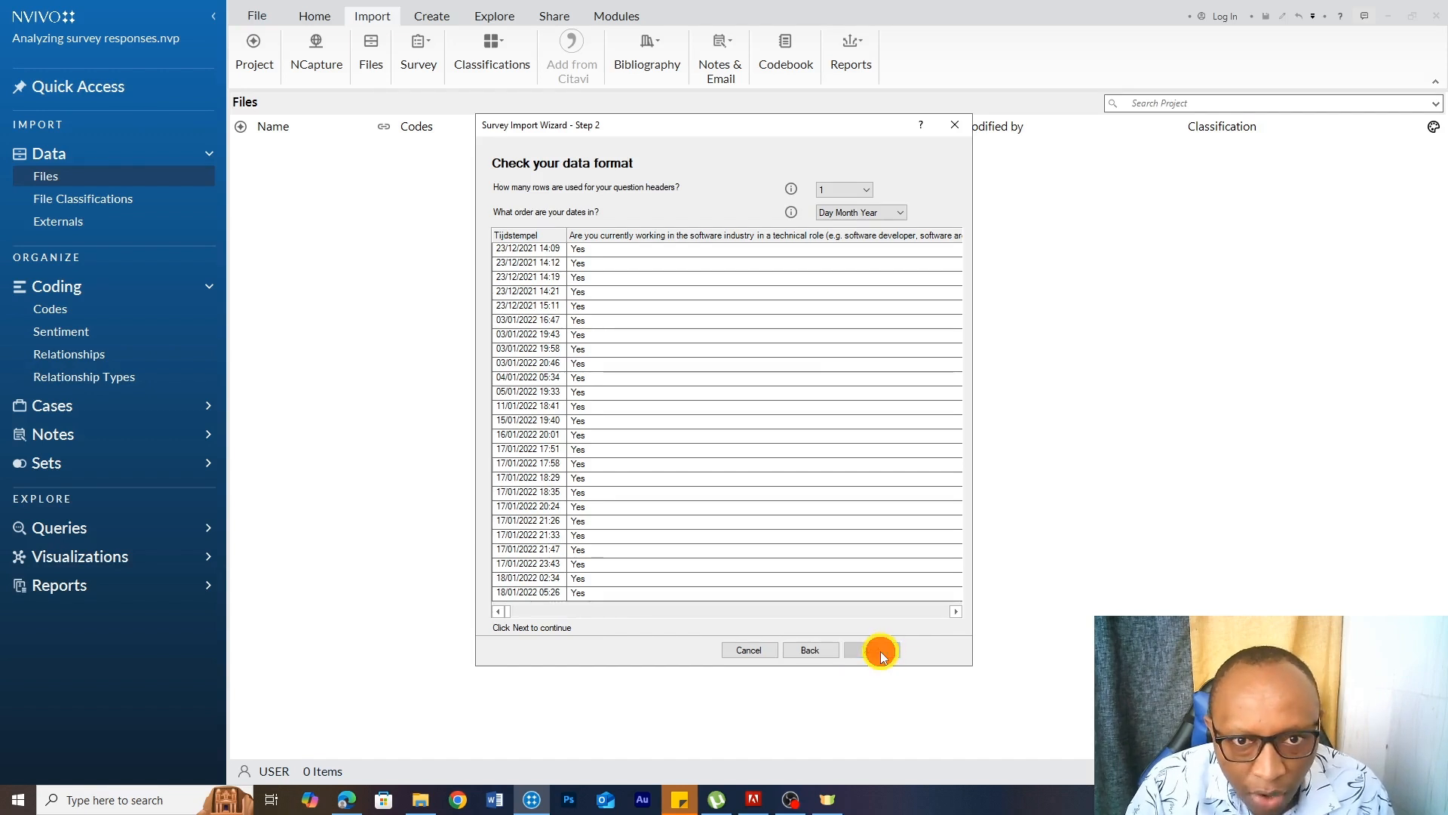
pyautogui.click(880, 650)
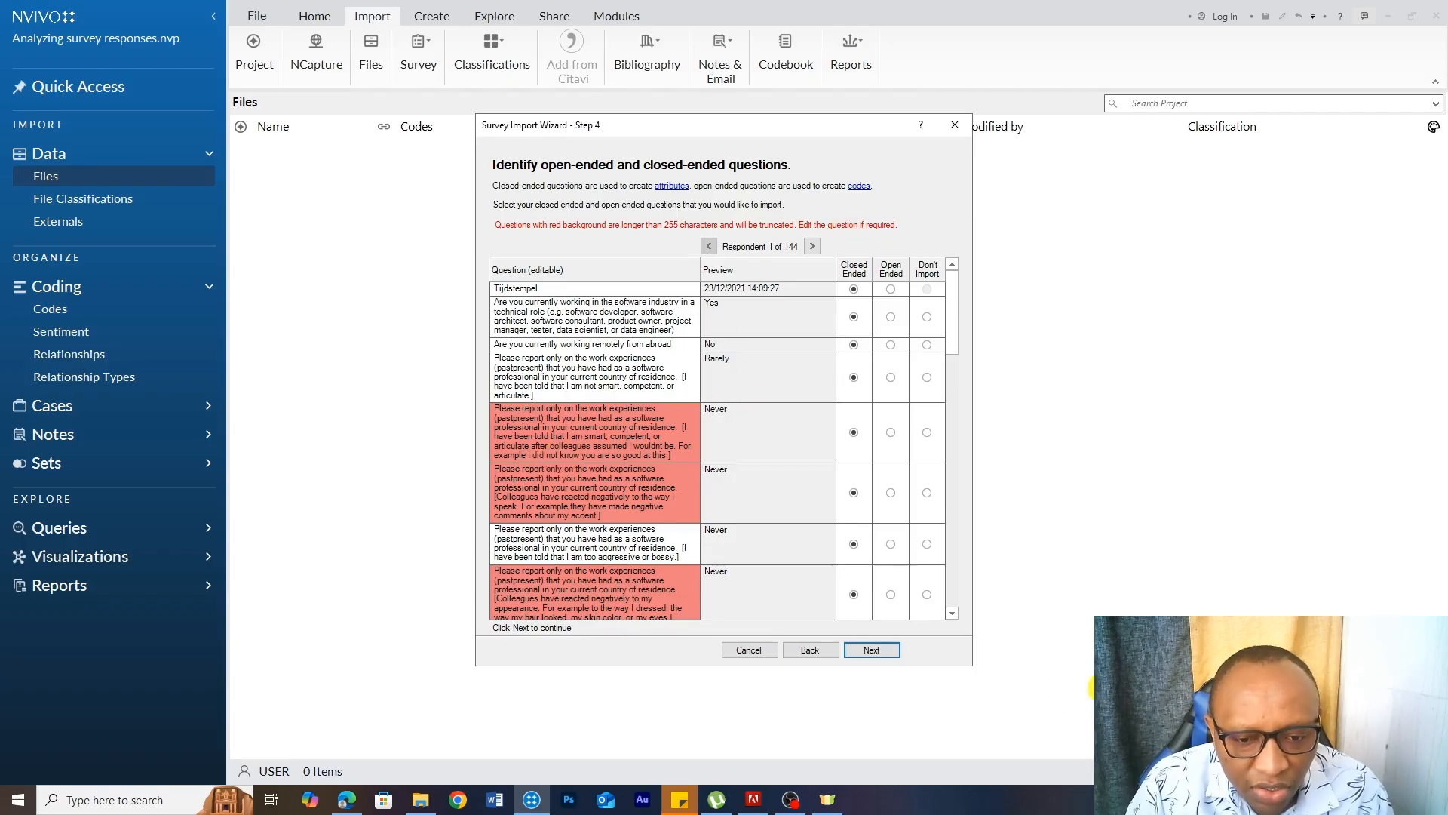
pyautogui.click(881, 650)
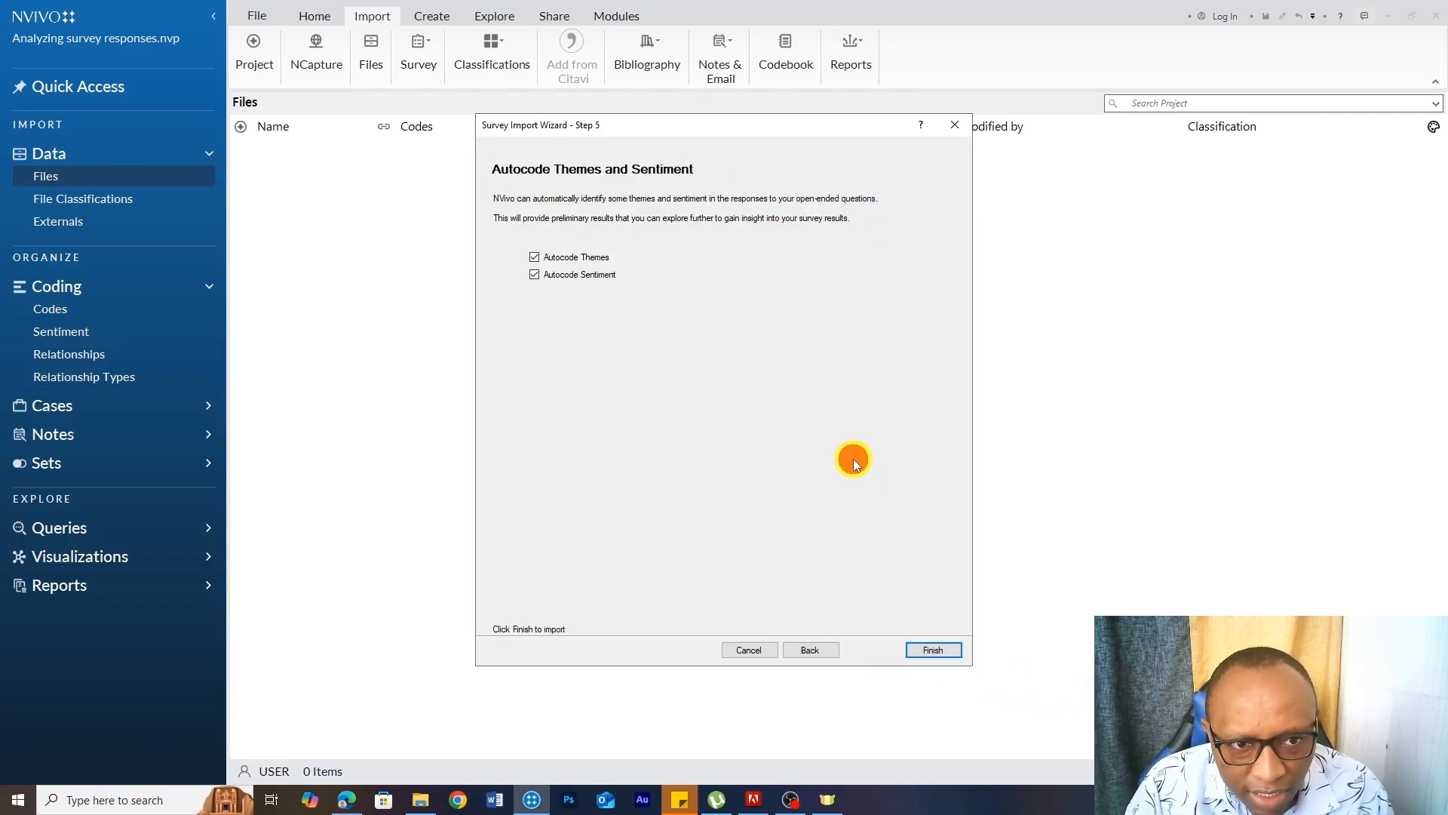
# - Turn off Autocode Themes and Autocode Sentiment, and run the survey import
pyautogui.click(535, 258)
pyautogui.click(536, 275)
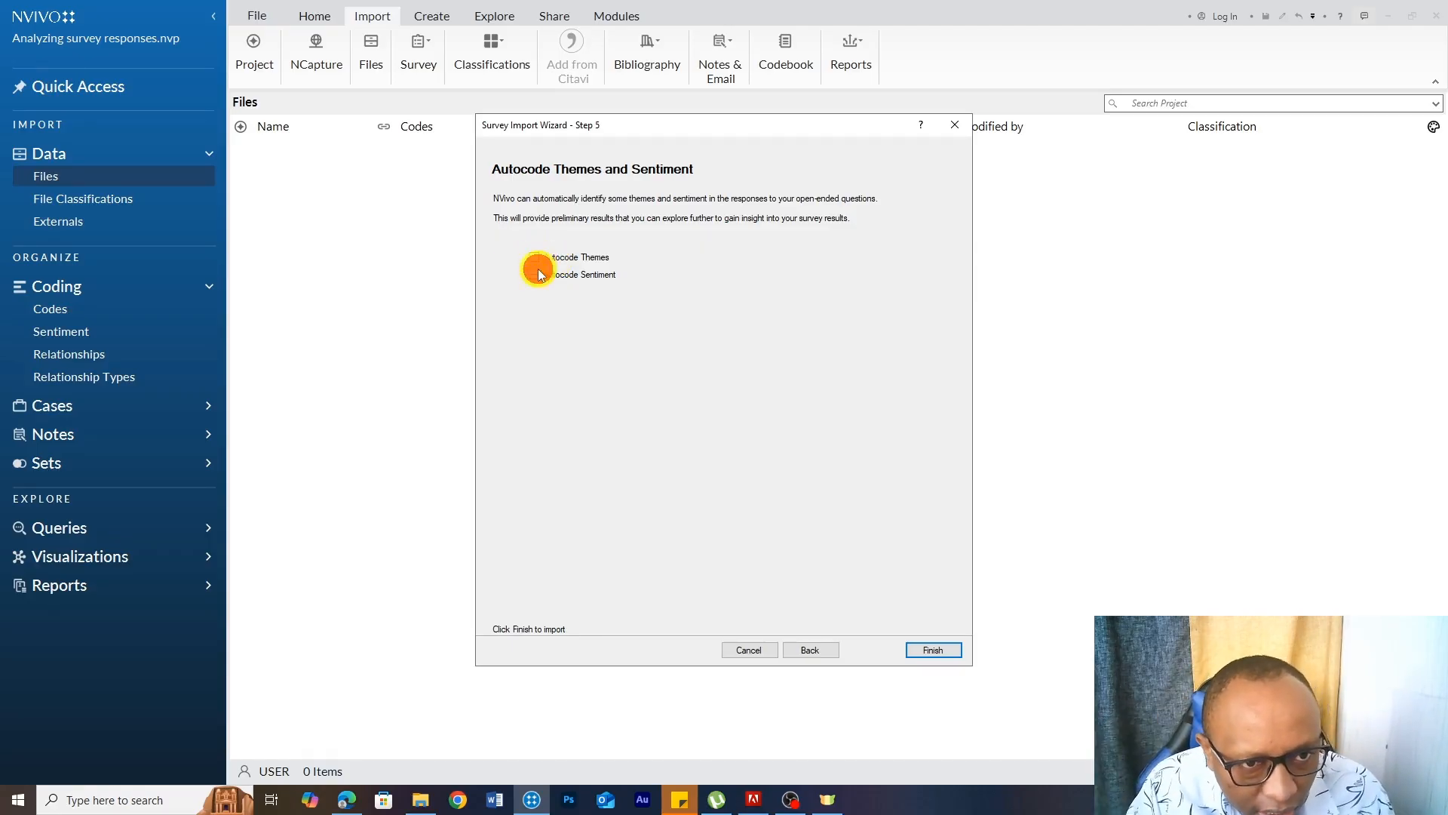
pyautogui.click(933, 650)
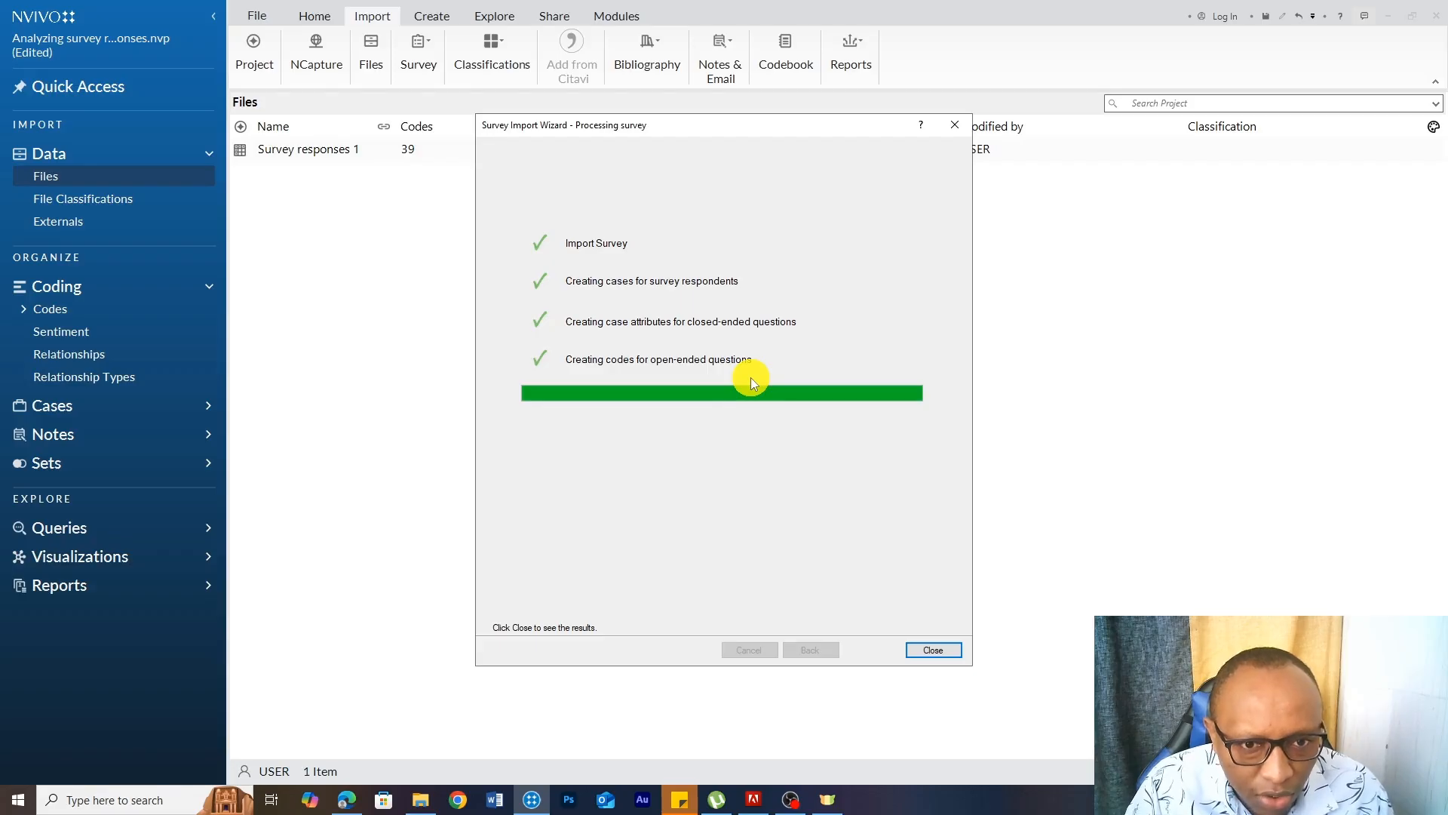
# - Open the "Survey responses 1" workbook in Excel from the project folder
pyautogui.click(420, 801)
pyautogui.click(298, 175)
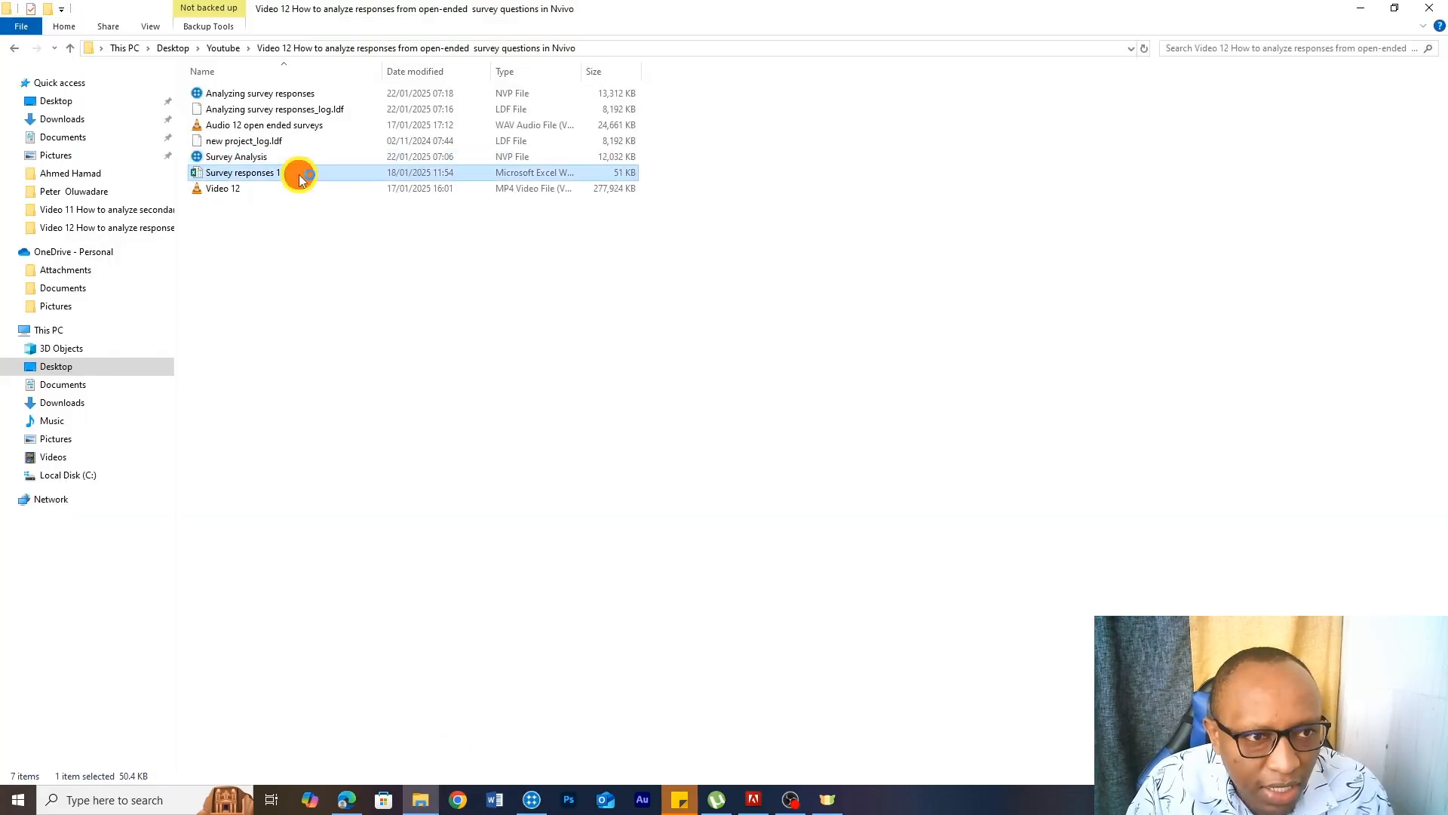
pyautogui.doubleClick(298, 175)
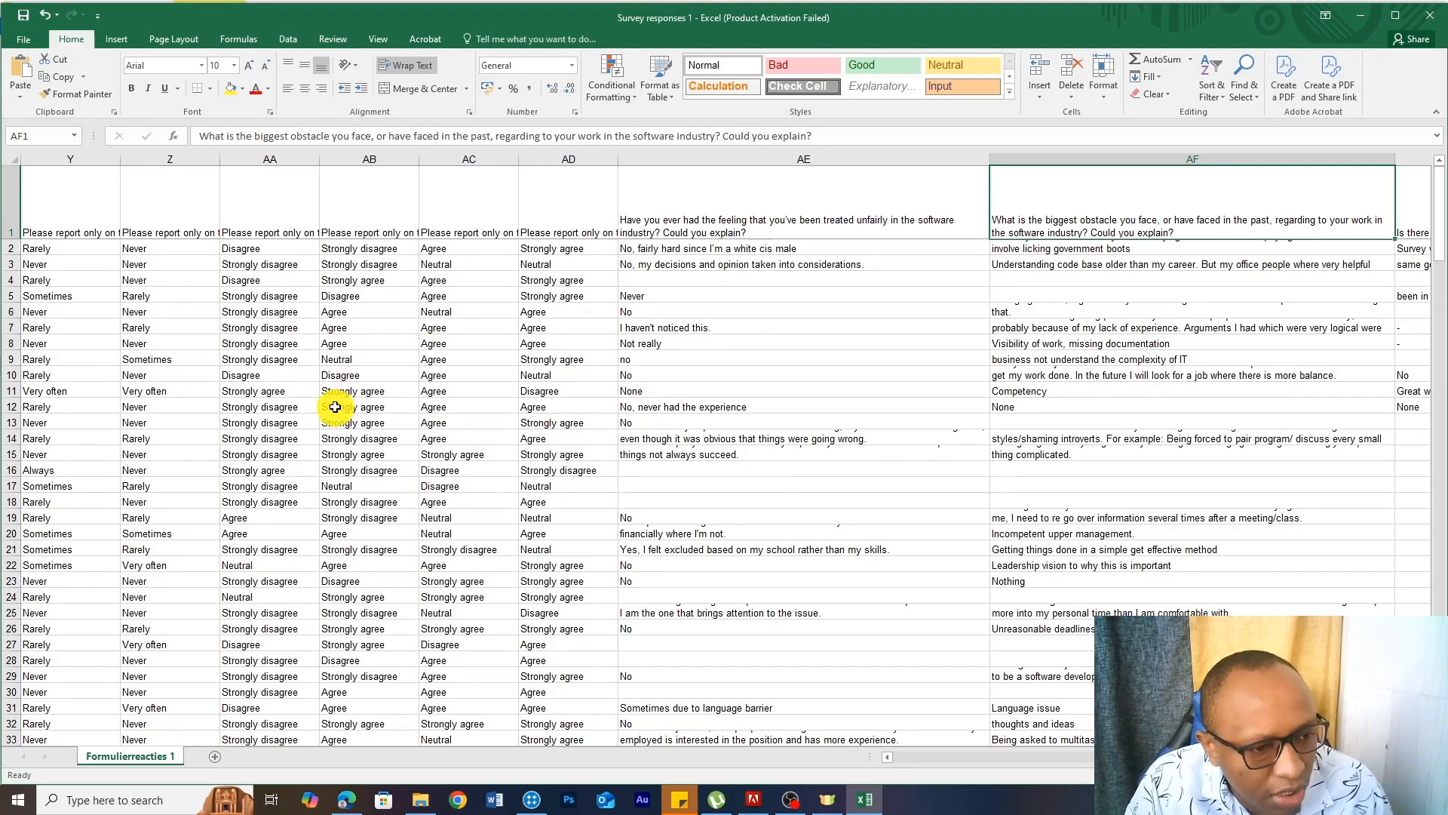
# - Examine the open-ended question in column AE about unfair treatment in the software industry and its responses
pyautogui.scroll(-7, 356, 418)
pyautogui.scroll(7, 362, 430)
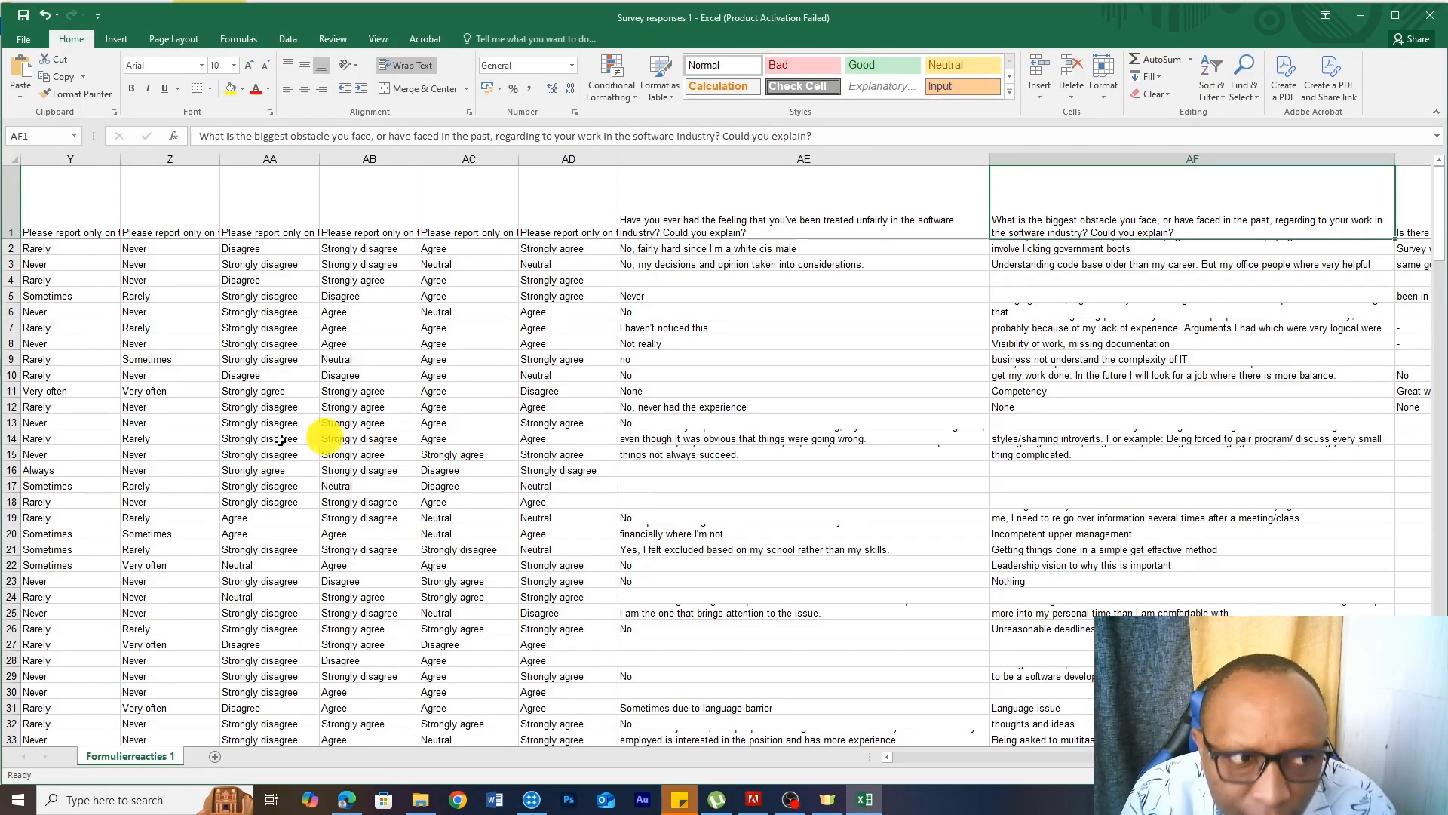
pyautogui.click(709, 224)
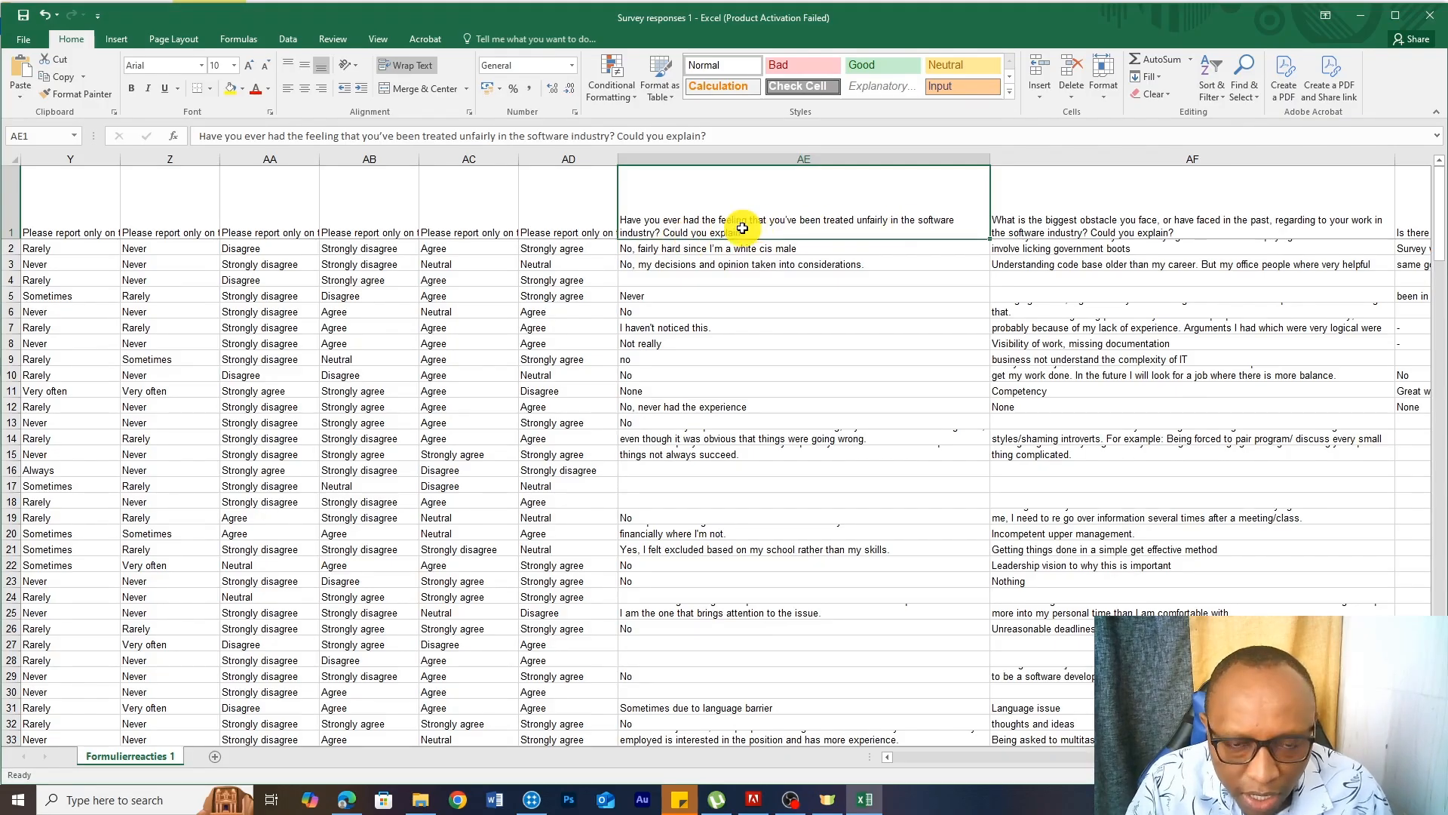
pyautogui.click(736, 344)
pyautogui.scroll(-9, 732, 341)
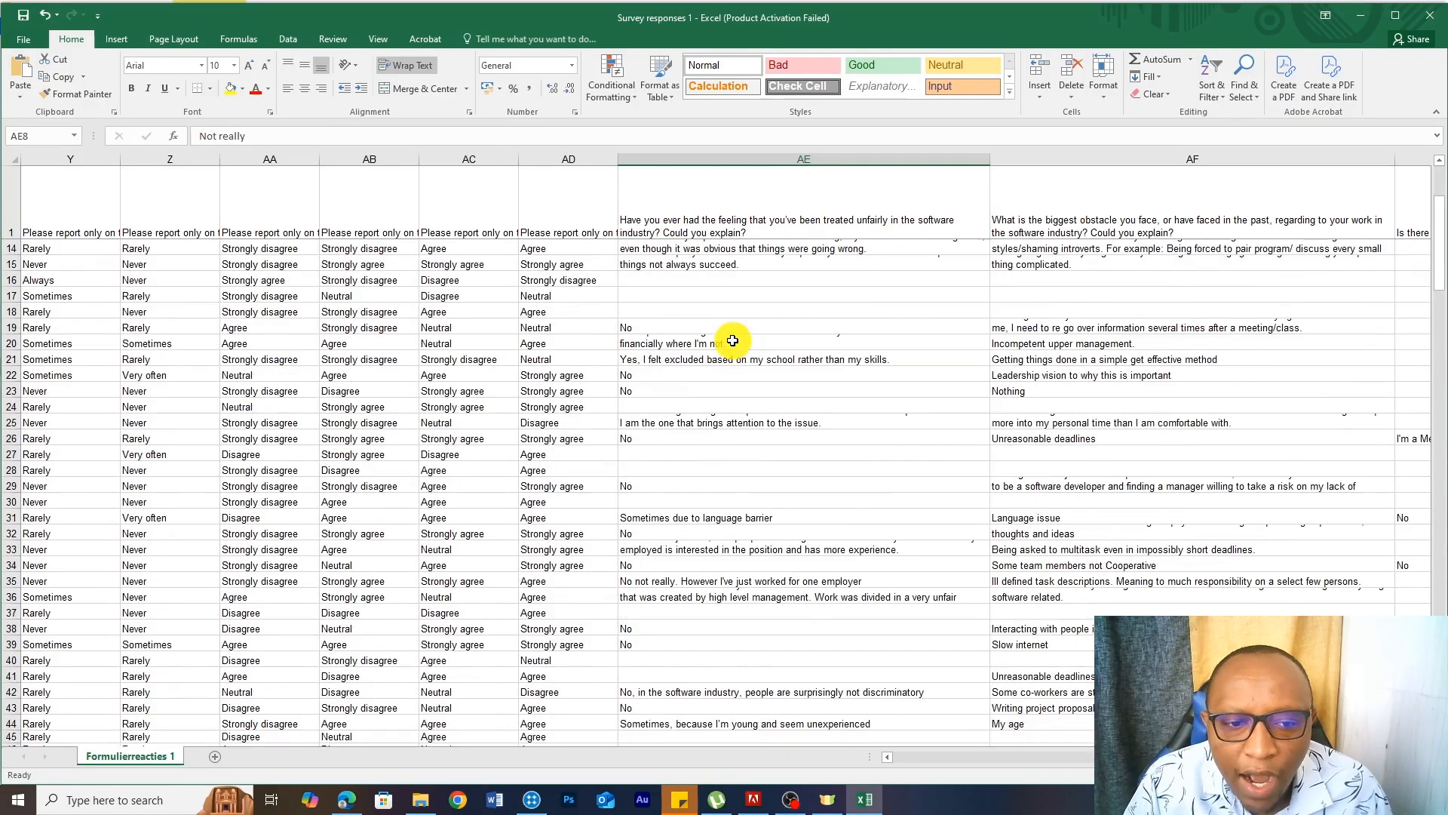
pyautogui.scroll(2, 732, 341)
pyautogui.scroll(3, 732, 340)
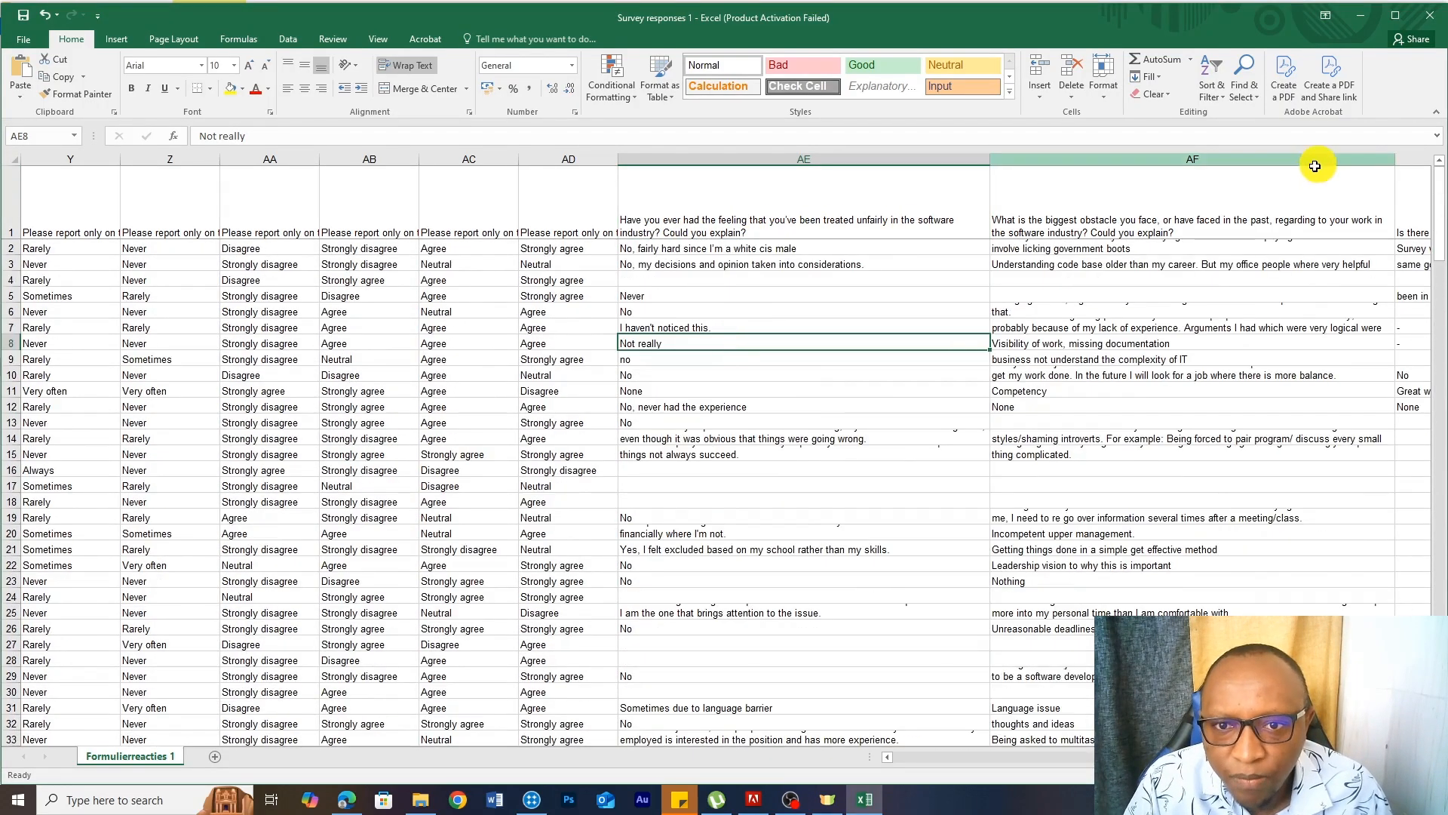
# - Examine the column AF question about the biggest obstacle in the software industry, its responses and the remaining survey columns
pyautogui.click(1105, 208)
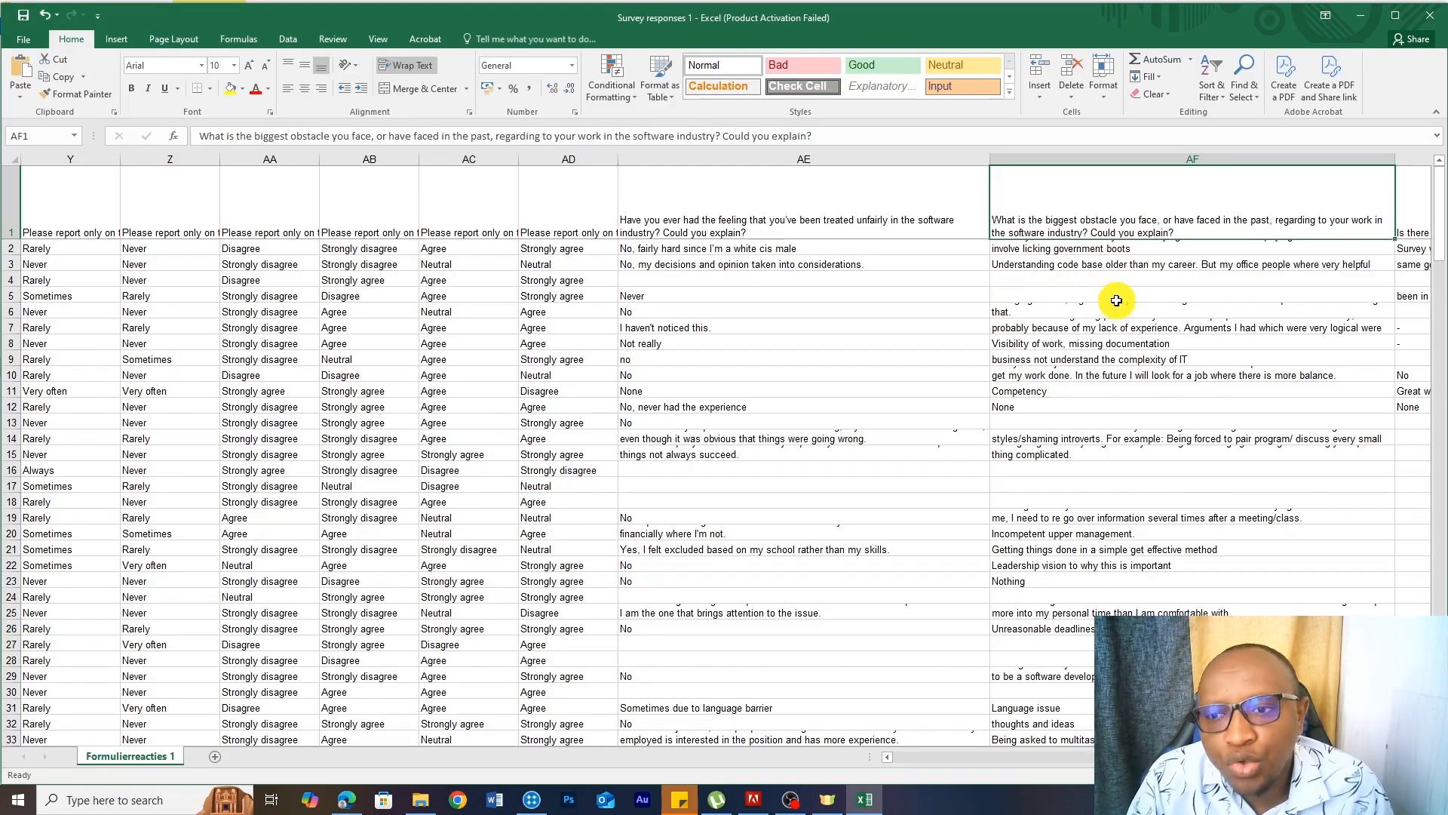
pyautogui.scroll(-9, 1028, 301)
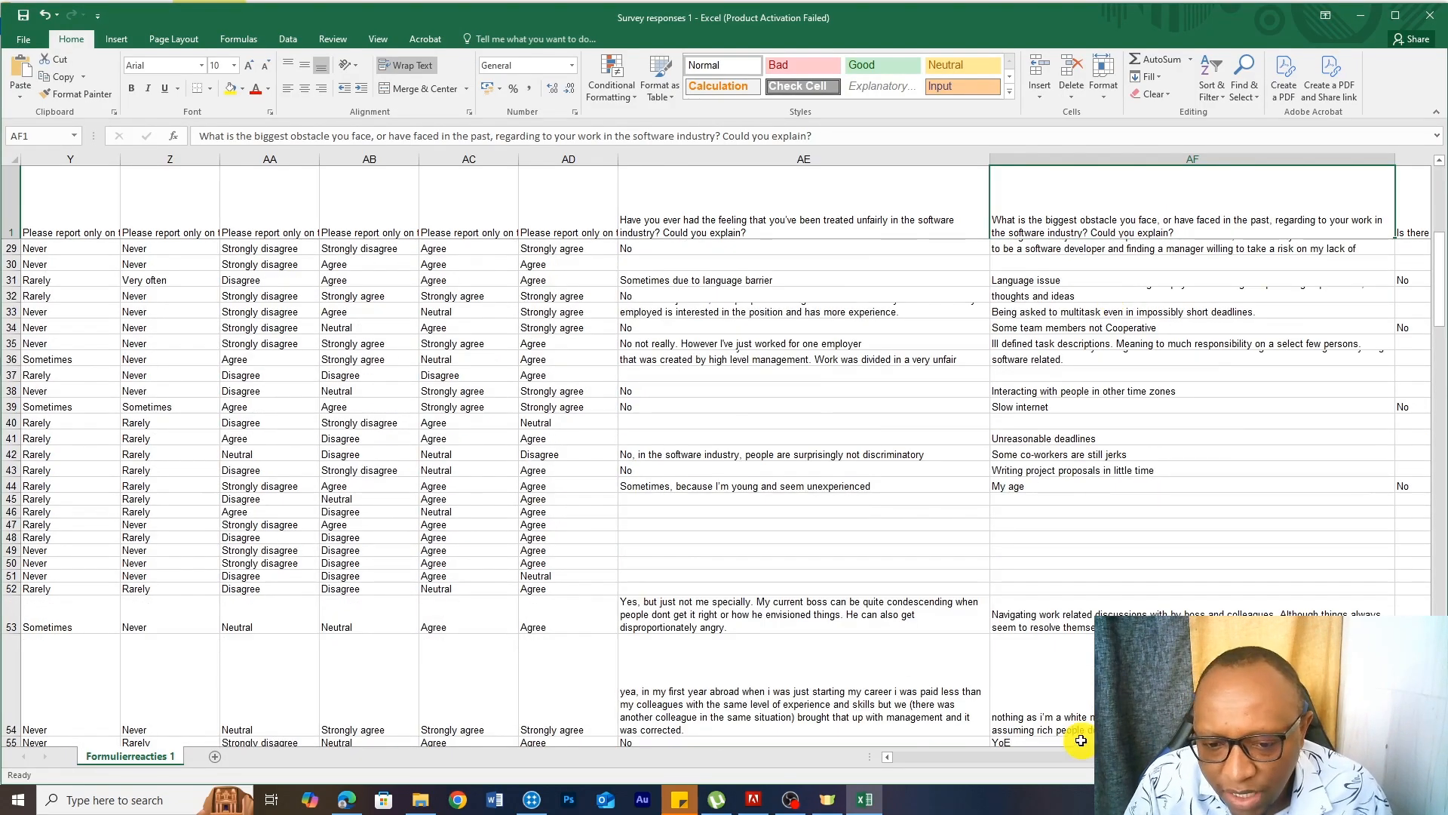
pyautogui.hscroll(5, 724, 452)
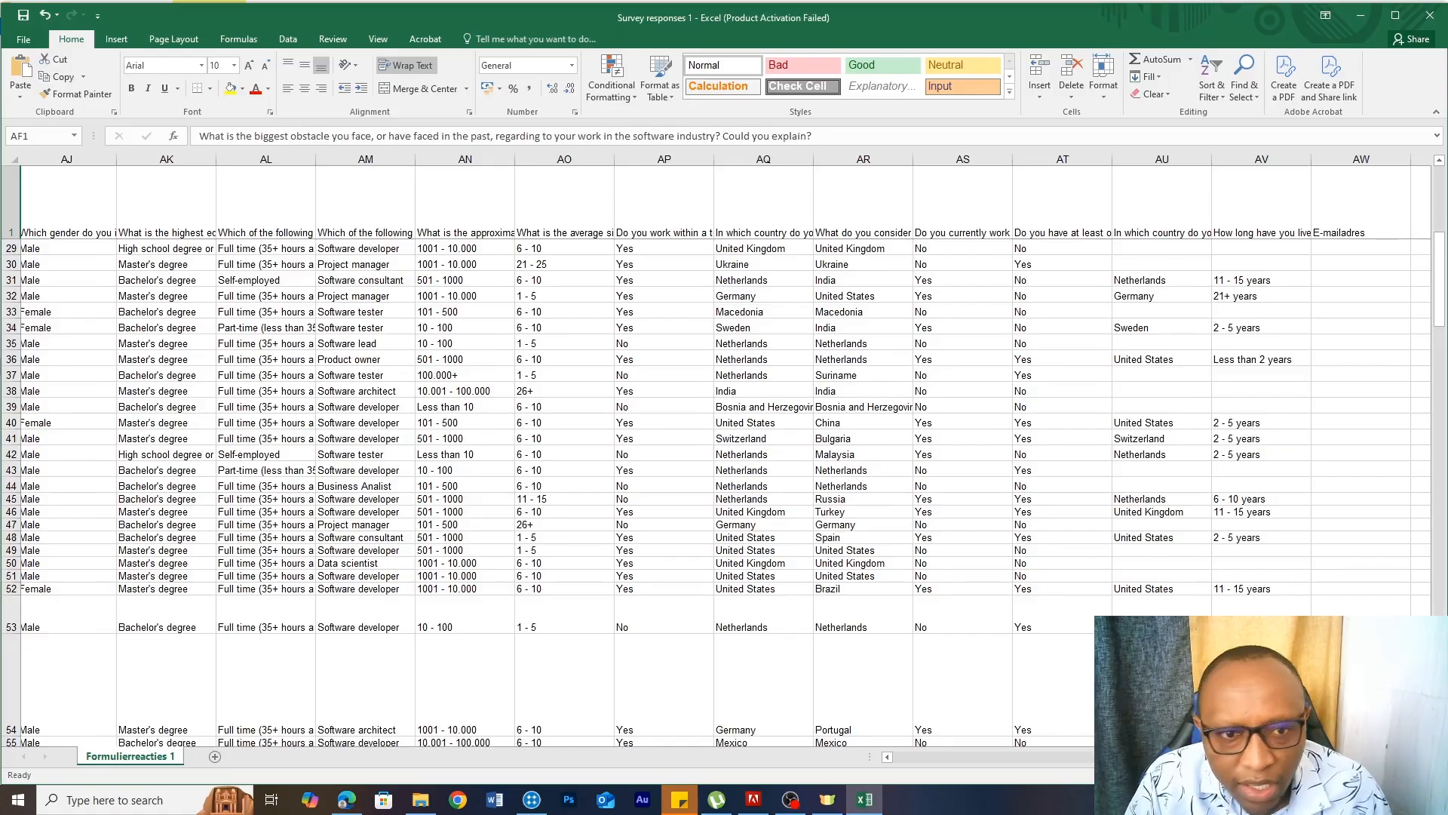
pyautogui.hscroll(-6, 890, 337)
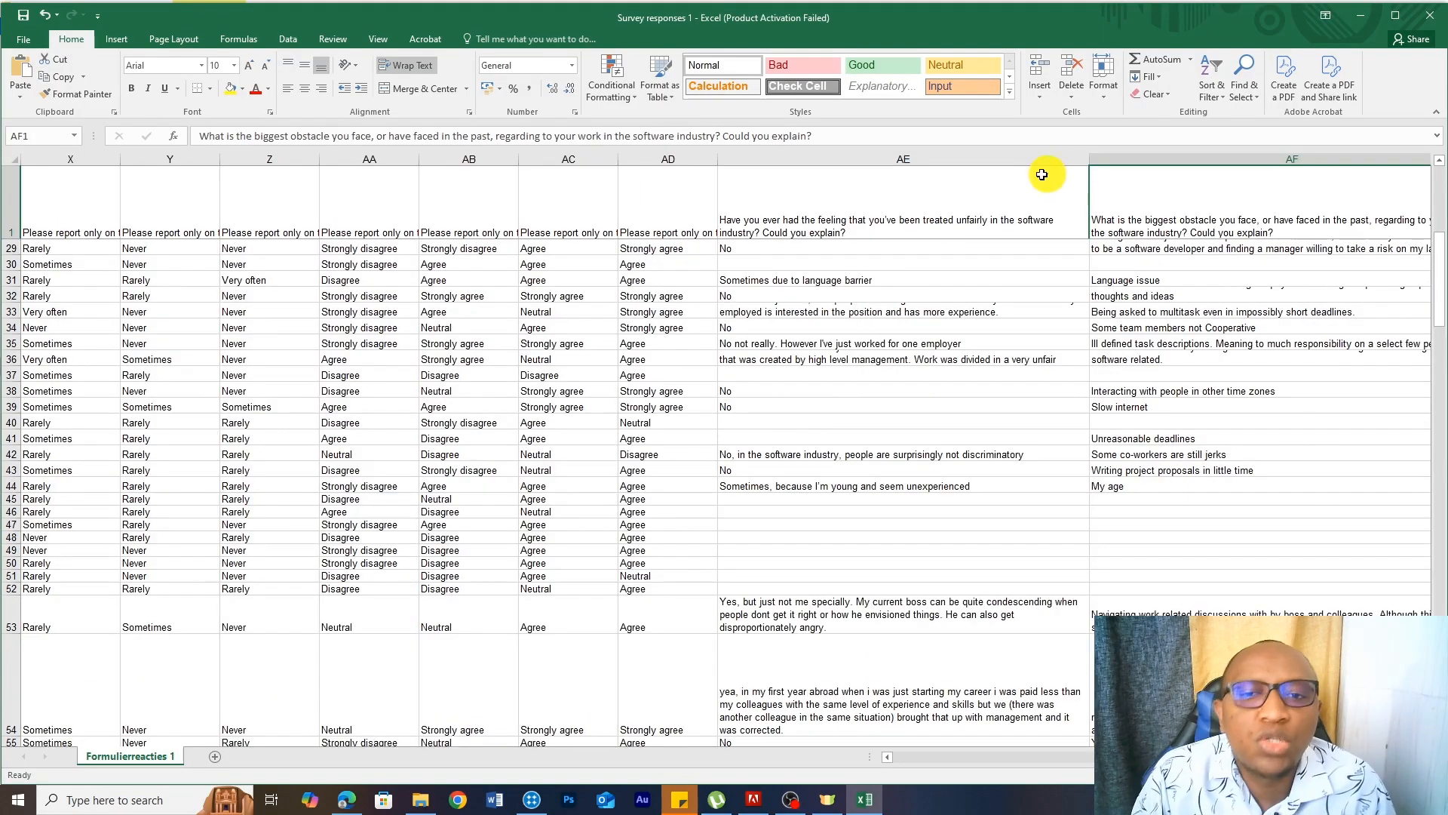
pyautogui.click(927, 229)
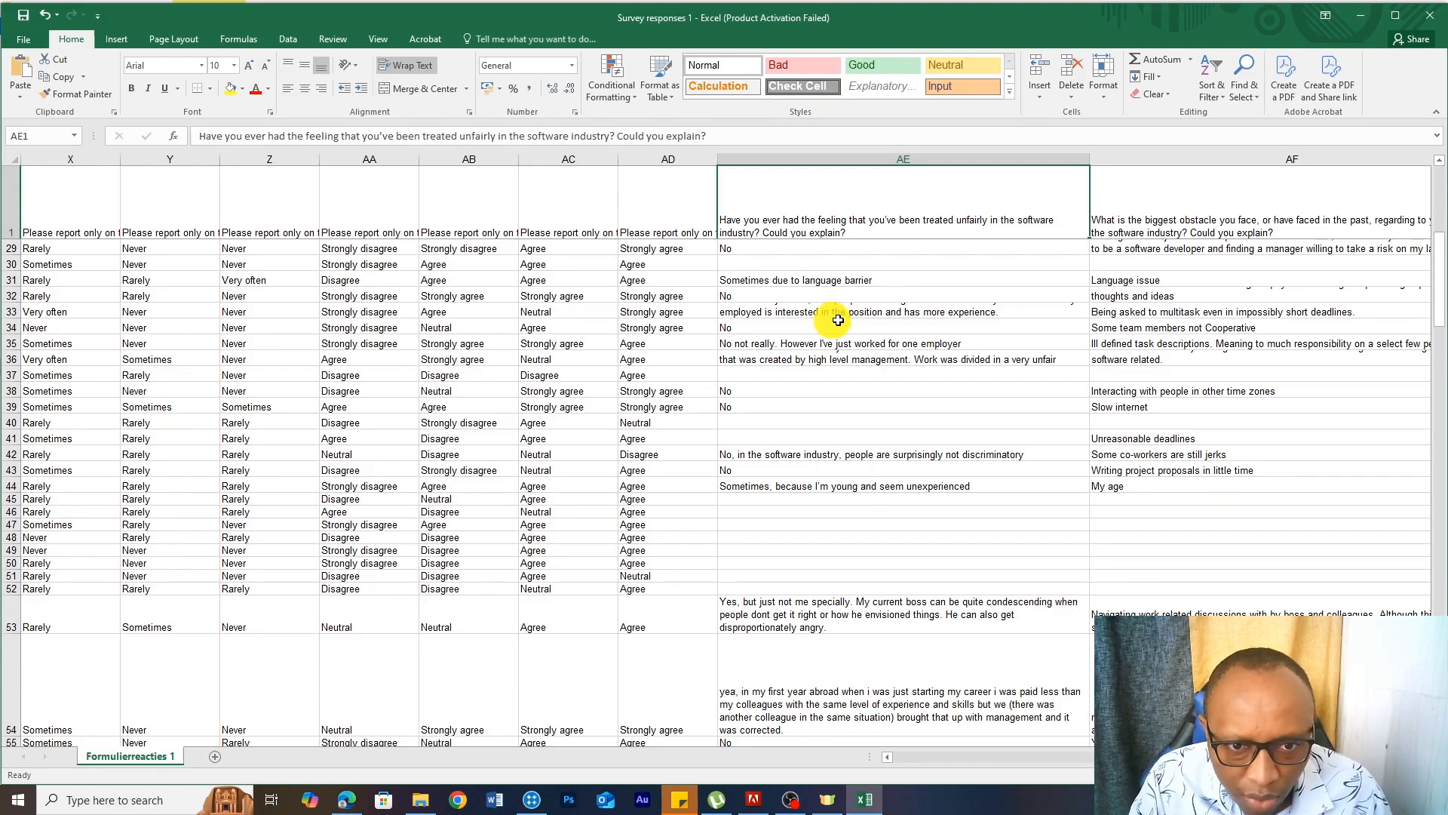
# - Switch to NVivo, close the finished survey import wizard, and open the imported "Survey responses 1" dataset at its open-ended question columns
pyautogui.click(530, 800)
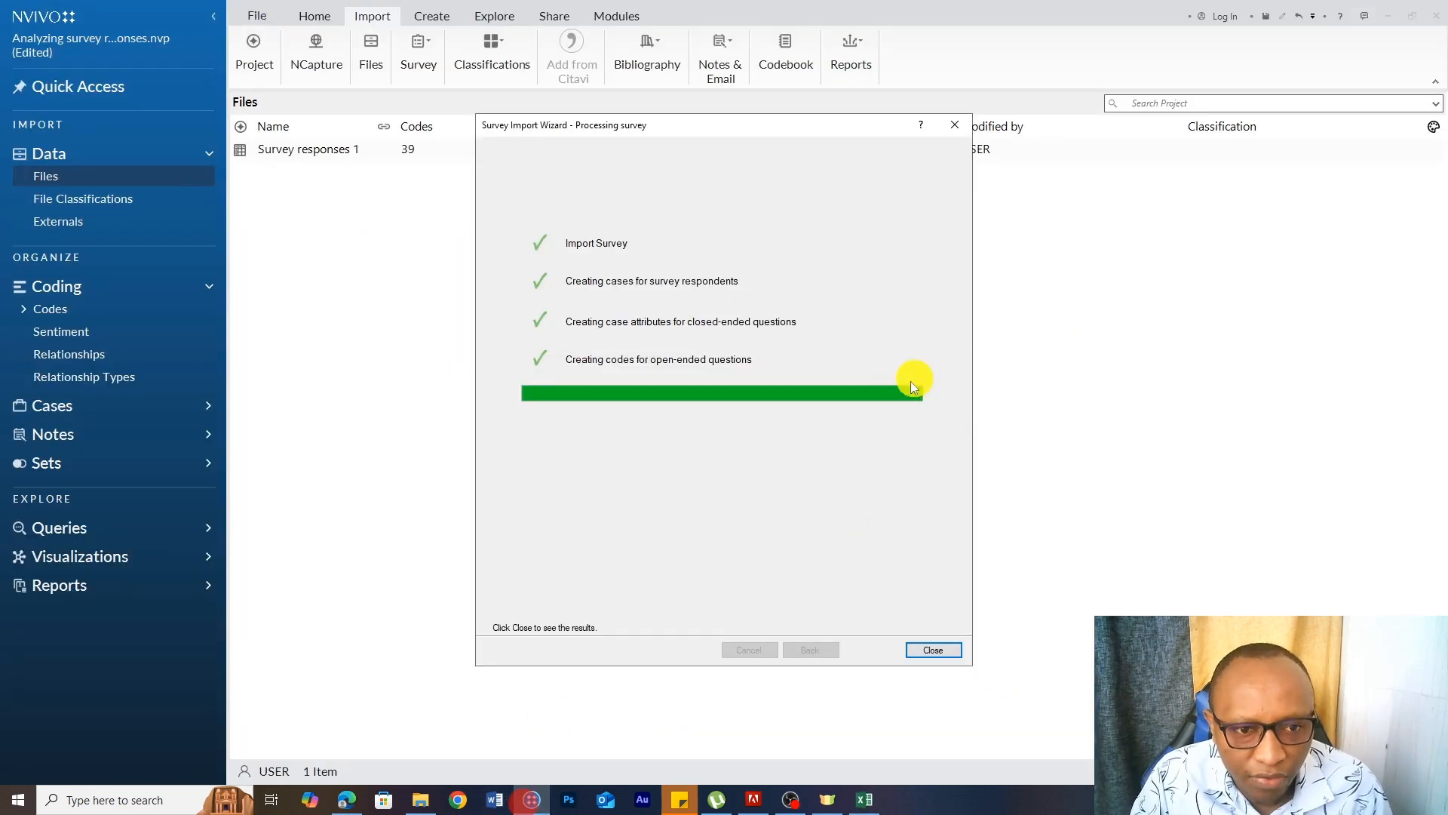
pyautogui.click(933, 650)
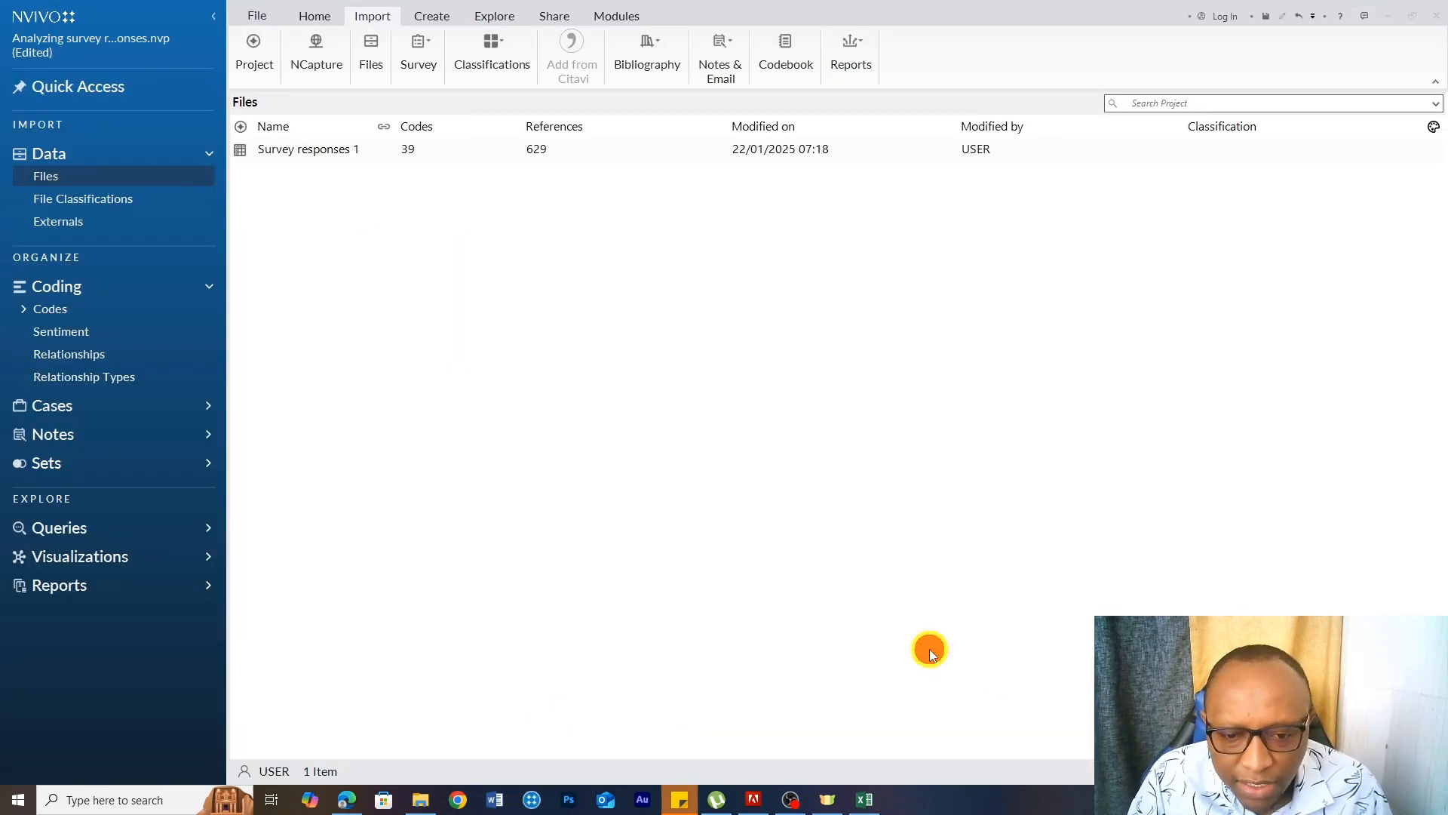
pyautogui.doubleClick(301, 148)
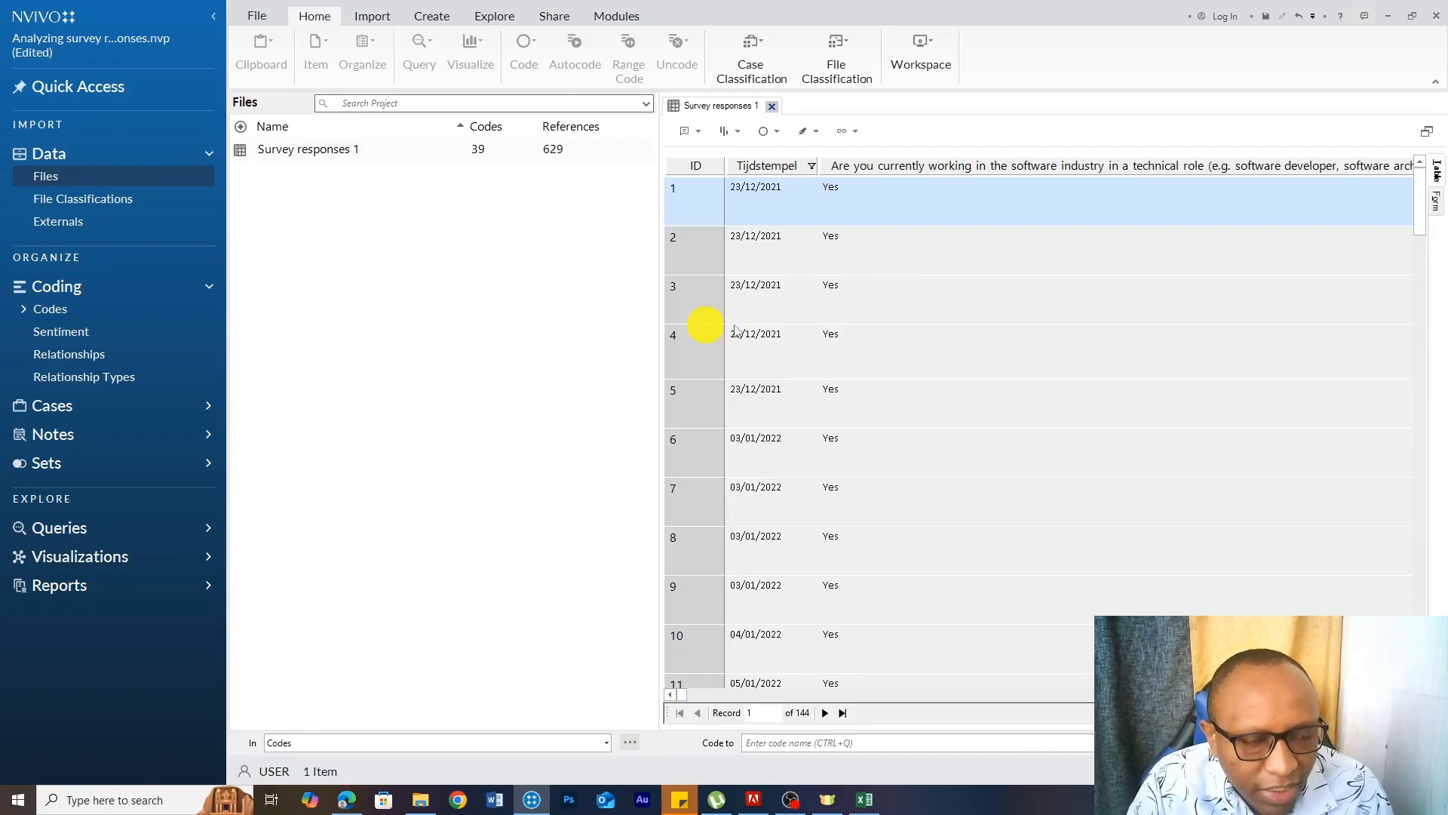
pyautogui.moveTo(681, 700); pyautogui.dragTo(862, 701)
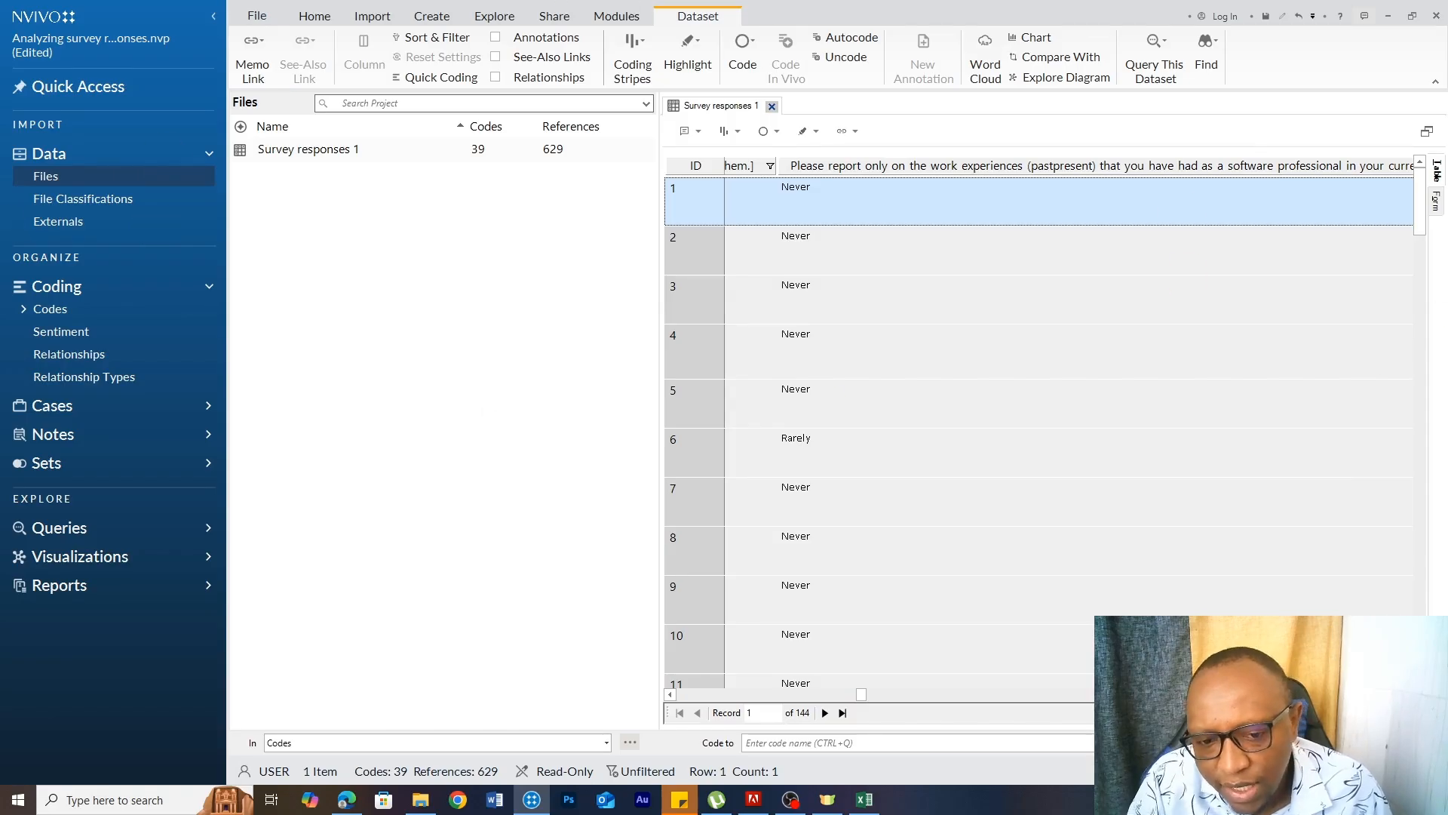
pyautogui.moveTo(866, 700); pyautogui.dragTo(1048, 700)
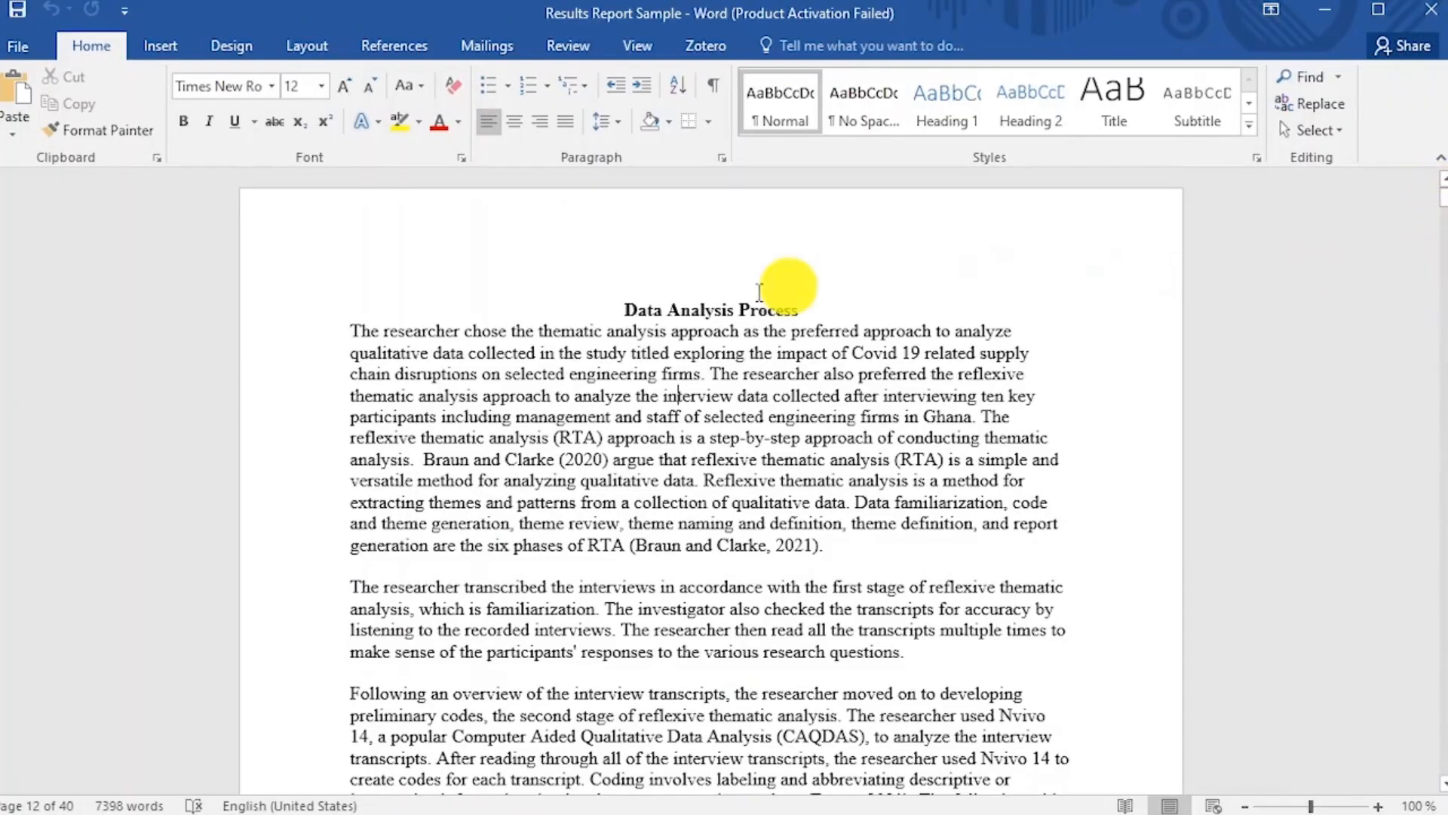
pyautogui.scroll(-13, 759, 292)
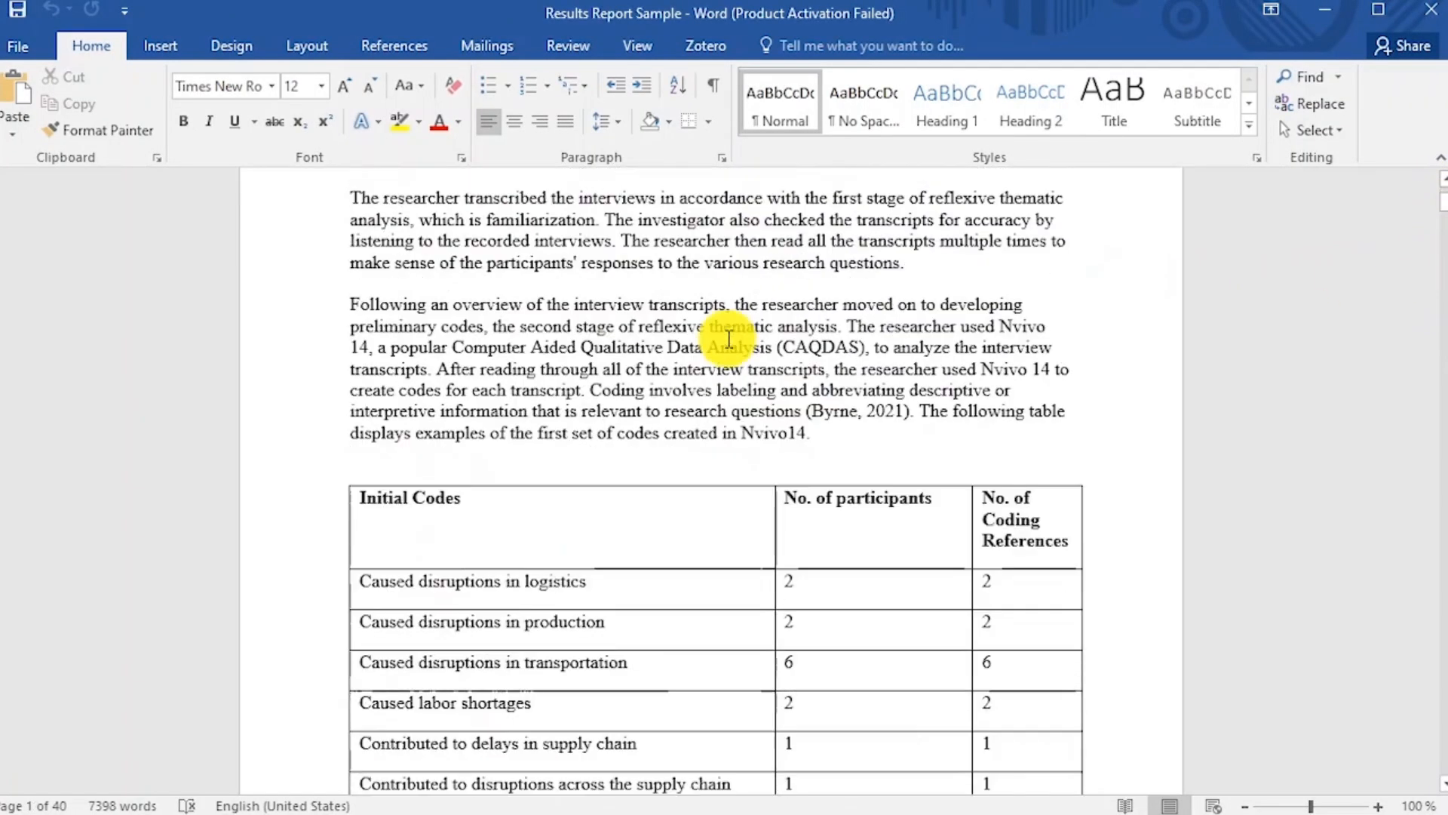
pyautogui.scroll(-15, 728, 343)
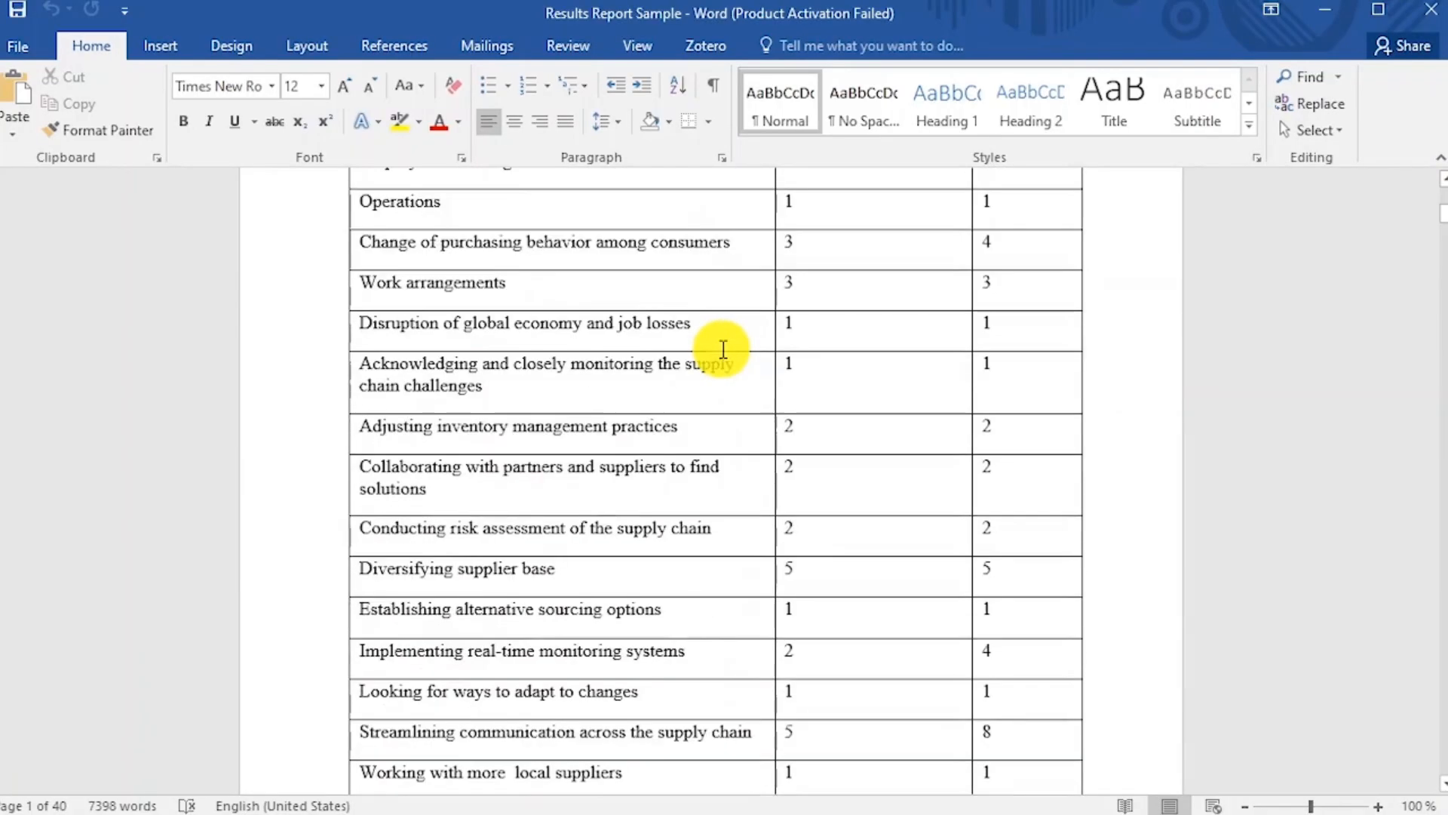
pyautogui.scroll(-15, 722, 350)
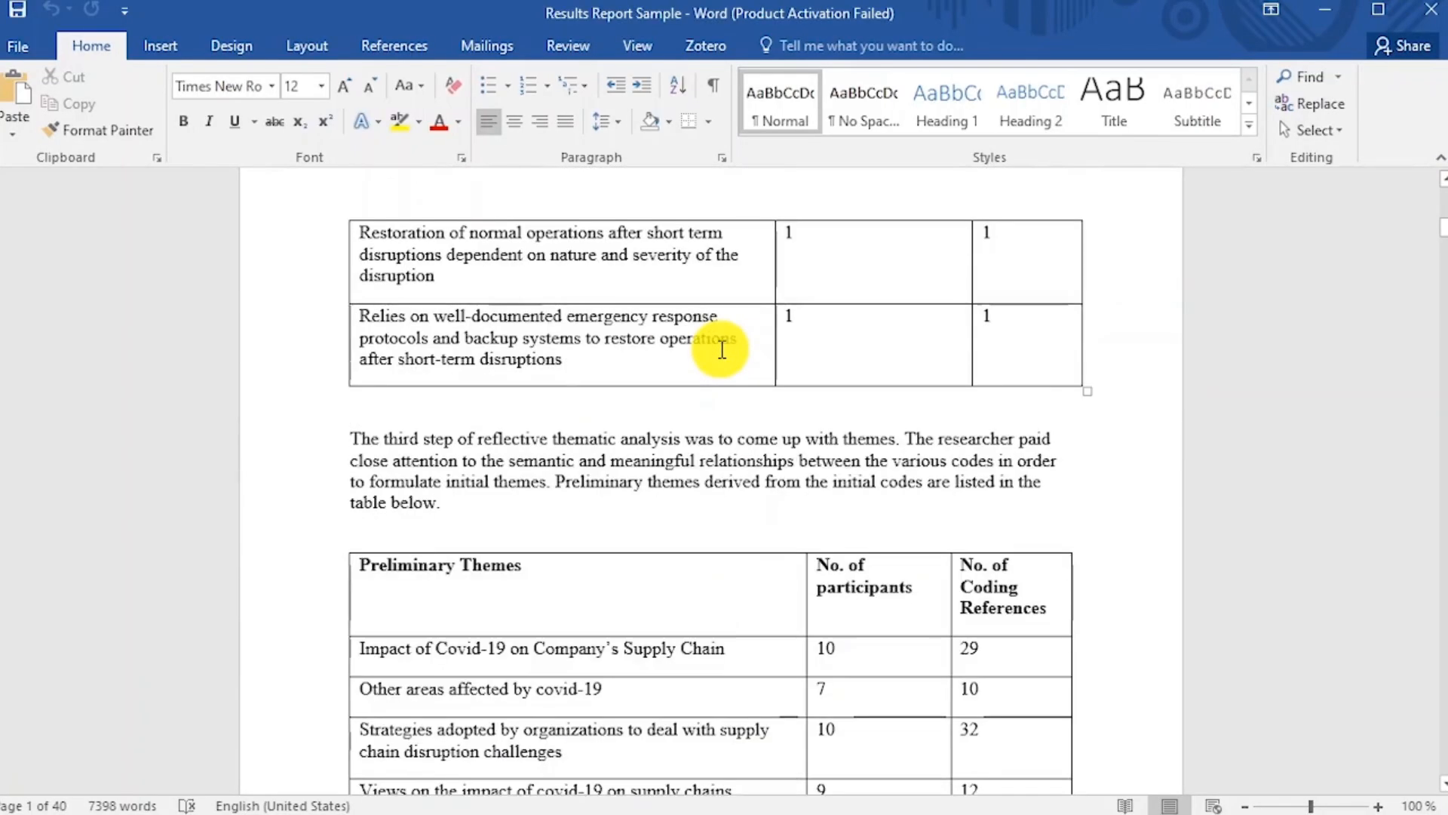
pyautogui.scroll(-15, 721, 349)
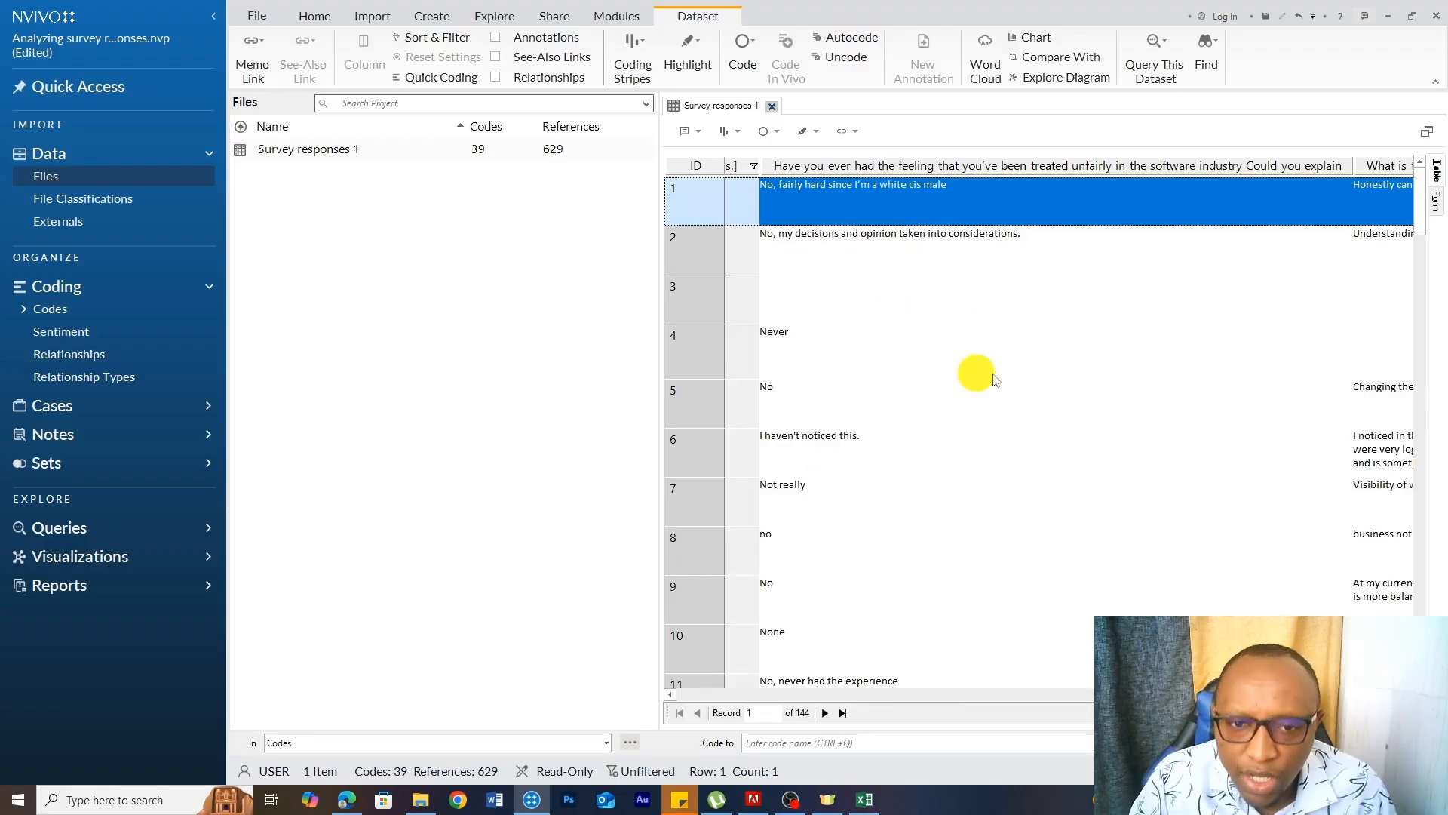
# - Delete the automatically created "Survey responses 1" folder from Codes
pyautogui.click(27, 315)
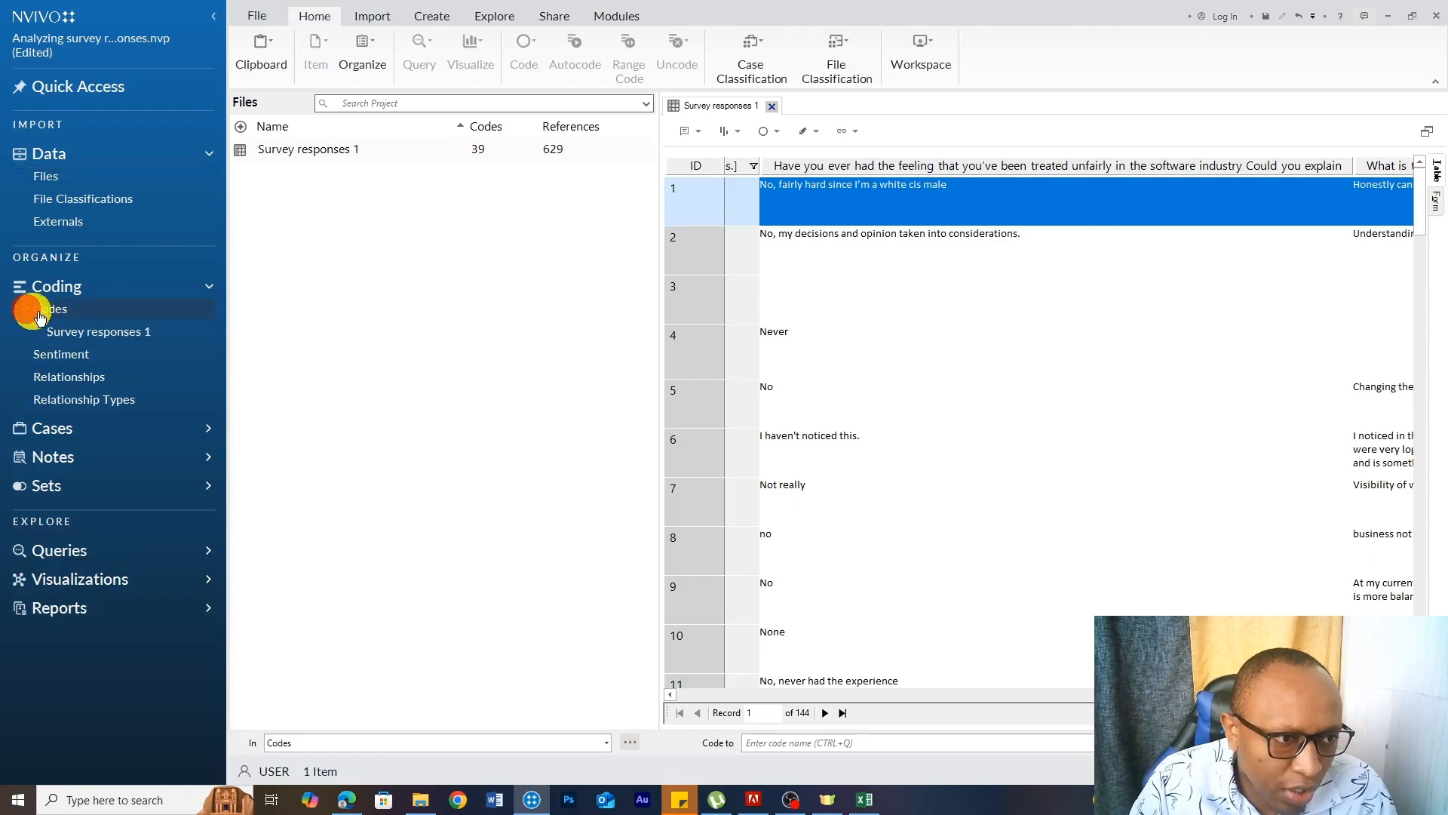
pyautogui.click(82, 329)
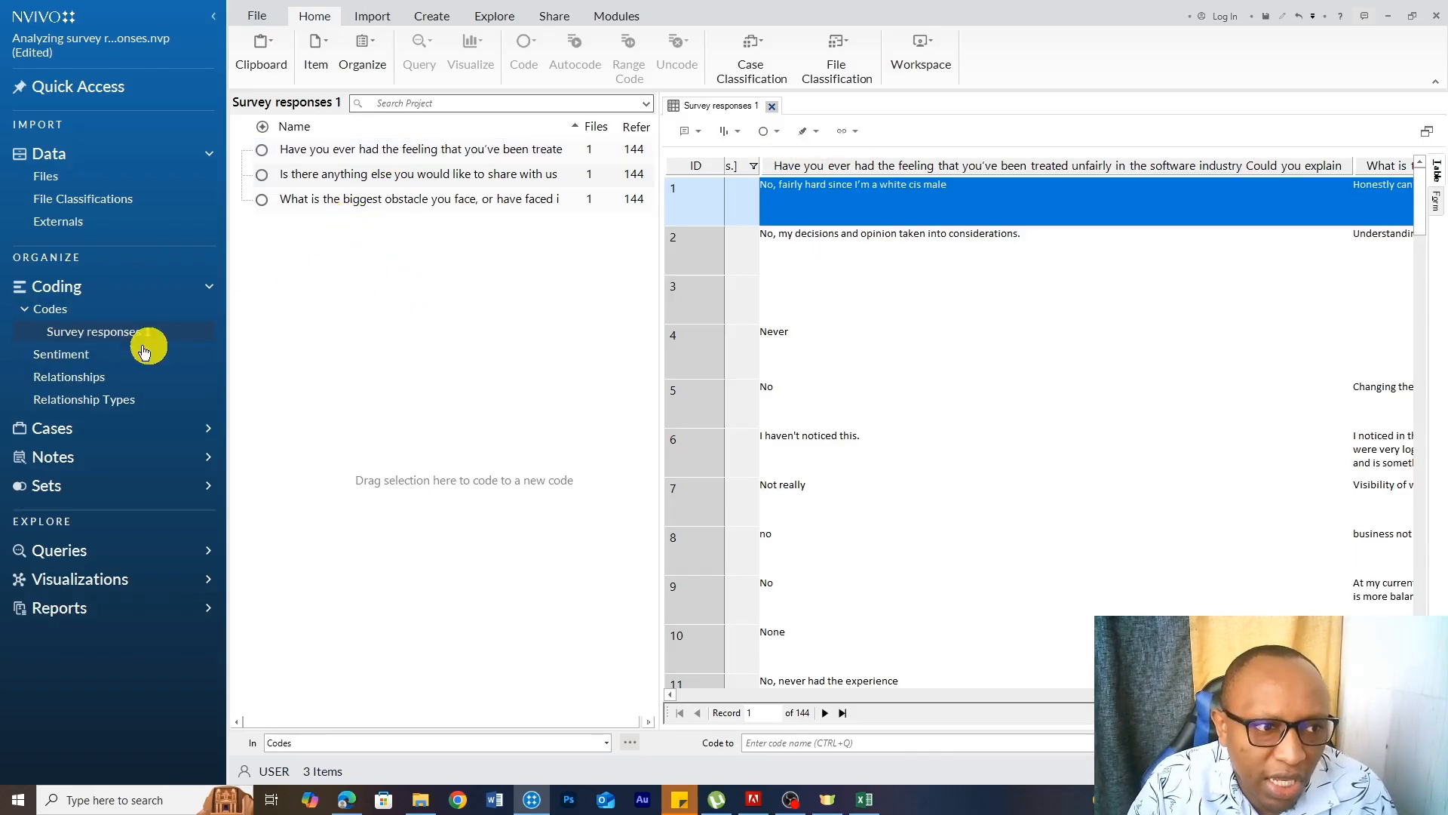
pyautogui.click(122, 330)
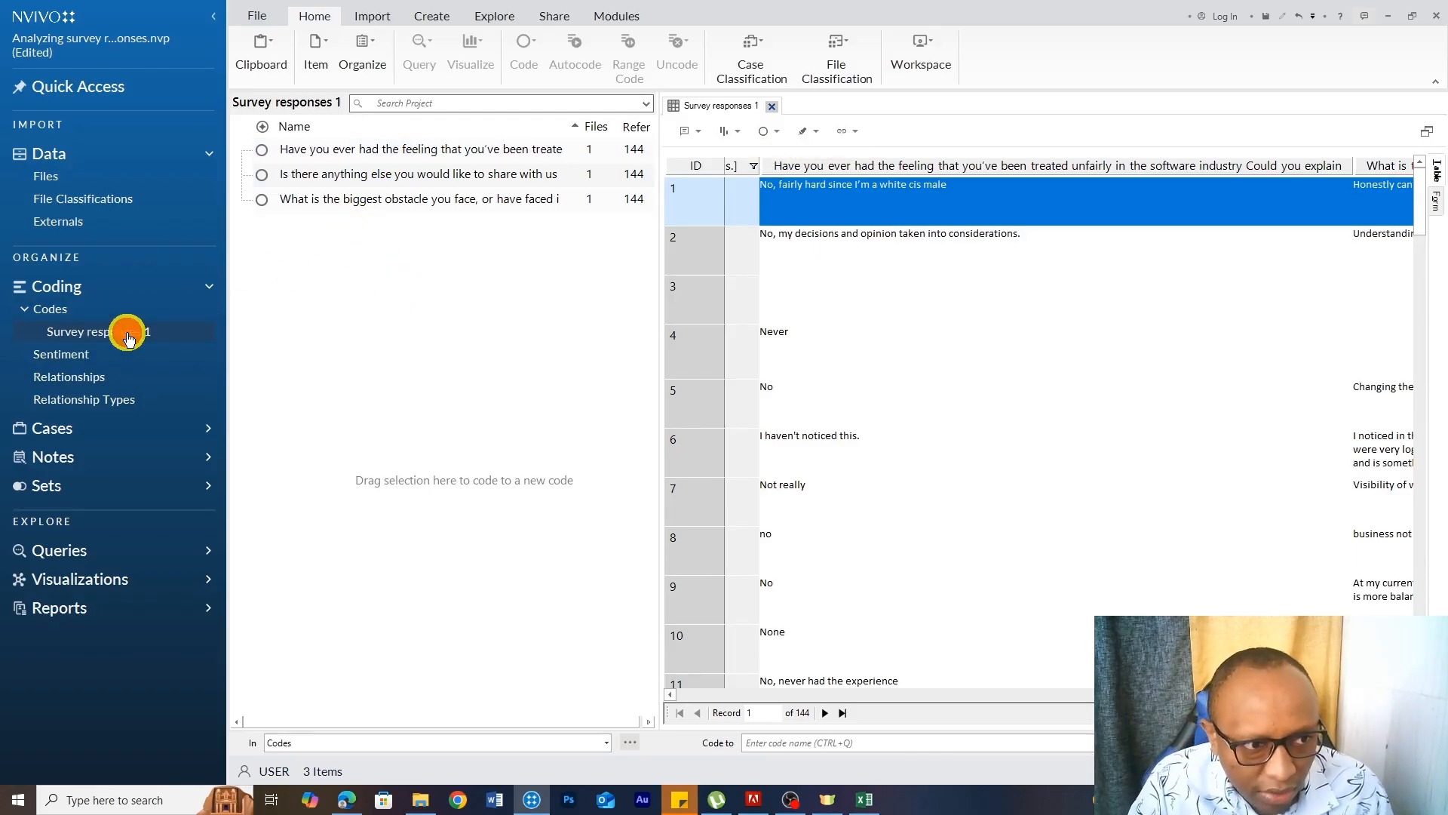
pyautogui.click(324, 314)
pyautogui.click(158, 335)
pyautogui.press('Delete')
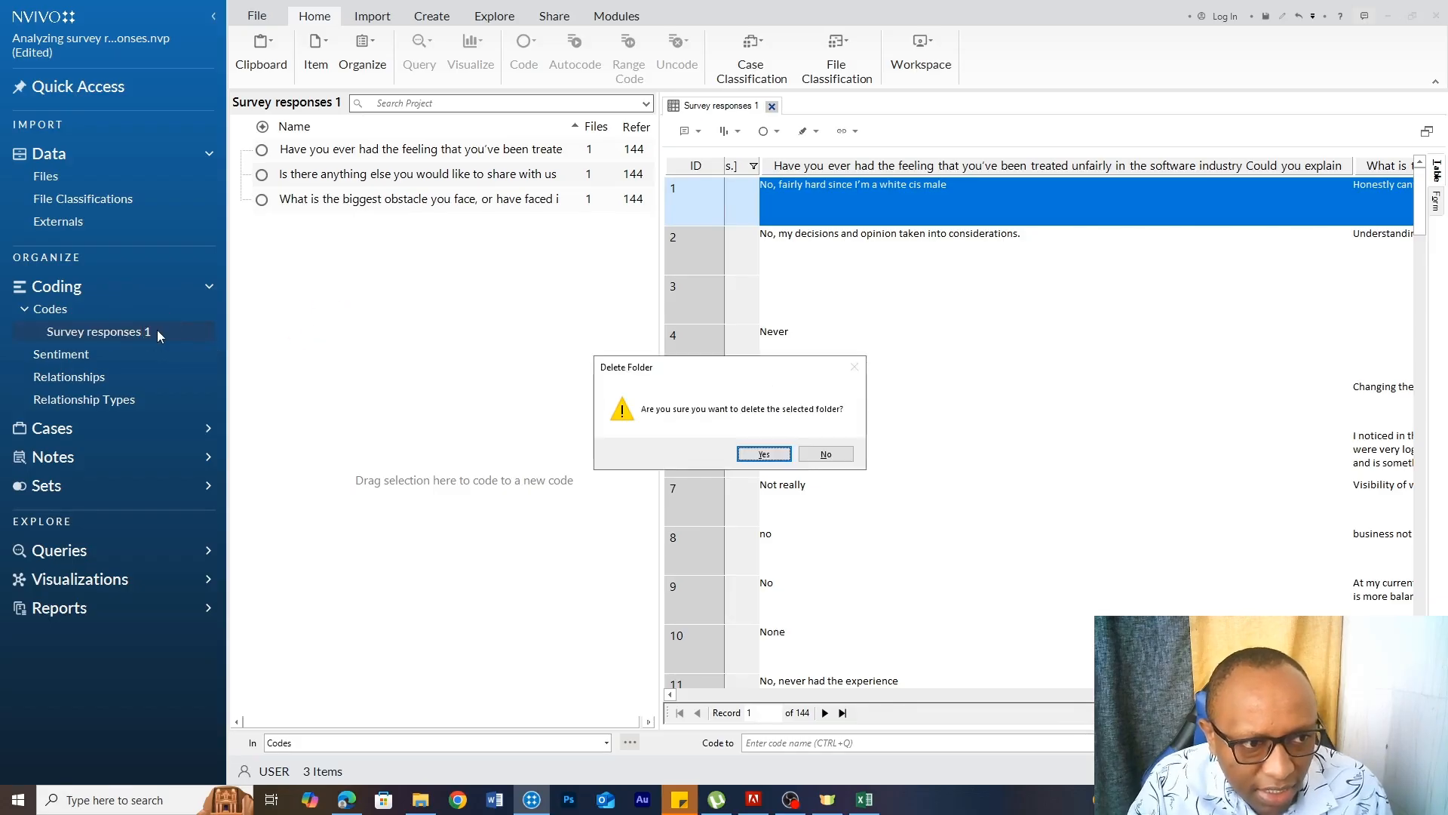
pyautogui.click(764, 454)
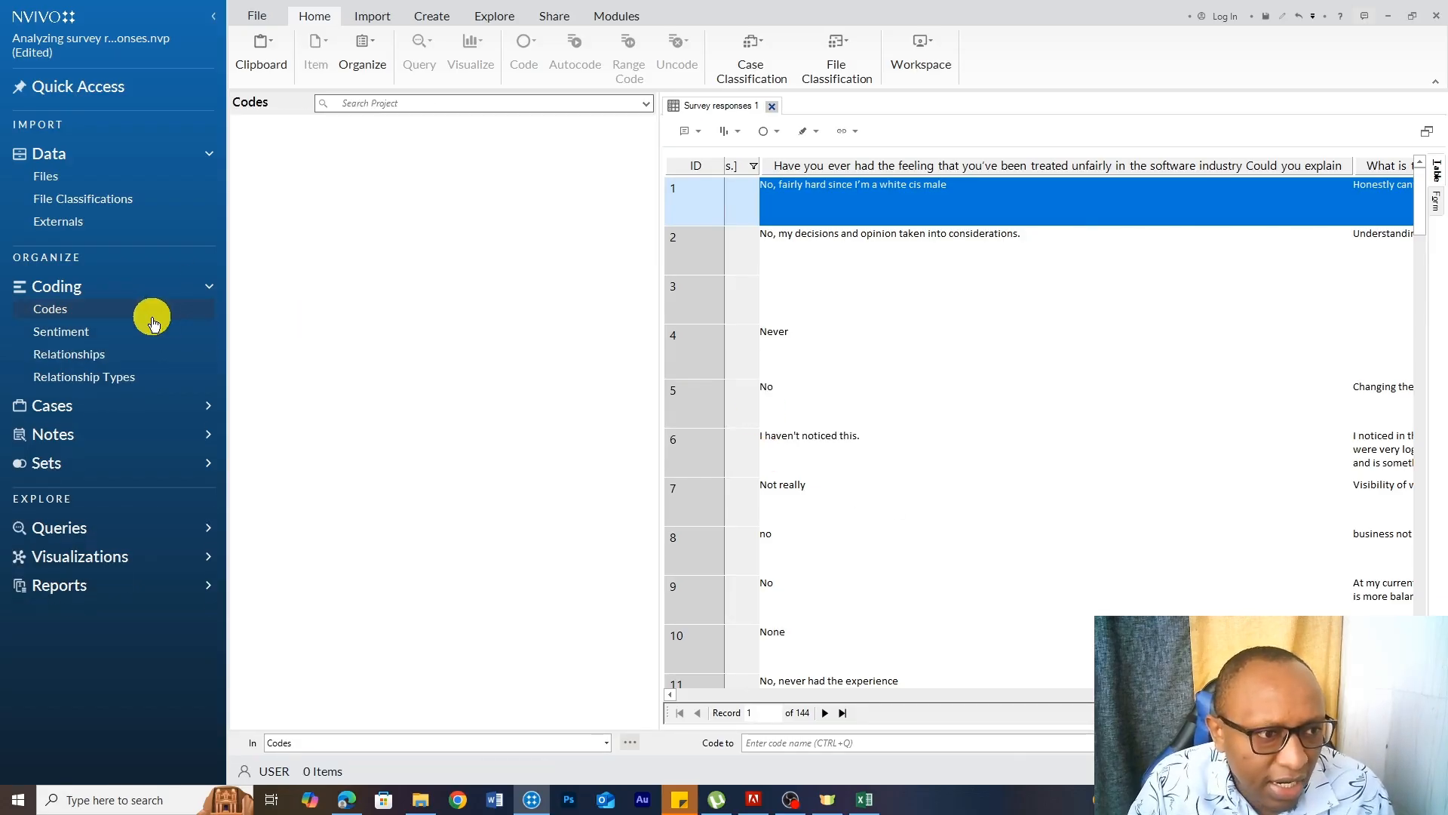
# - Create a folder named "Initial codes" under Codes and open it, dismissing the introductory text
pyautogui.click(124, 310)
pyautogui.rightClick(126, 314)
pyautogui.click(183, 320)
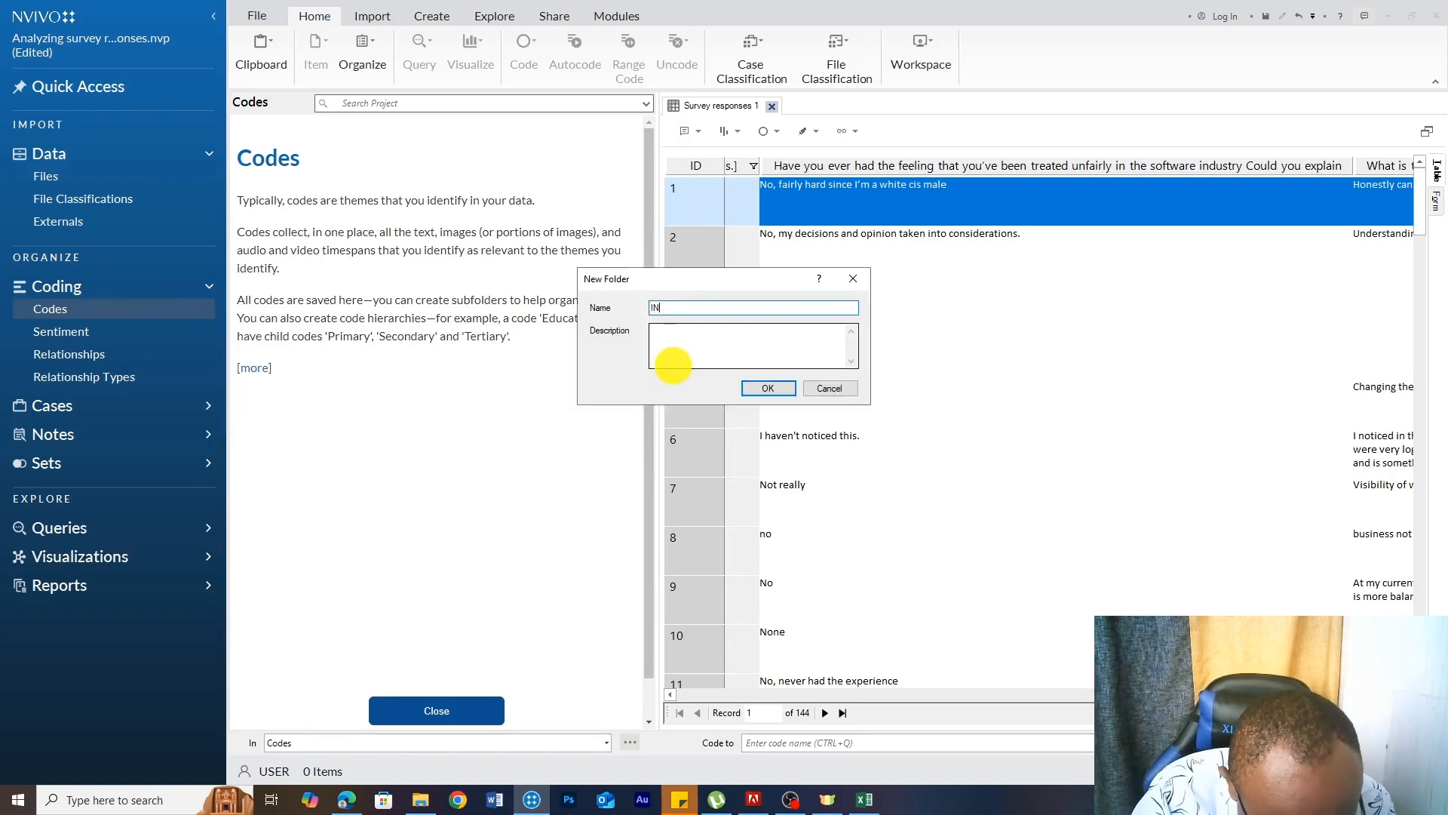
pyautogui.press('BackSpace')
pyautogui.press('BackSpace')
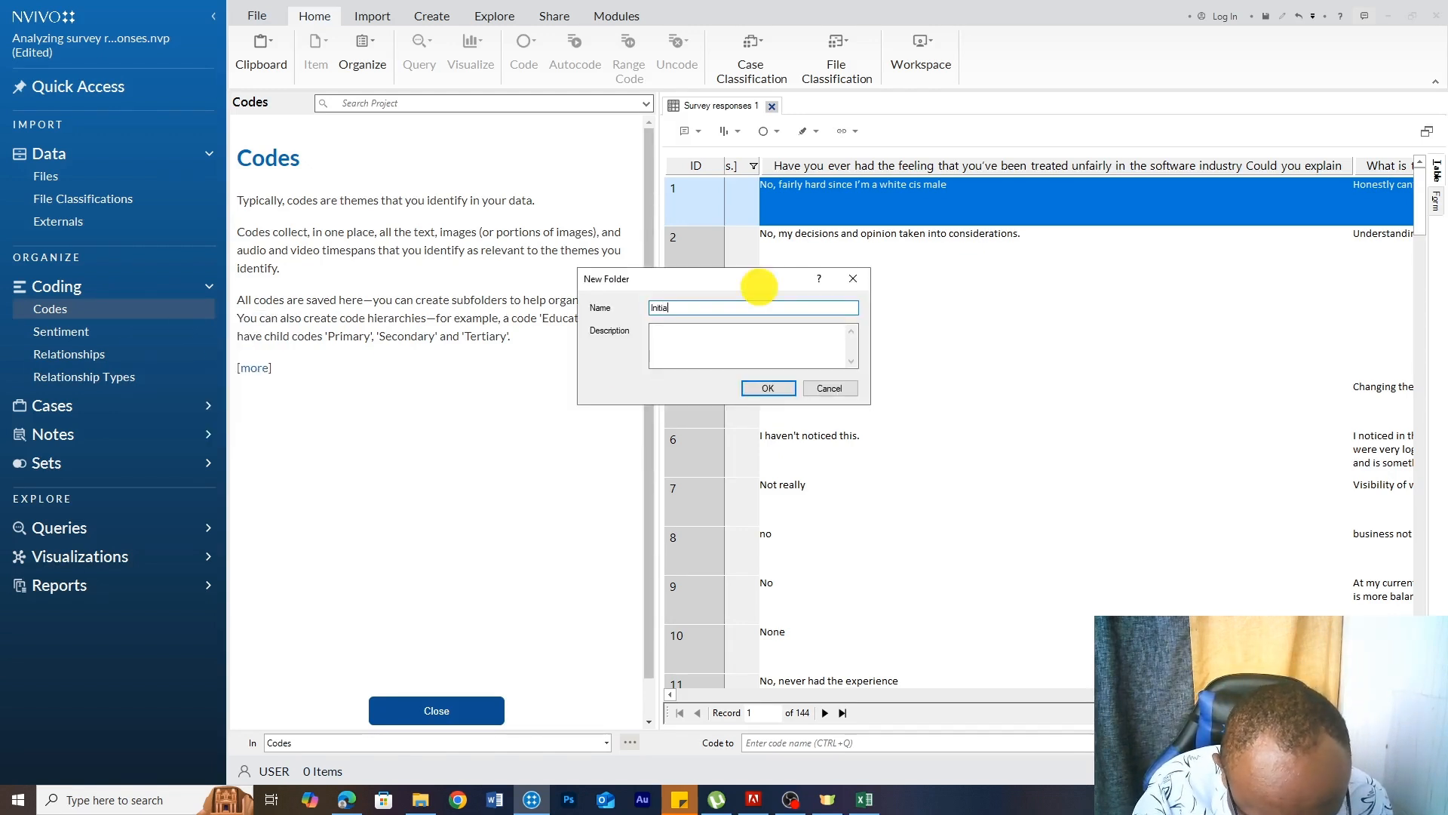
pyautogui.write('Initial codes')
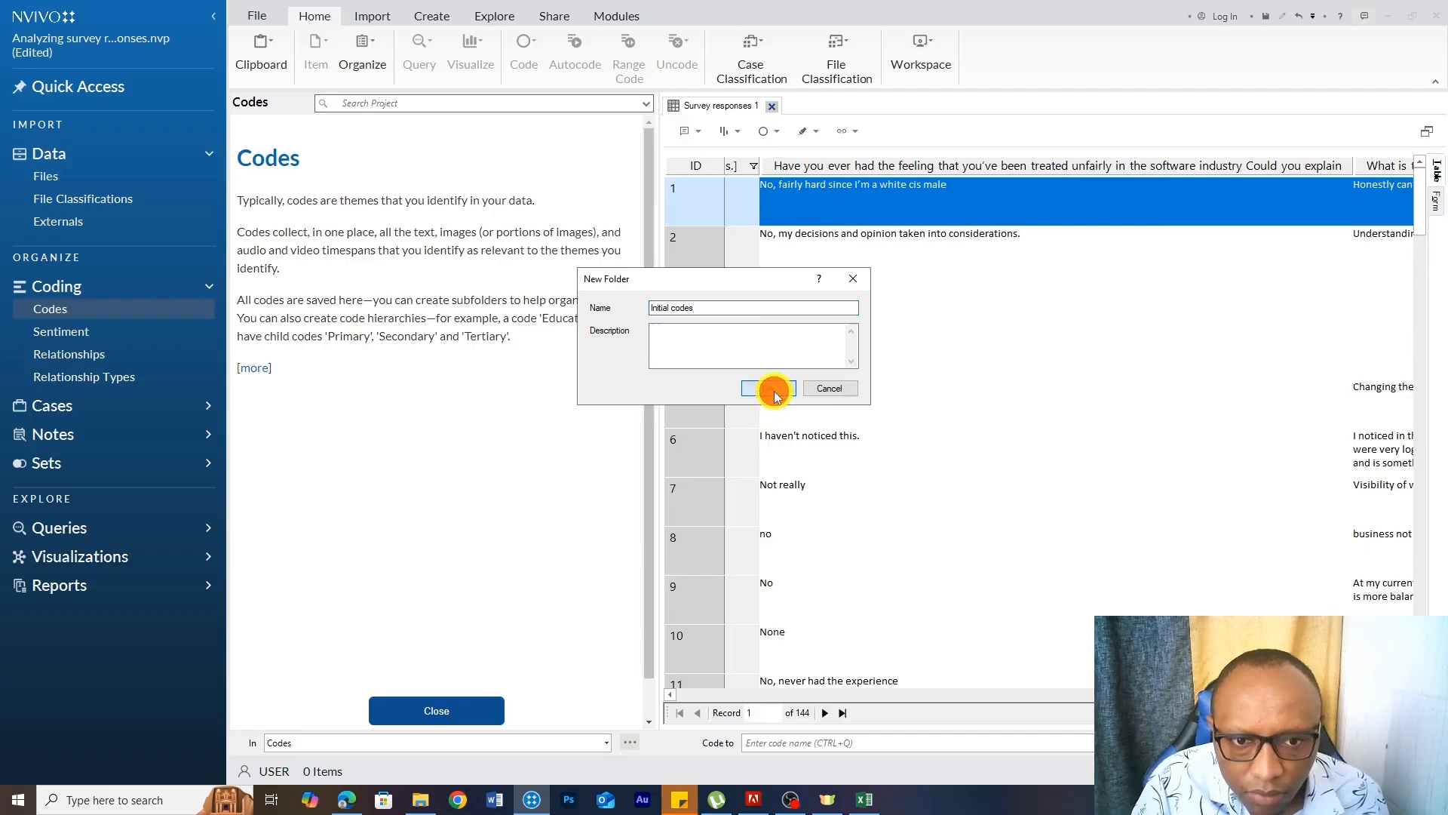
pyautogui.click(775, 391)
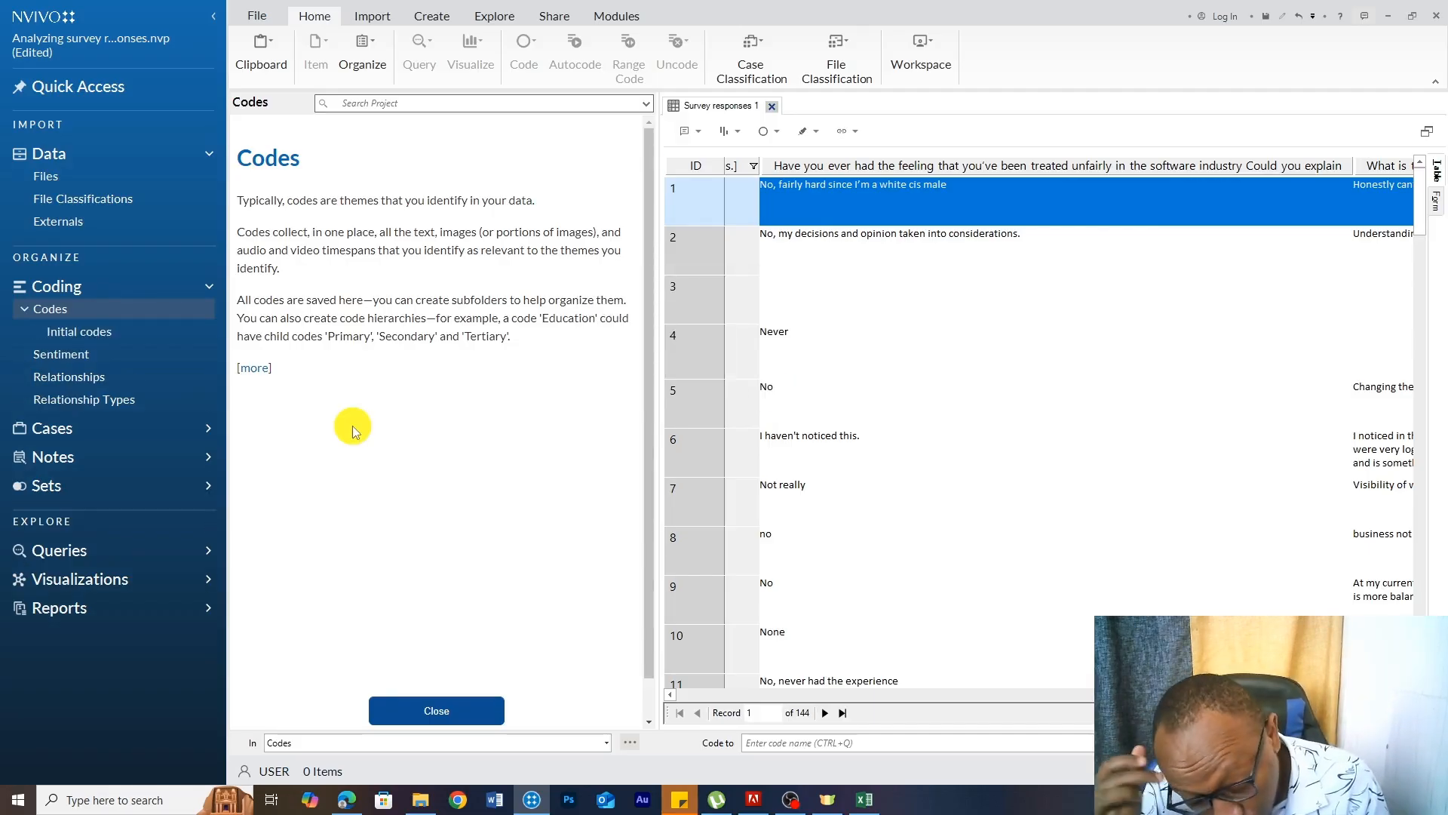
pyautogui.click(436, 708)
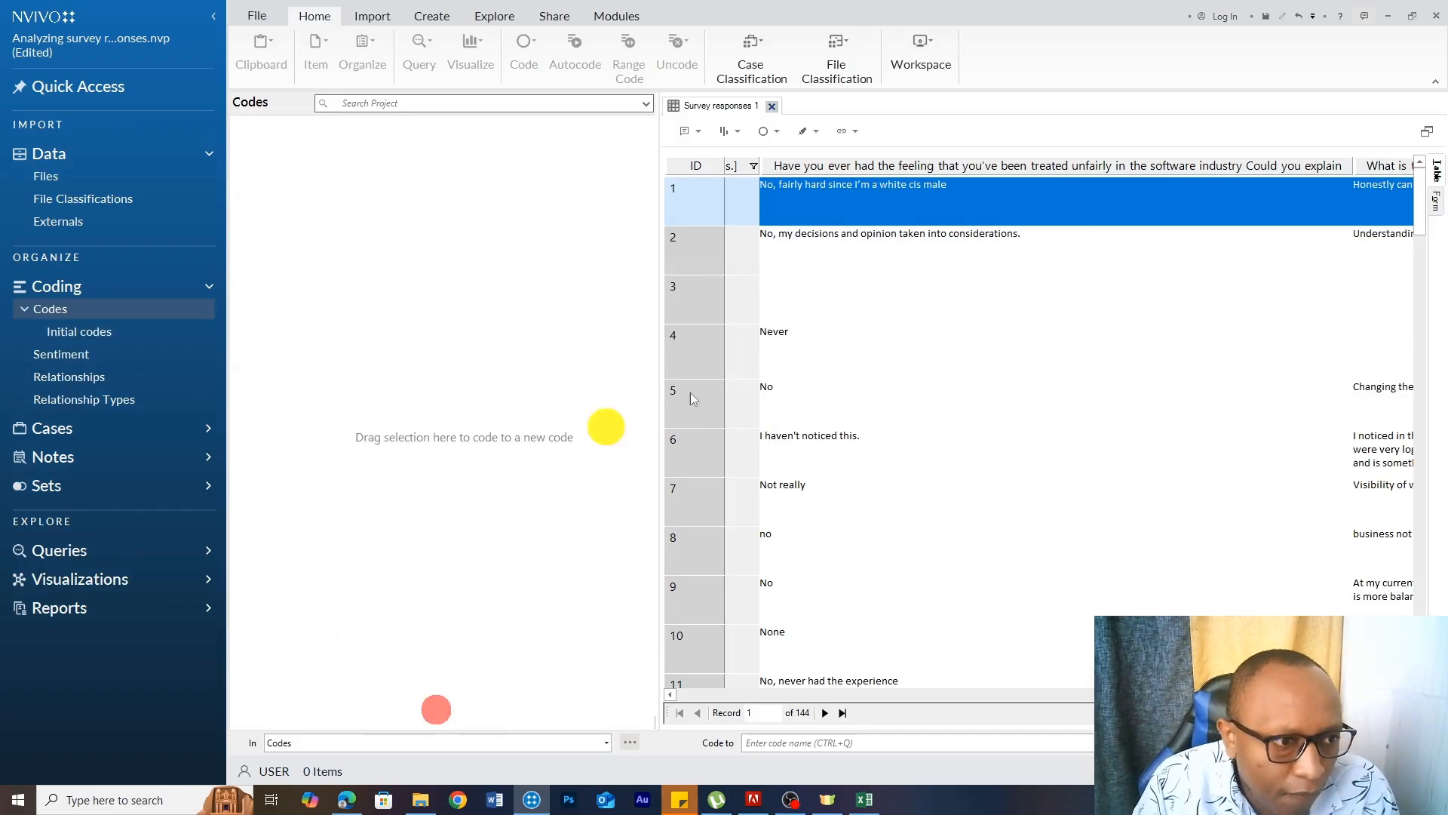
pyautogui.click(79, 332)
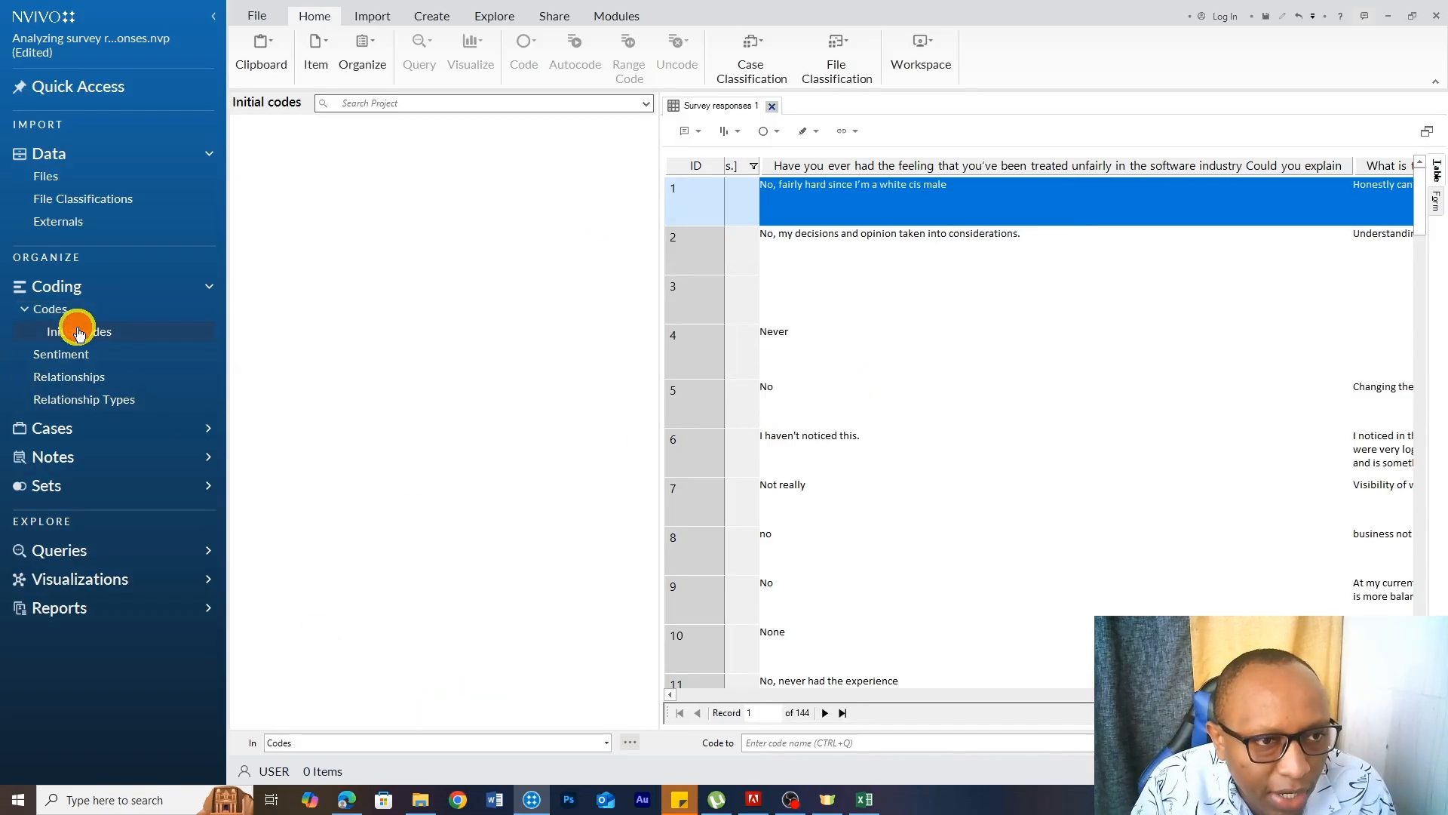
pyautogui.click(430, 700)
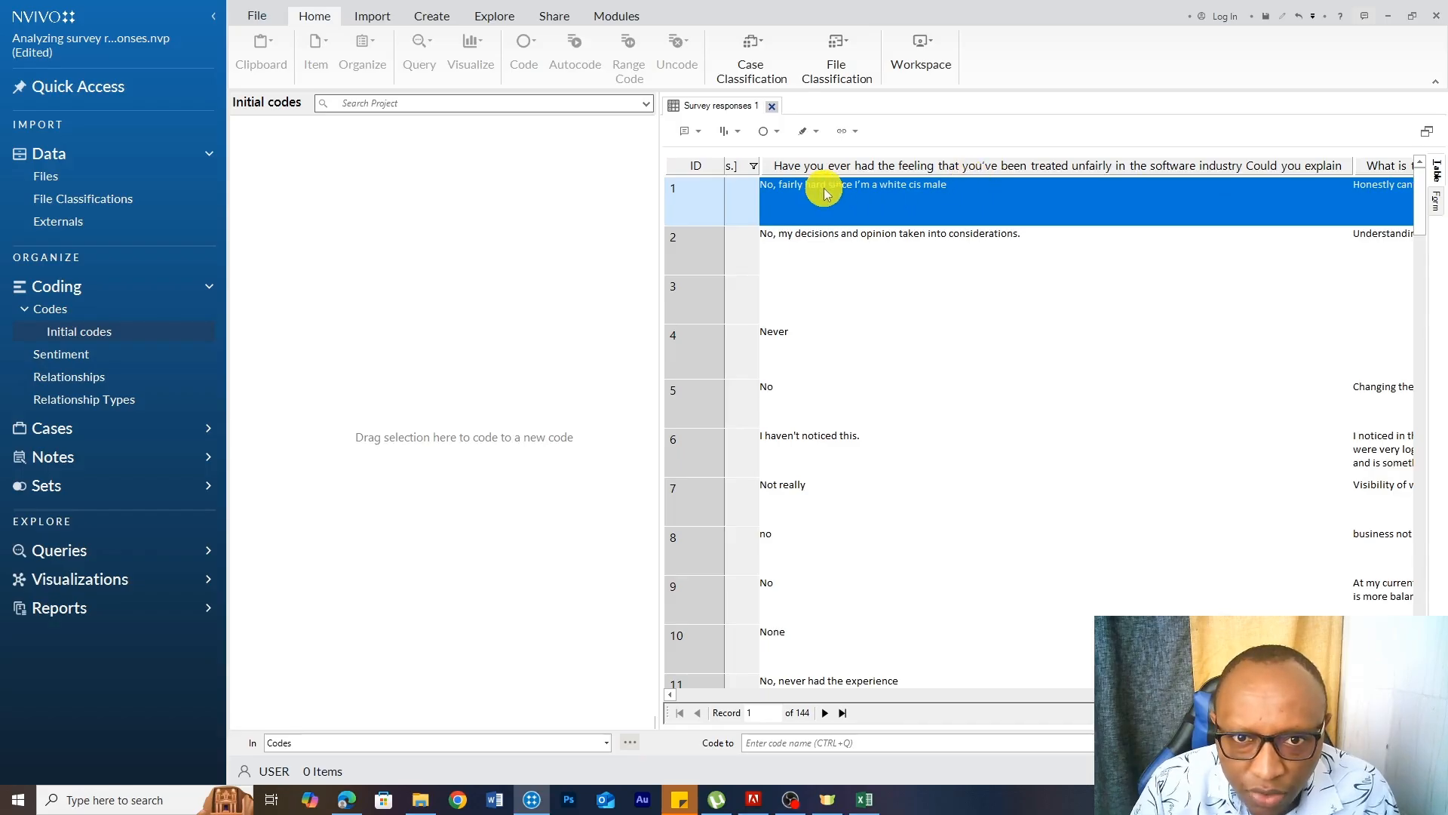
# - Select the dataset column on unfair treatment, copy that question's text from cell AE1 in the Excel workbook, and return to NVivo
pyautogui.click(778, 166)
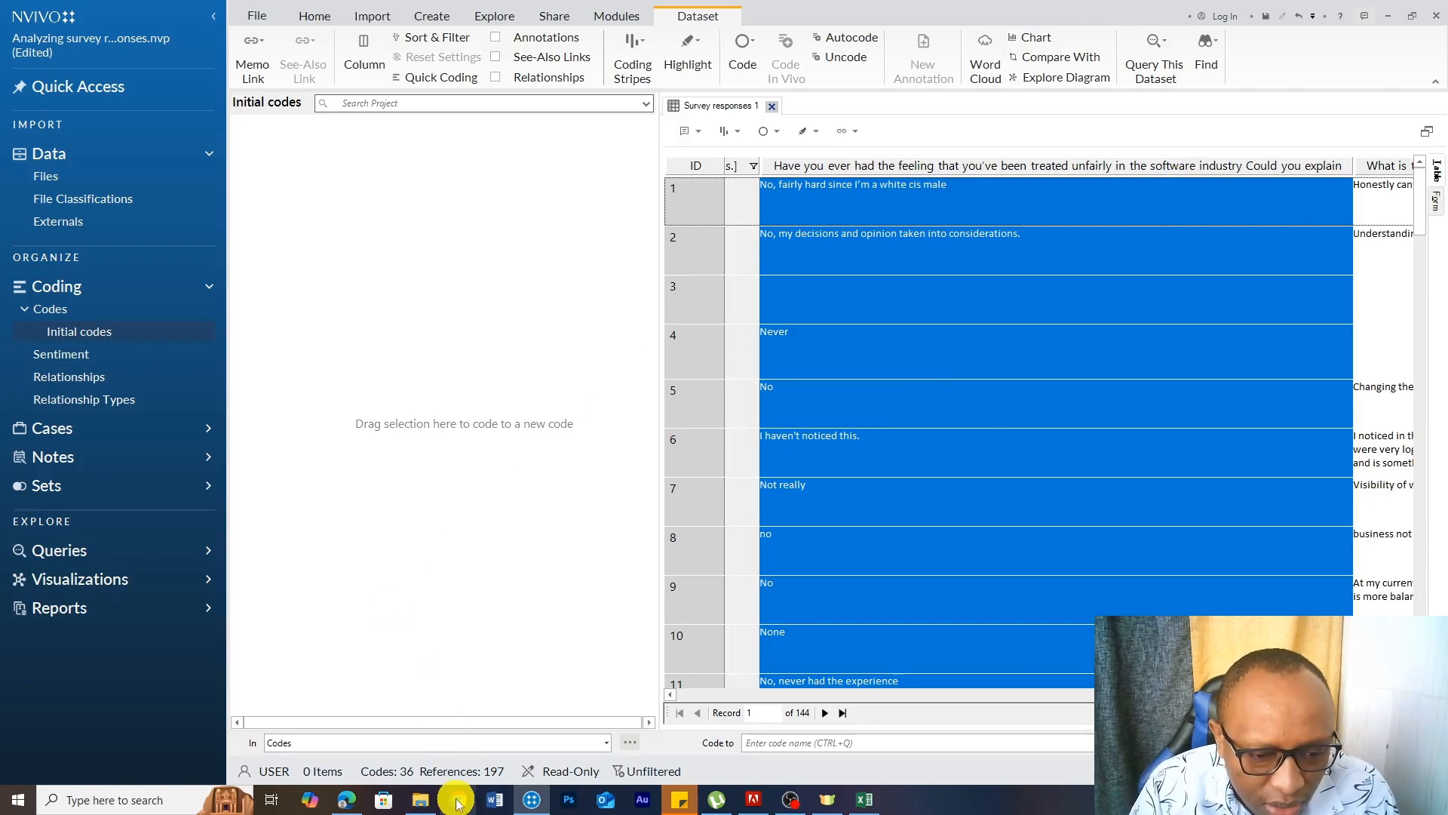
pyautogui.click(867, 801)
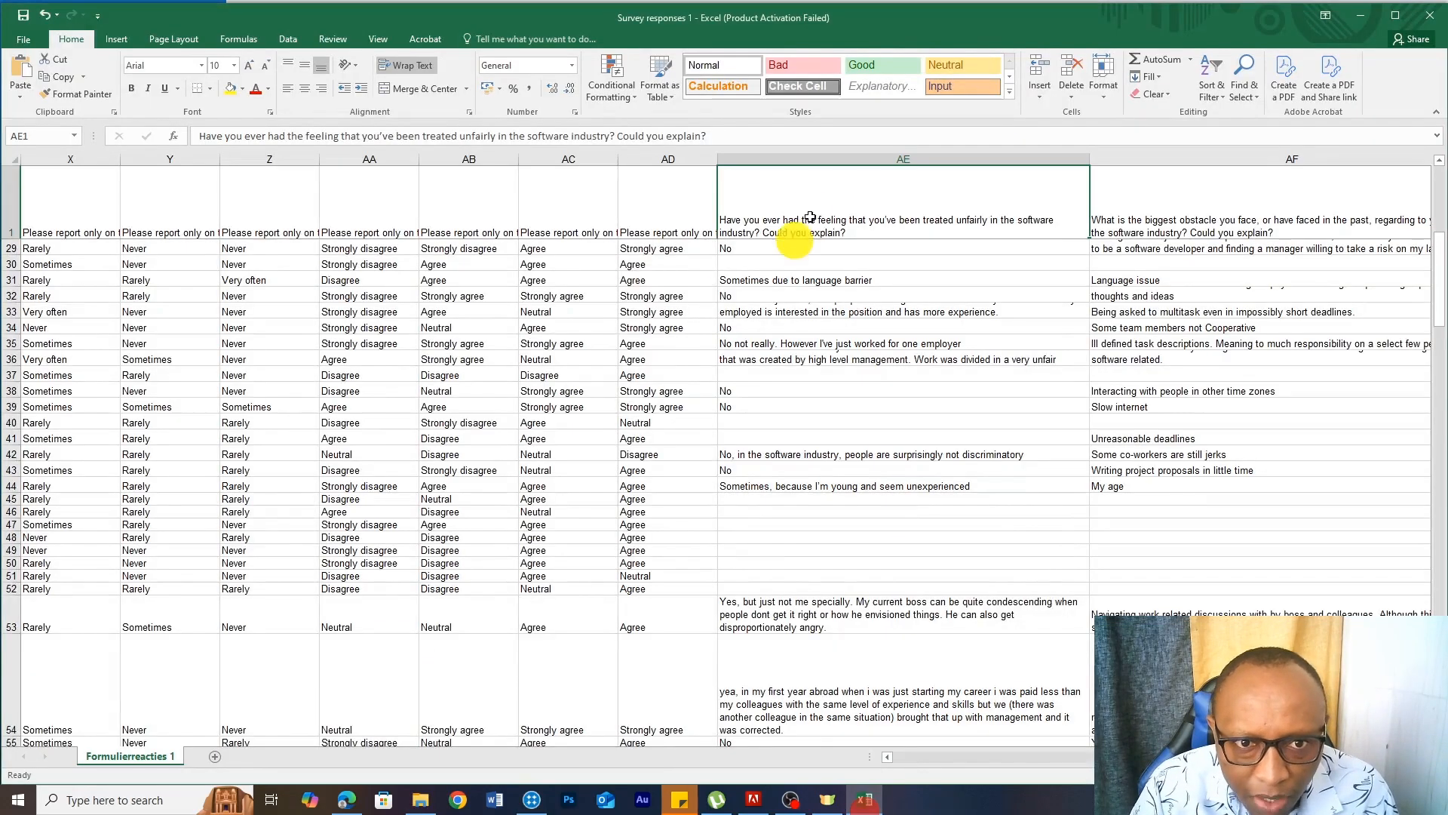
pyautogui.rightClick(757, 223)
pyautogui.click(785, 250)
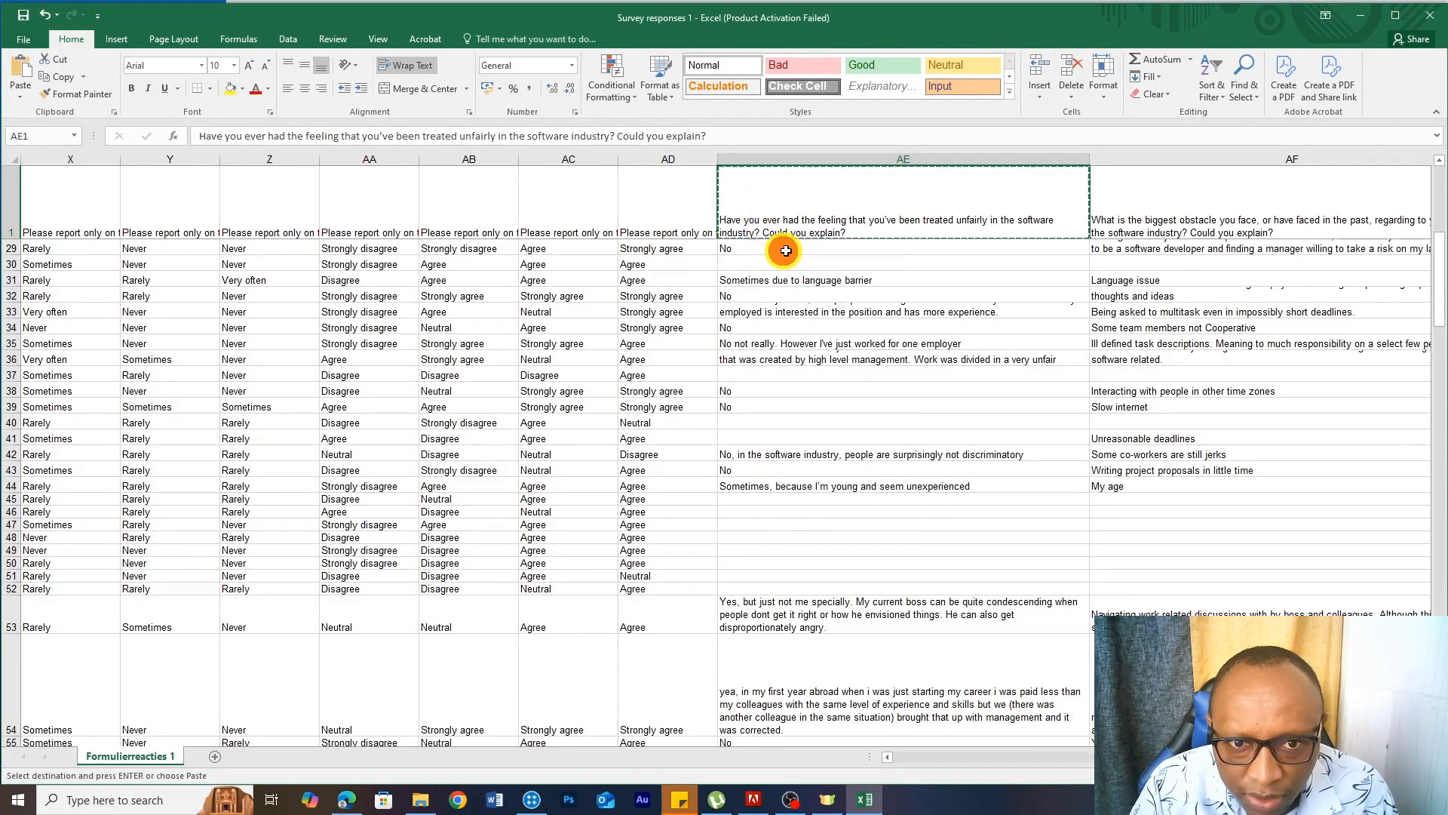
pyautogui.click(1360, 16)
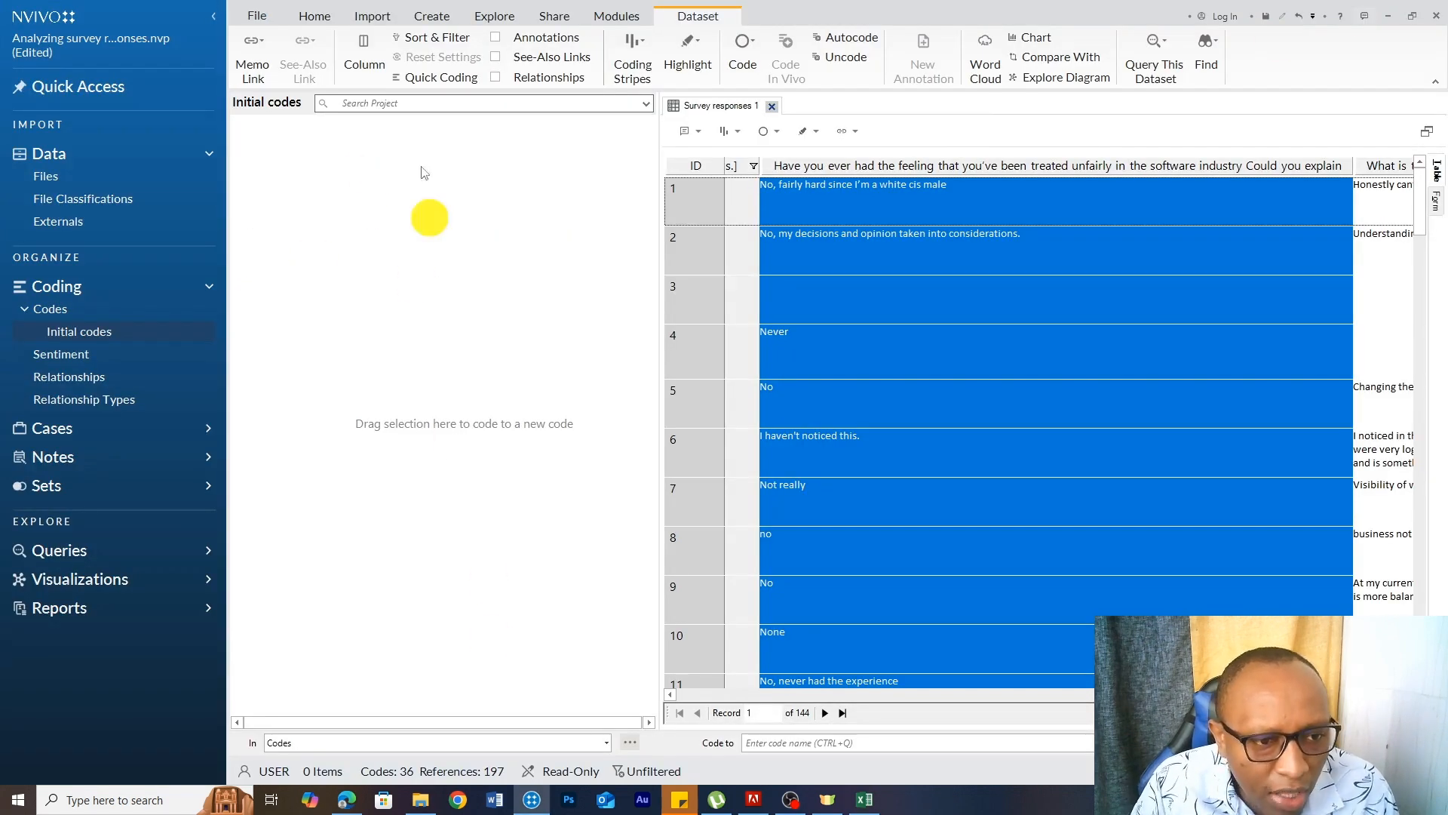
# - Create a code in "Initial codes" named with the copied unfair-treatment question, prefixed with the number "1."
pyautogui.rightClick(350, 262)
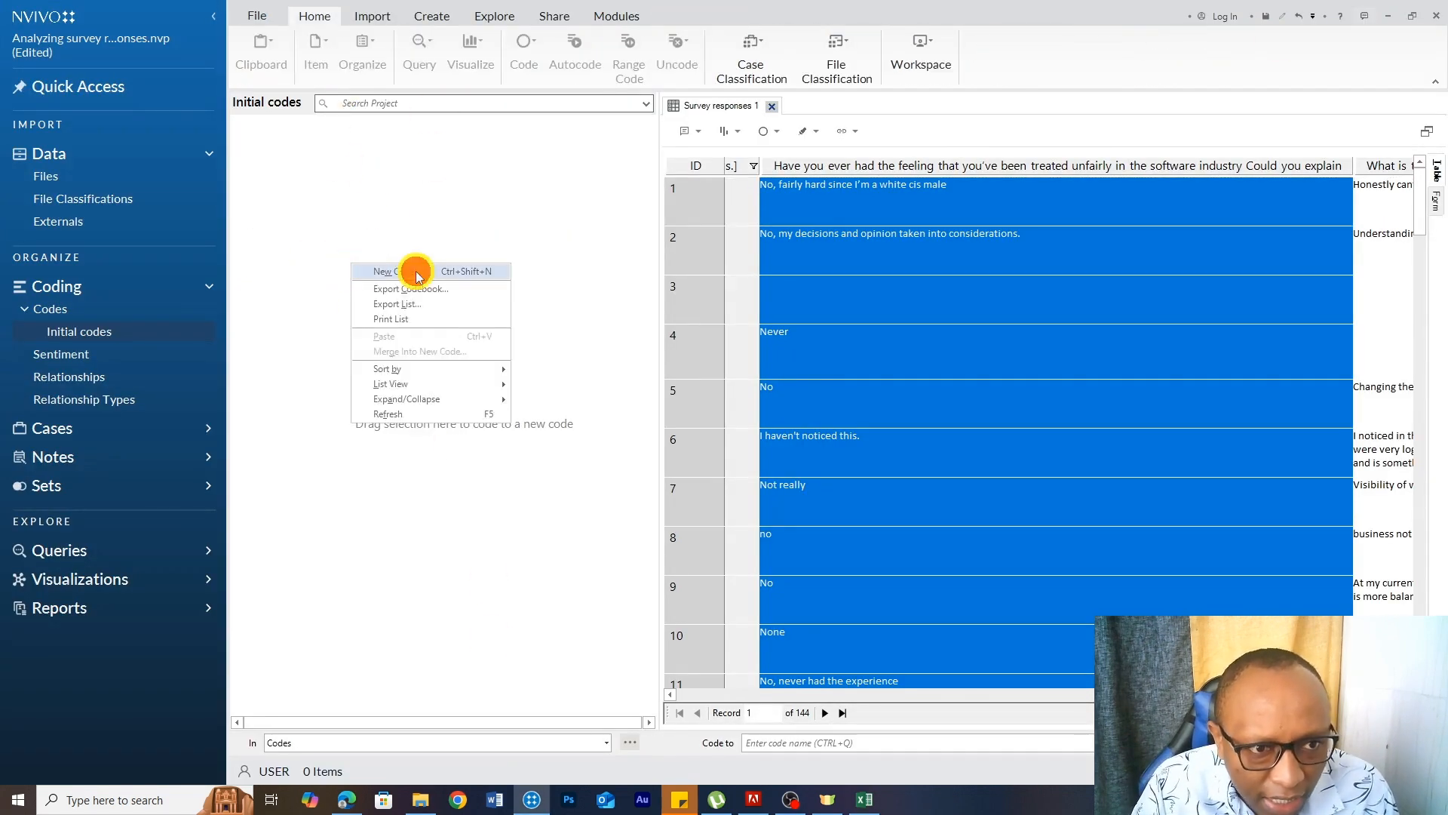
pyautogui.click(417, 276)
pyautogui.rightClick(672, 307)
pyautogui.click(701, 365)
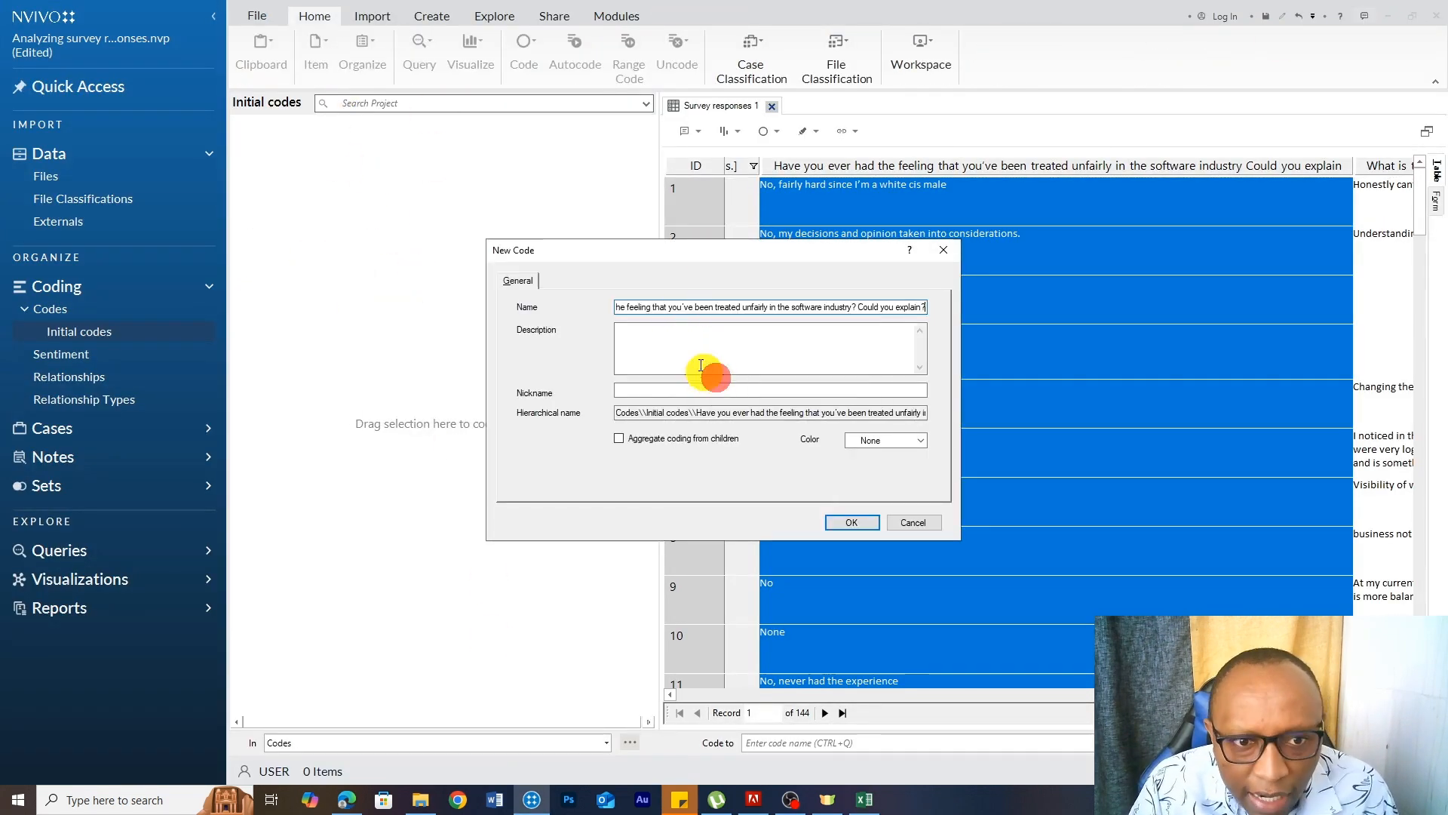
pyautogui.press('BackSpace')
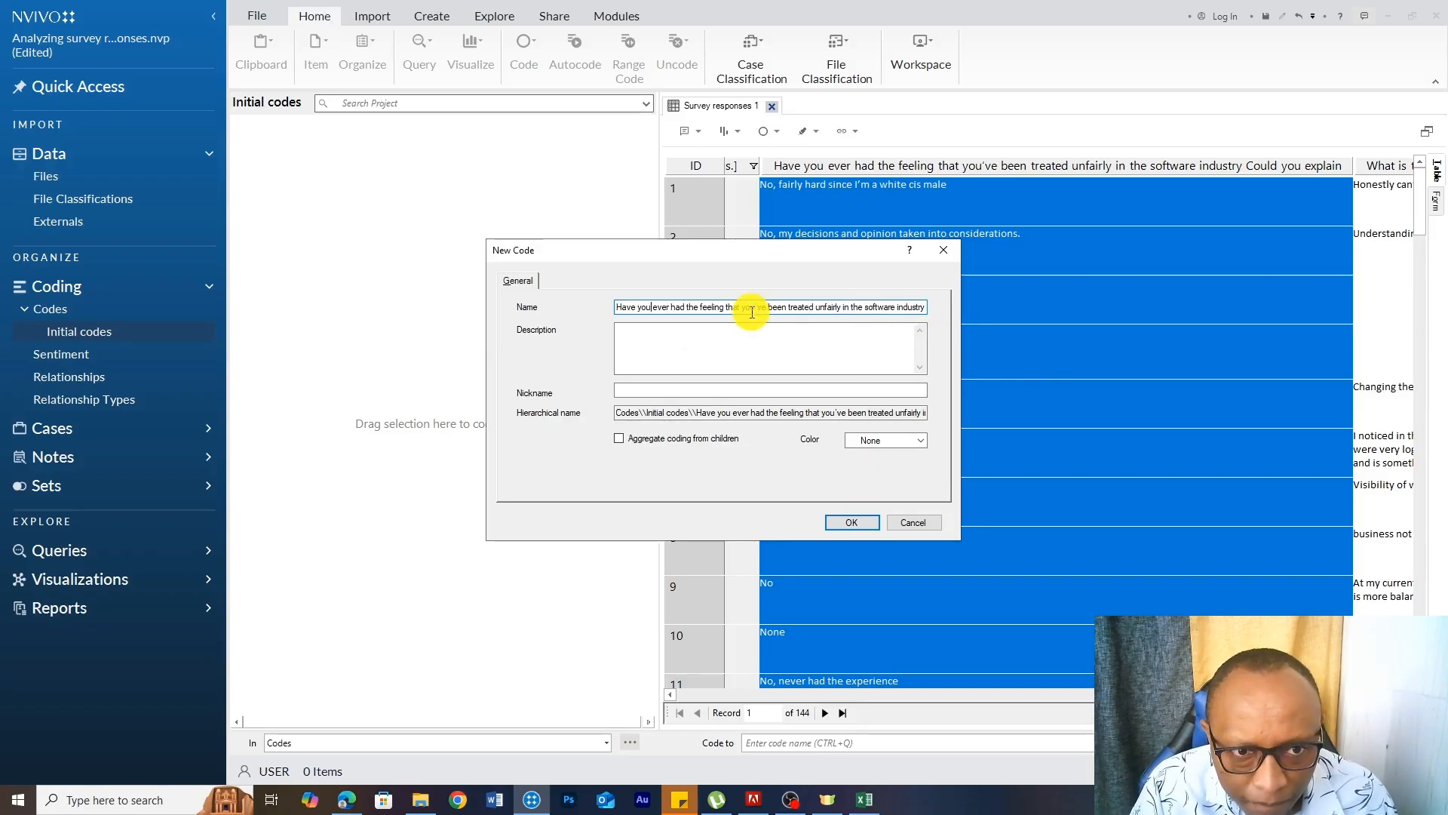
pyautogui.click(851, 521)
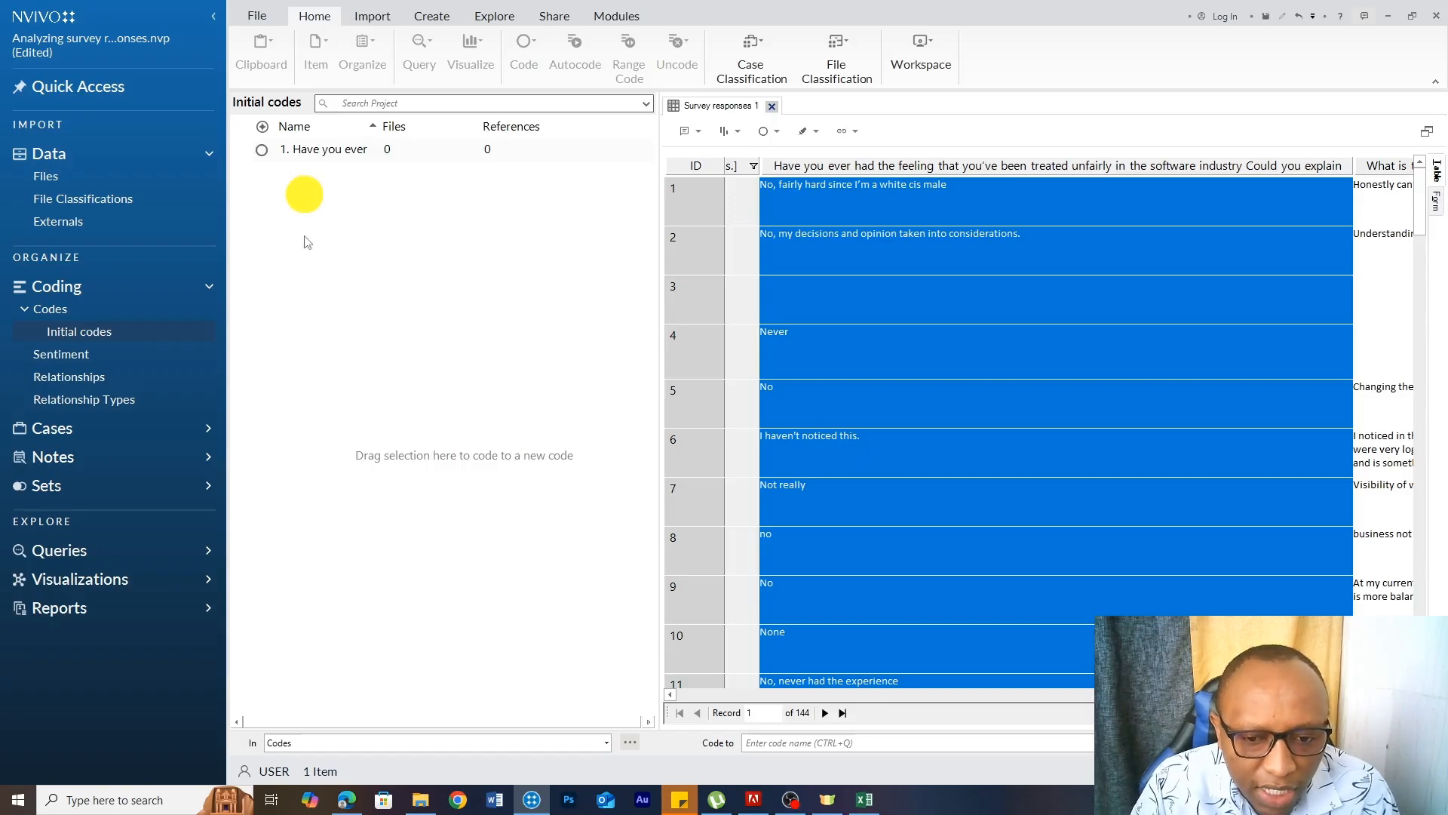
# - Copy the question about the biggest obstacle faced from cell AF1 in the Excel workbook and return to NVivo
pyautogui.click(863, 801)
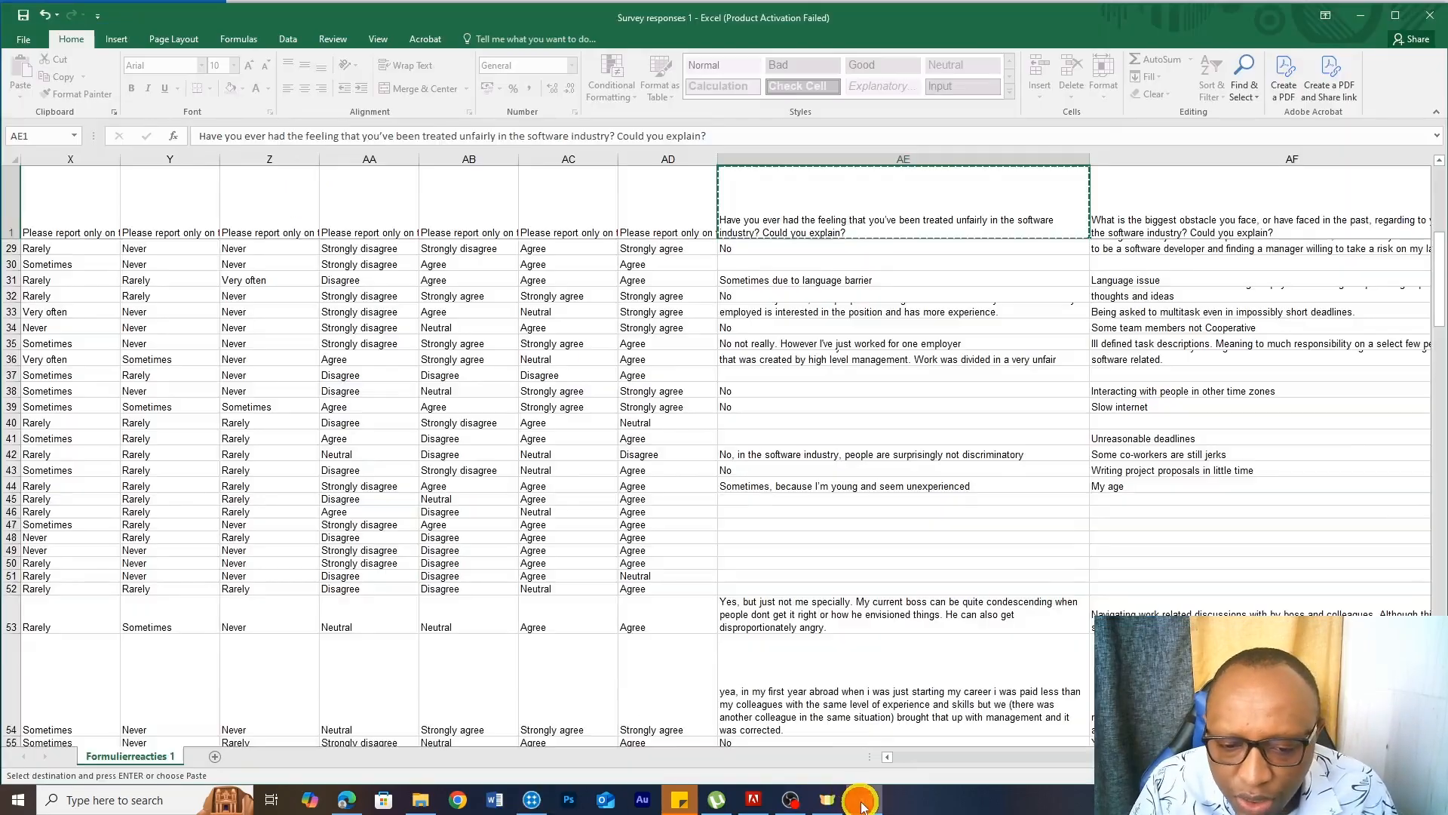
pyautogui.rightClick(1206, 214)
pyautogui.click(1243, 241)
pyautogui.click(1360, 15)
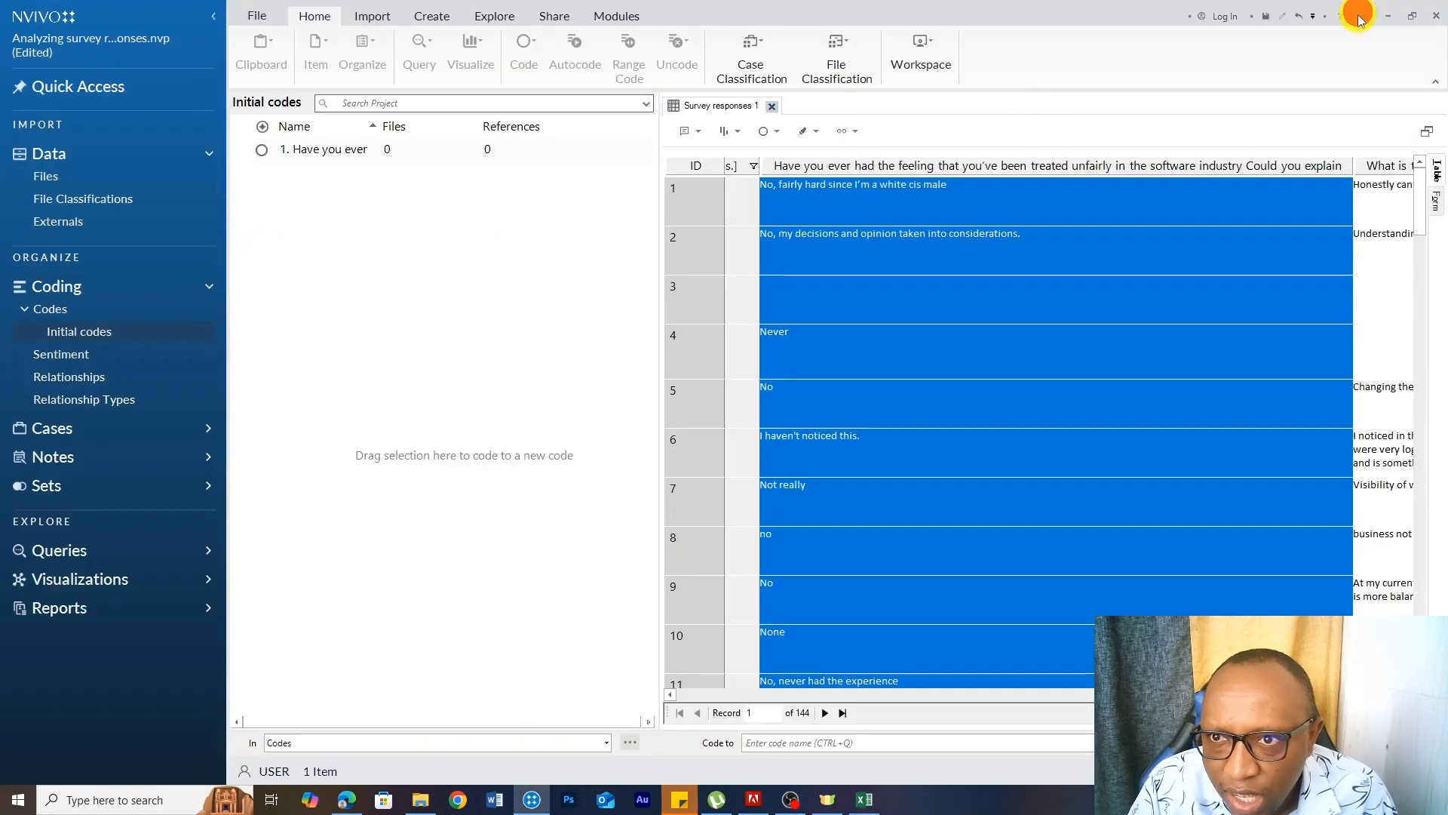
# - Create a second code in "Initial codes" named with the copied biggest-obstacle question, prefixed with the number "2."
pyautogui.rightClick(411, 243)
pyautogui.click(442, 260)
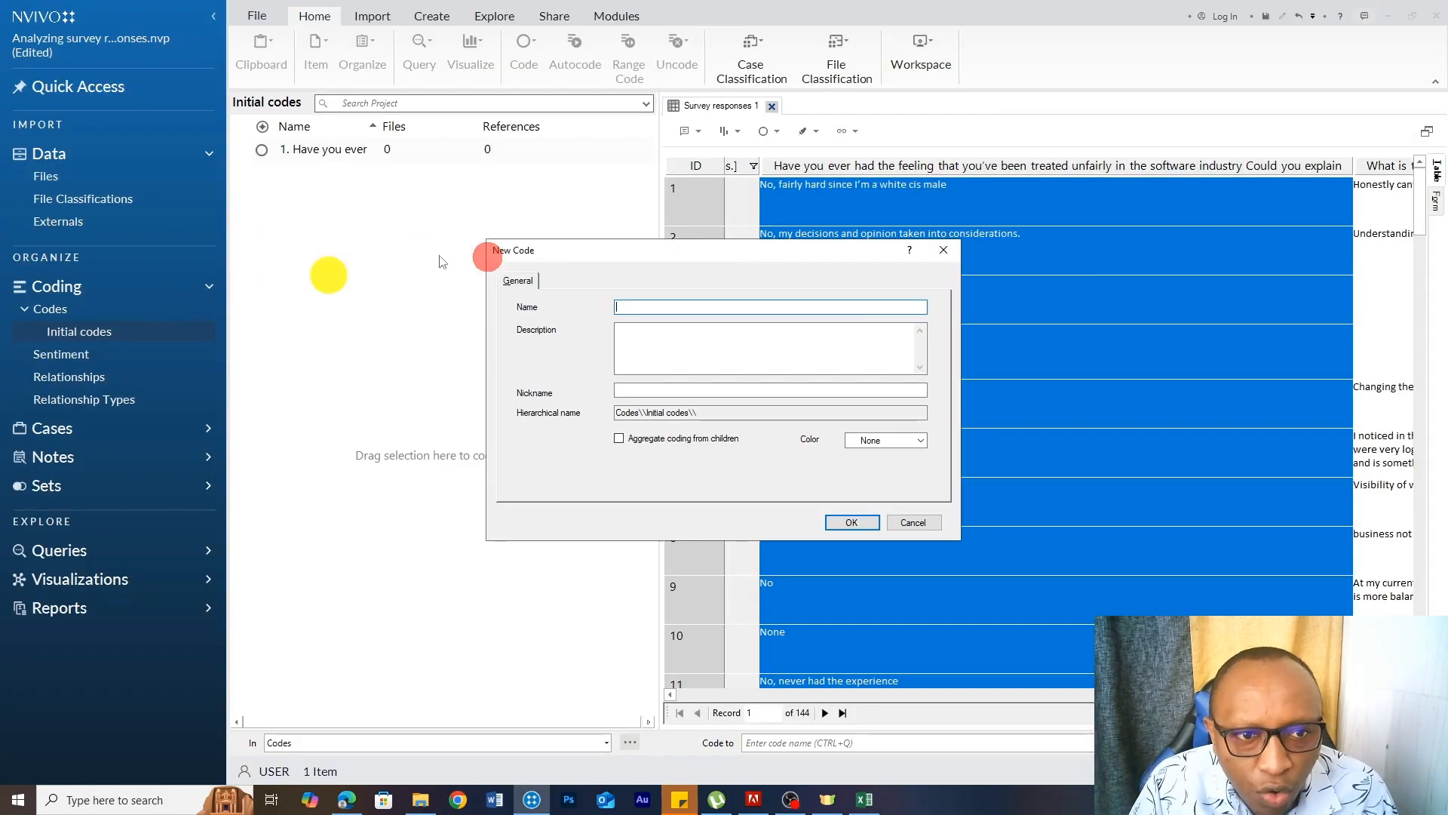
pyautogui.rightClick(793, 306)
pyautogui.click(821, 379)
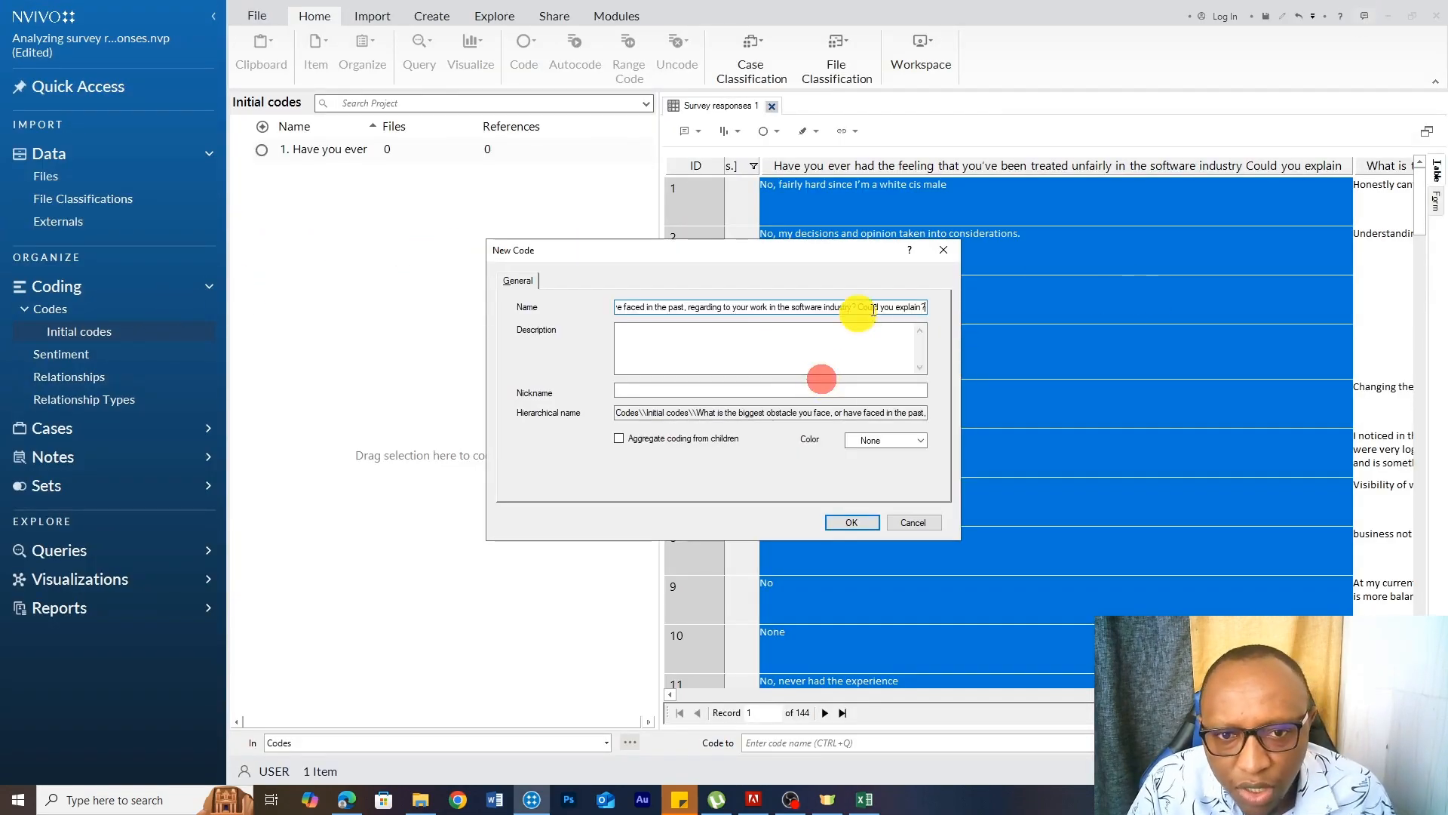
pyautogui.click(860, 307)
pyautogui.press('BackSpace')
pyautogui.click(708, 309)
pyautogui.hotkey('ctrl', 'a')
pyautogui.press('BackSpace')
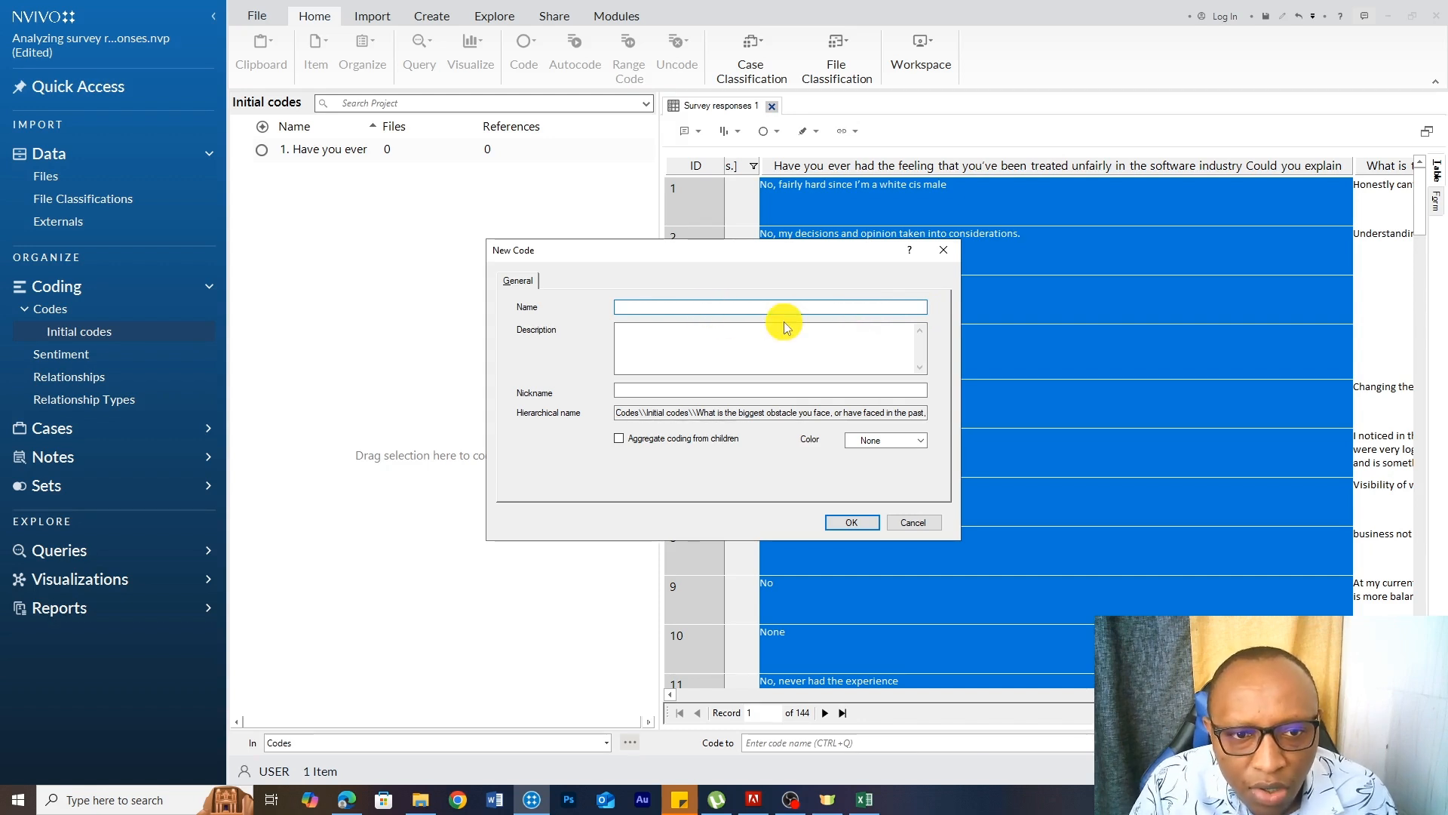
pyautogui.press('Left')
pyautogui.press('Left')
pyautogui.press('Left')
pyautogui.press('Left')
pyautogui.press('Left')
pyautogui.press('Left')
pyautogui.press('Left')
pyautogui.press('Left')
pyautogui.press('Left')
pyautogui.press('Left')
pyautogui.press('Left')
pyautogui.press('Left')
pyautogui.press('Left')
pyautogui.press('Left')
pyautogui.press('Left')
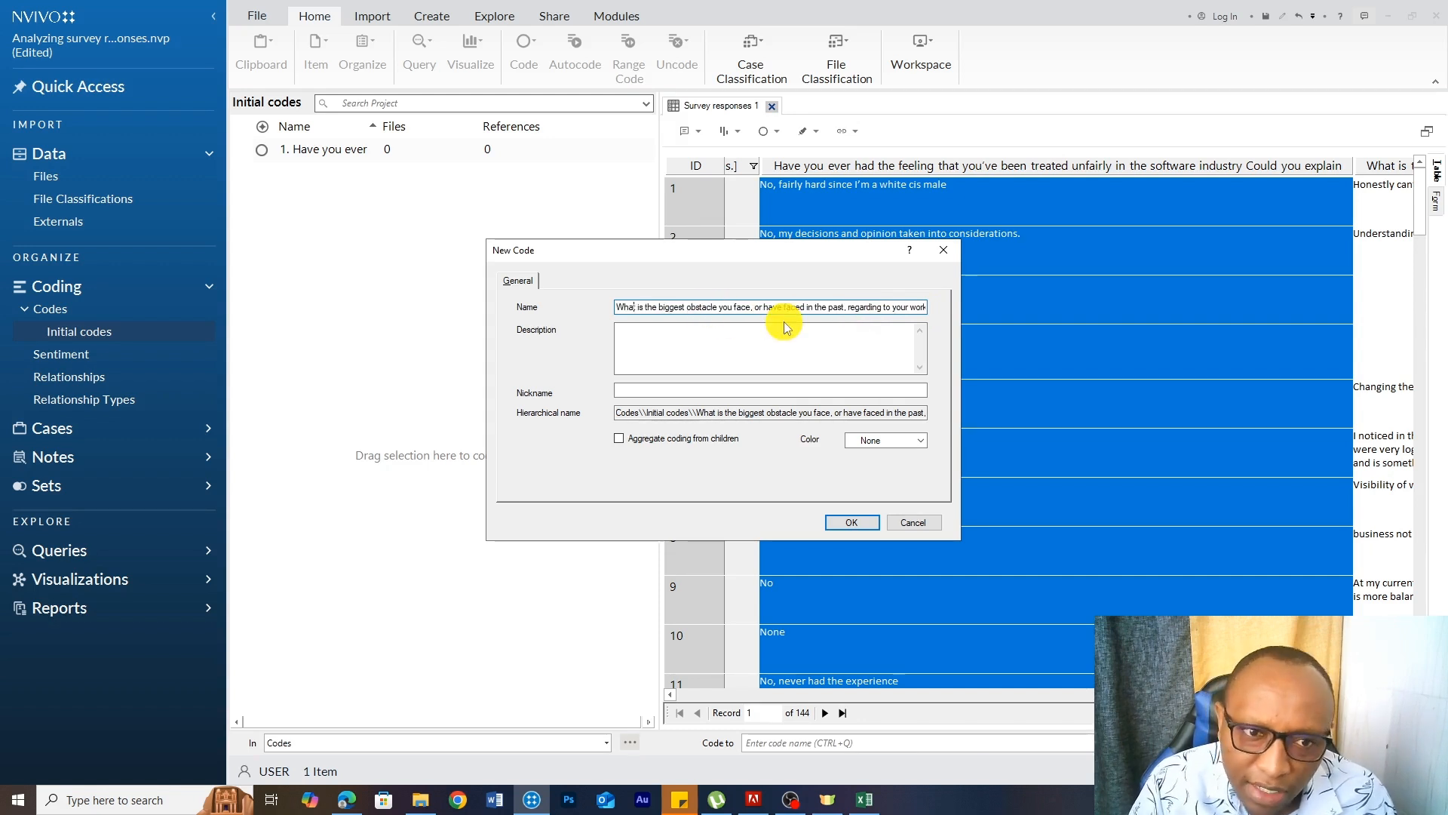
pyautogui.press('Return')
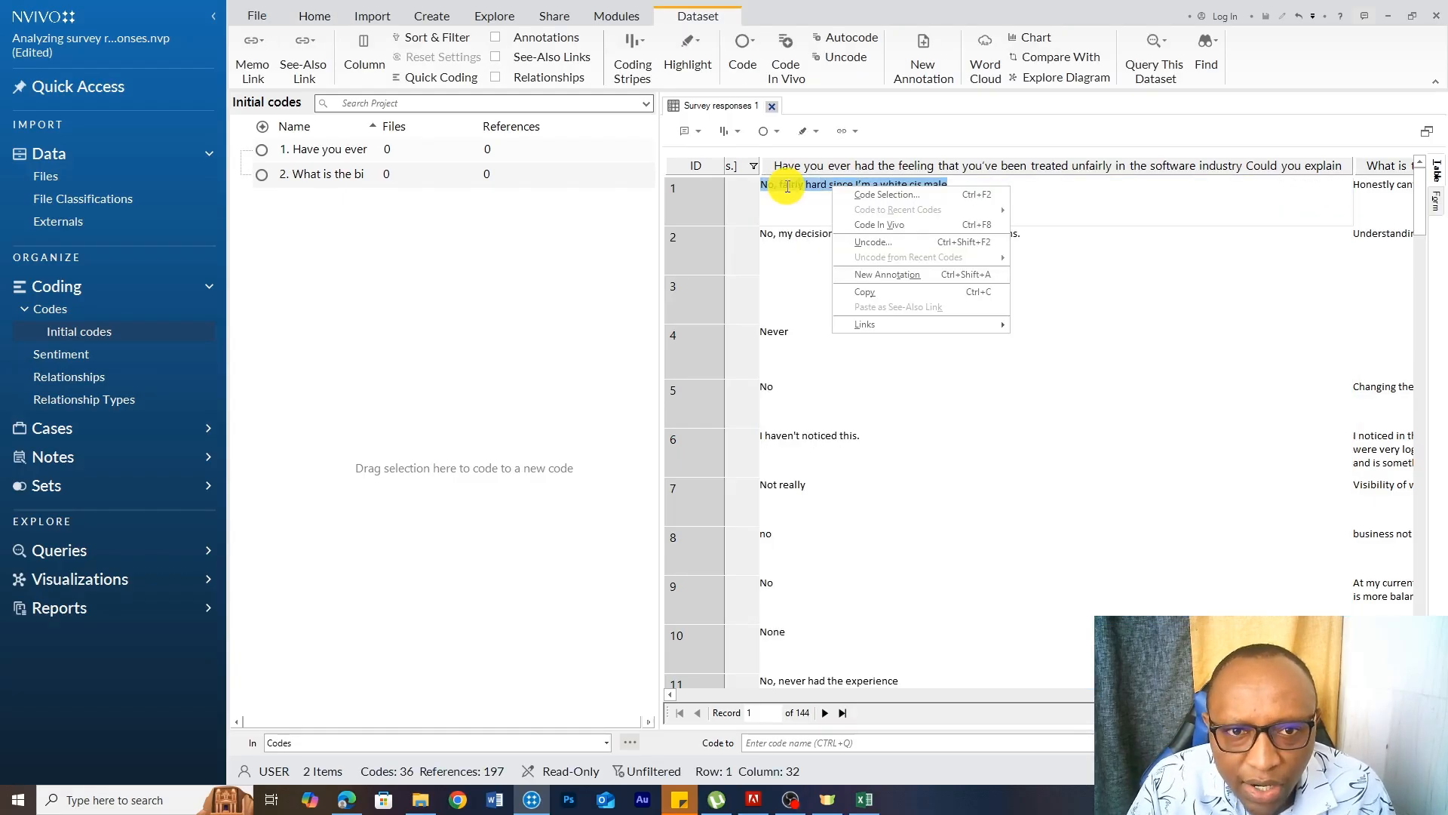
# - Code the unfair-treatment answer in row 1 to a new code named "Beleives they have never been treated unfairly because of their race and standard sexuality"
pyautogui.moveTo(786, 185); pyautogui.dragTo(558, 320)
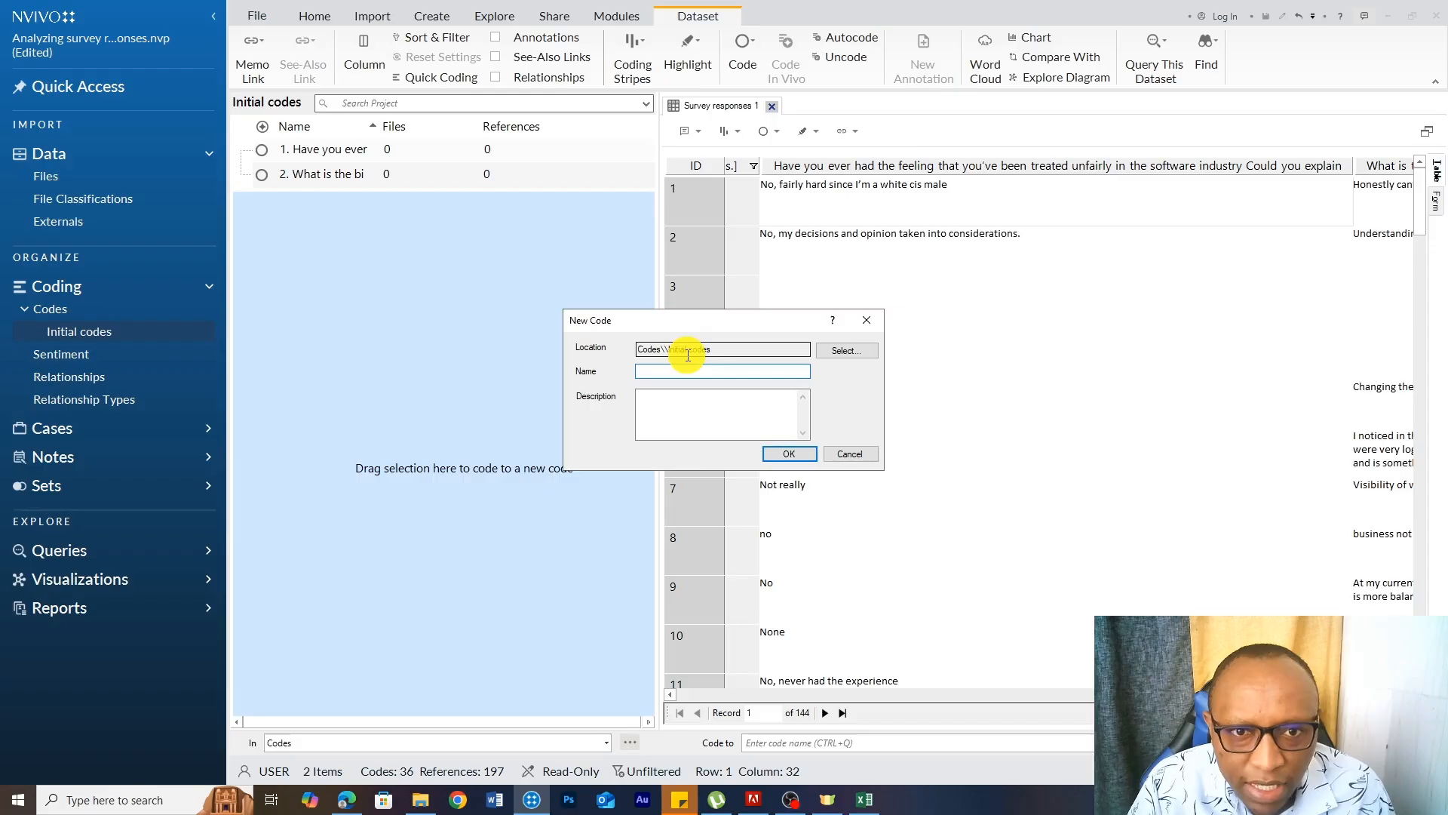
pyautogui.hotkey('ctrl', 'v')
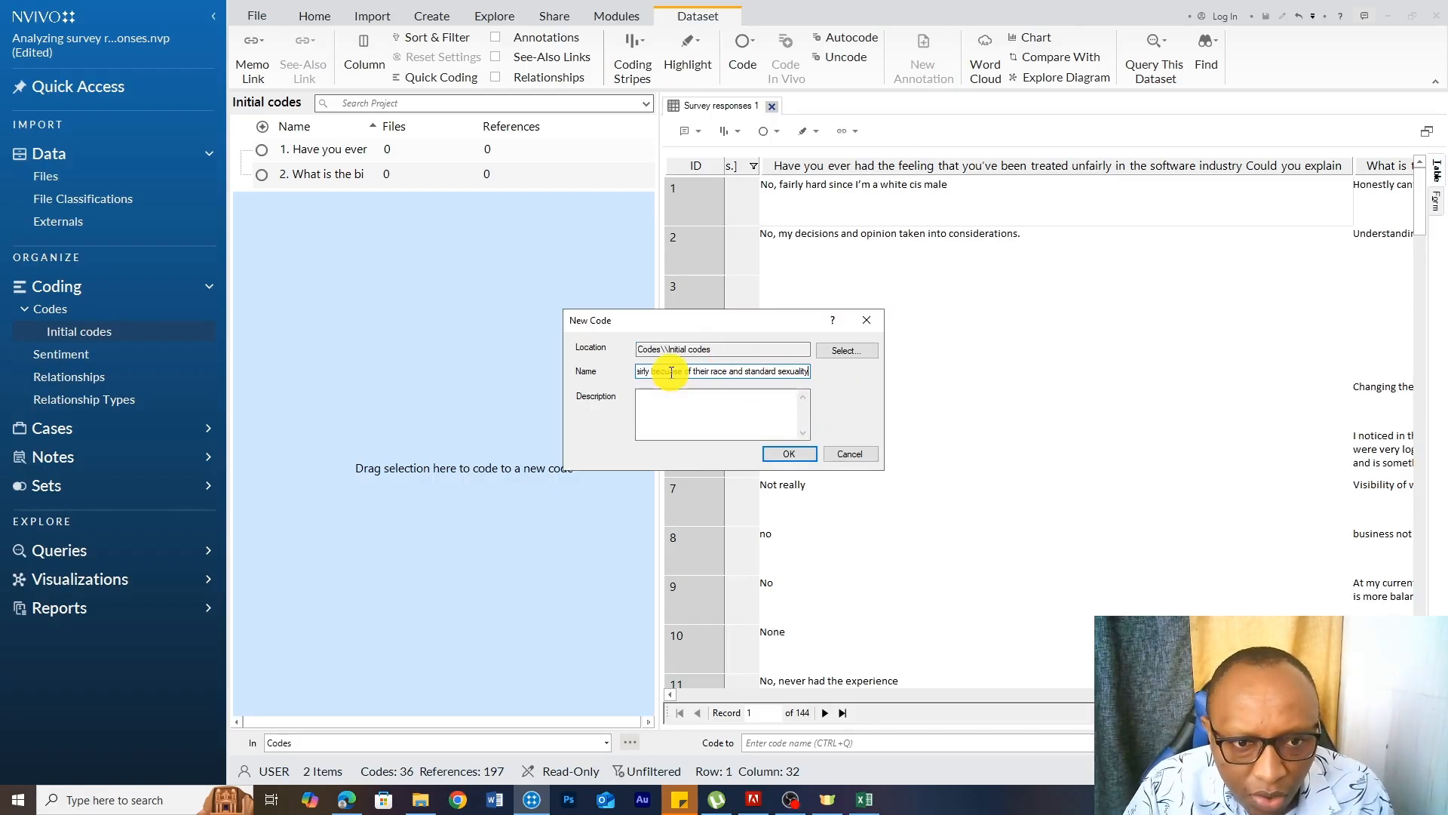
pyautogui.click(670, 372)
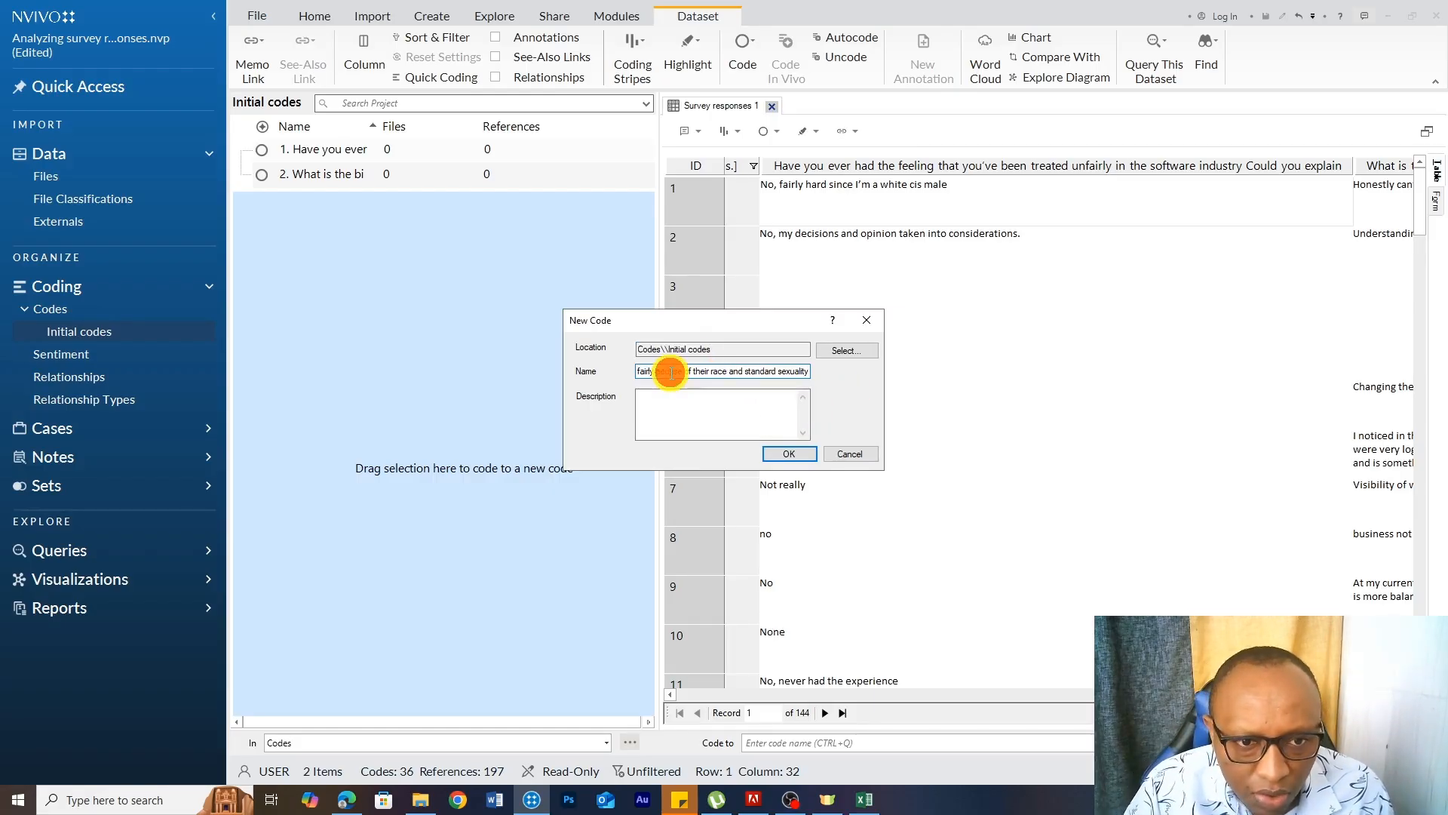
pyautogui.click(676, 373)
pyautogui.write('u')
pyautogui.click(788, 453)
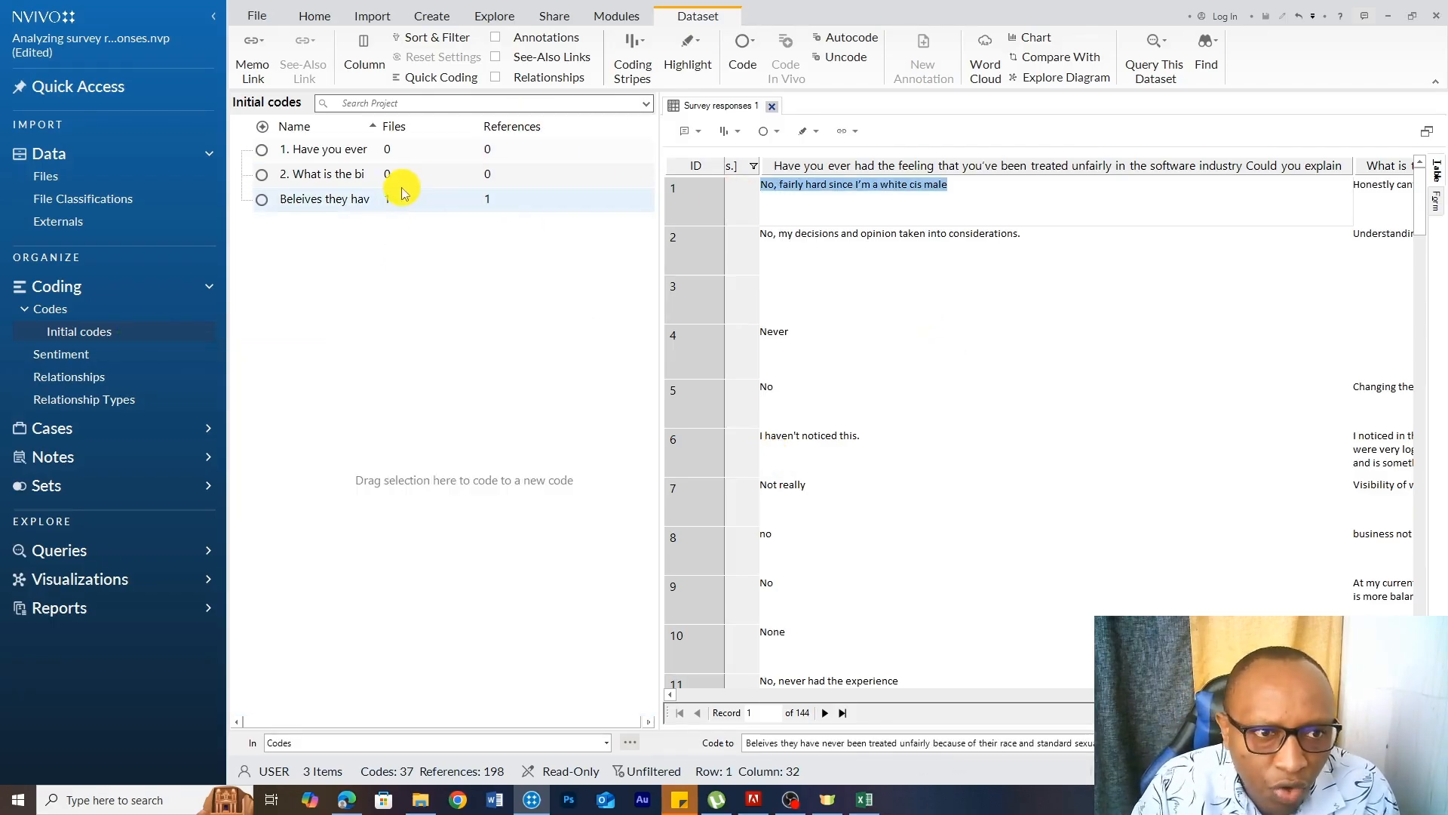
# - Nest the new race-and-sexuality code under the question 1 code and expand that parent to show its child
pyautogui.click(310, 202)
pyautogui.moveTo(313, 203); pyautogui.dragTo(323, 150)
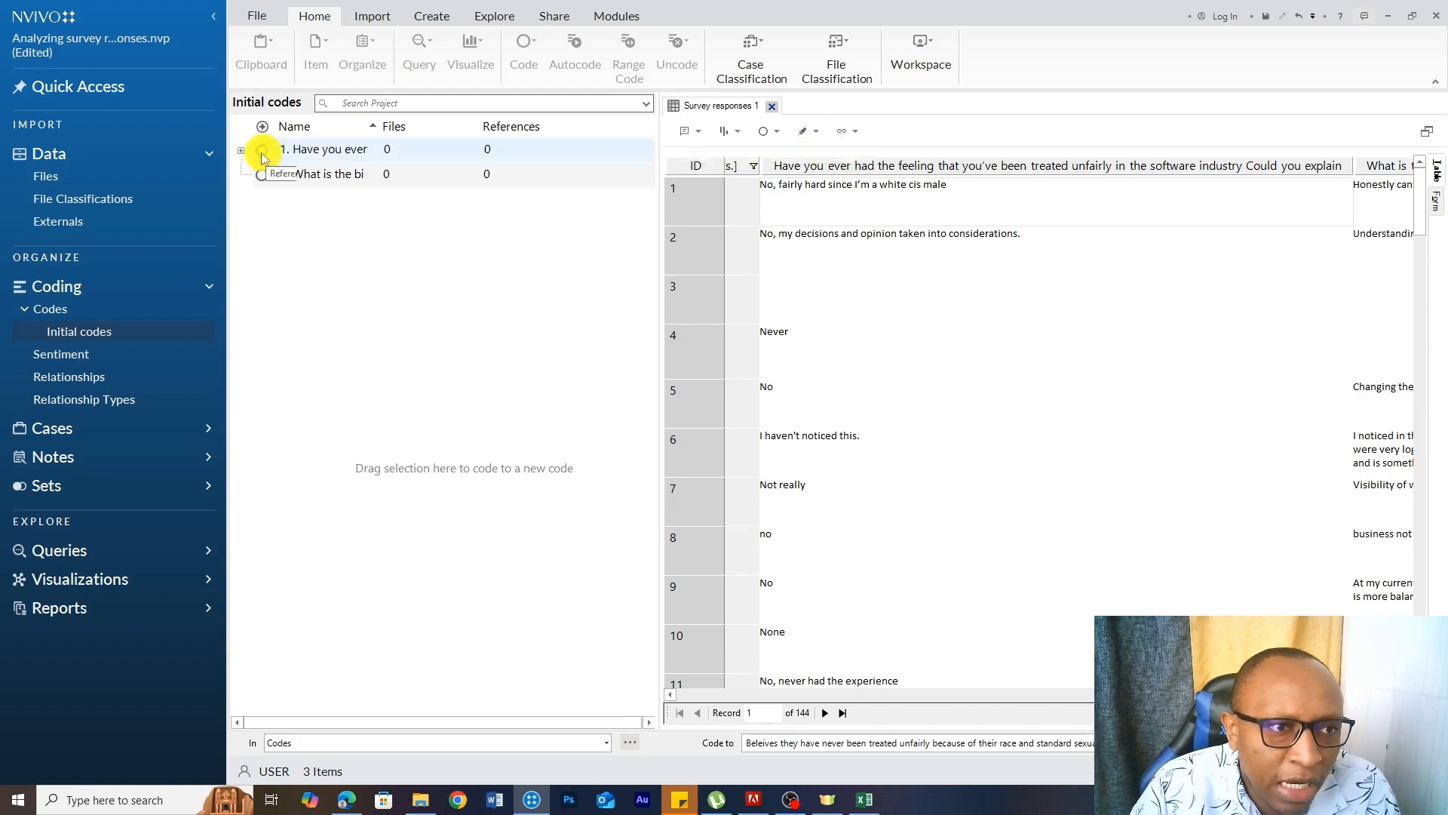
pyautogui.click(241, 150)
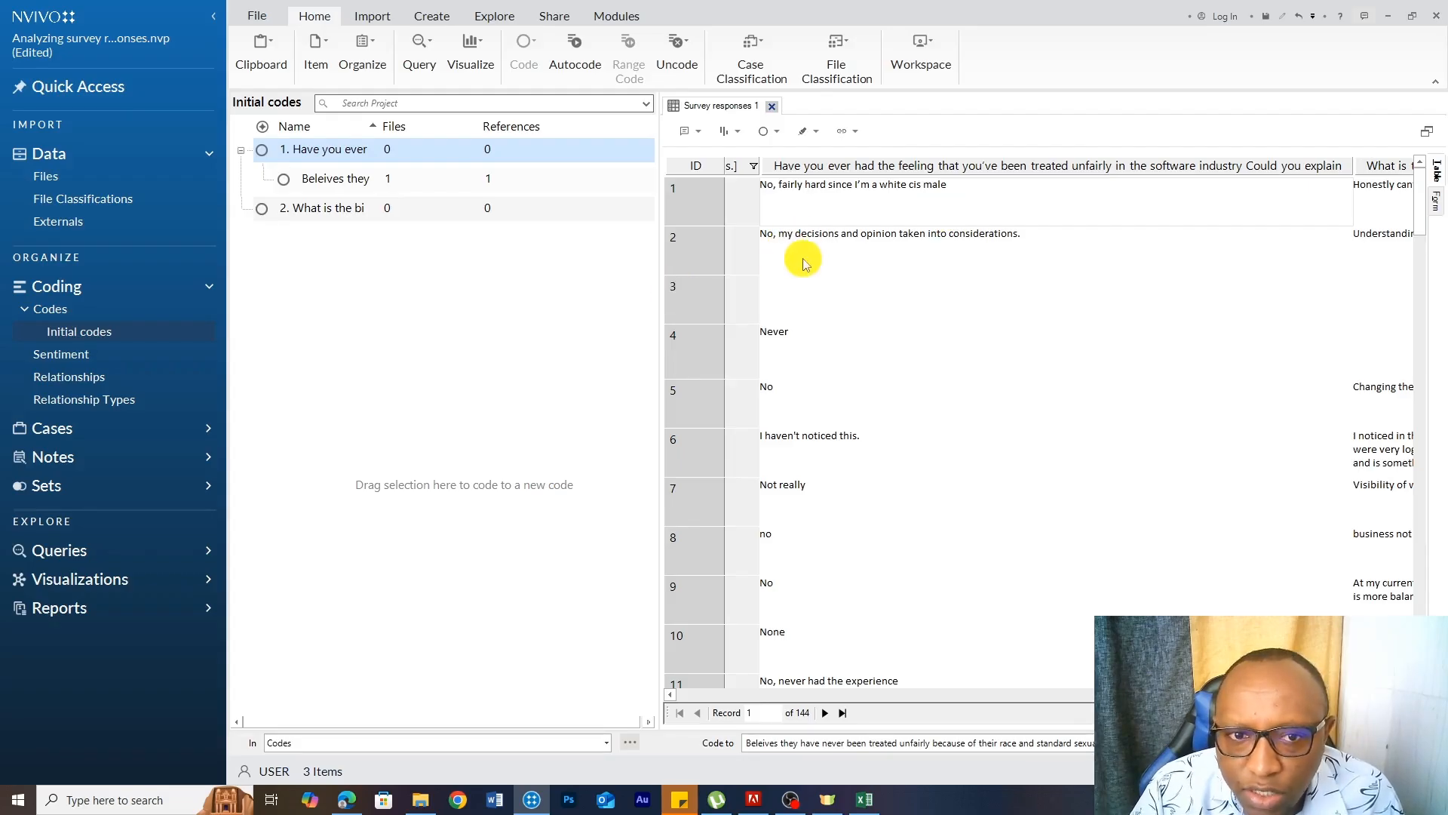
# - Code the unfair-treatment answer in row 2 to a new code about being treated fairly and having input taken into consideration
pyautogui.click(1035, 240)
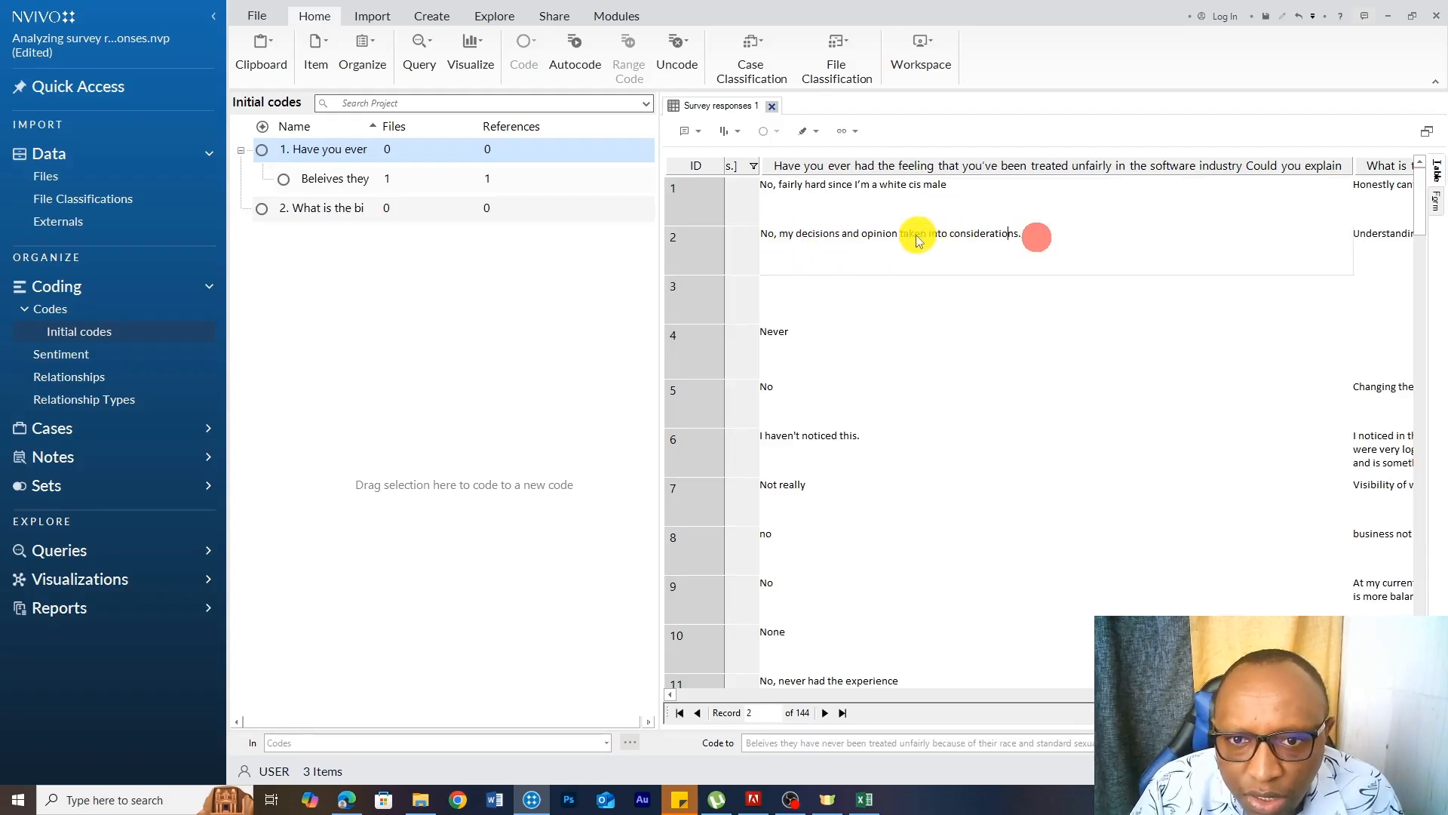
pyautogui.moveTo(764, 236); pyautogui.dragTo(1038, 233)
pyautogui.moveTo(918, 233); pyautogui.dragTo(516, 382)
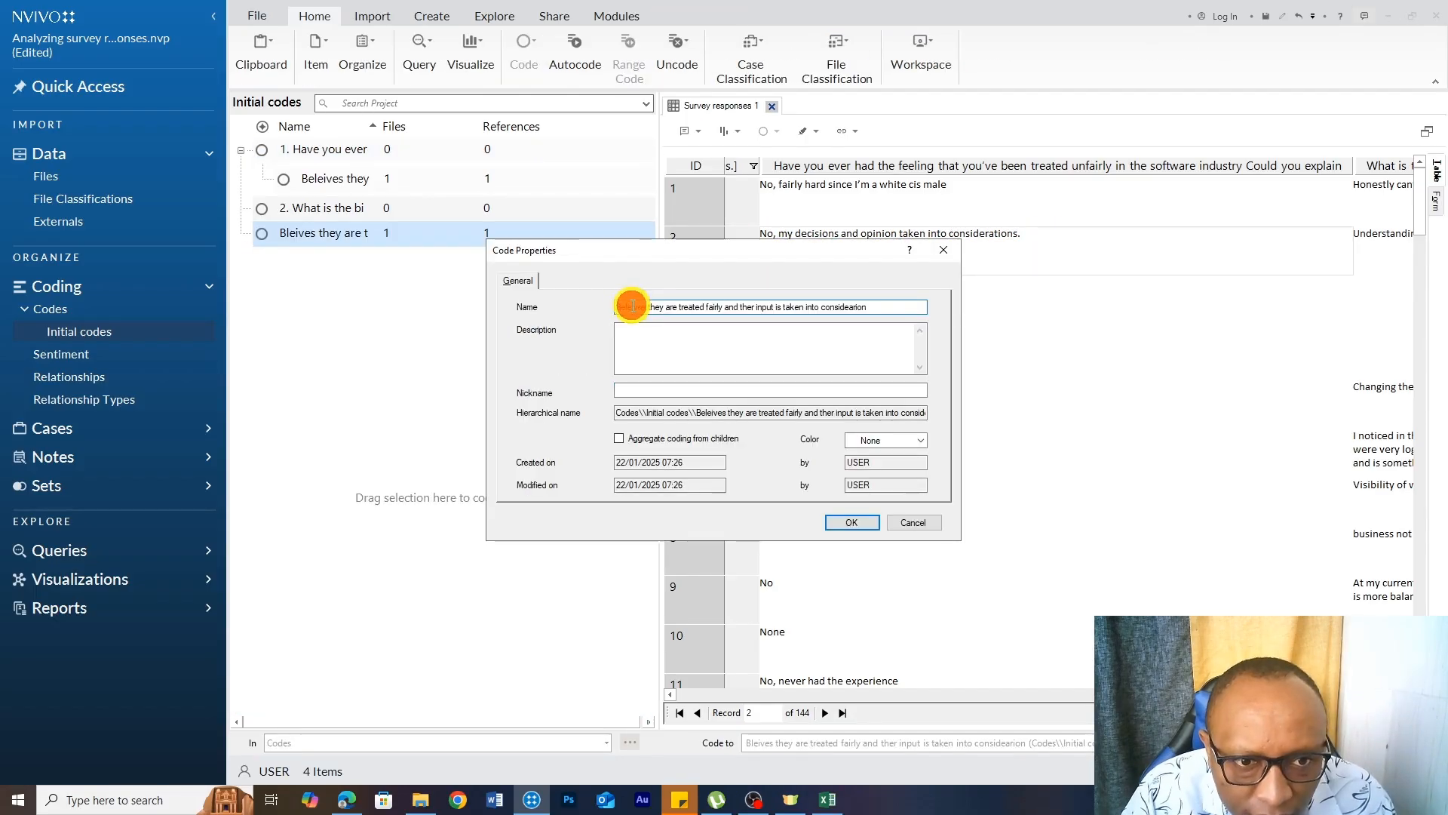
# - Correct the new code's name to "Belives they are treated fairly and their input is taken into considearion" and nest it under the question 1 code
pyautogui.click(633, 305)
pyautogui.press('BackSpace')
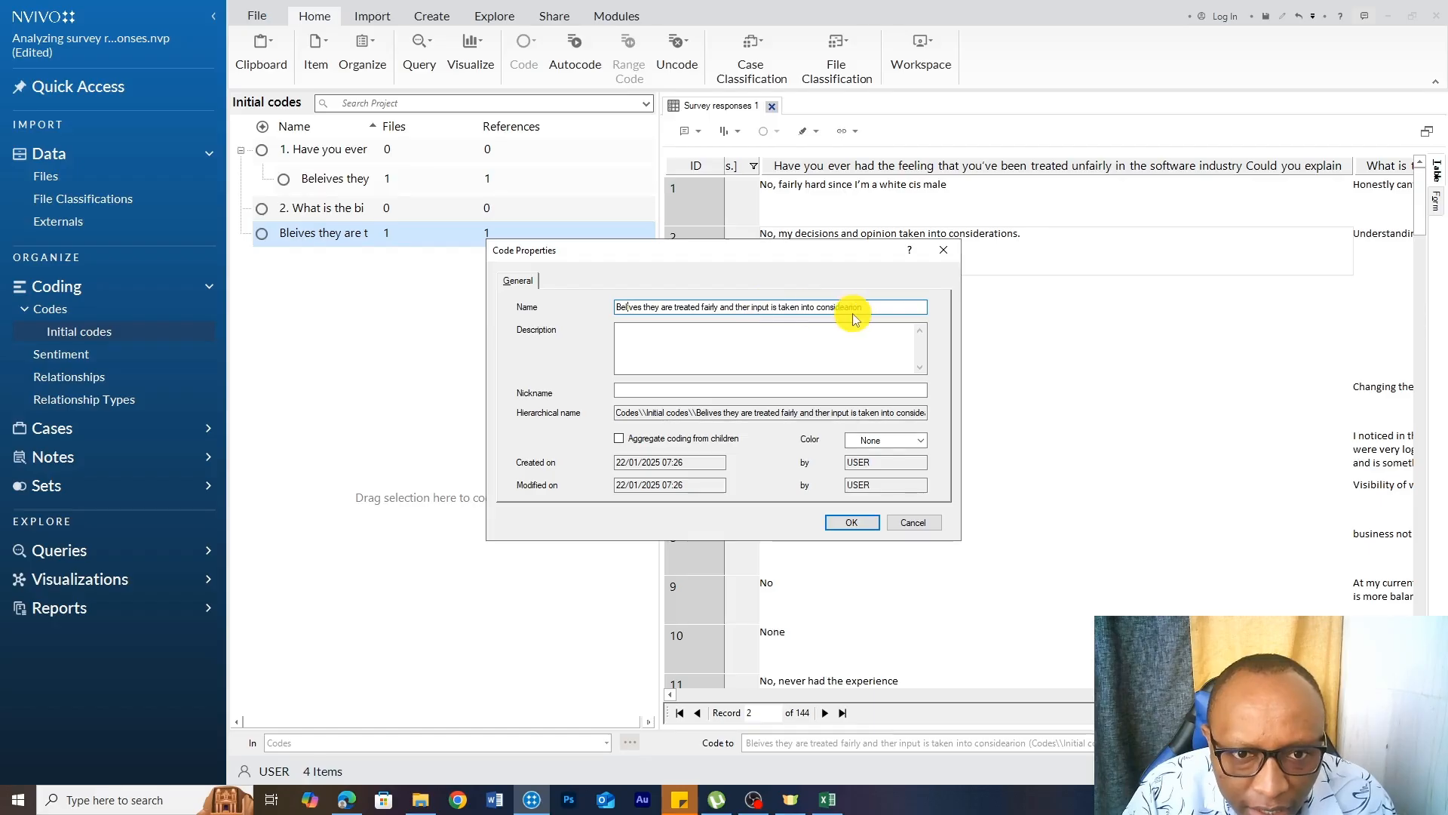
pyautogui.click(745, 309)
pyautogui.write('i')
pyautogui.click(851, 521)
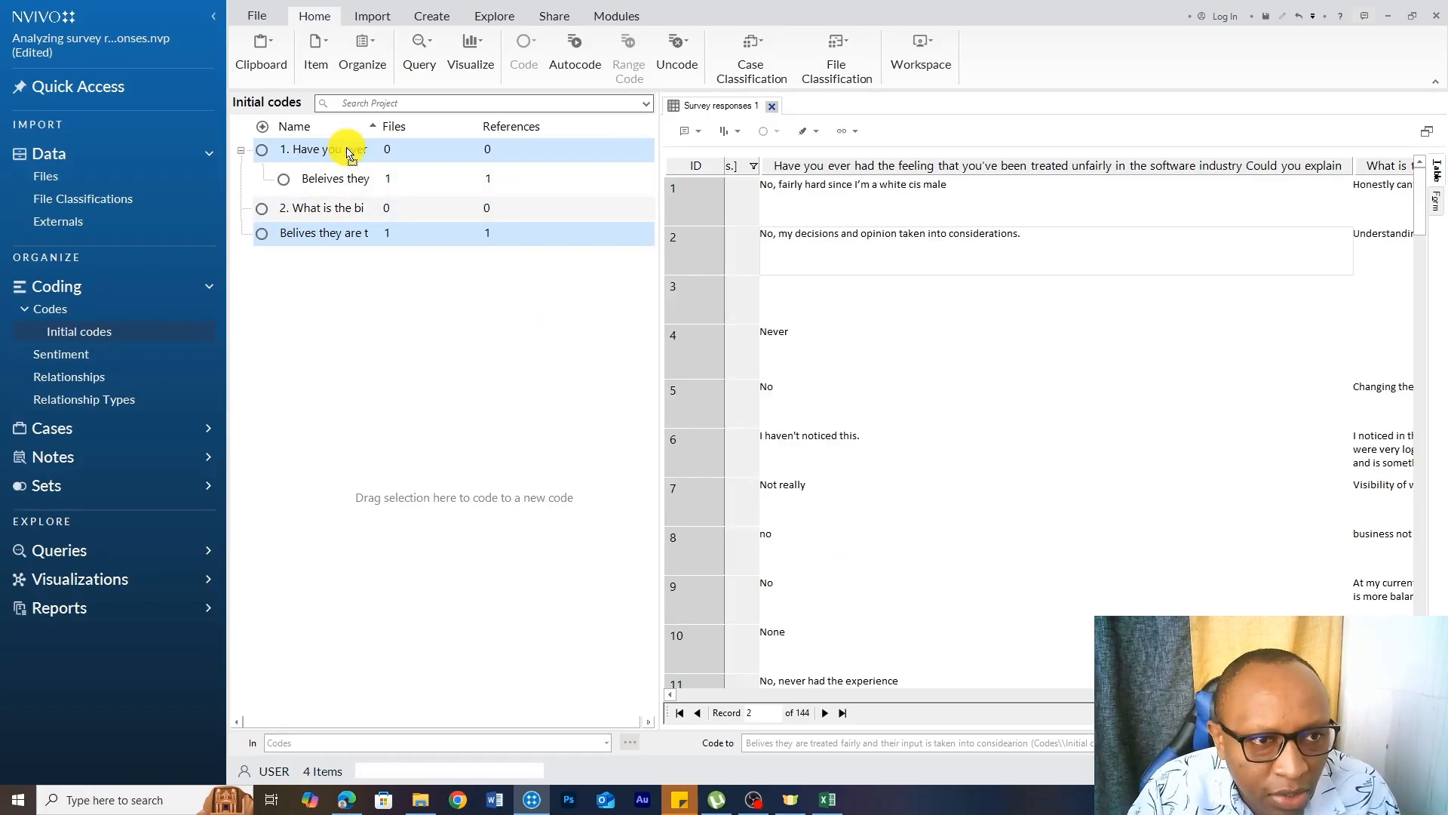
pyautogui.moveTo(349, 152); pyautogui.dragTo(349, 151)
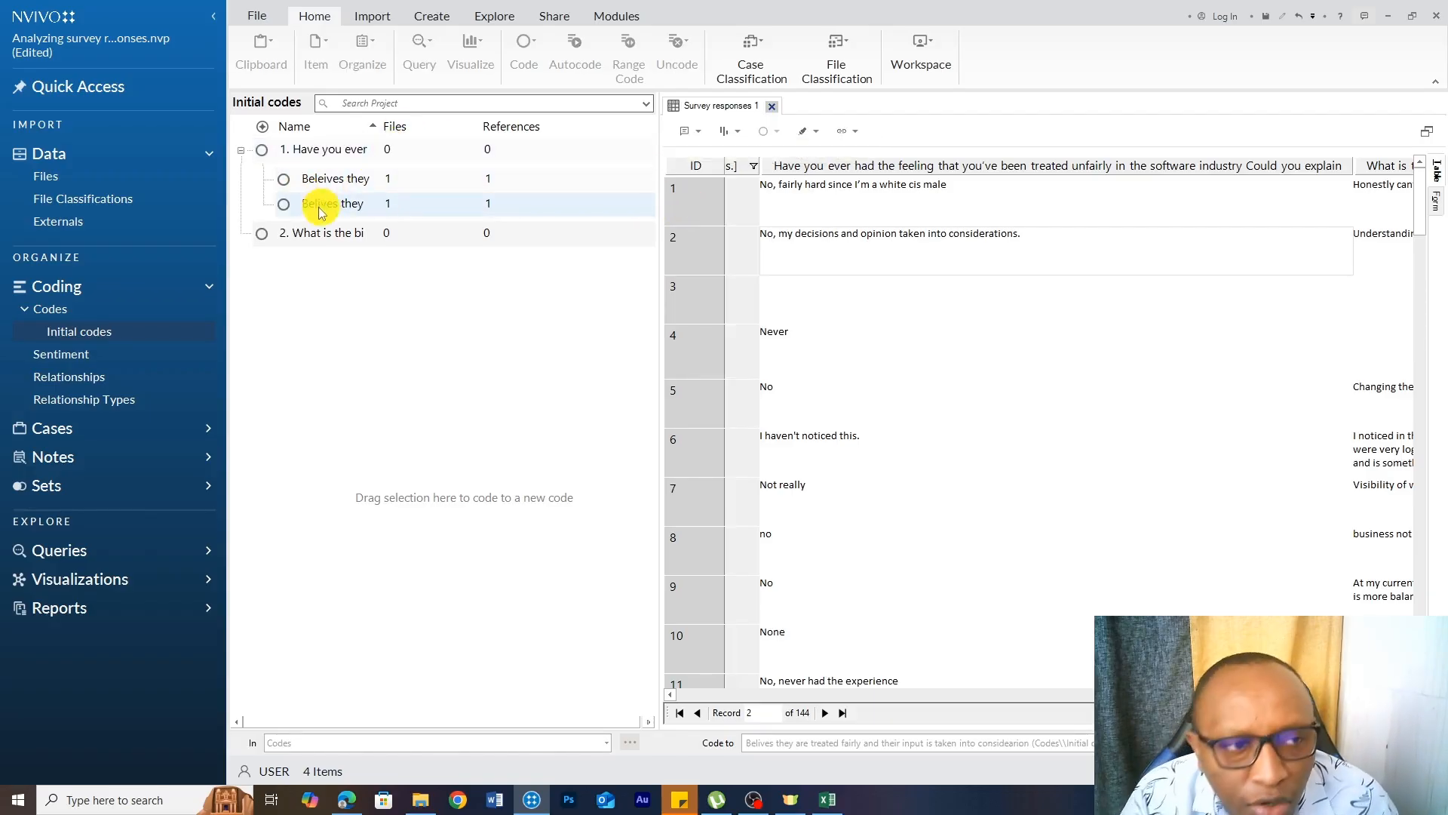
# - Code the answer "Never" in row 4 to a new child code named "Never treated unfairly" under the question 1 code
pyautogui.click(835, 331)
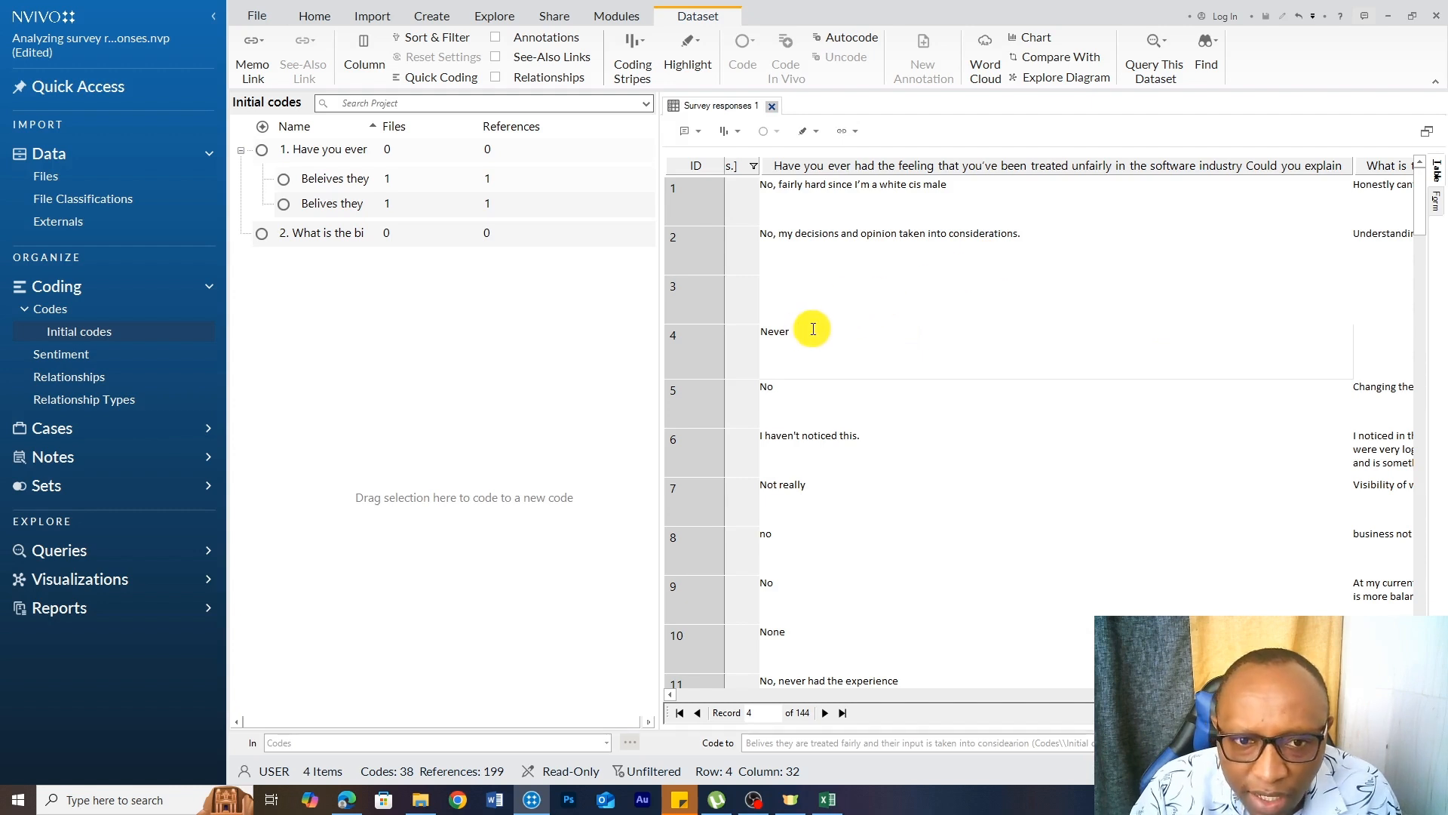
pyautogui.moveTo(800, 328); pyautogui.dragTo(760, 327)
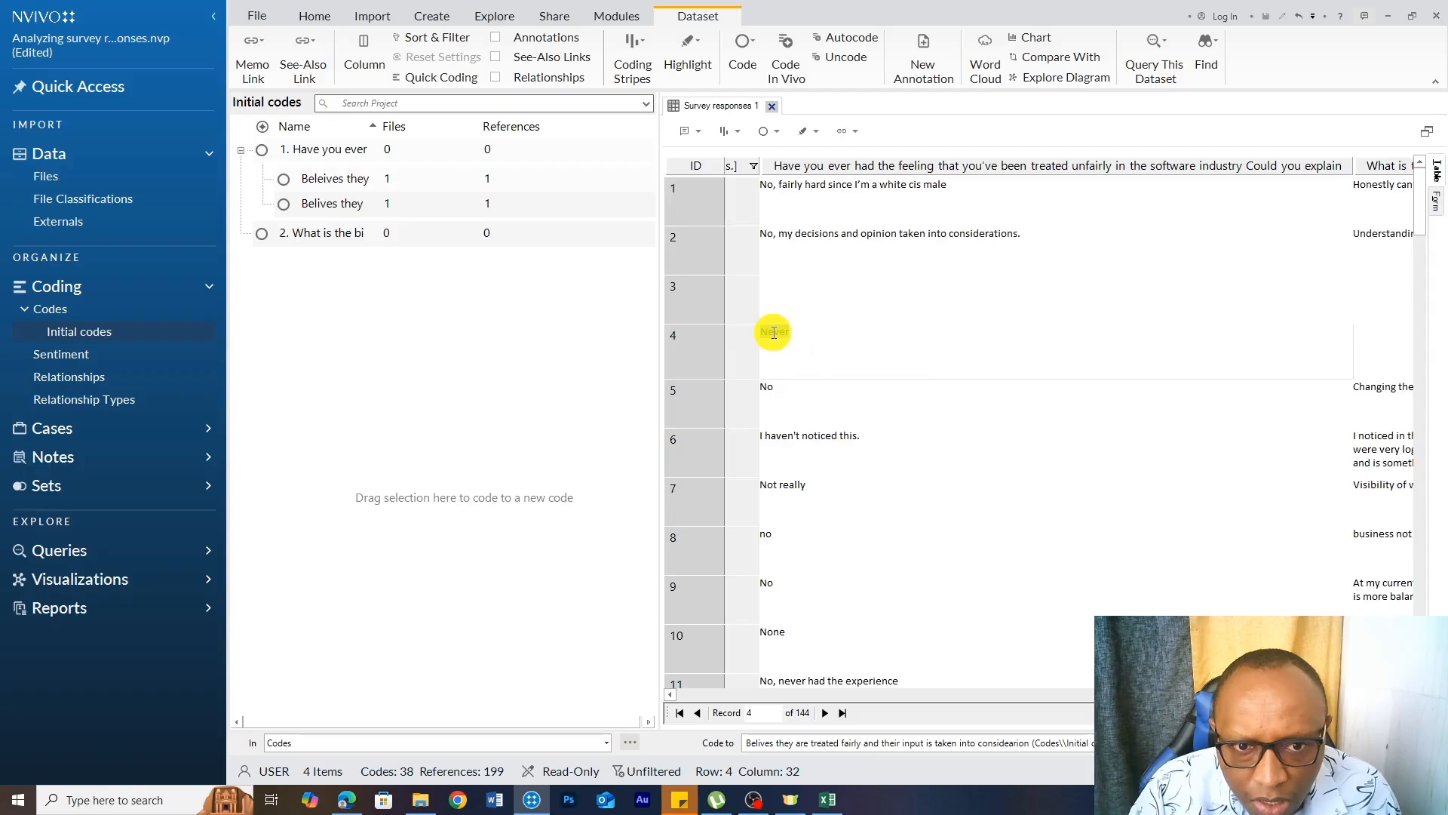
pyautogui.rightClick(773, 333)
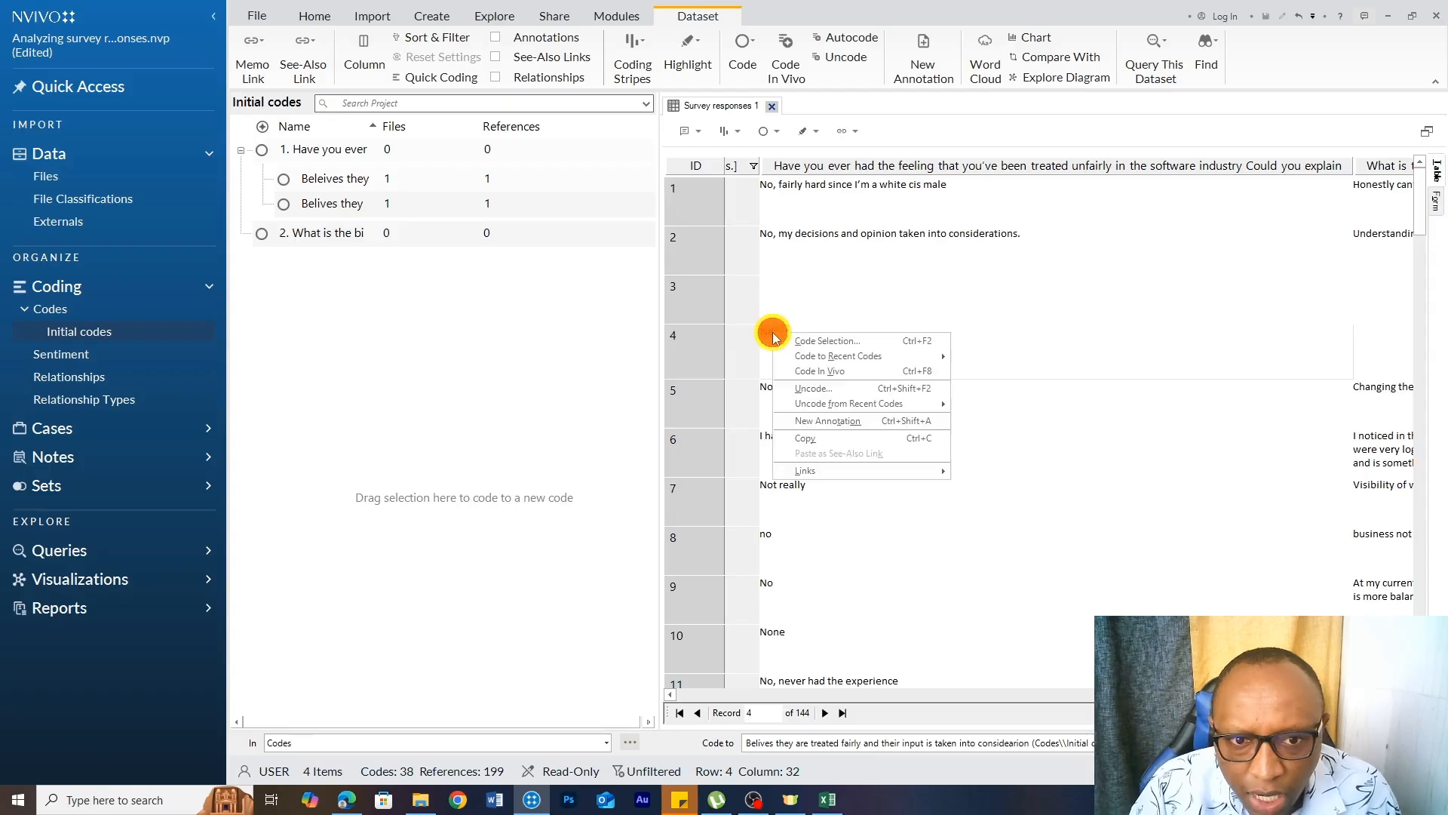
pyautogui.click(823, 344)
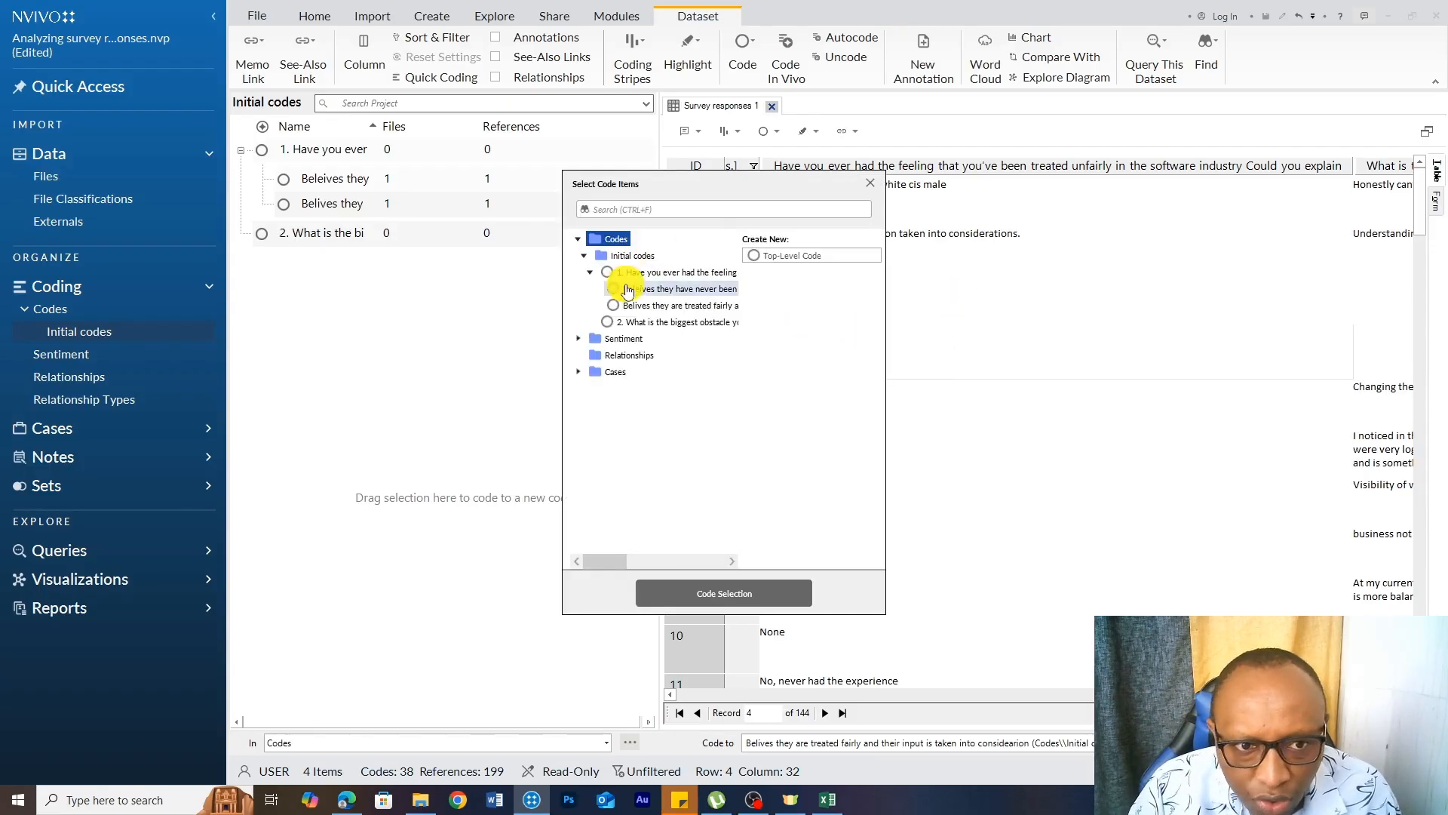
pyautogui.click(639, 271)
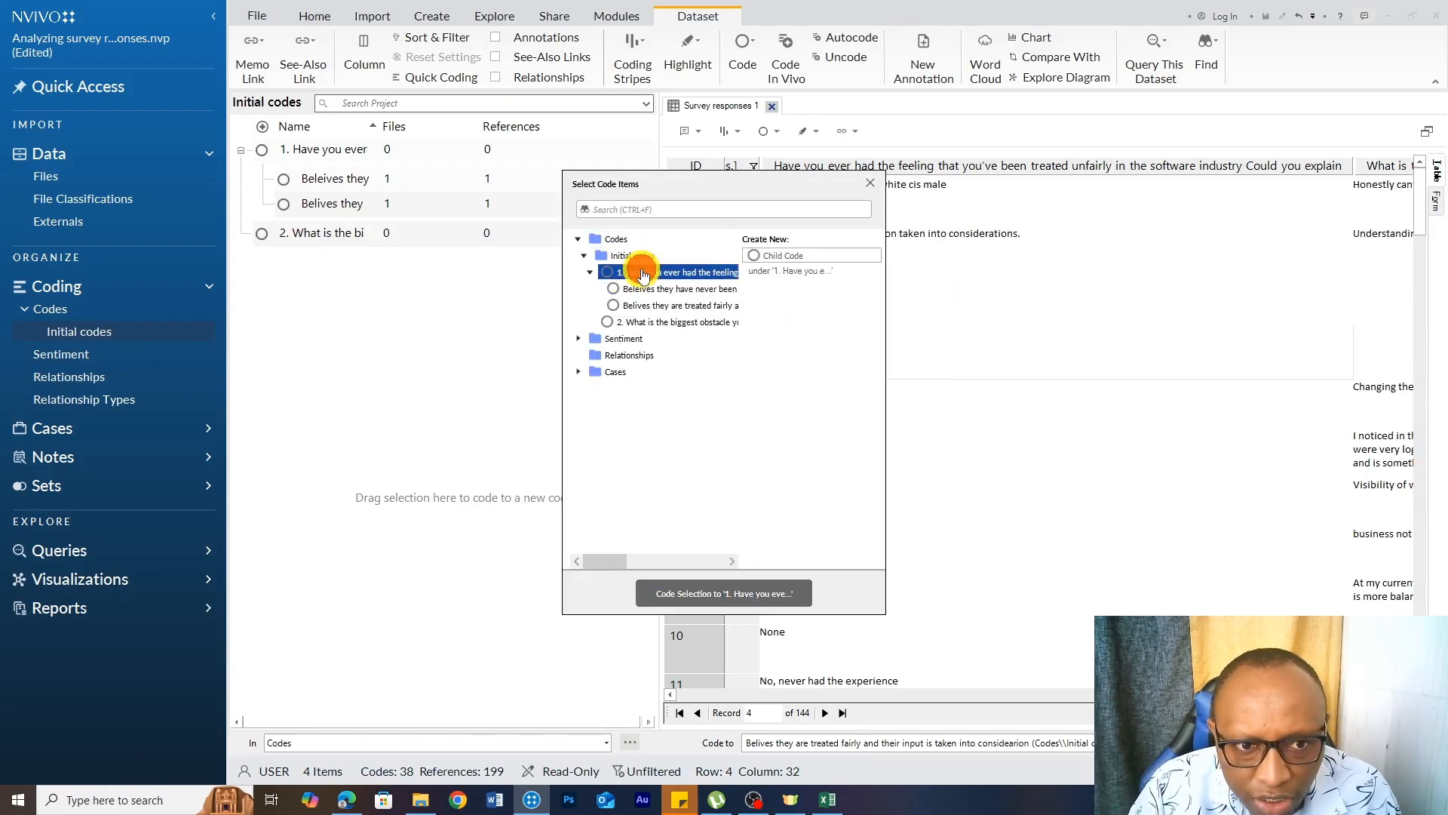
pyautogui.click(785, 256)
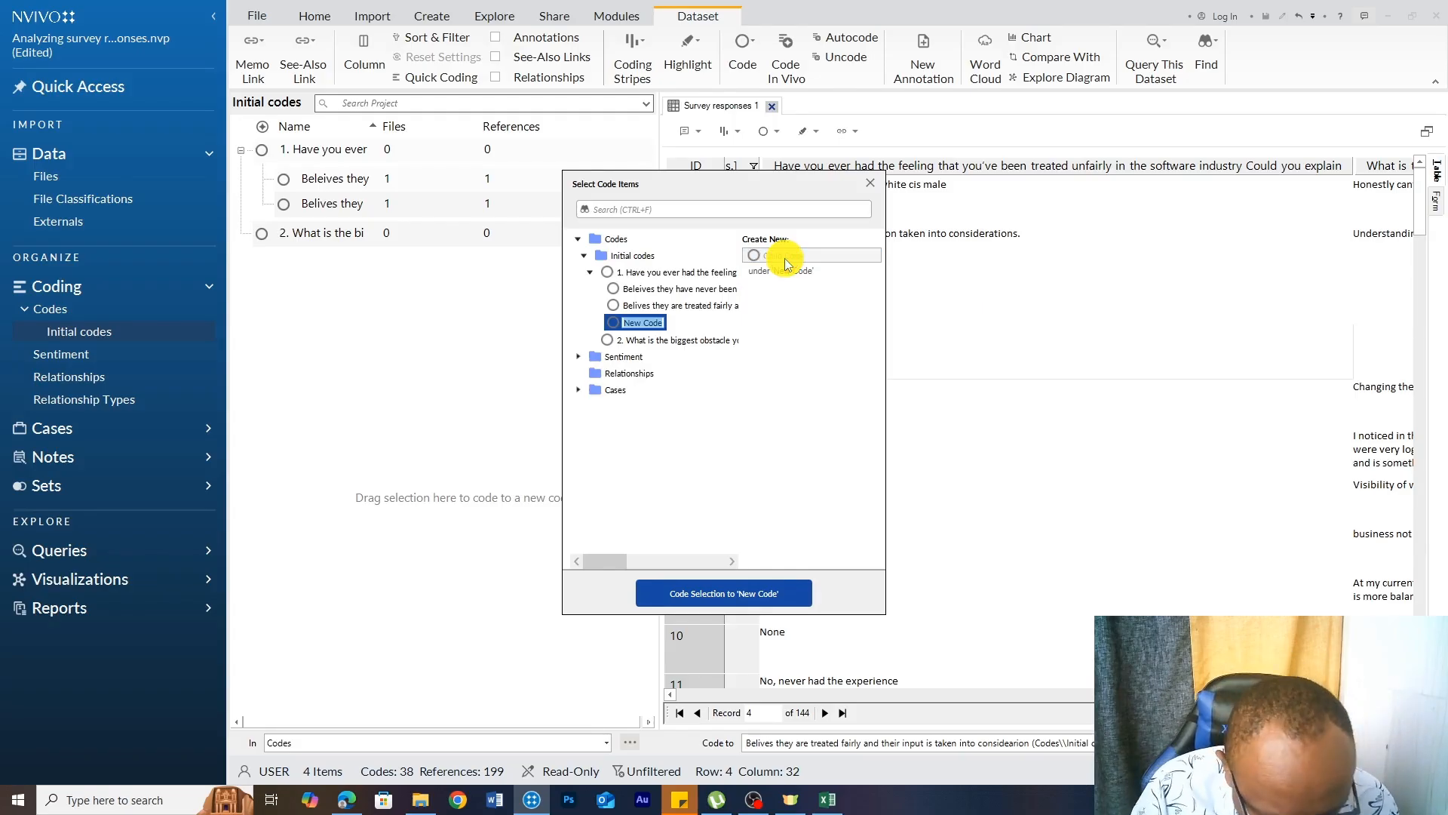
pyautogui.write('Nv')
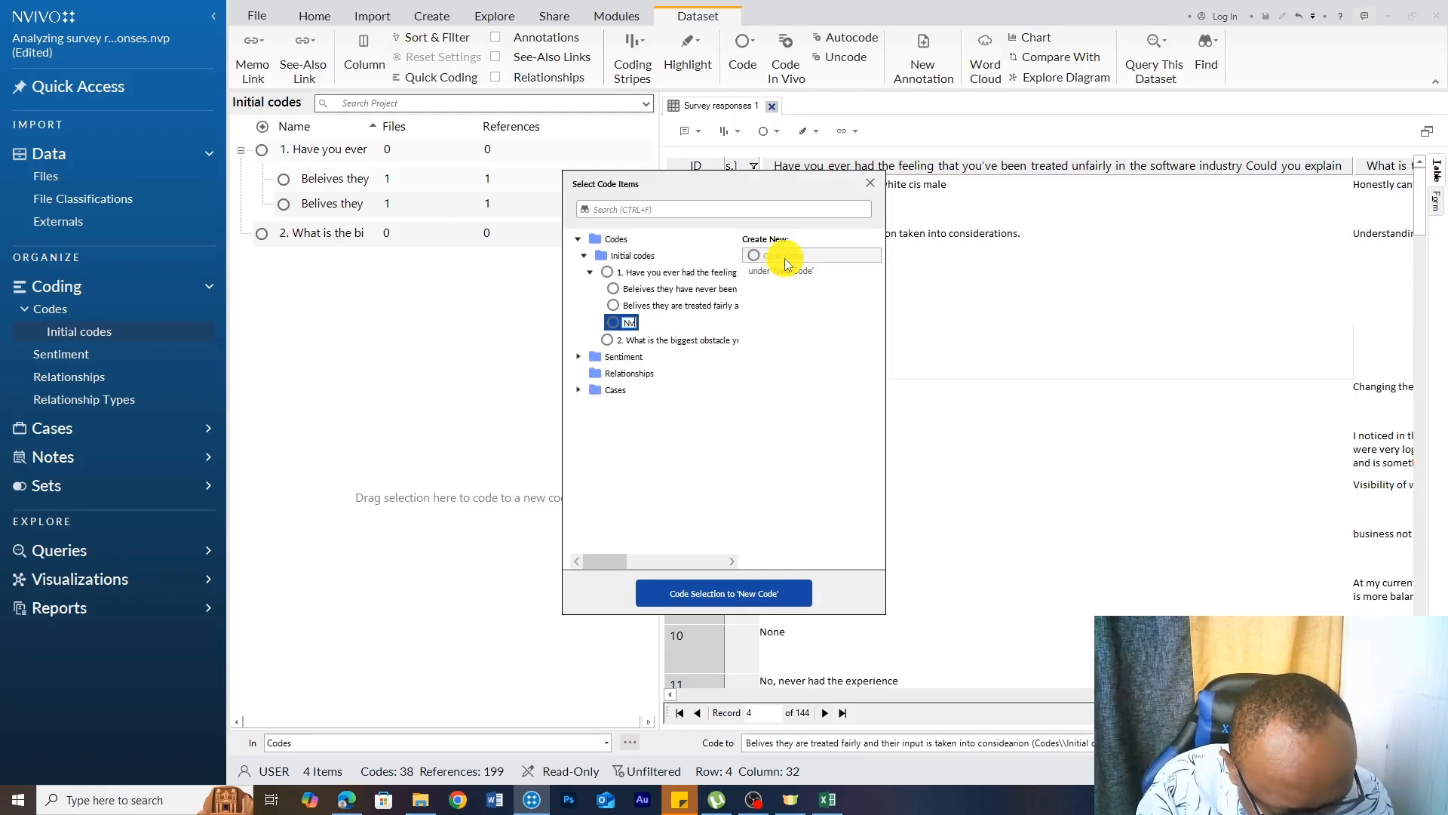
pyautogui.write('er treated unfairly')
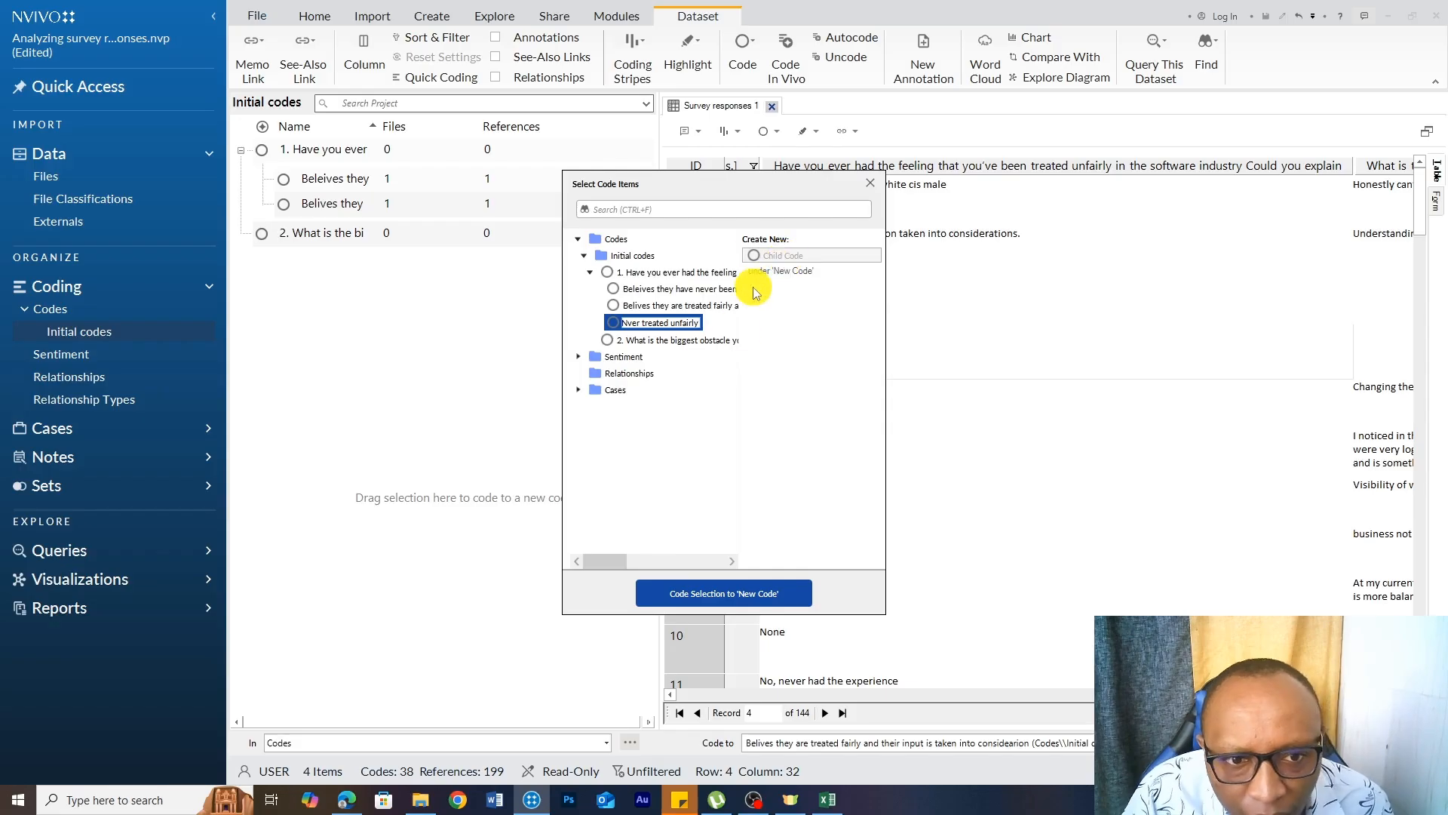
pyautogui.click(628, 324)
pyautogui.write('e')
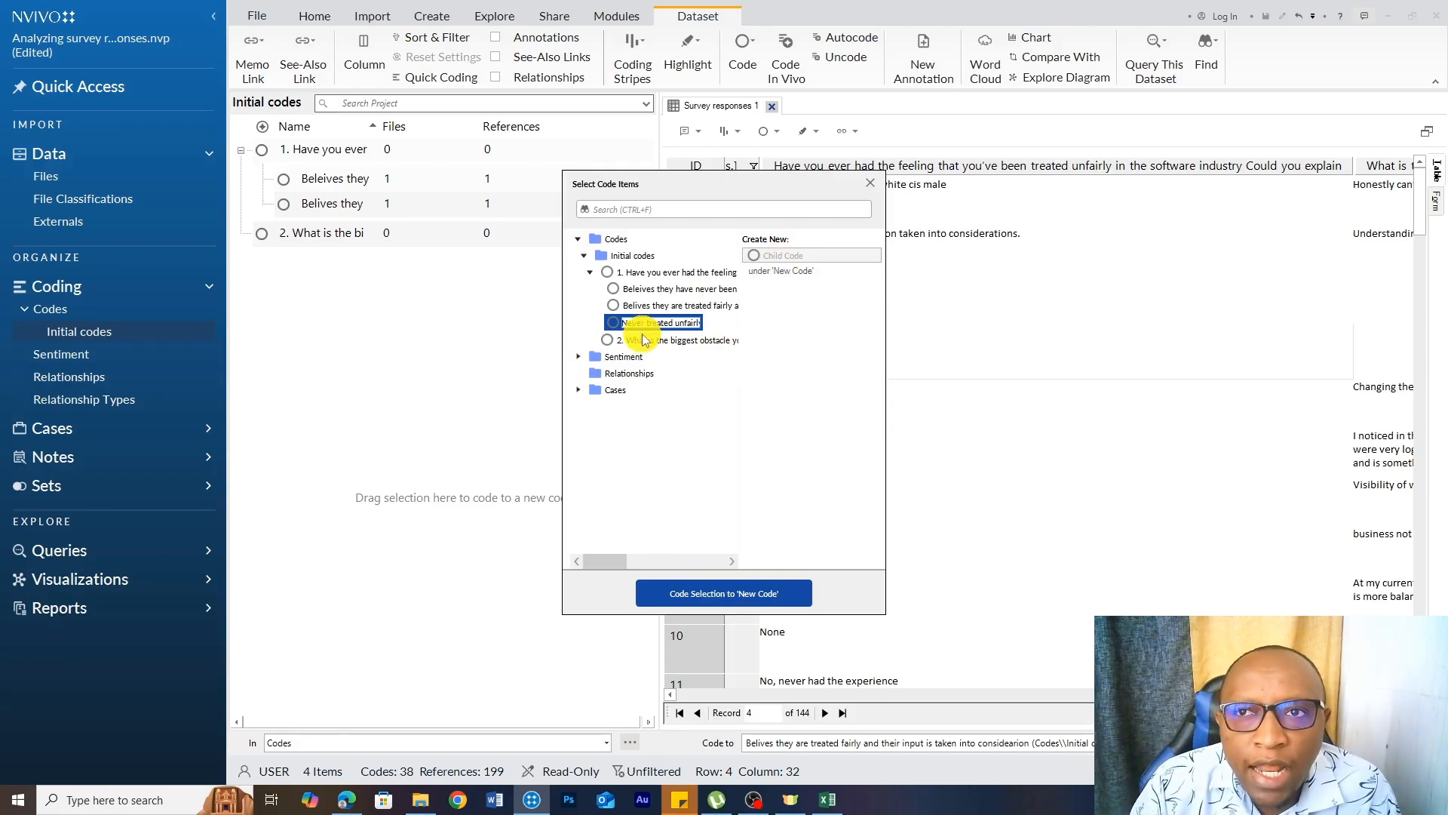
pyautogui.click(755, 595)
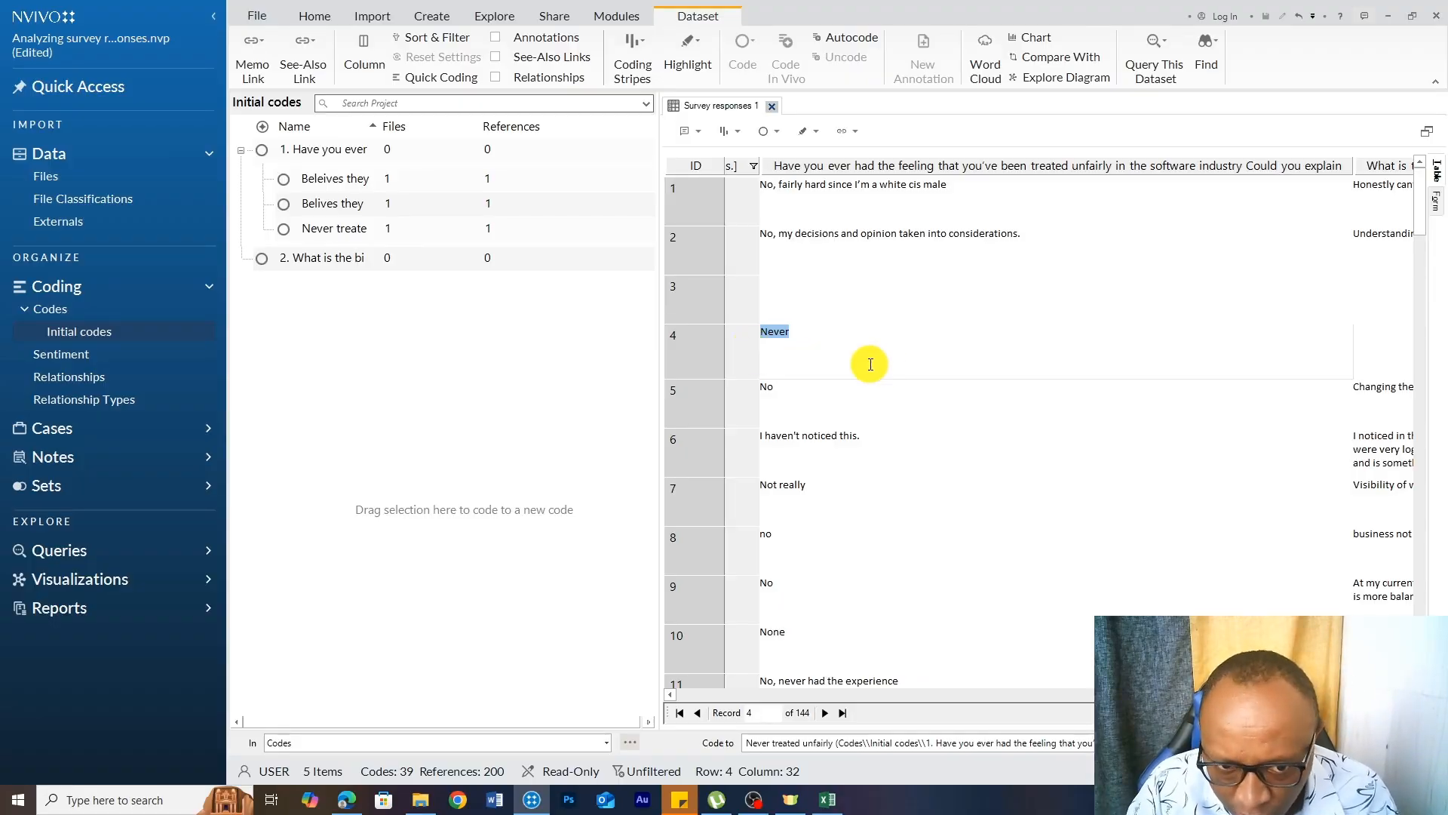
# - Code the answer "No" in row 5 to the existing "Never treated unfairly" code
pyautogui.click(781, 390)
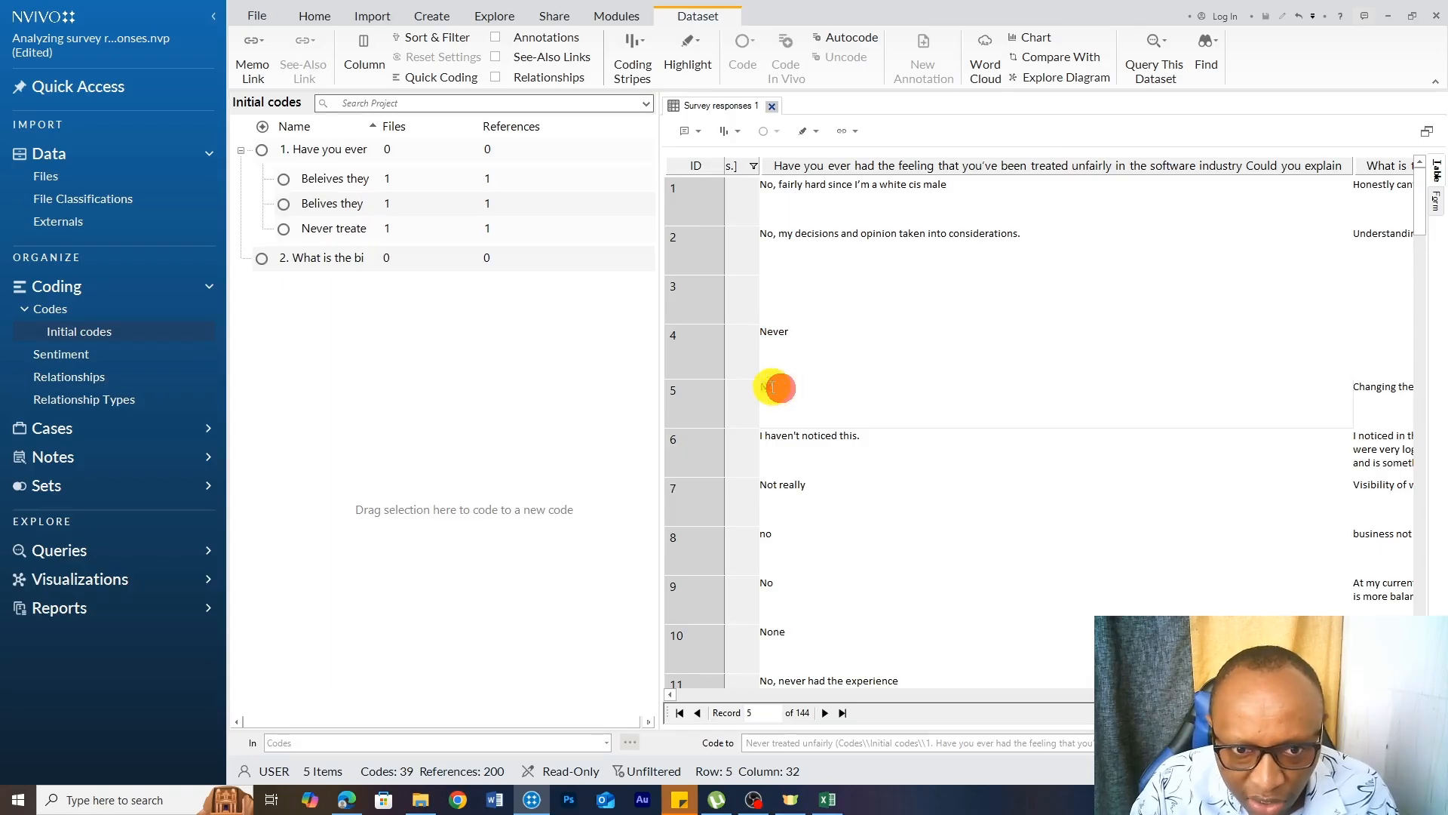
pyautogui.doubleClick(777, 390)
pyautogui.rightClick(767, 387)
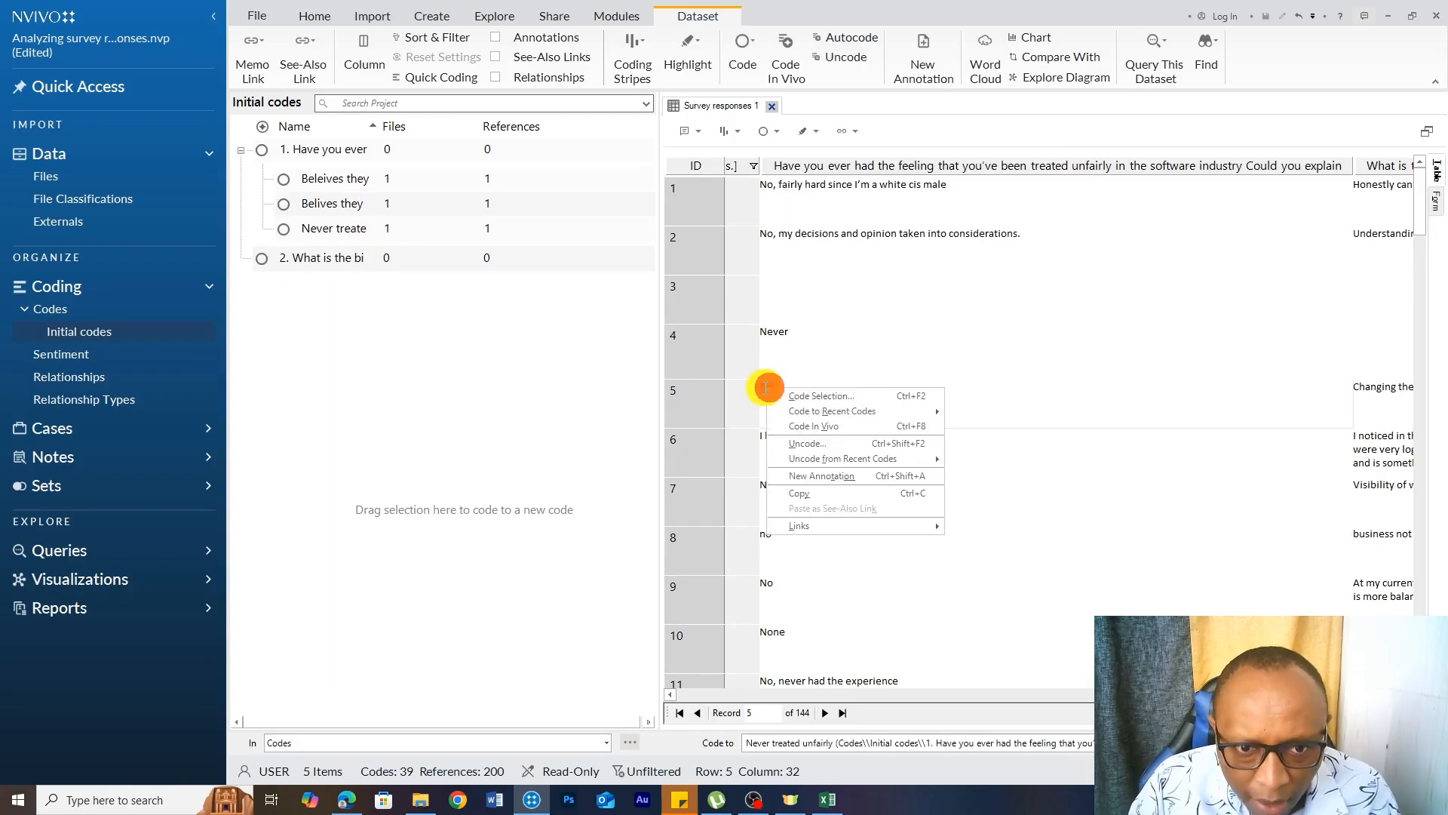
pyautogui.click(792, 395)
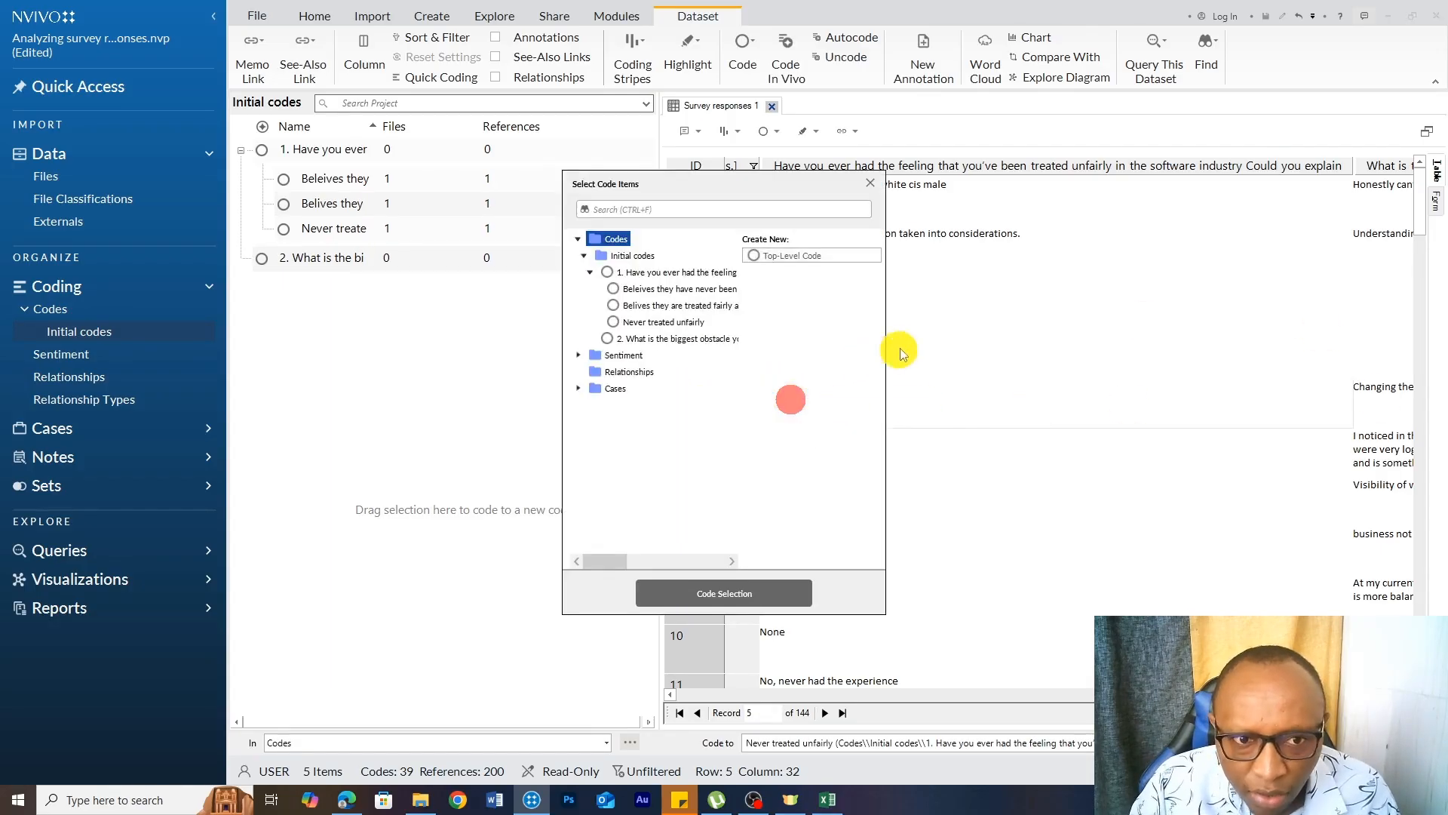
pyautogui.click(654, 323)
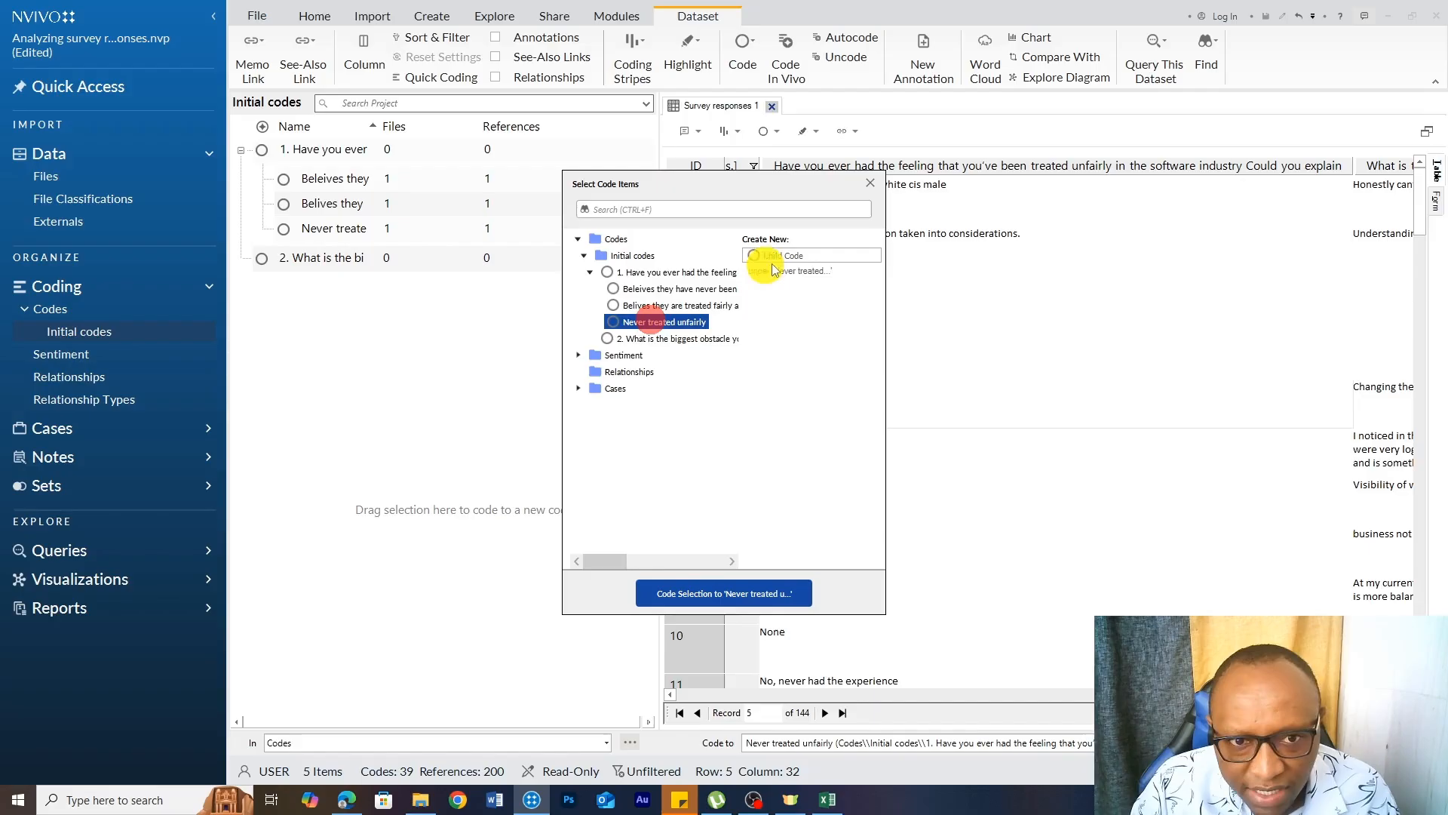
pyautogui.click(736, 593)
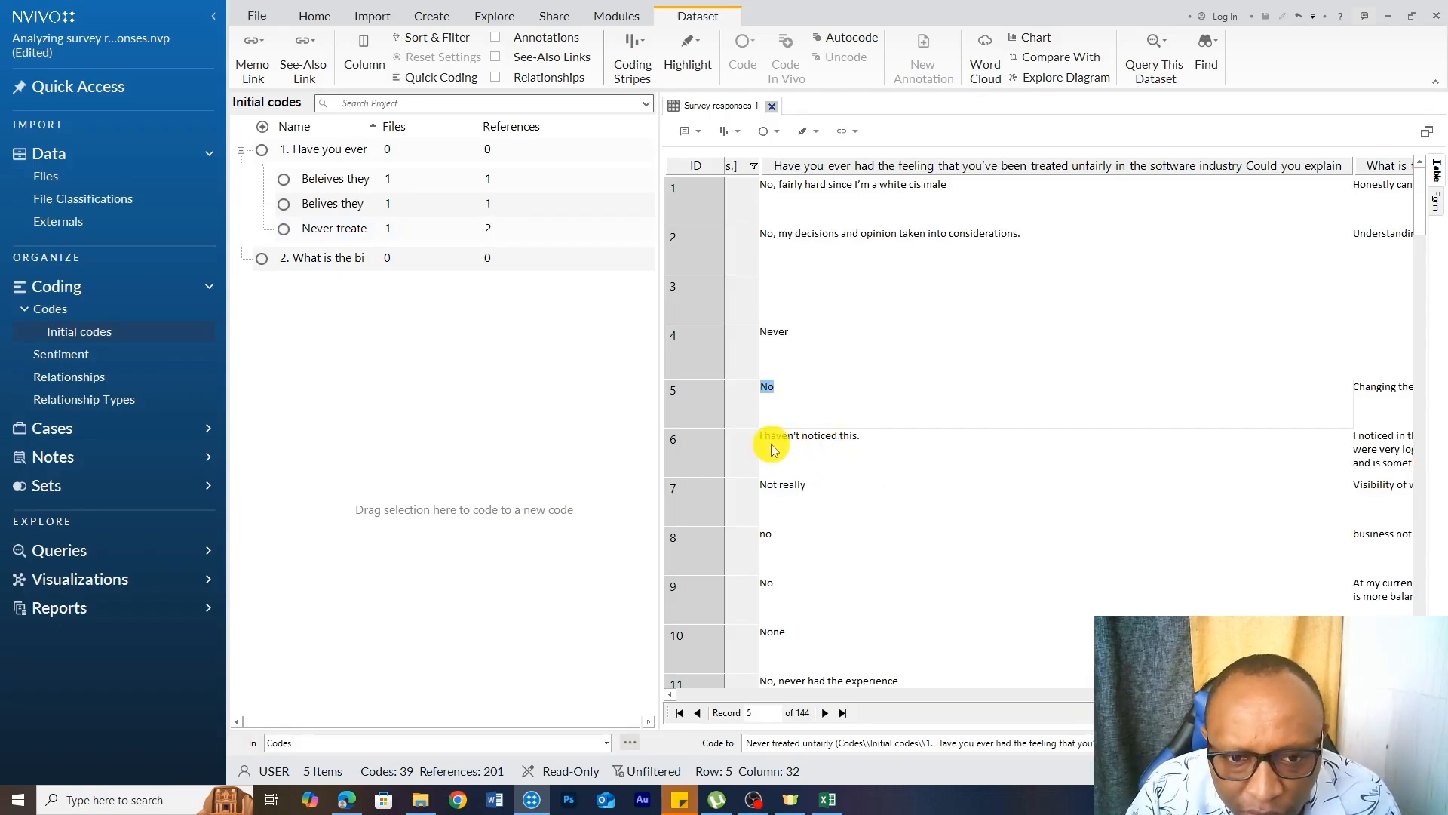
# - Code the answer "I haven't noticed this." in row 6 to a new question 1 child code named "Never noticed any form on unfair treatment"
pyautogui.click(875, 444)
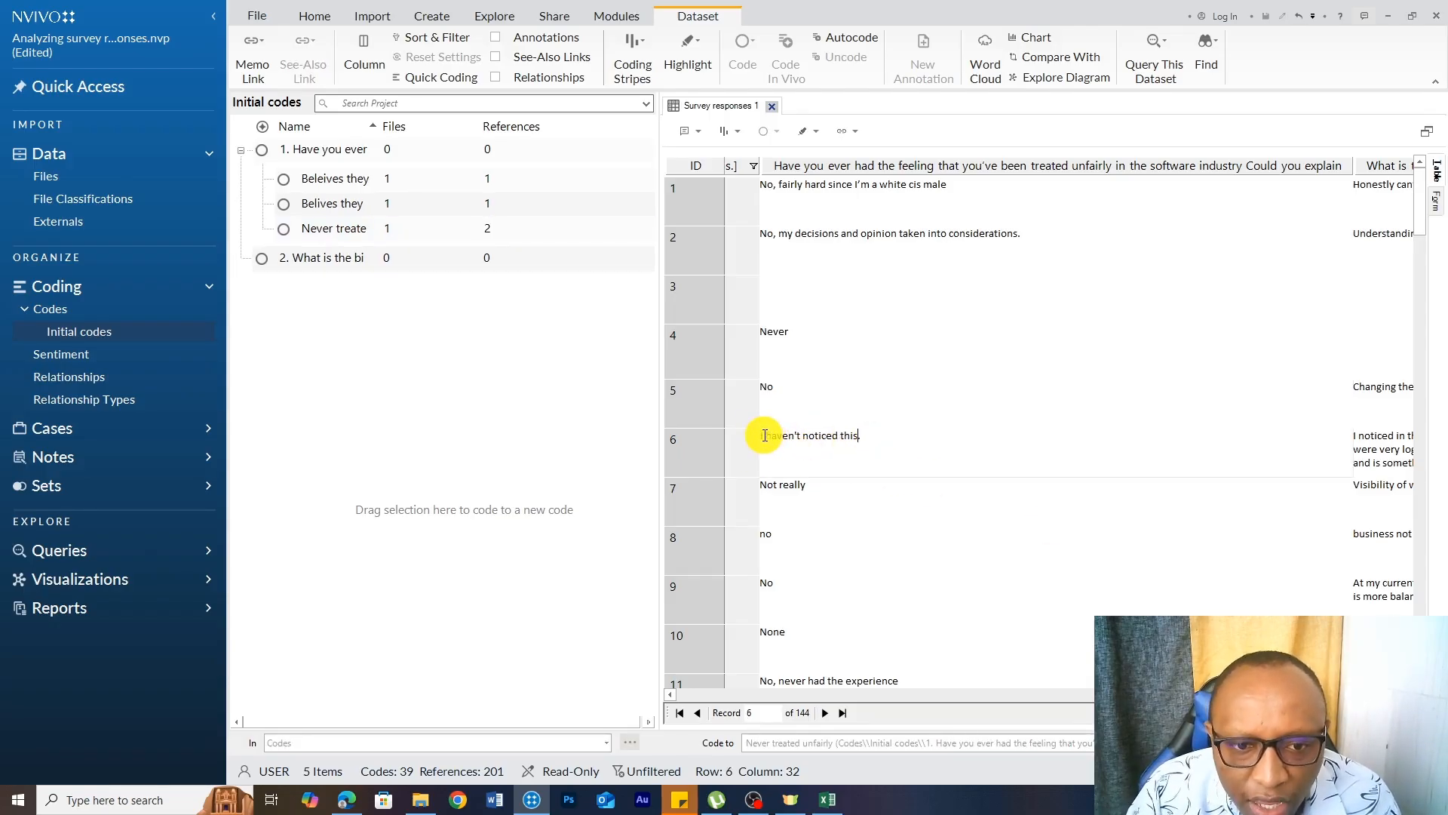
pyautogui.moveTo(762, 435); pyautogui.dragTo(822, 433)
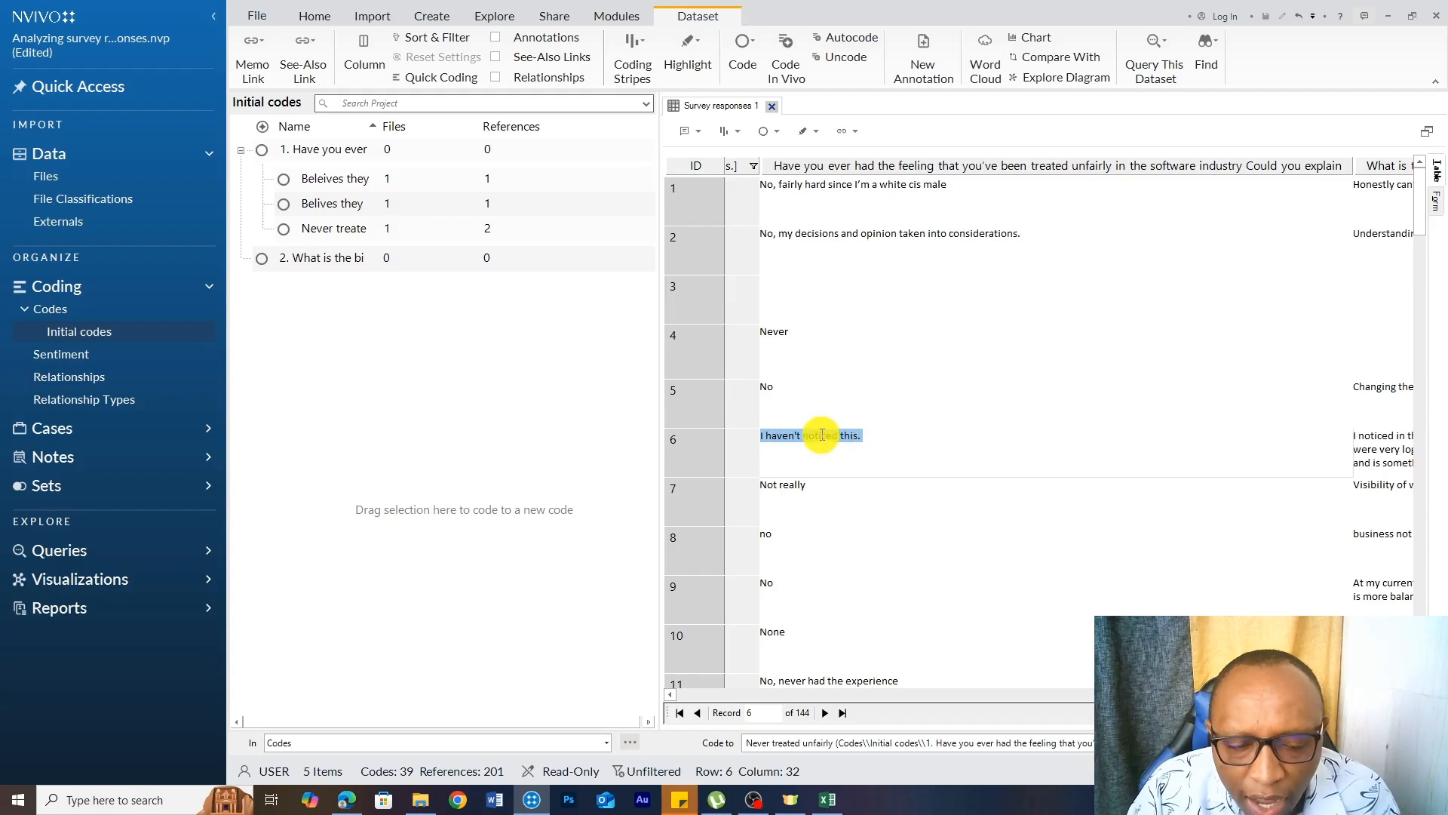
pyautogui.rightClick(820, 433)
pyautogui.click(872, 446)
pyautogui.click(671, 272)
pyautogui.click(767, 257)
pyautogui.write('N')
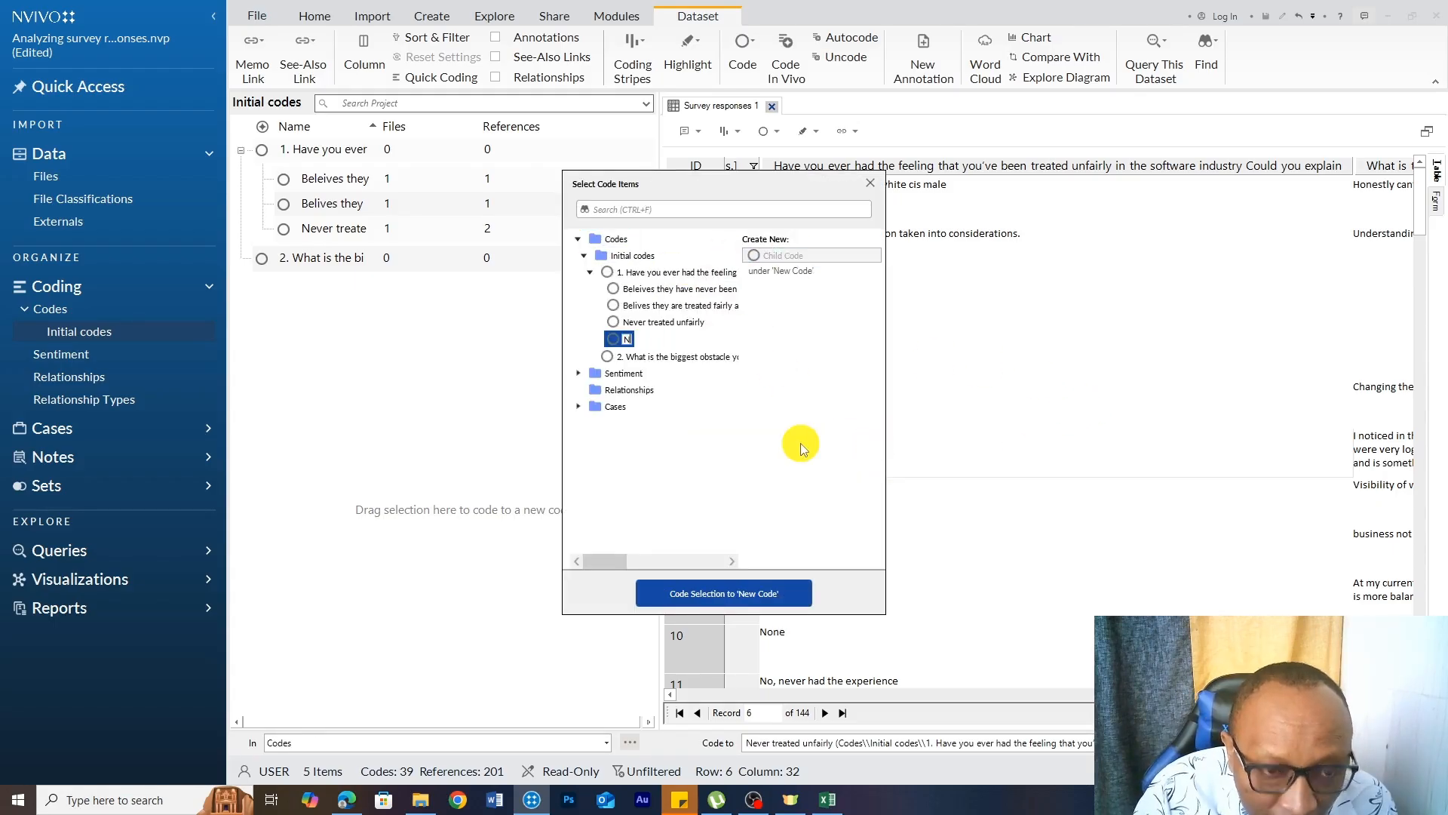
pyautogui.write('ver nr noticed any form on unfair treatment')
pyautogui.press('Return')
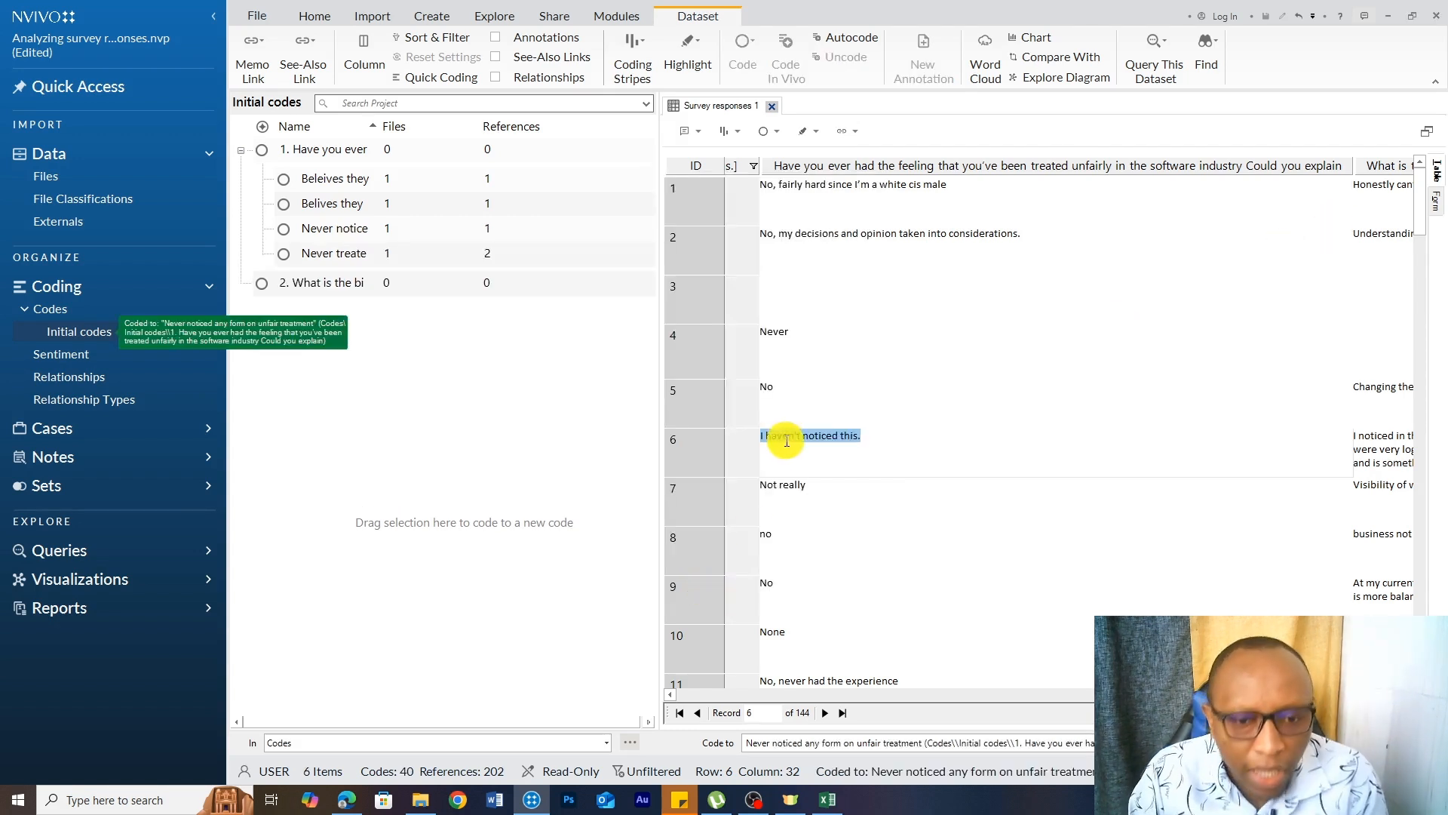
# - Code the answer "Not really" in row 7 to the existing "Never treated unfairly" code
pyautogui.click(804, 486)
pyautogui.moveTo(804, 486); pyautogui.dragTo(763, 485)
pyautogui.rightClick(777, 489)
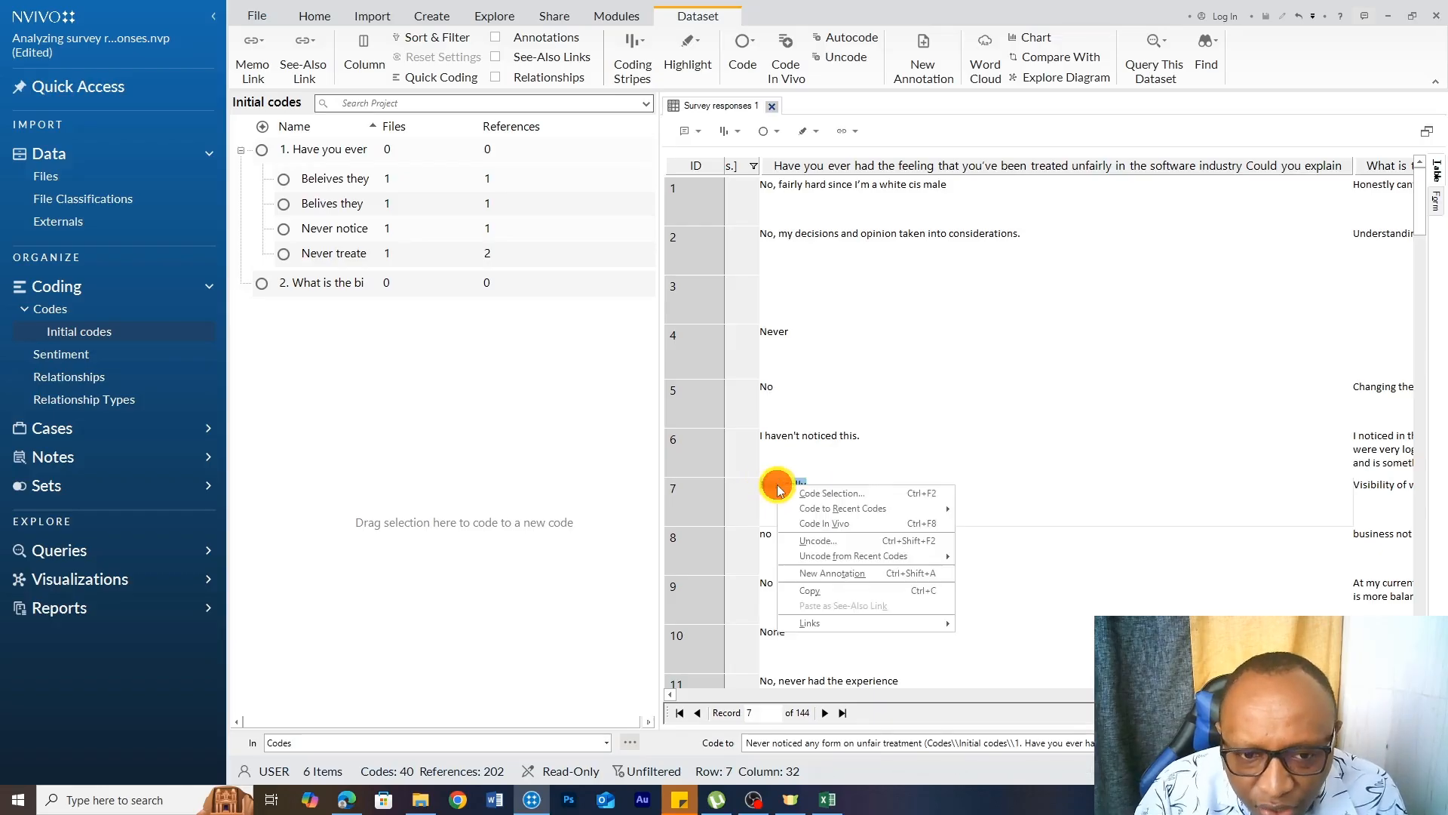
pyautogui.click(830, 493)
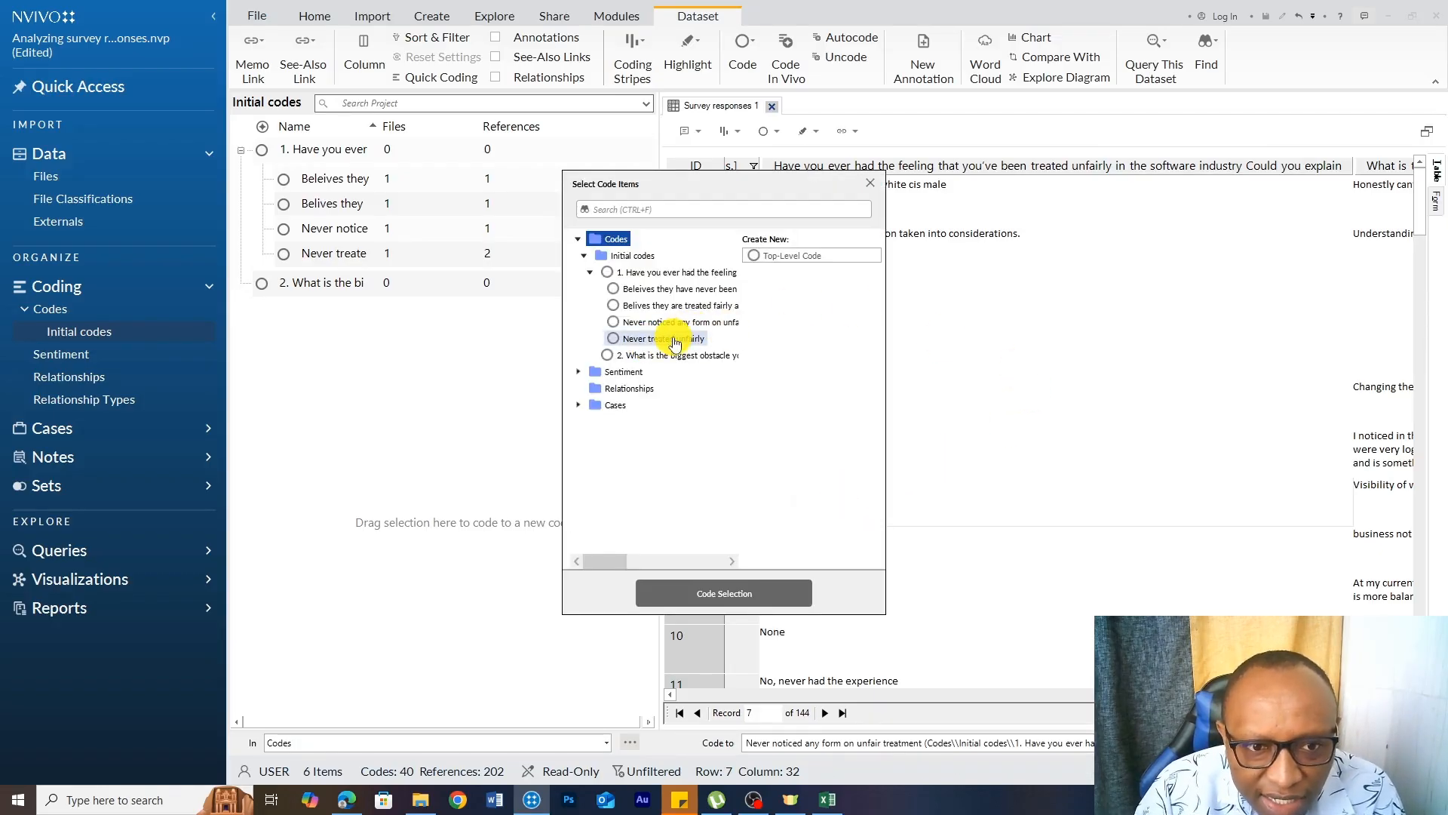
pyautogui.click(678, 338)
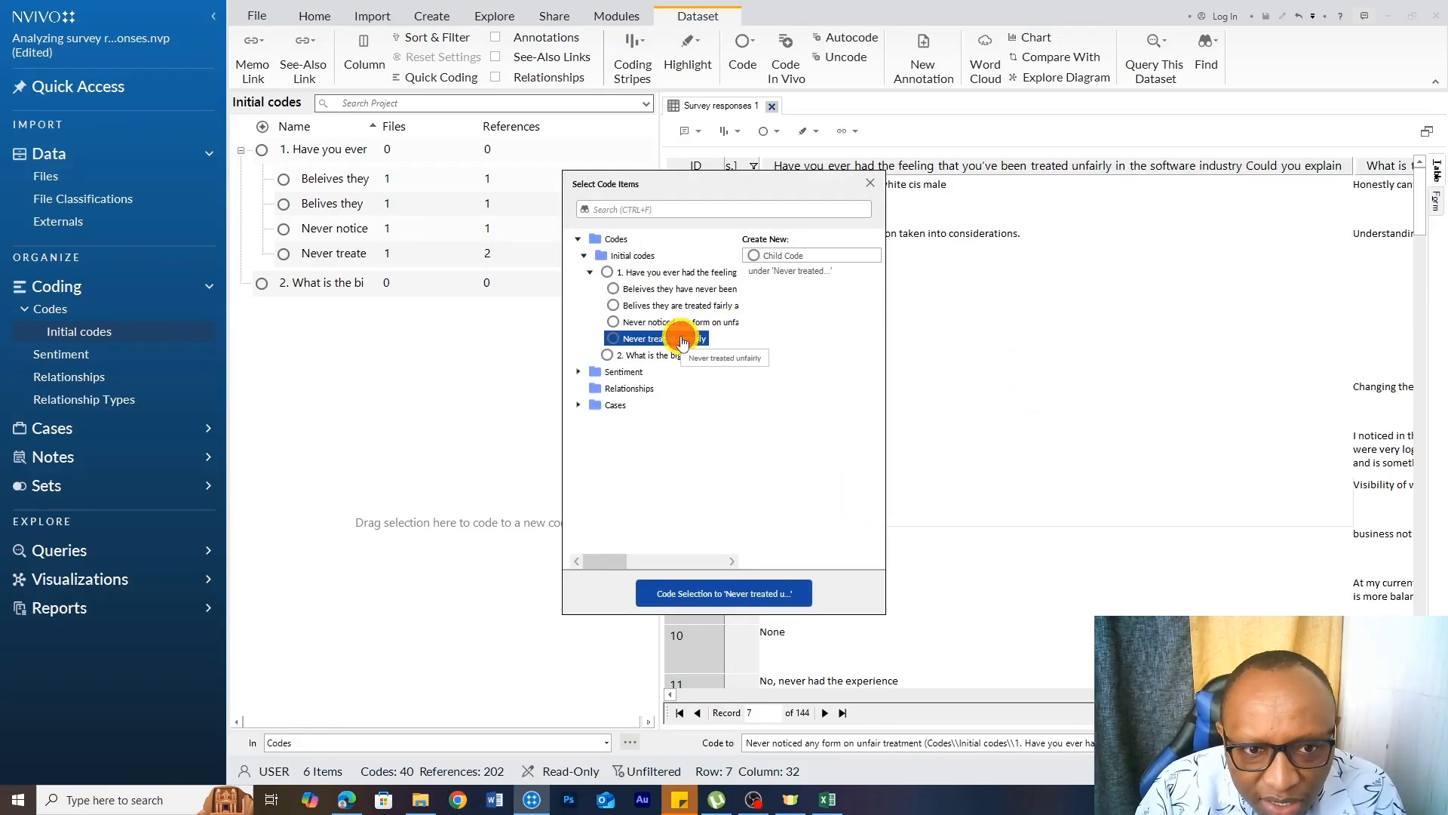
pyautogui.click(737, 592)
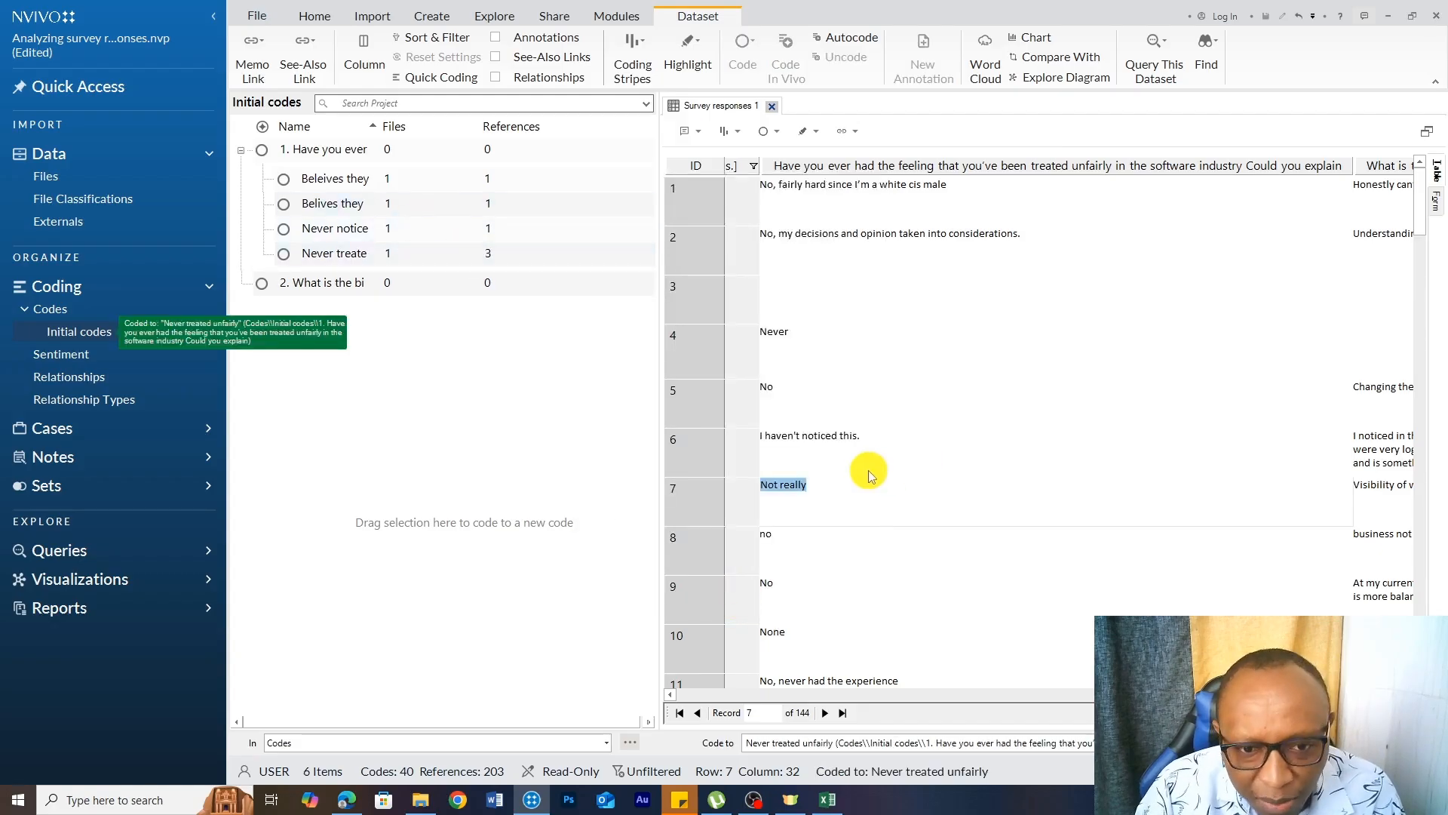
# - Code the answer "no" in row 8 to the existing "Never treated unfairly" code
pyautogui.scroll(-1, 869, 474)
pyautogui.click(774, 387)
pyautogui.doubleClick(770, 387)
pyautogui.rightClick(768, 387)
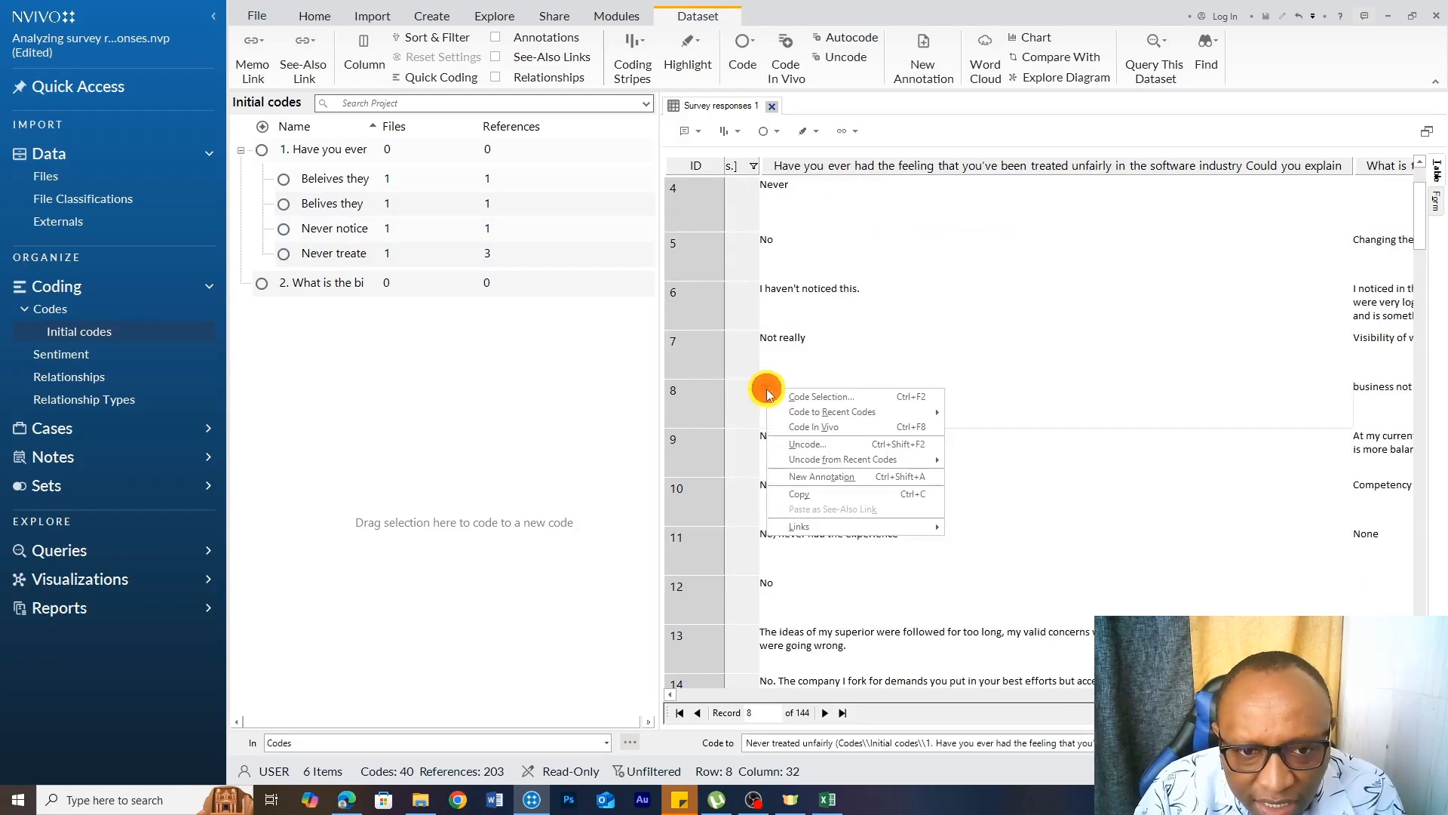
pyautogui.click(810, 398)
pyautogui.click(657, 339)
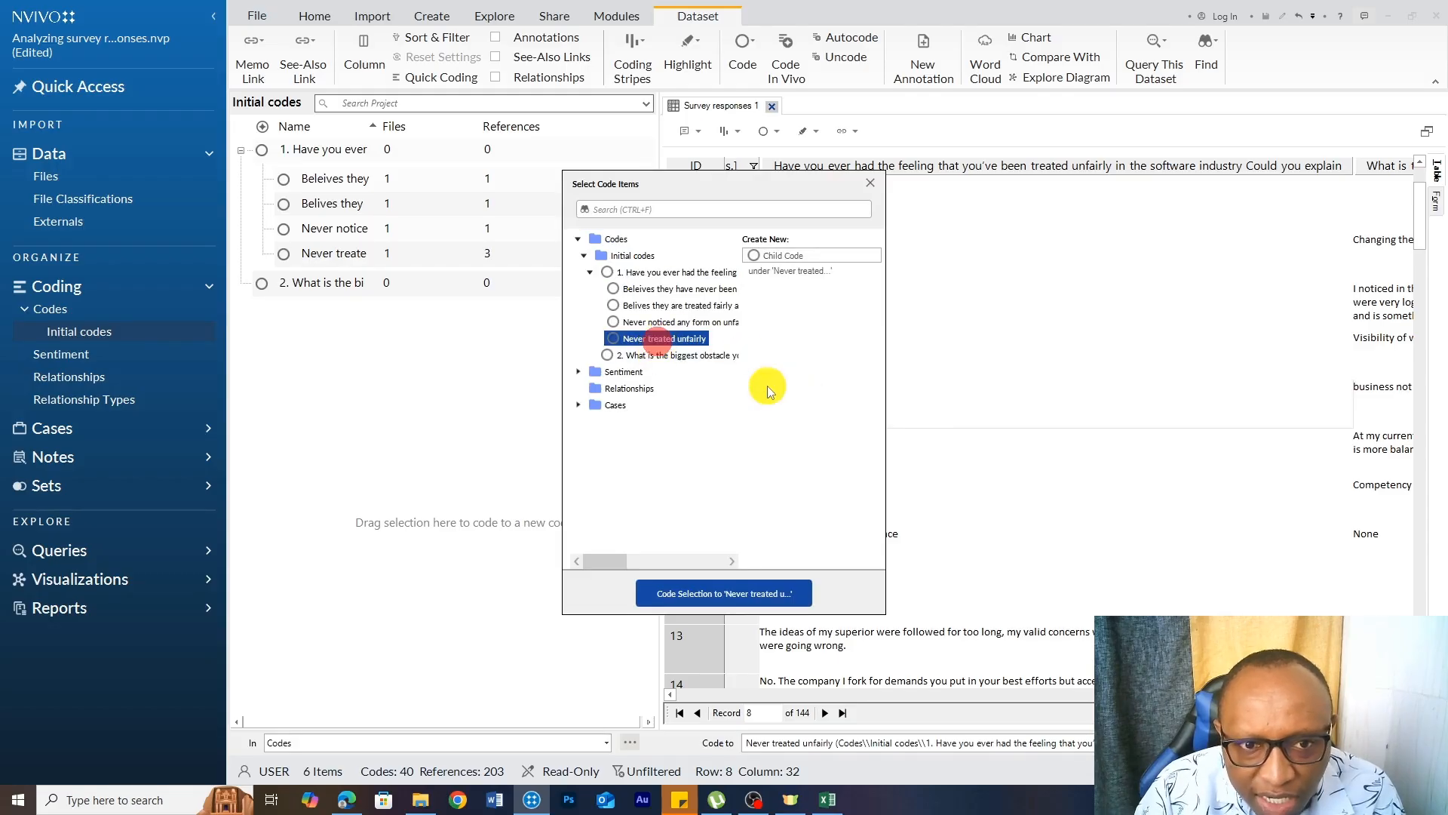
pyautogui.click(737, 592)
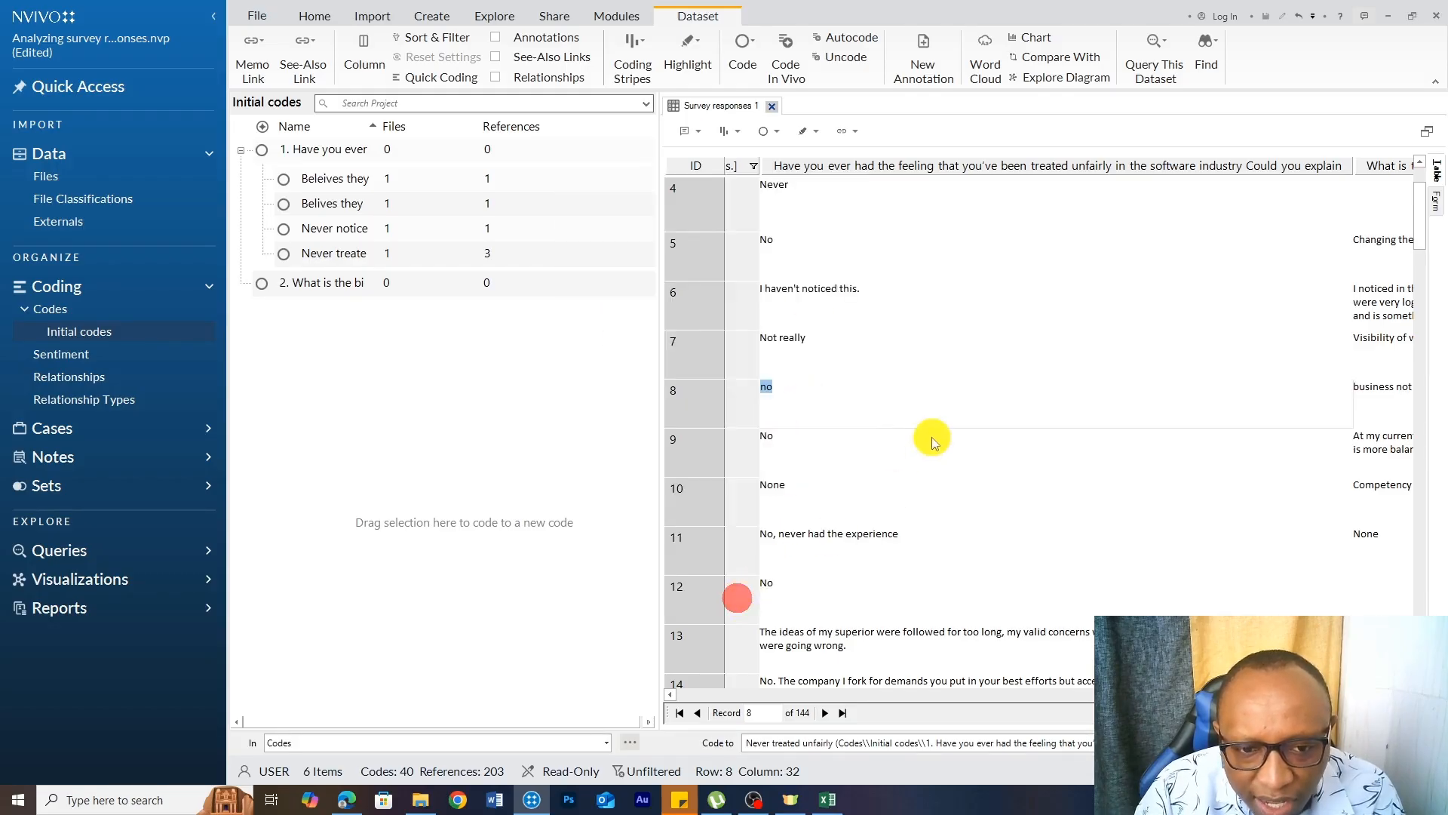
# - Code the answer "No" in row 9 to the existing "Never treated unfairly" code
pyautogui.doubleClick(770, 438)
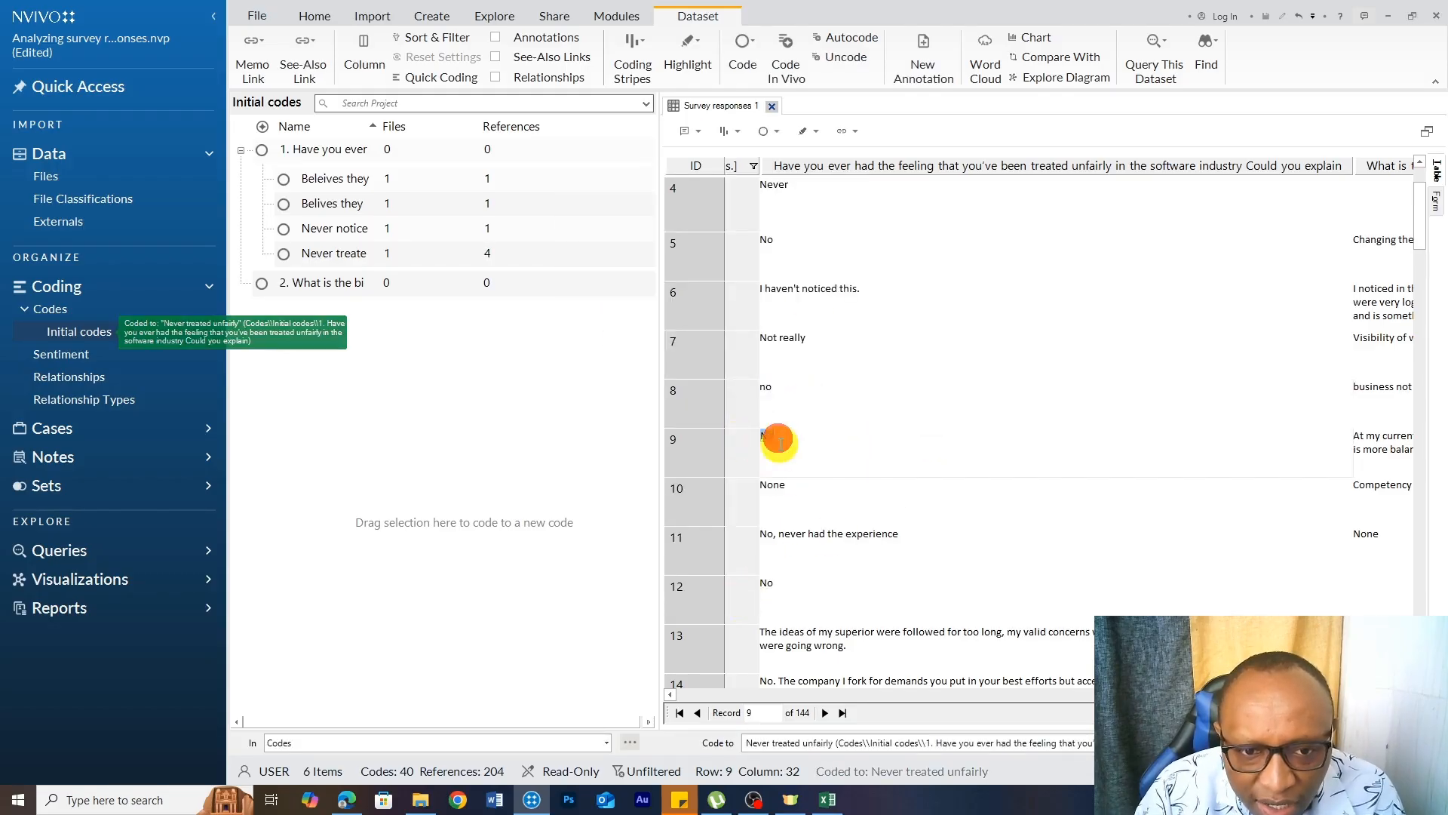
pyautogui.rightClick(777, 438)
pyautogui.click(801, 436)
pyautogui.click(664, 339)
pyautogui.click(814, 593)
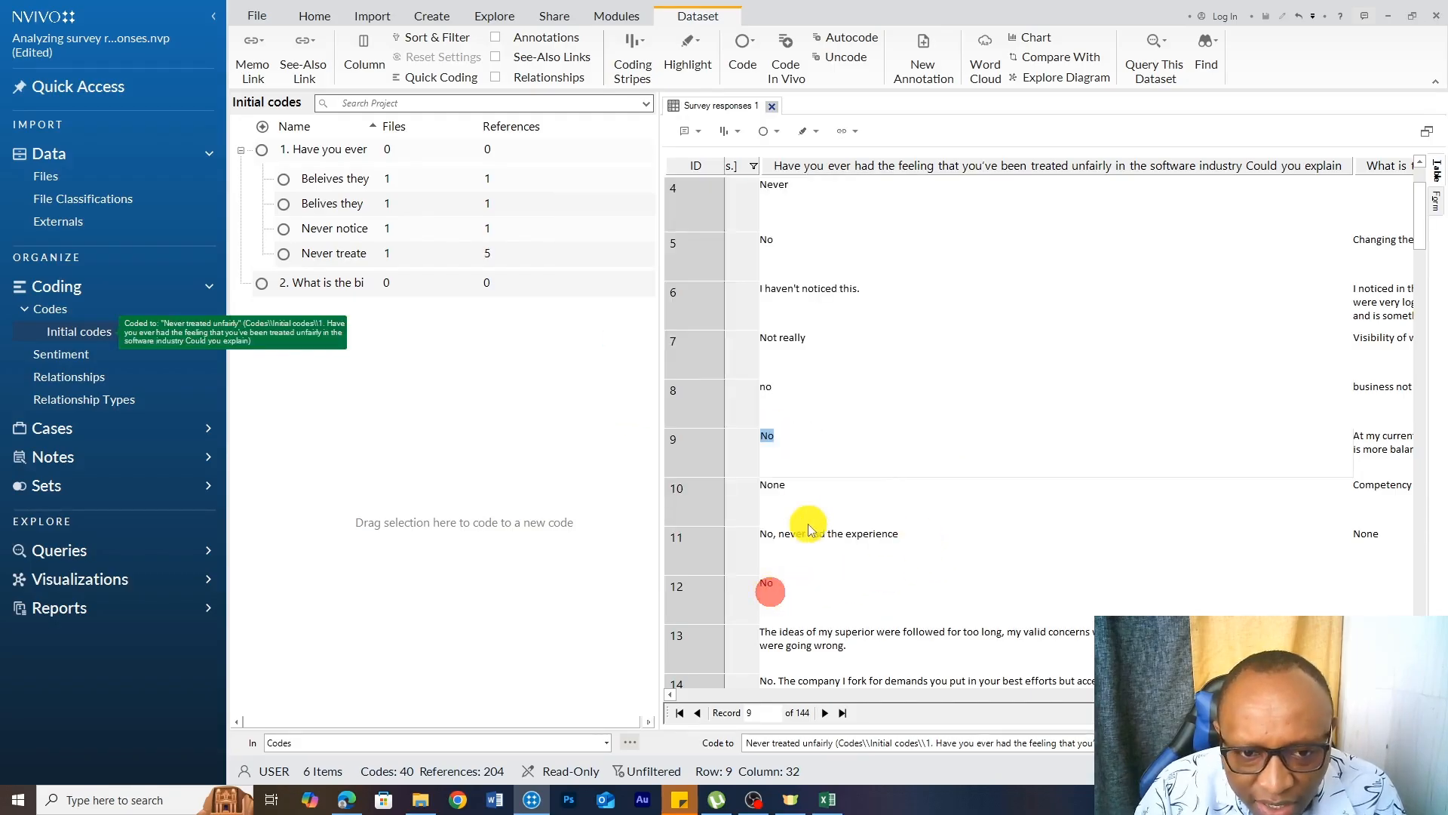
# - Code the answer "None" in row 10 to the existing "Never treated unfairly" code
pyautogui.click(777, 483)
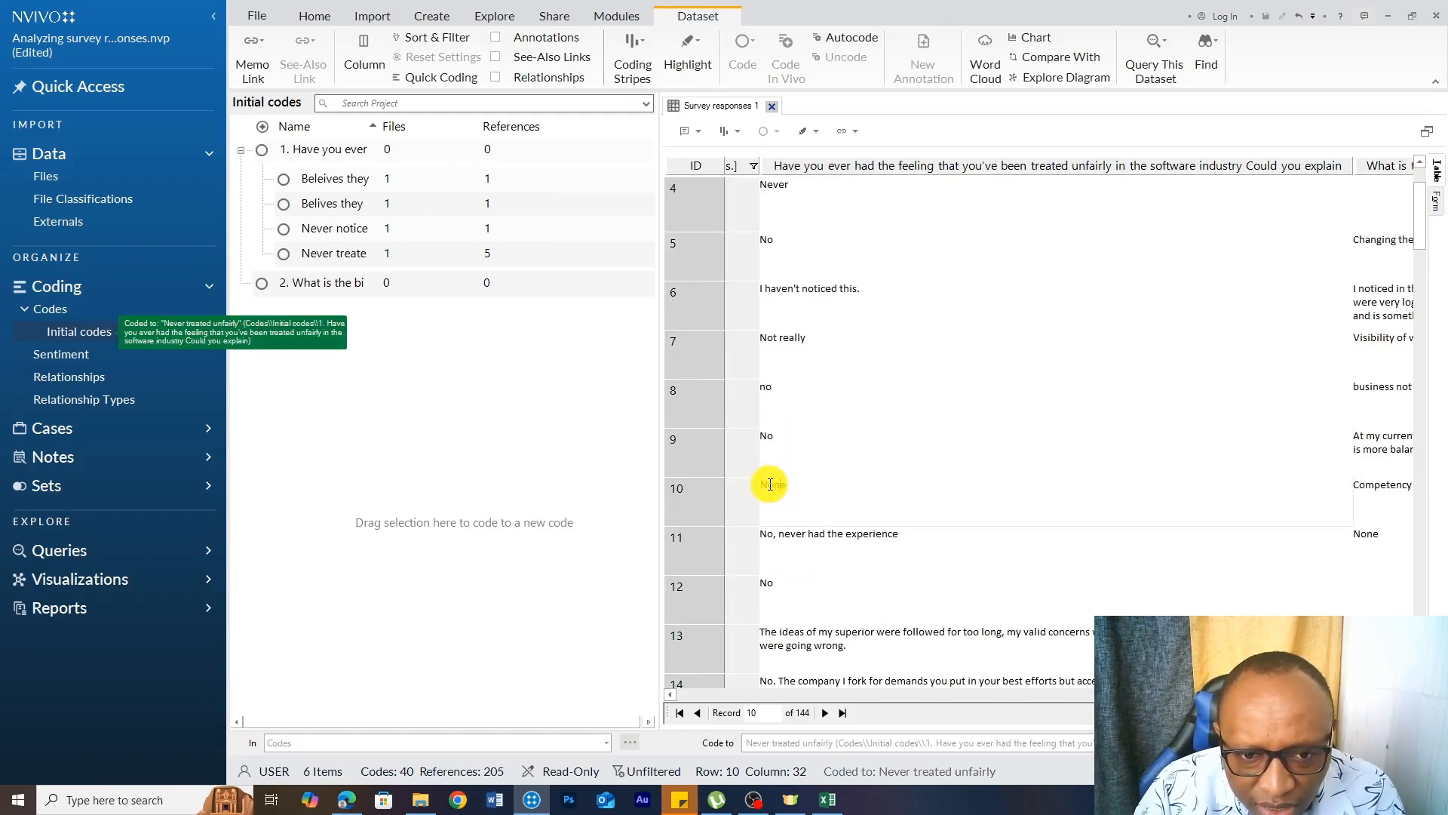
pyautogui.doubleClick(770, 484)
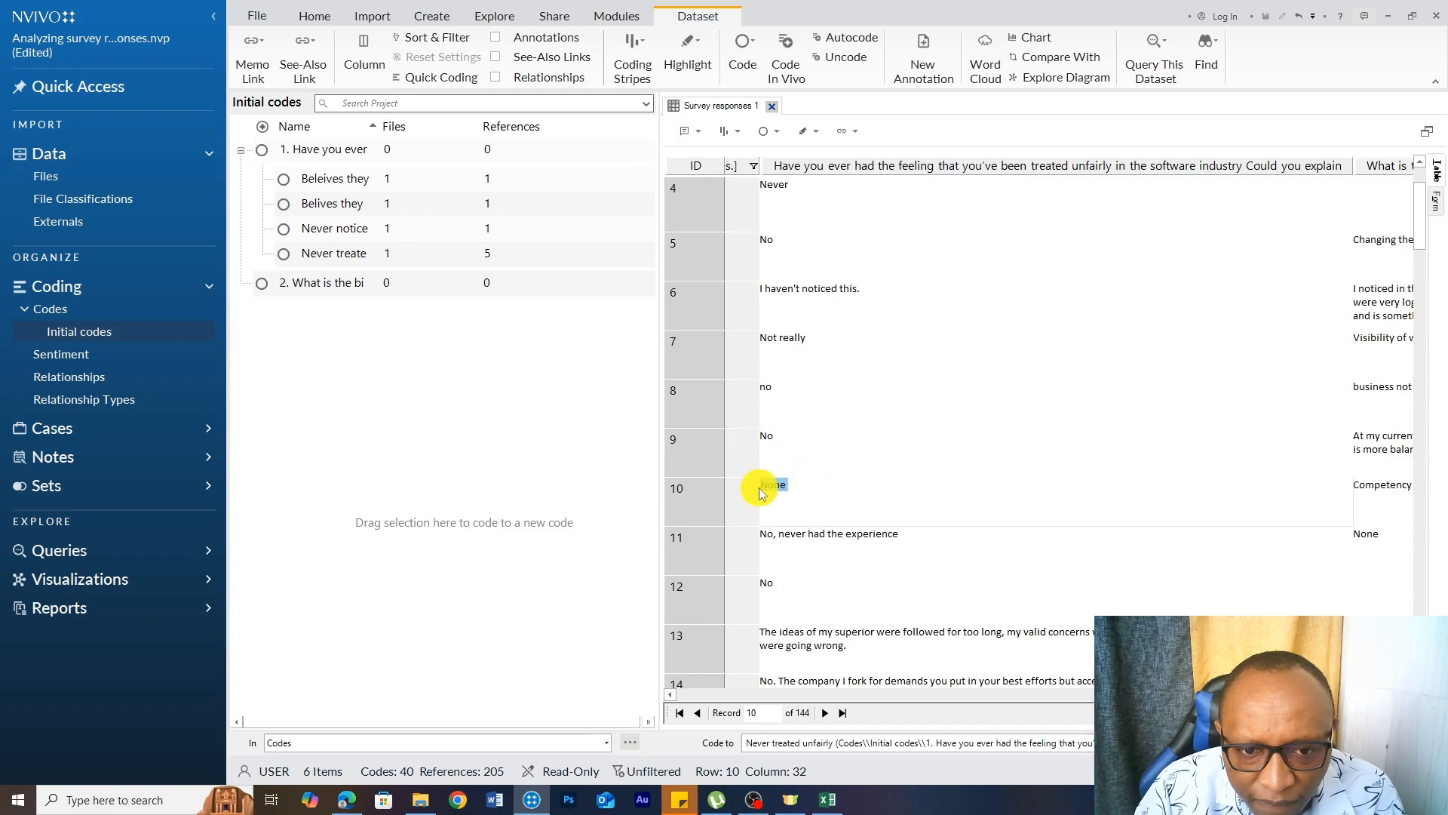
pyautogui.hotkey('ctrl', 'F2')
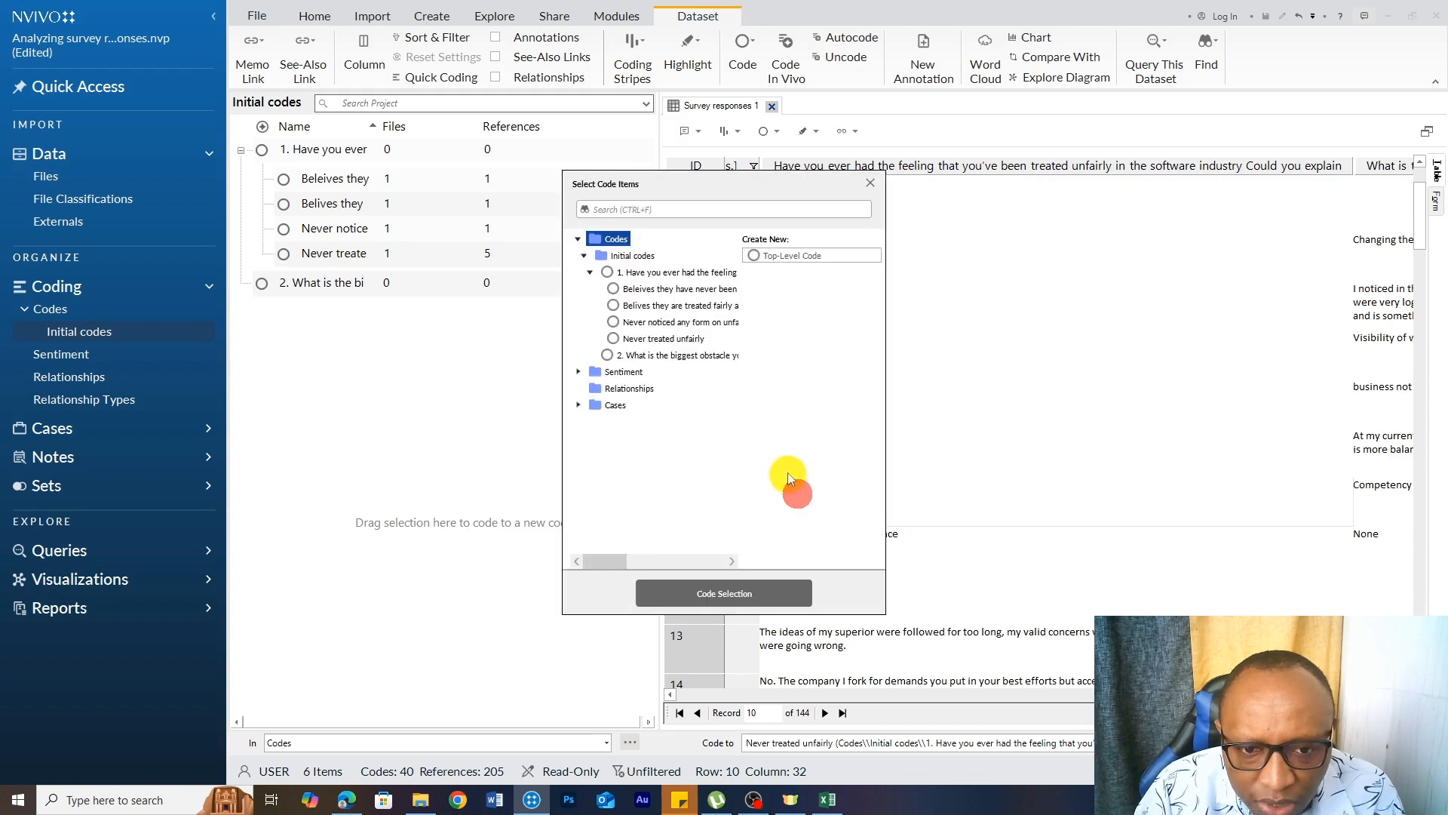
pyautogui.click(659, 339)
pyautogui.click(736, 587)
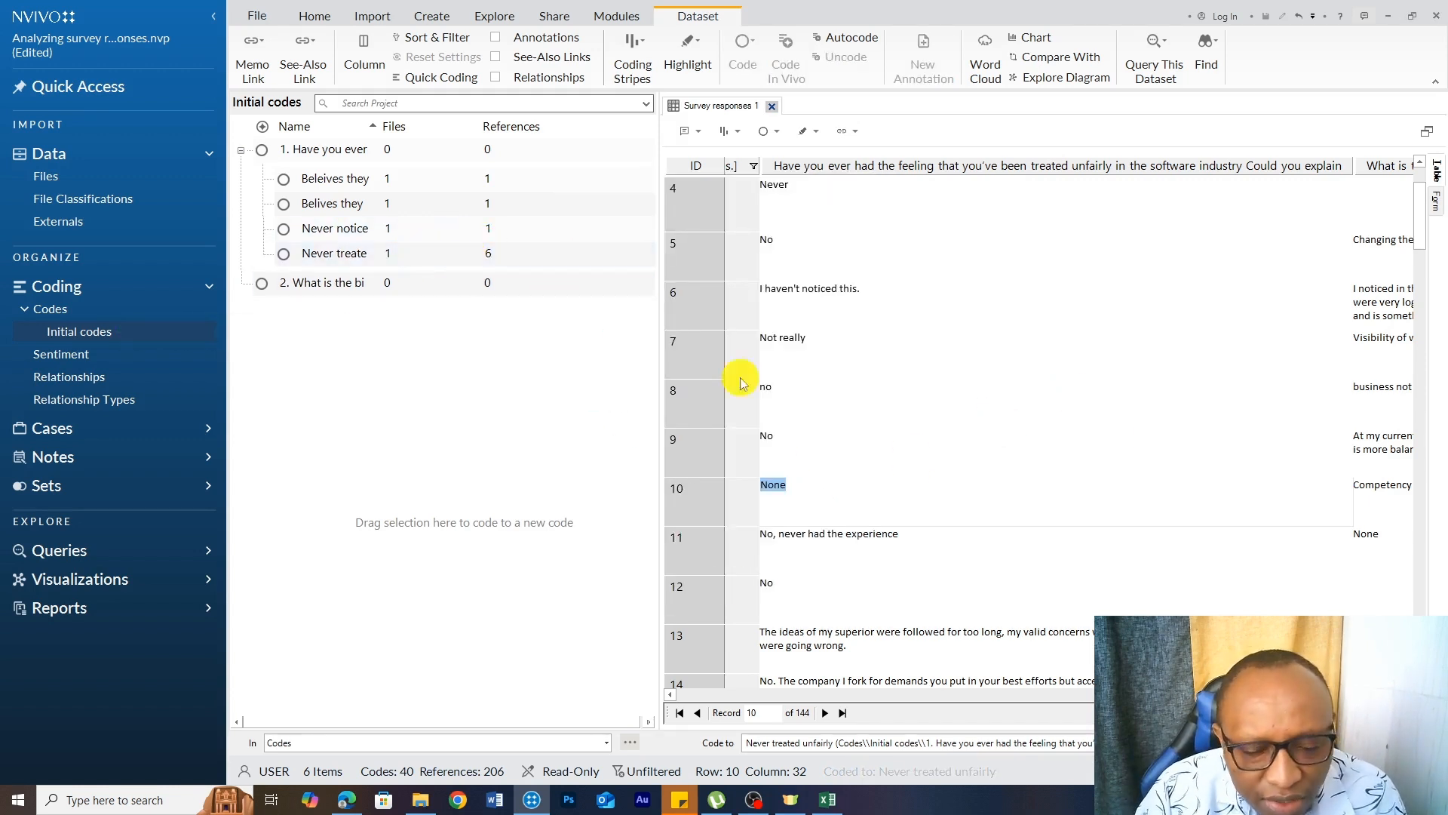
# - Code the row 13 unfair-treatment answer to a new question 1 child code, "Bleives they have been tret unfiarly becuse of their concerns getting ingored"
pyautogui.scroll(-1, 867, 611)
pyautogui.click(809, 485)
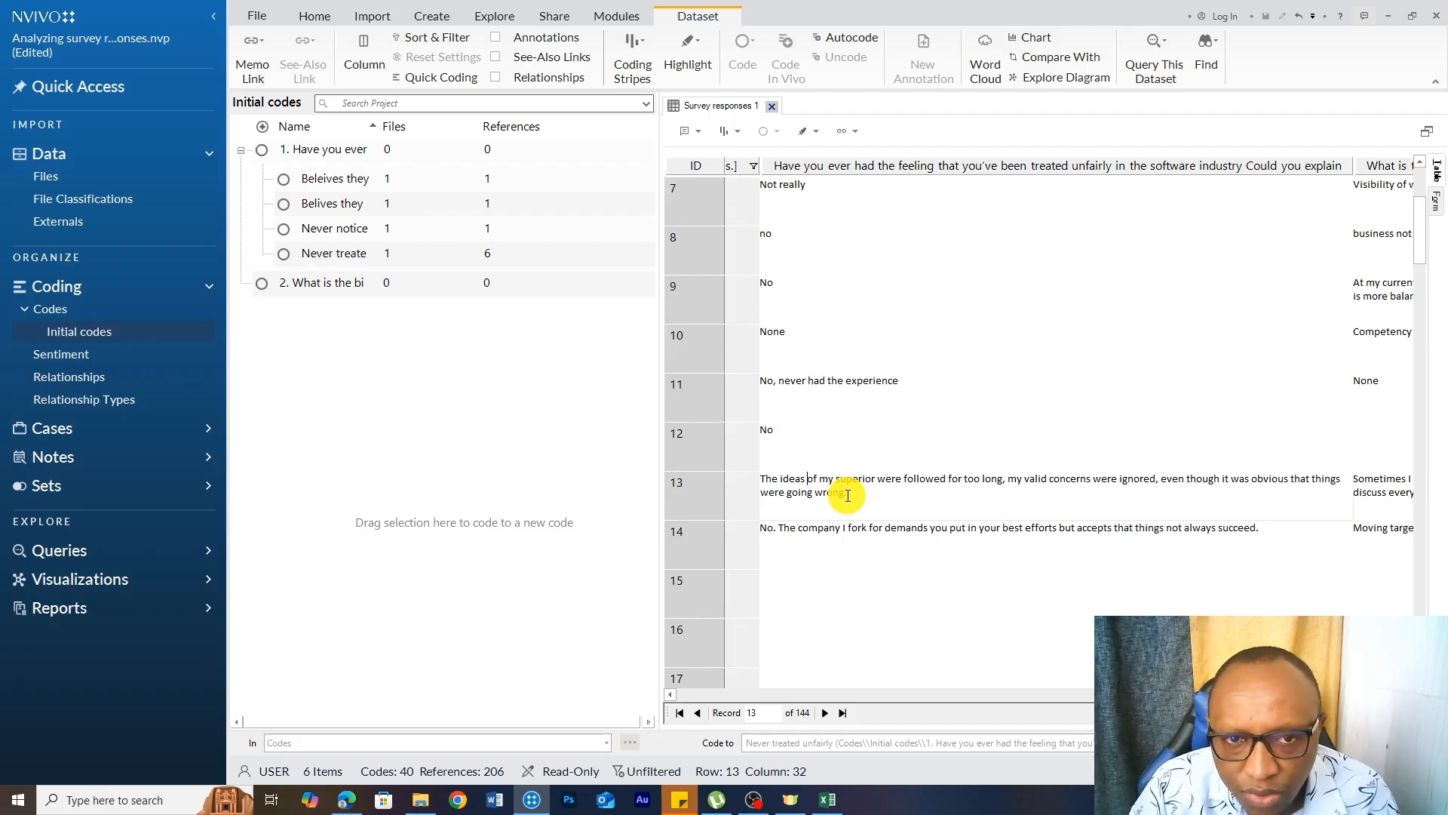
pyautogui.moveTo(847, 495); pyautogui.dragTo(761, 478)
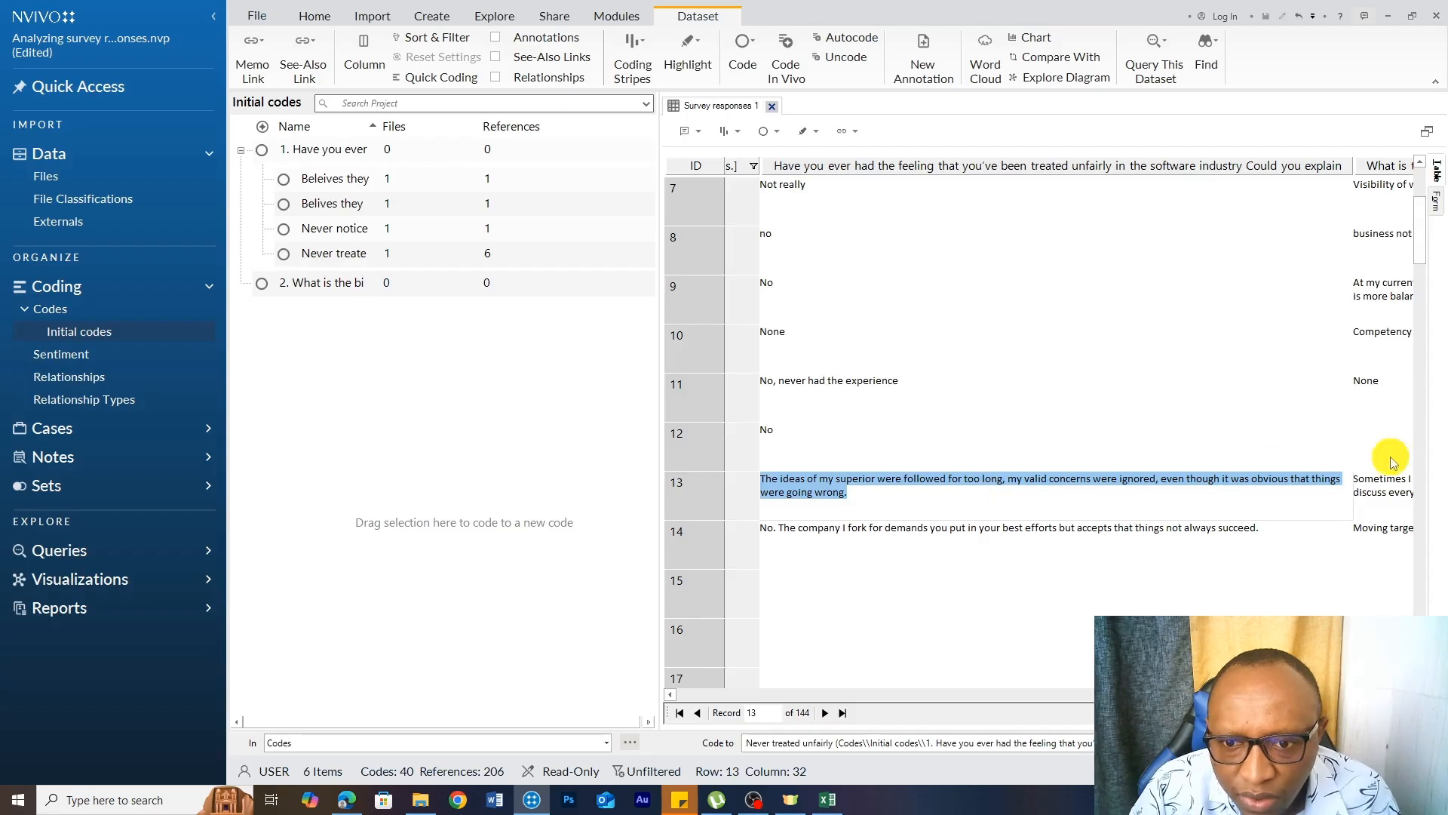
pyautogui.rightClick(794, 486)
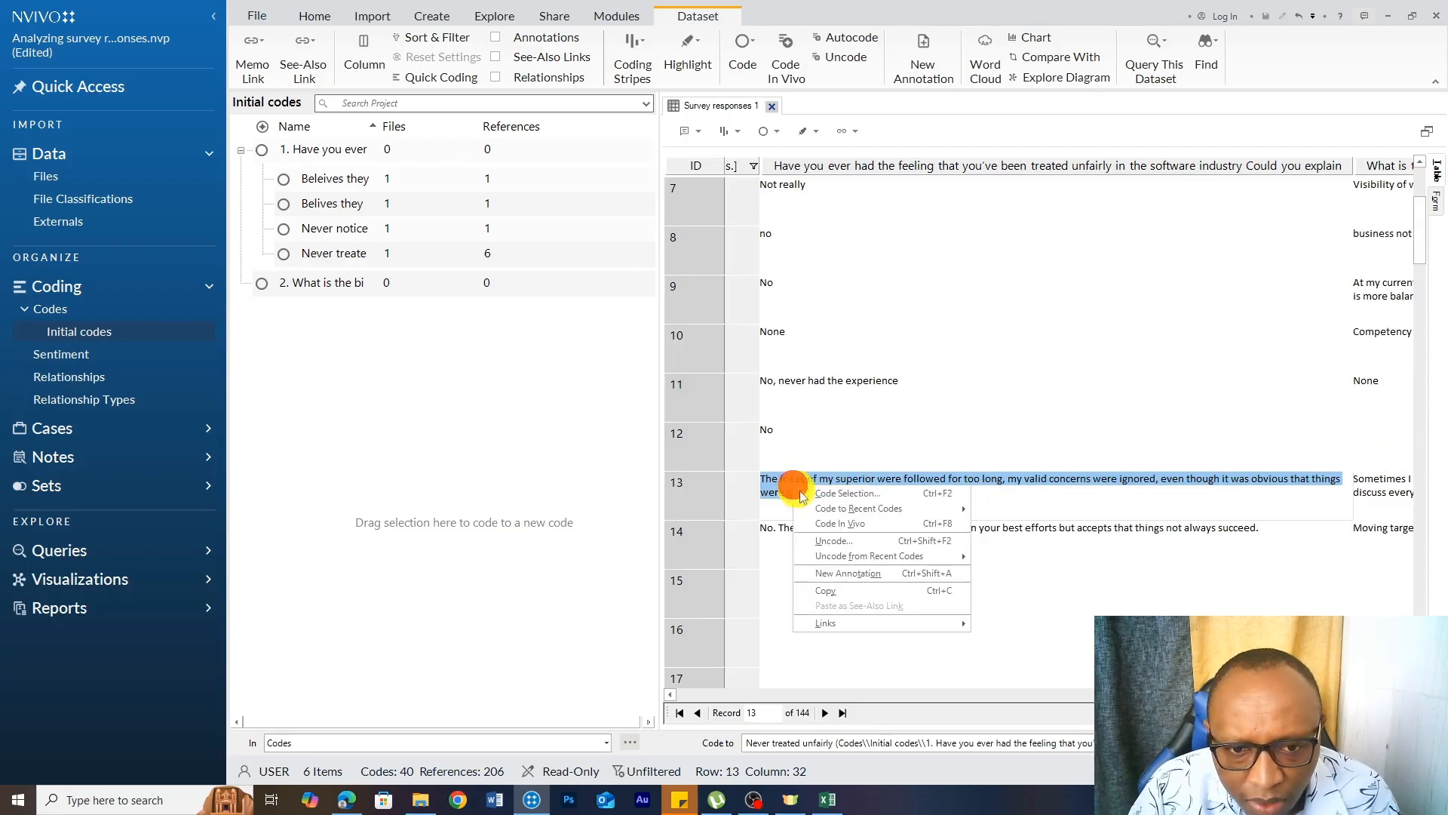
pyautogui.click(851, 500)
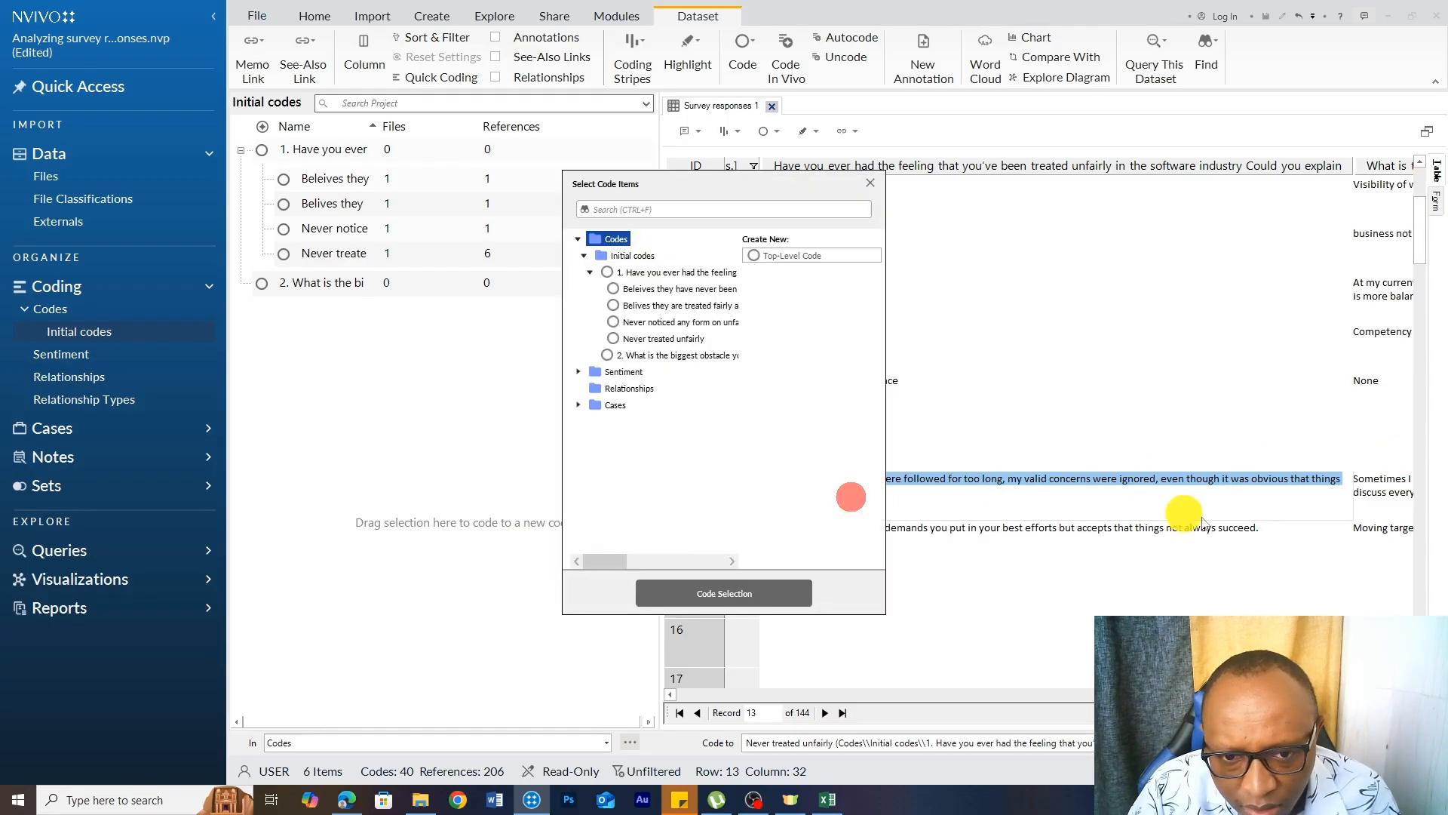
pyautogui.click(693, 274)
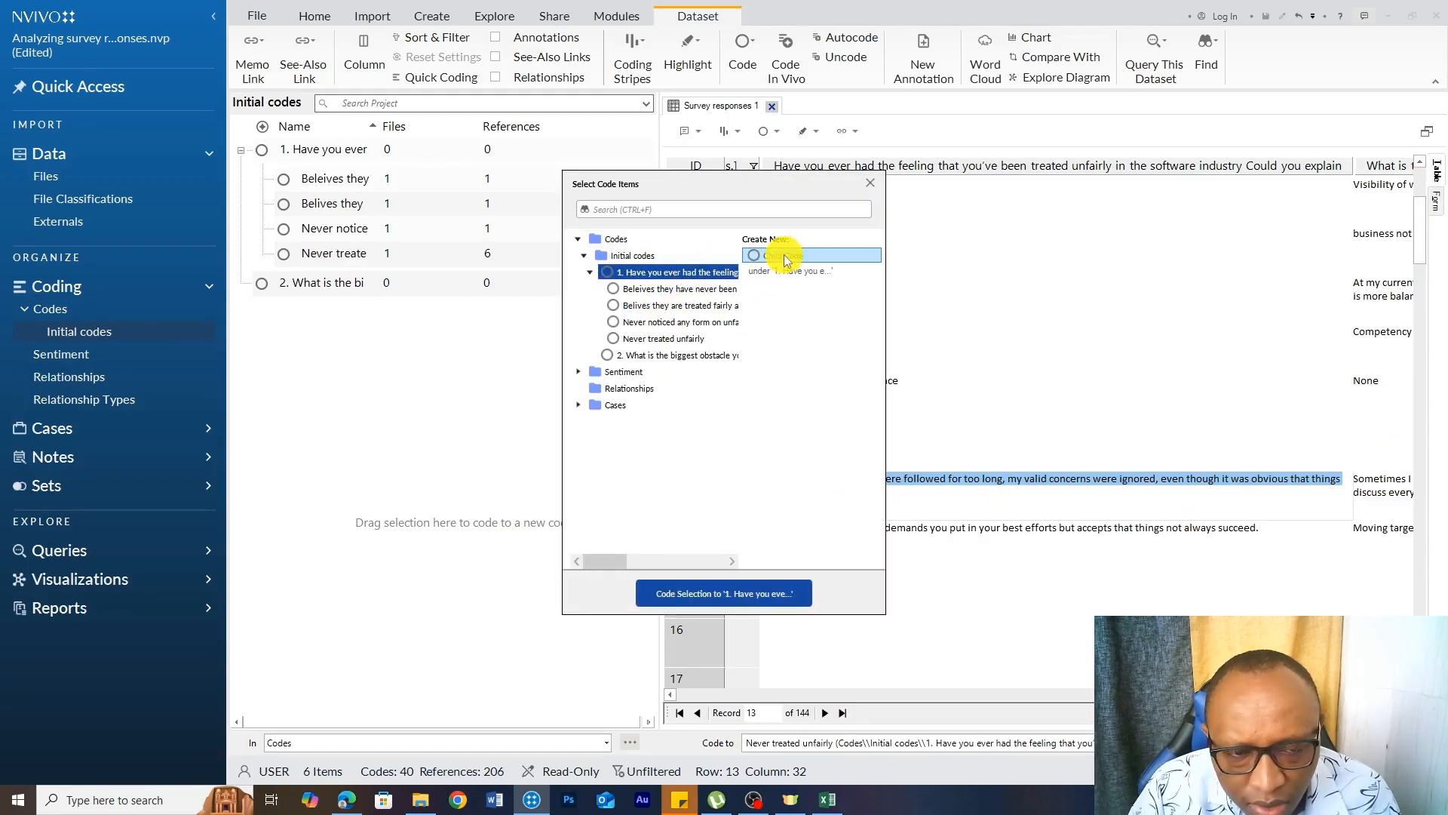
pyautogui.click(766, 255)
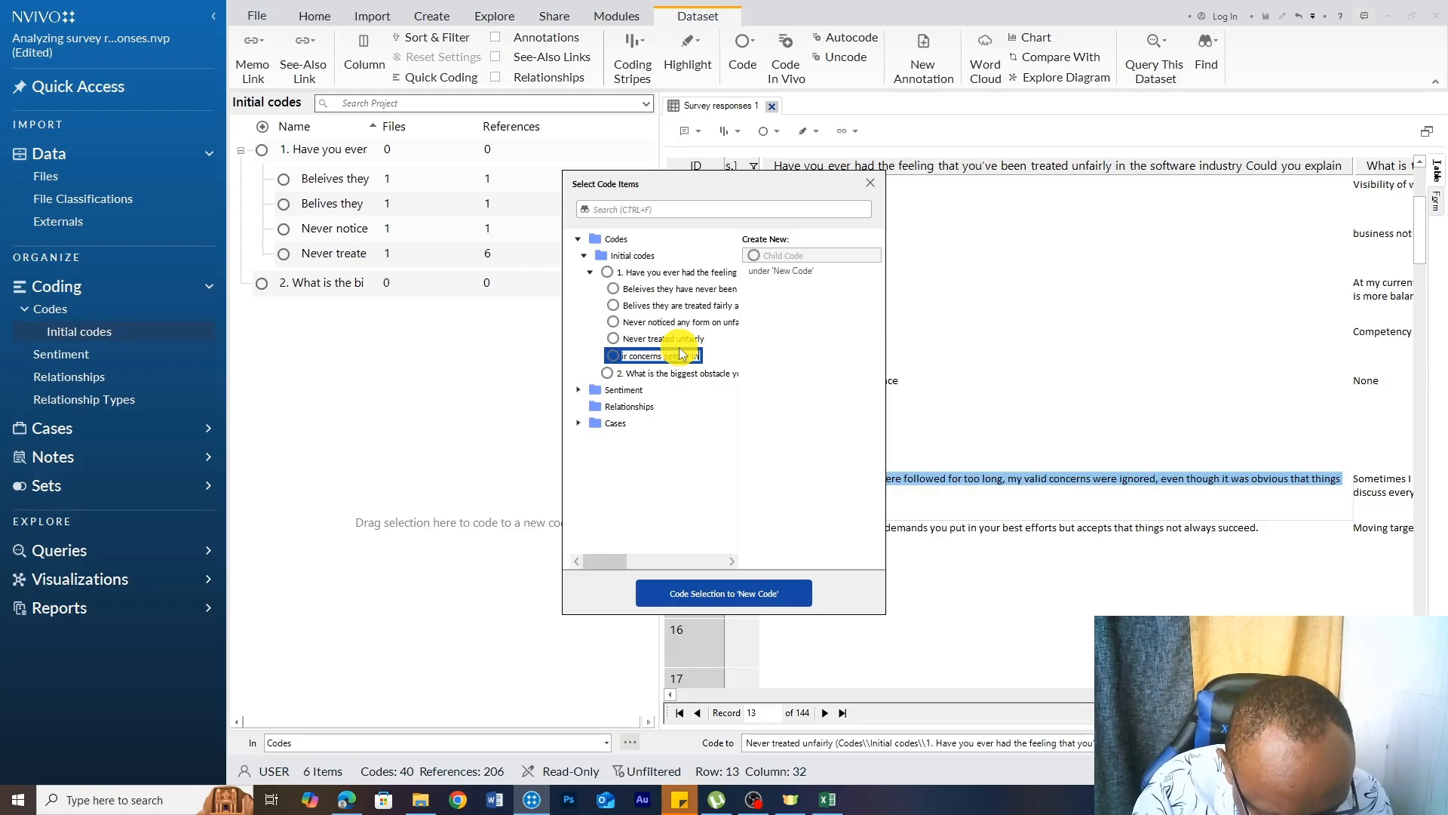
pyautogui.press('Return')
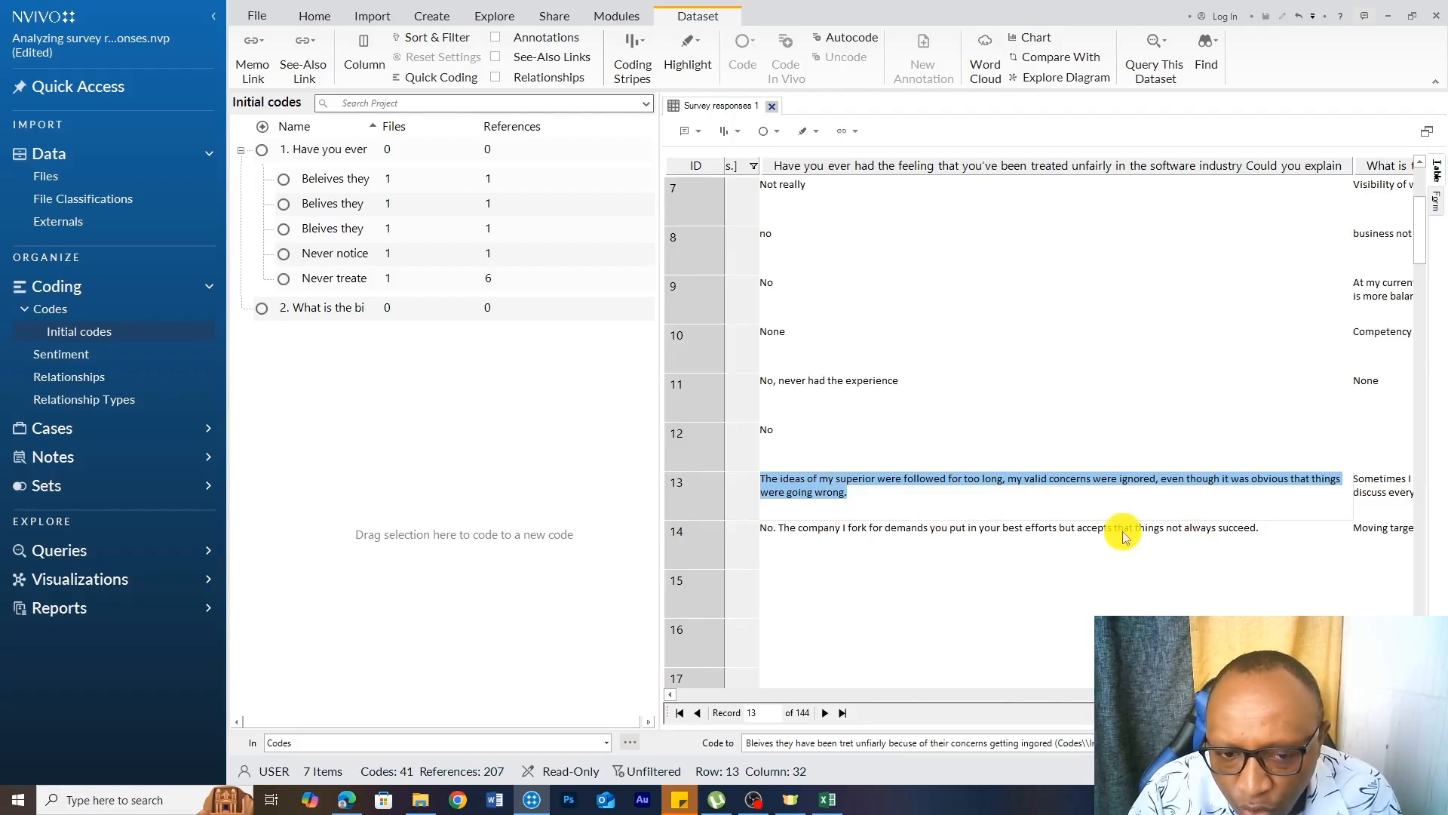
# - Code the full row 14 answer about the company demanding best efforts to the existing "Never treated unfairly" code
pyautogui.click(1272, 528)
pyautogui.moveTo(763, 526); pyautogui.dragTo(1277, 534)
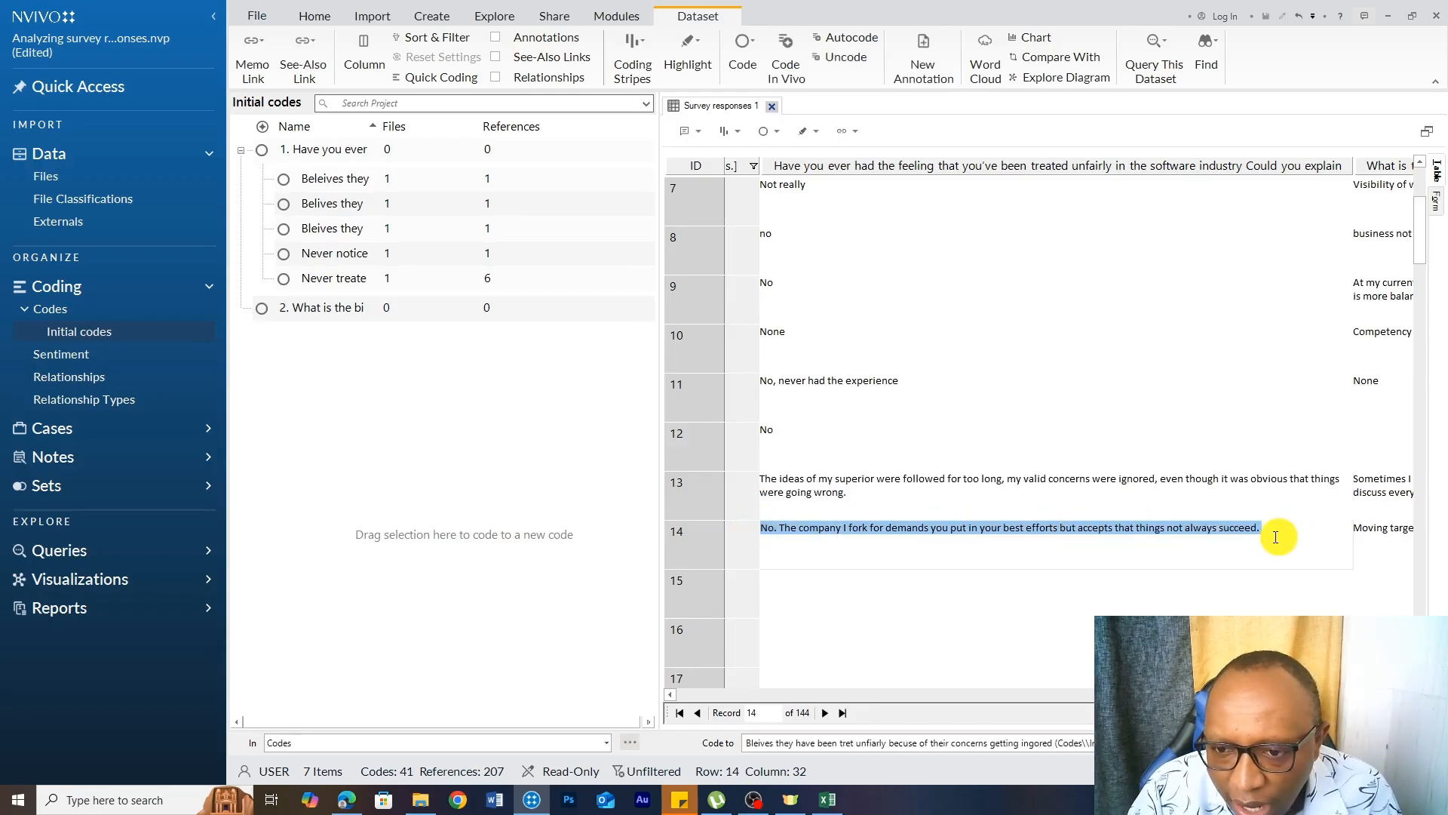
pyautogui.rightClick(1099, 532)
pyautogui.click(1147, 540)
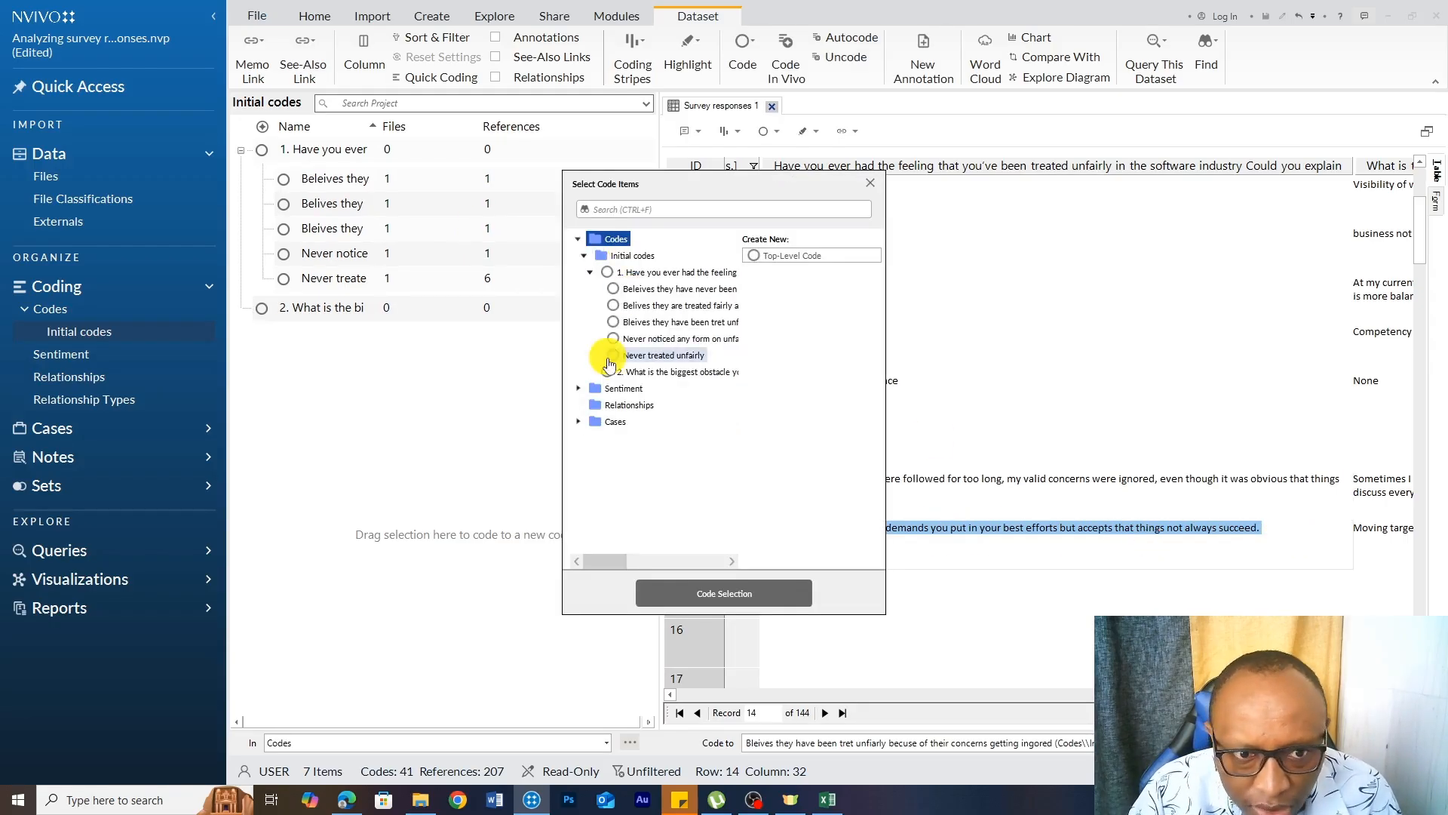
pyautogui.click(678, 355)
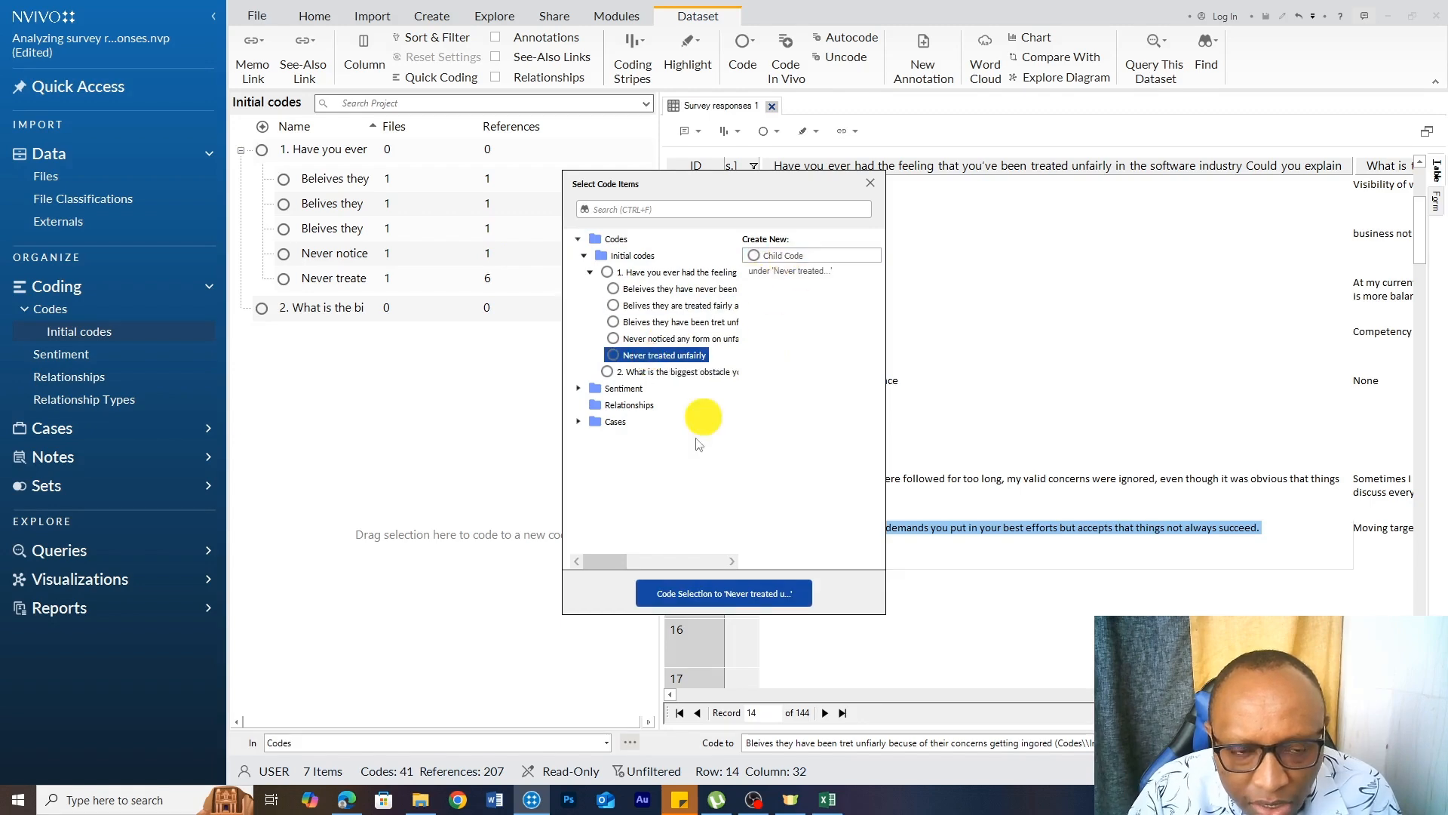
pyautogui.click(647, 593)
# - Code row 19's answer to a new question 1 child code, "Belives they are treated unfiarly by the management whot do nto give them crediit and benfit finacalay"
pyautogui.scroll(-4, 997, 503)
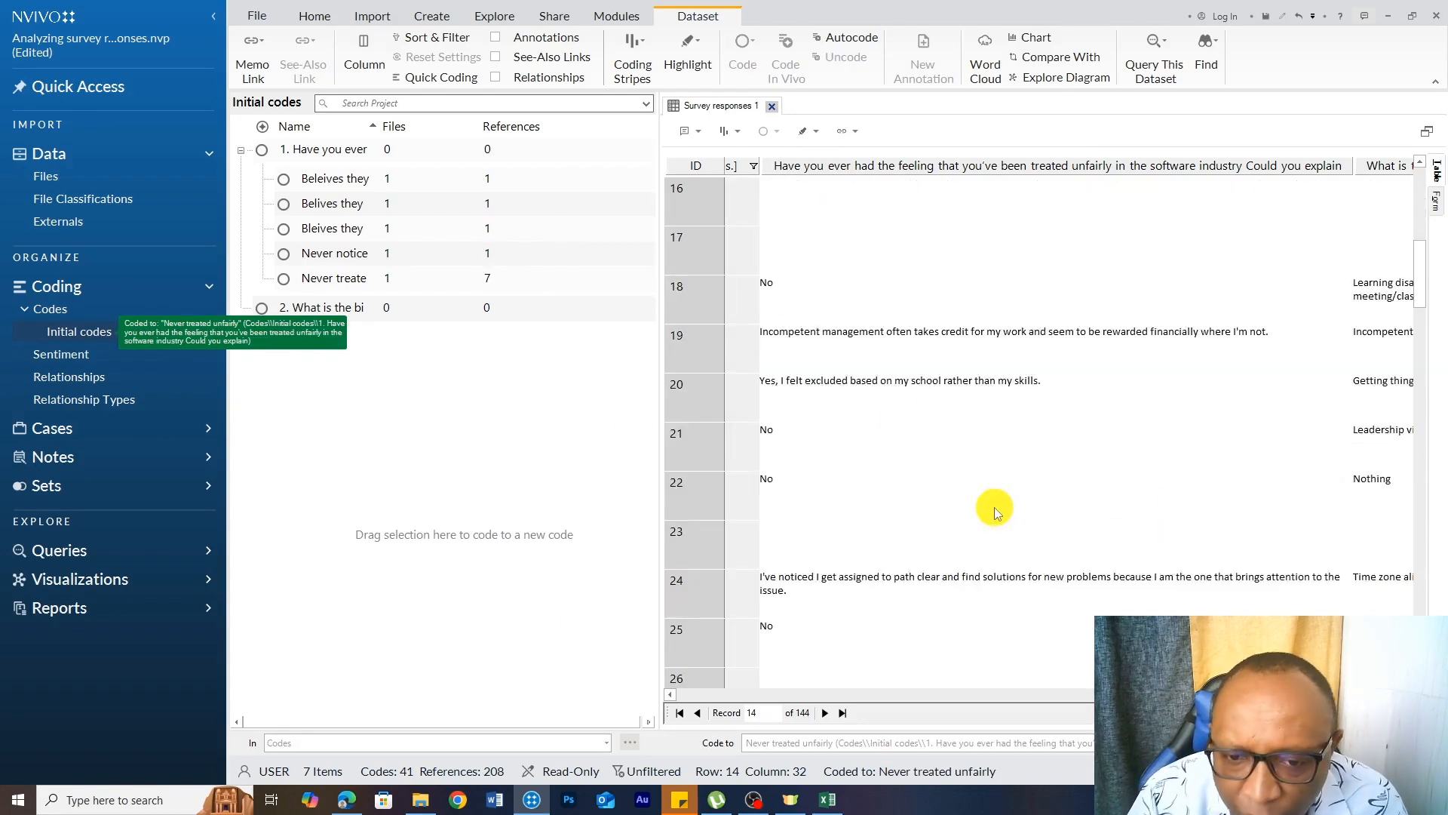
pyautogui.scroll(2, 988, 490)
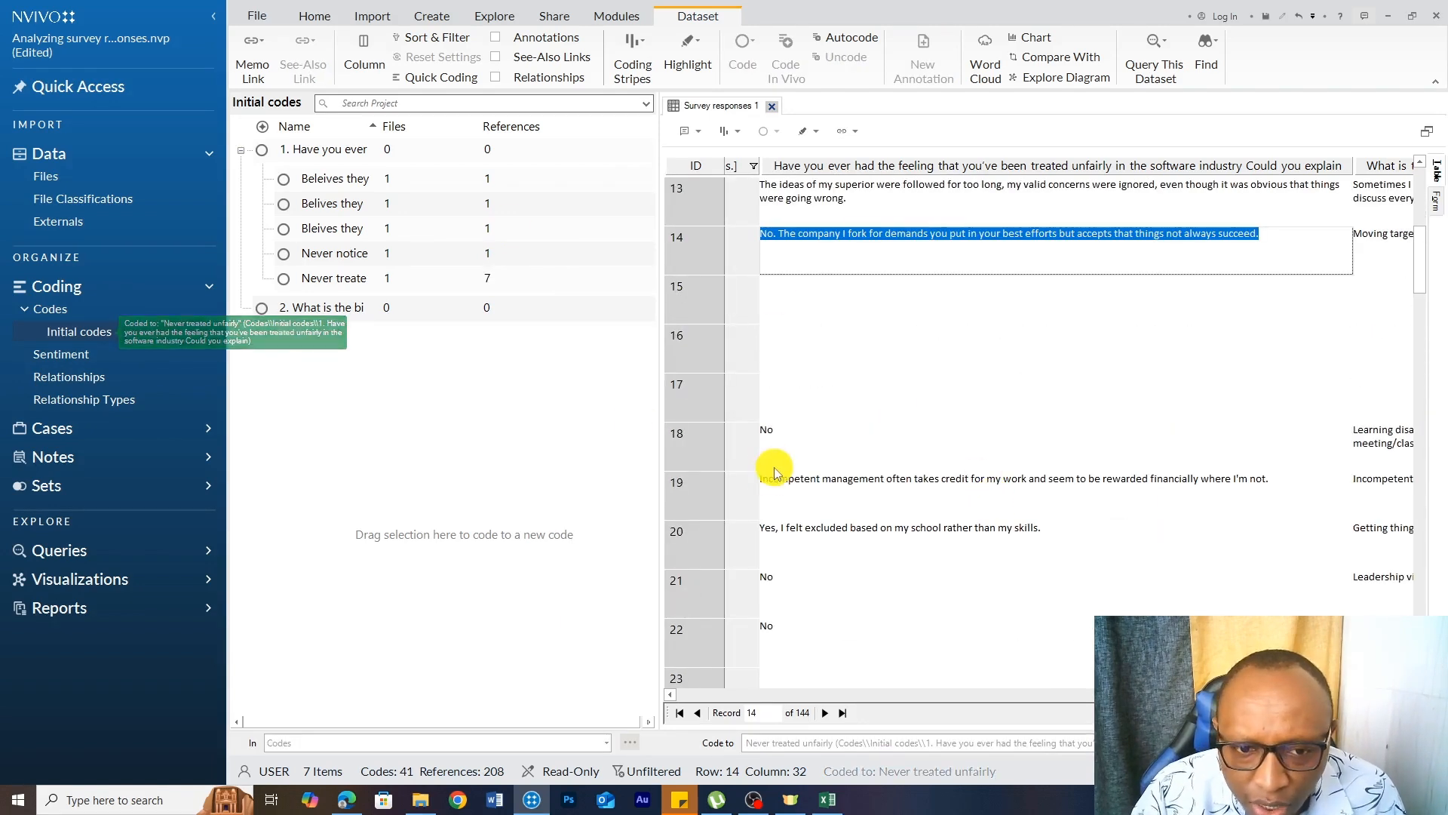
pyautogui.click(1268, 484)
pyautogui.click(760, 477)
pyautogui.moveTo(760, 476); pyautogui.dragTo(1270, 480)
pyautogui.rightClick(1176, 481)
pyautogui.click(1229, 489)
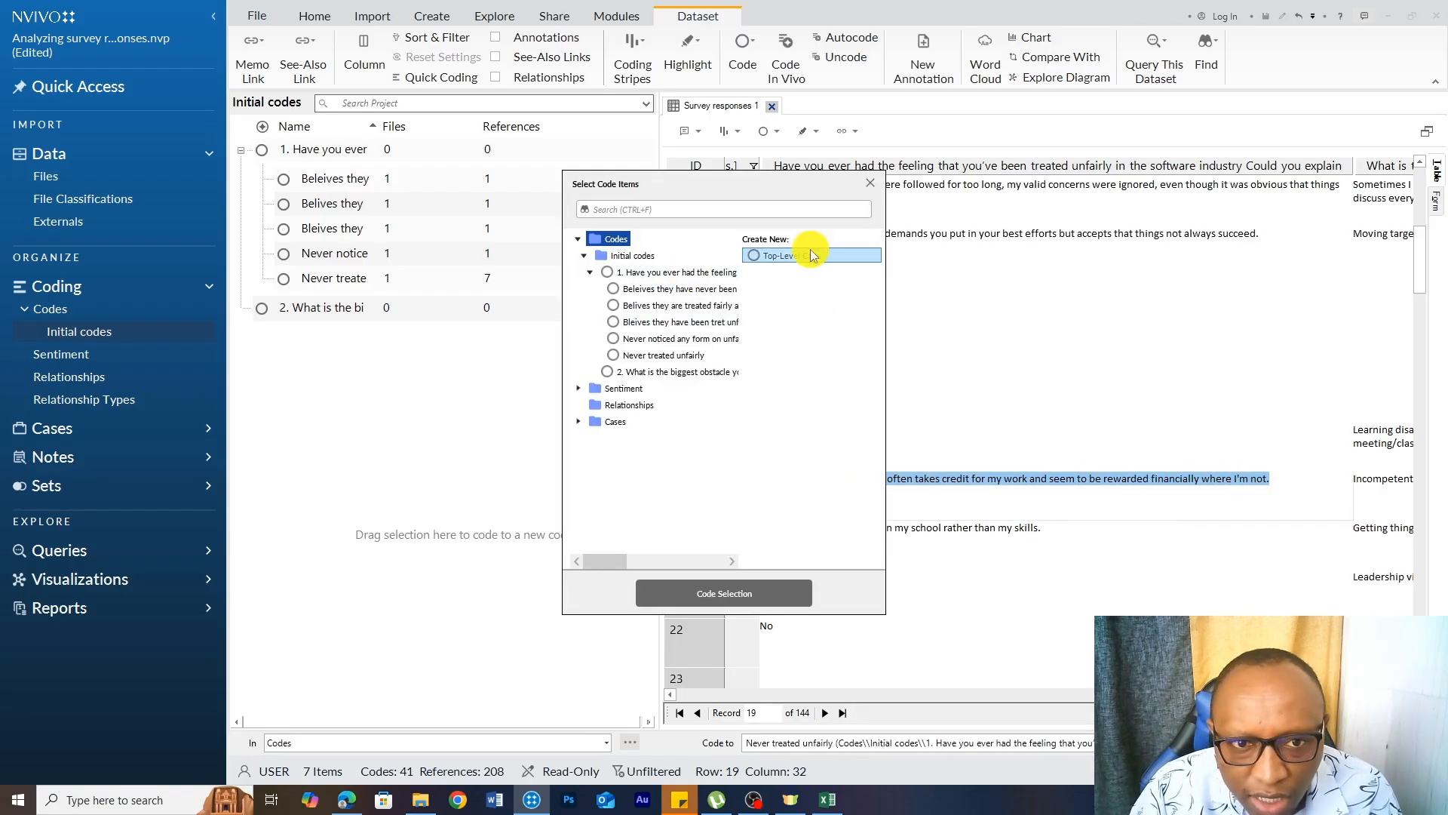
pyautogui.click(644, 271)
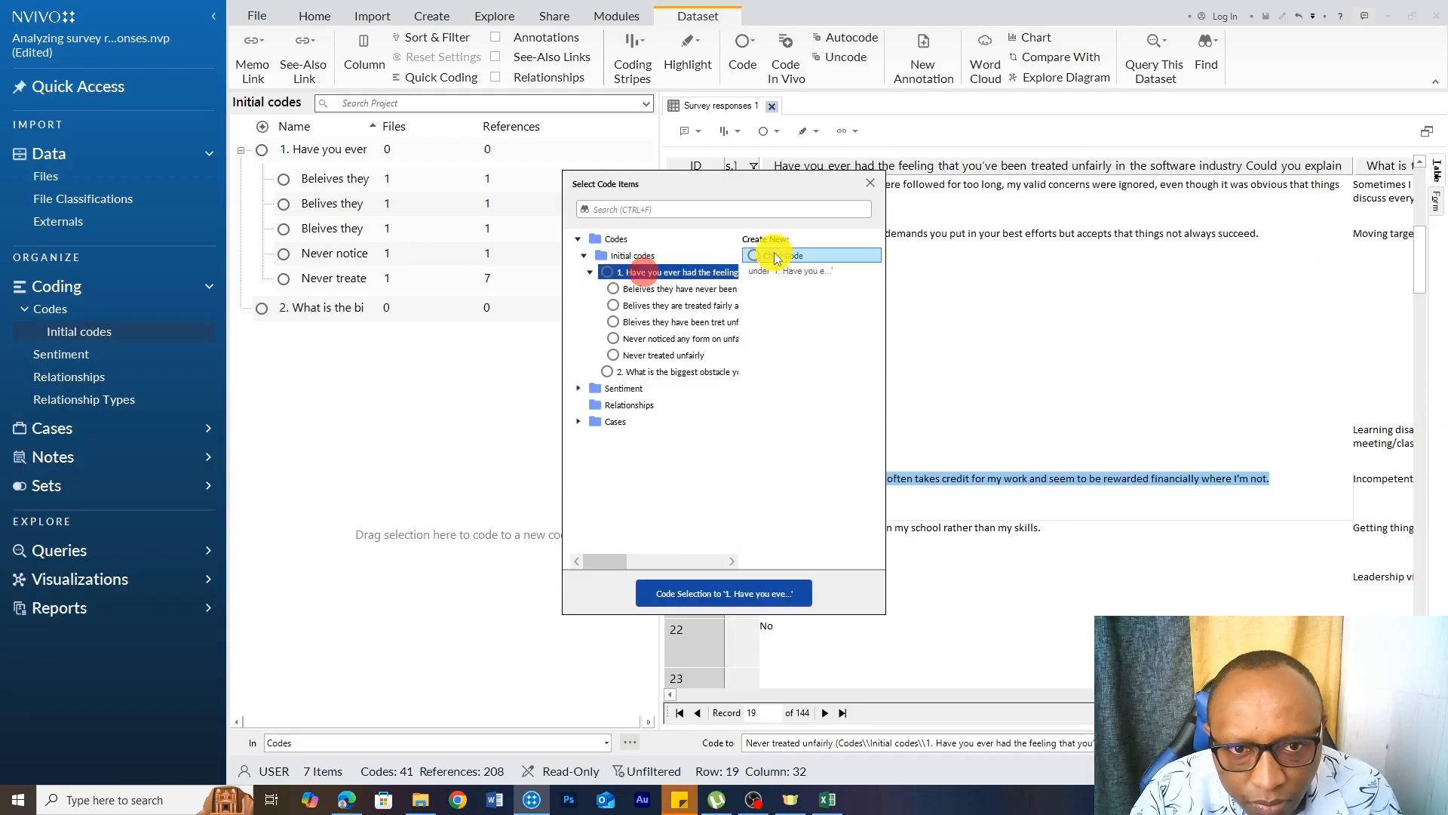
pyautogui.click(777, 257)
pyautogui.write('Belive')
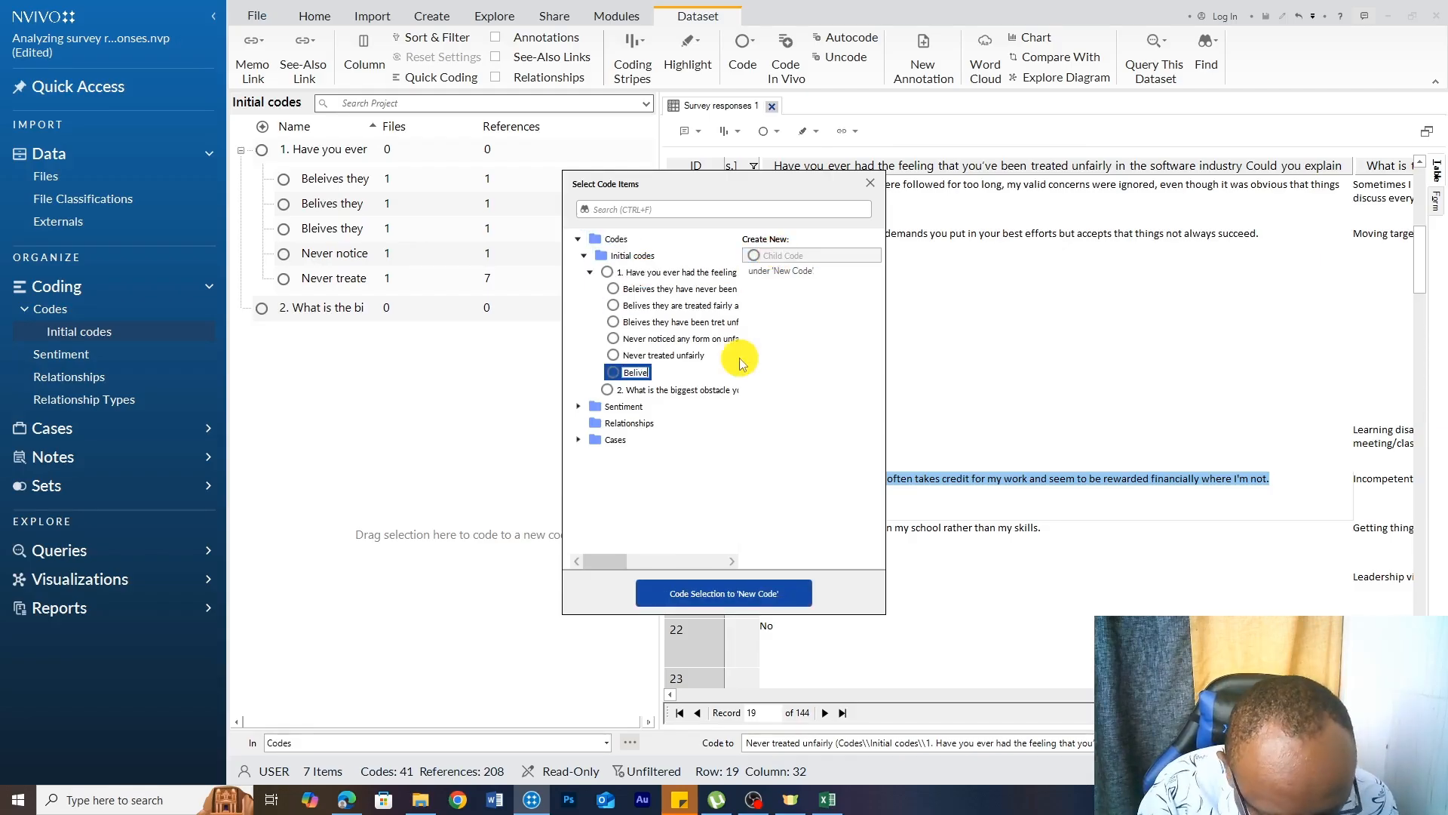
pyautogui.write('s they are ')
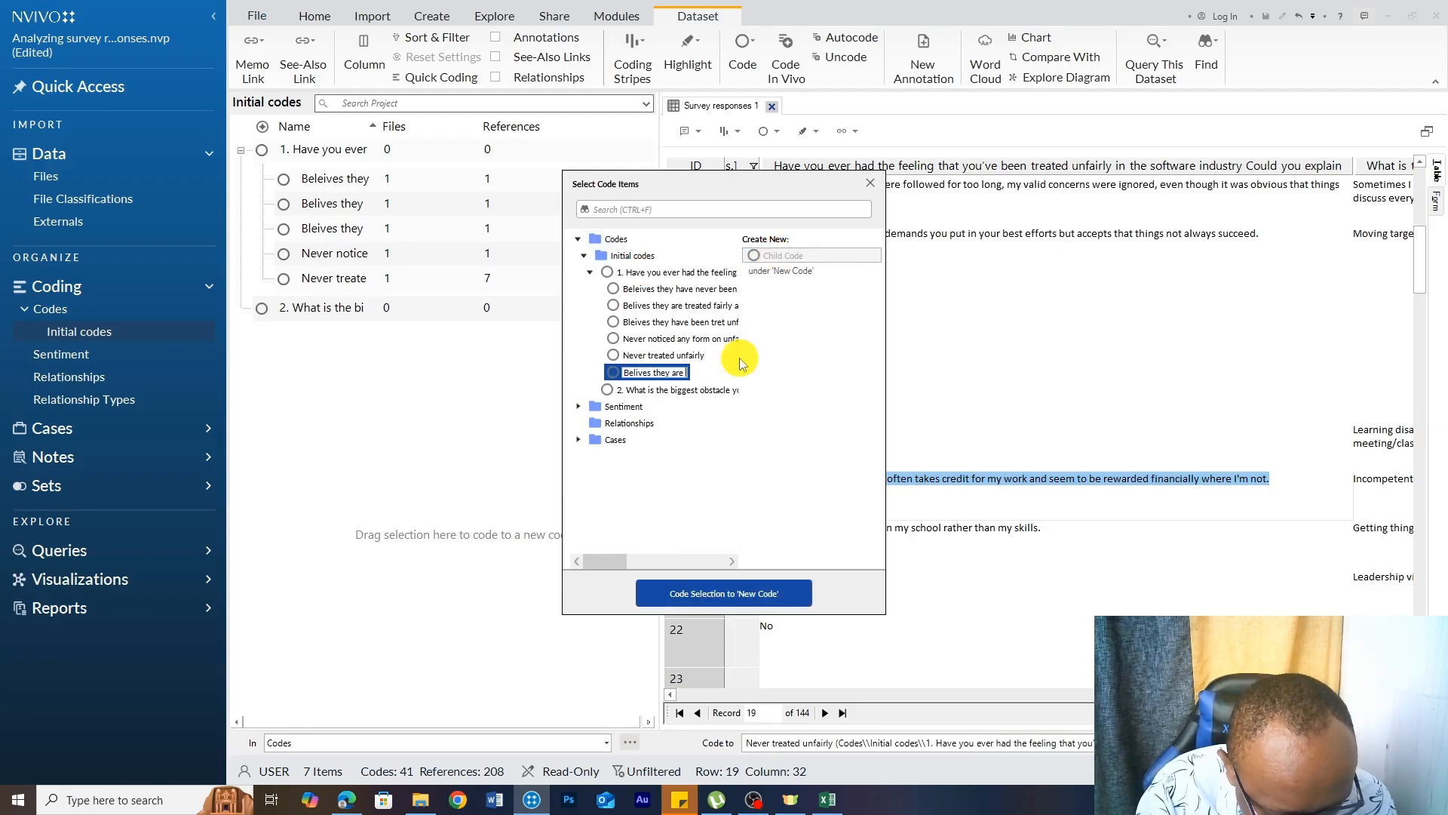
pyautogui.write('treated unfairl')
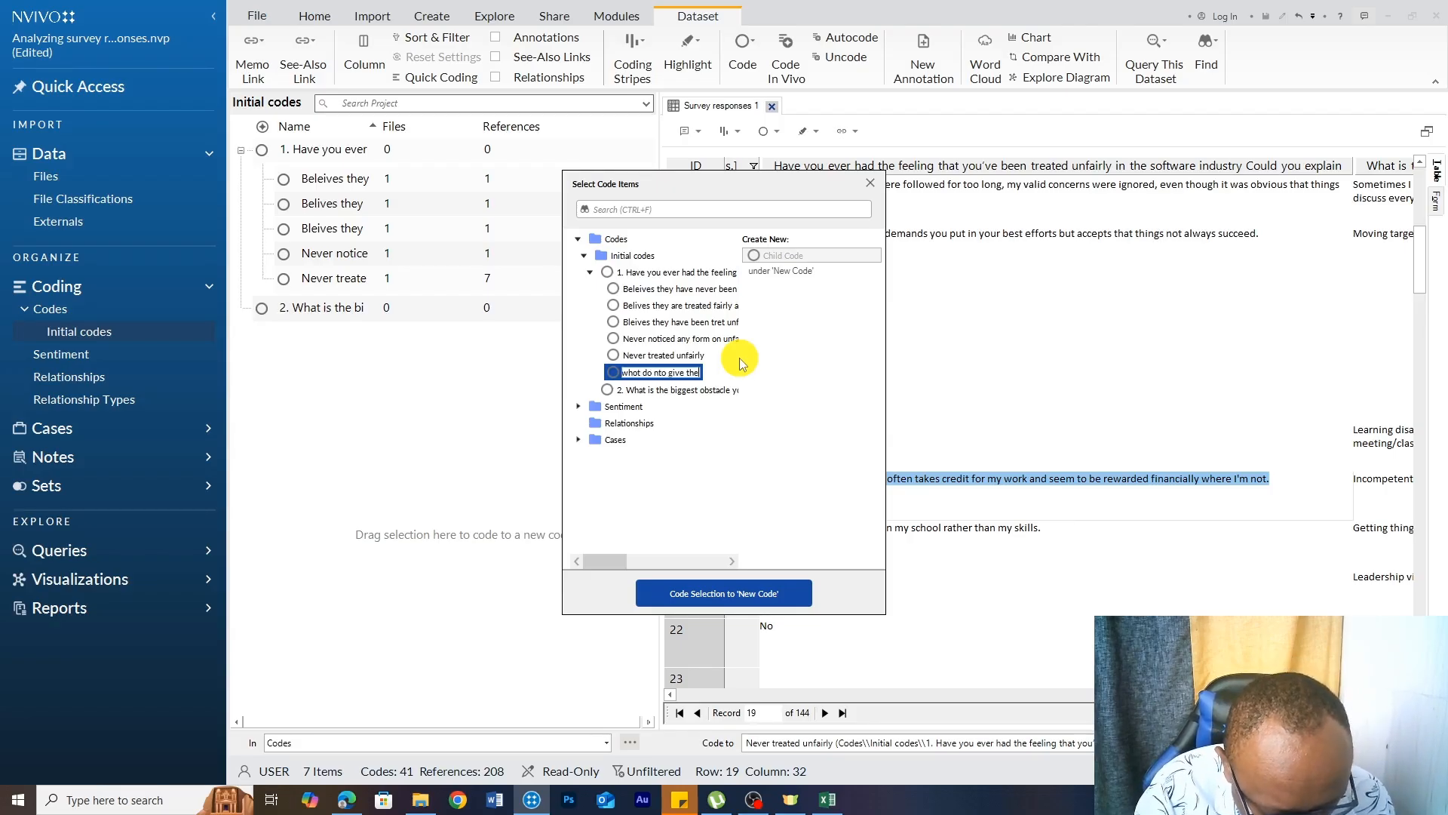
pyautogui.write('m crediit ')
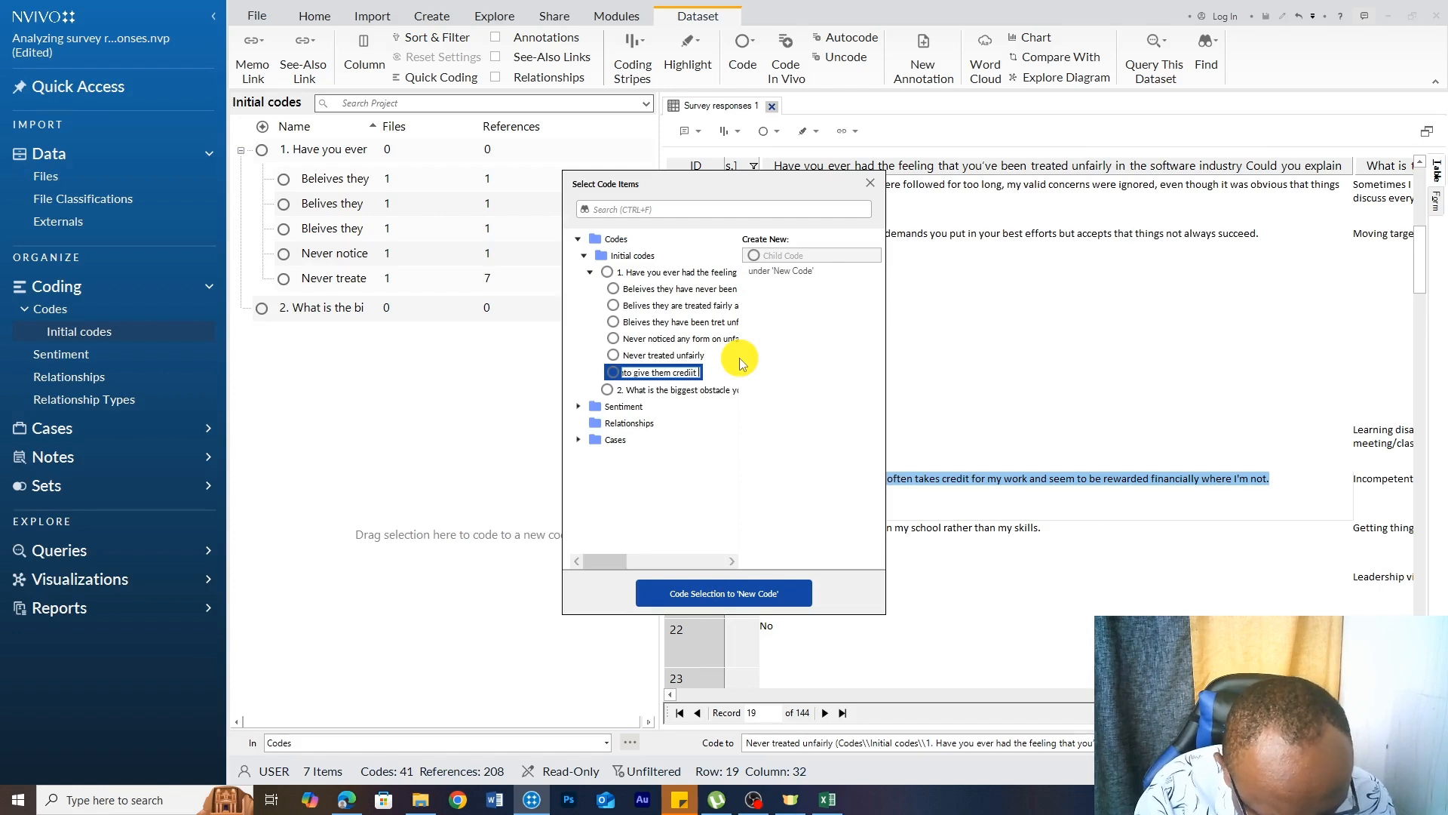
pyautogui.write('and benfit')
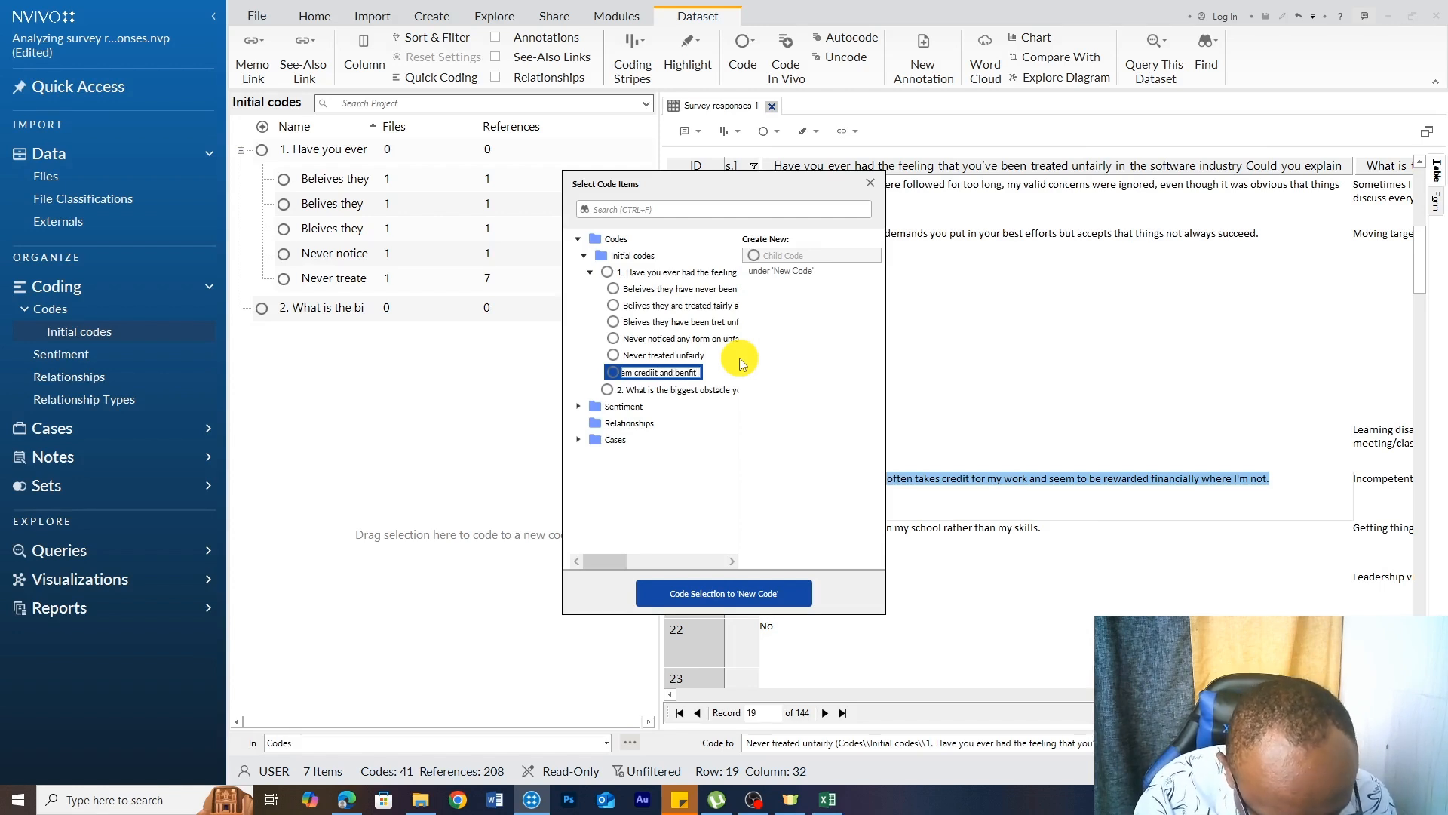
pyautogui.write(' finacalay')
pyautogui.press('Return')
# - Correct the new code's name so it begins "Beleives they are treated unfairly by the management who do not give them credit"
pyautogui.rightClick(346, 228)
pyautogui.click(431, 550)
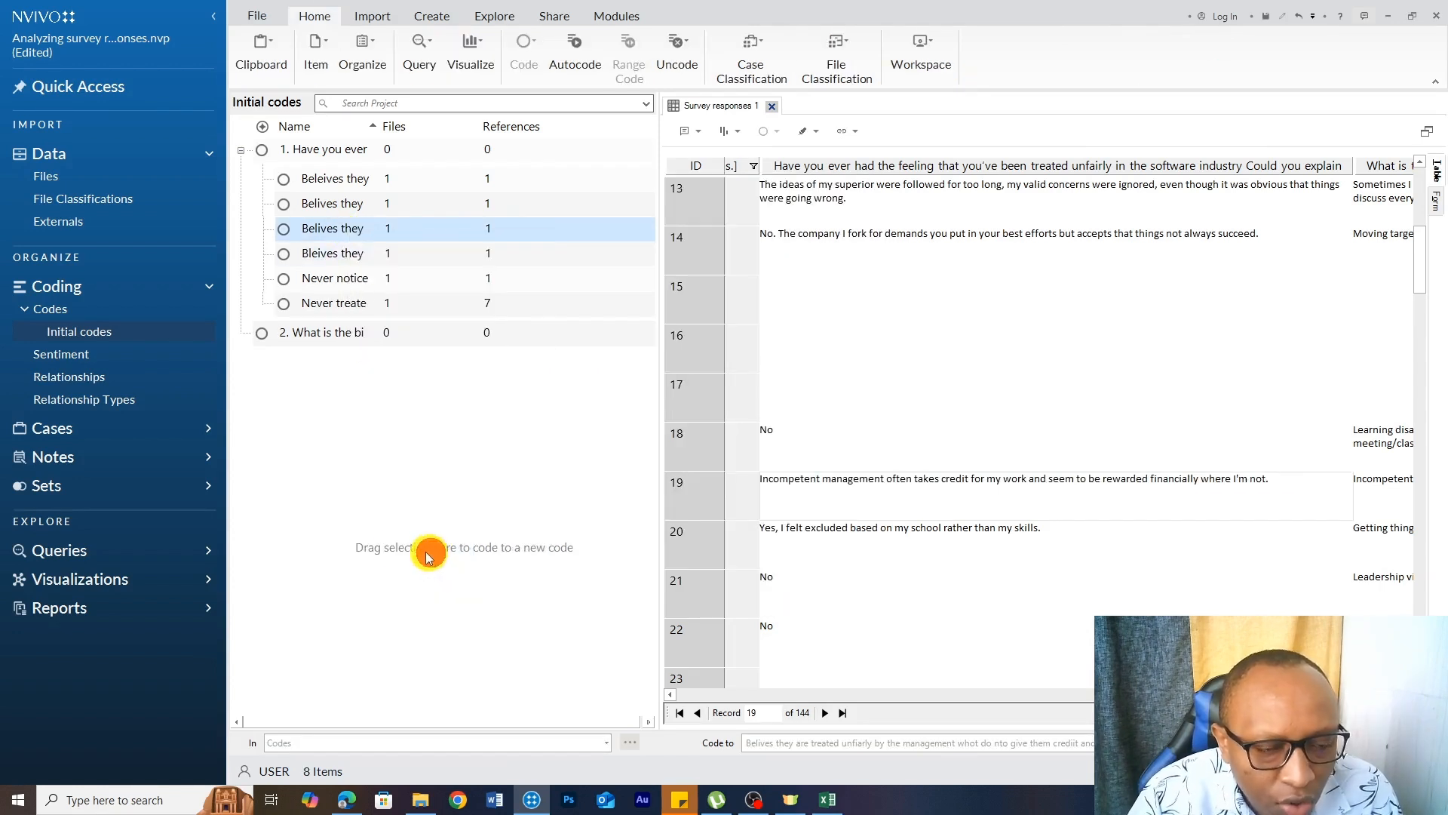
pyautogui.click(663, 307)
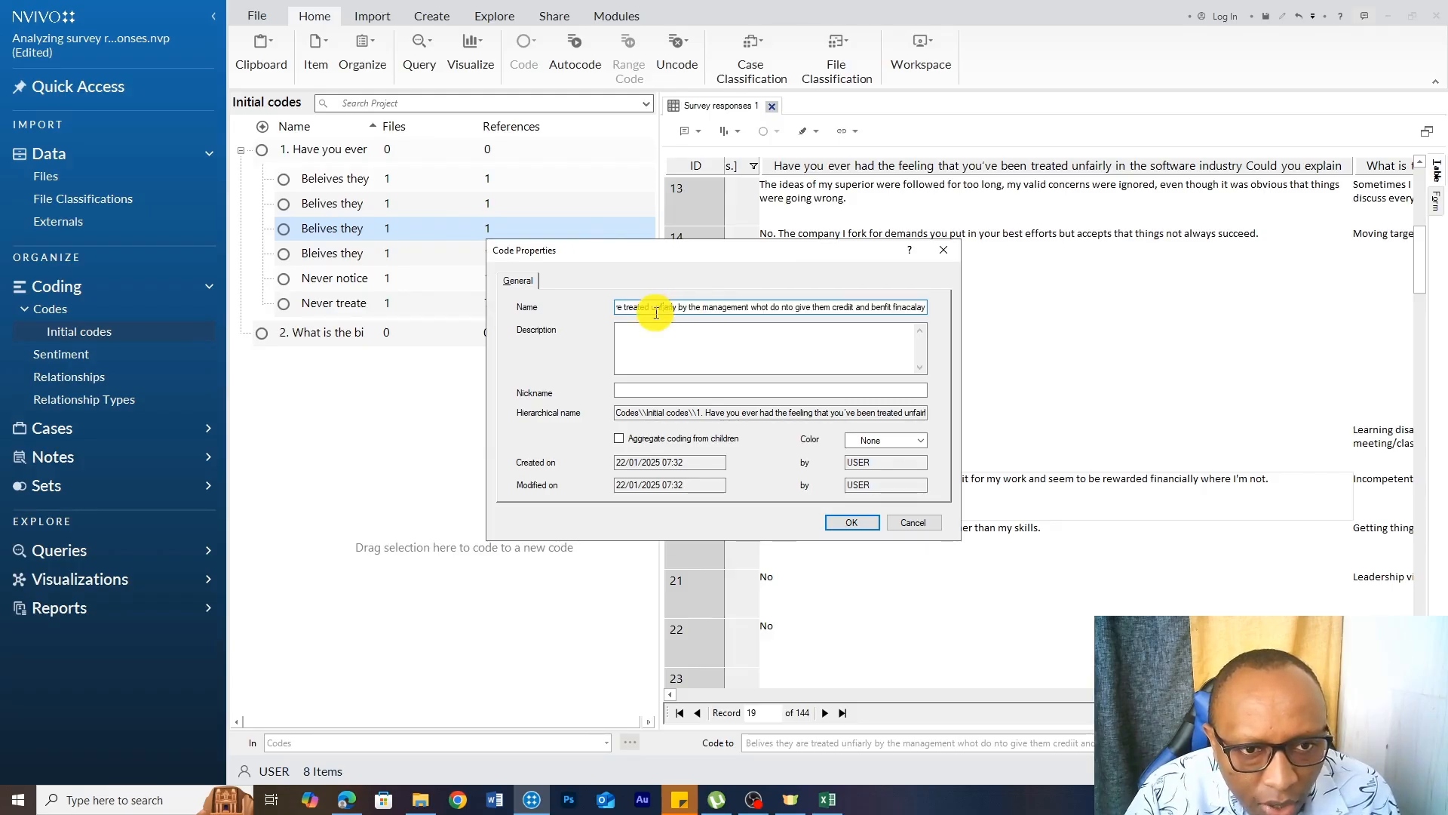
pyautogui.press('Home')
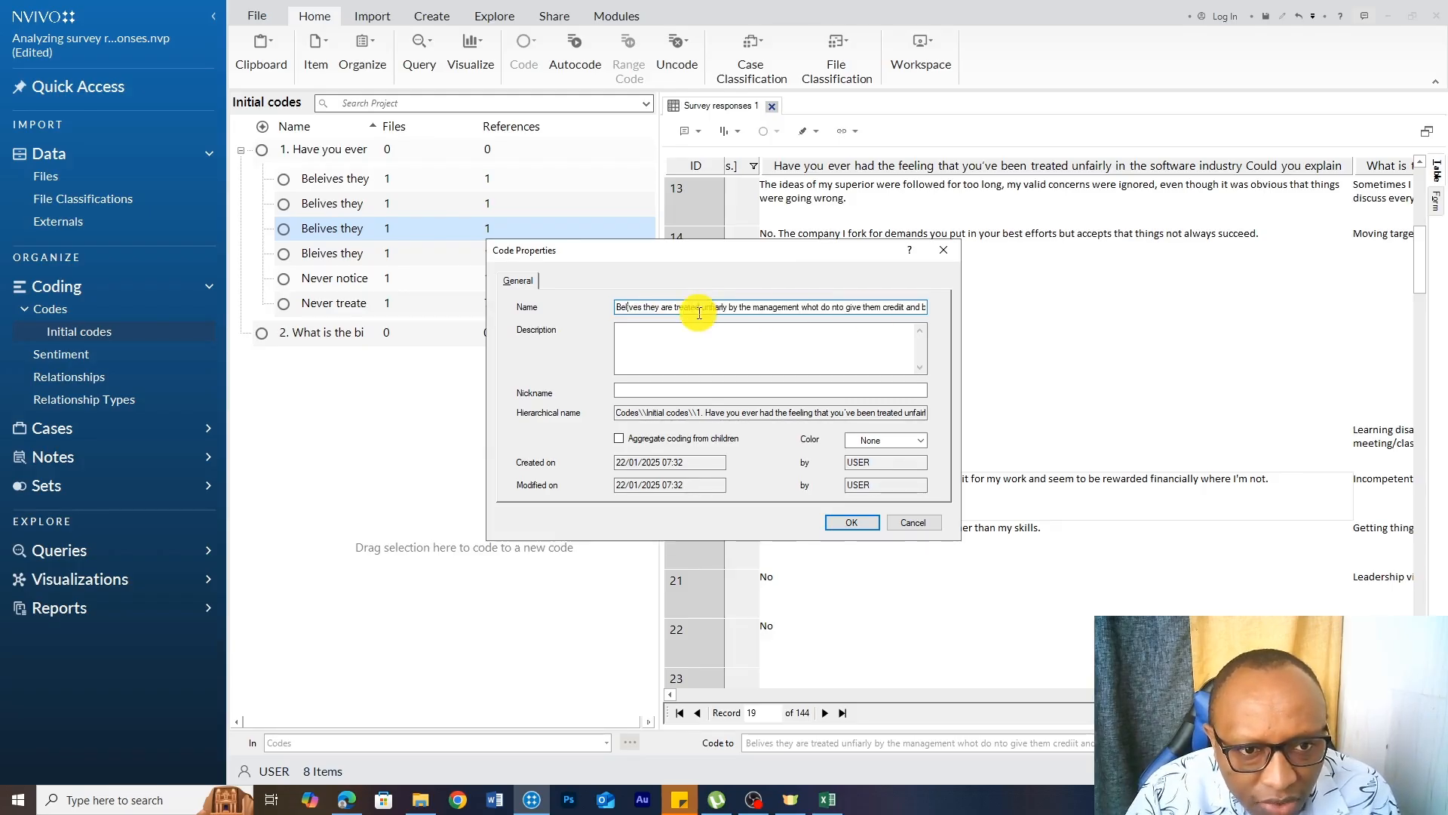
pyautogui.doubleClick(634, 308)
pyautogui.write('Beleives')
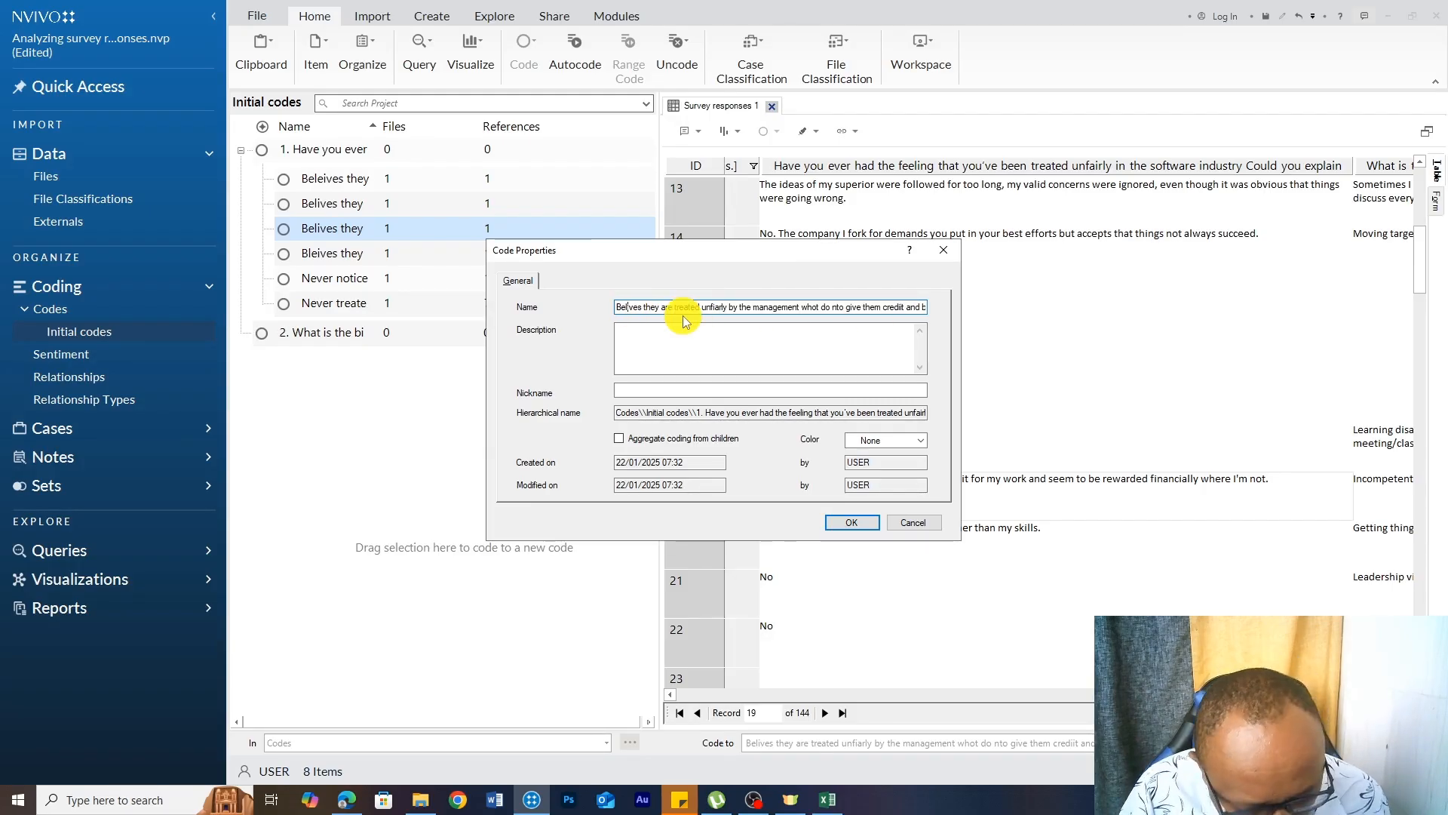
pyautogui.doubleClick(724, 308)
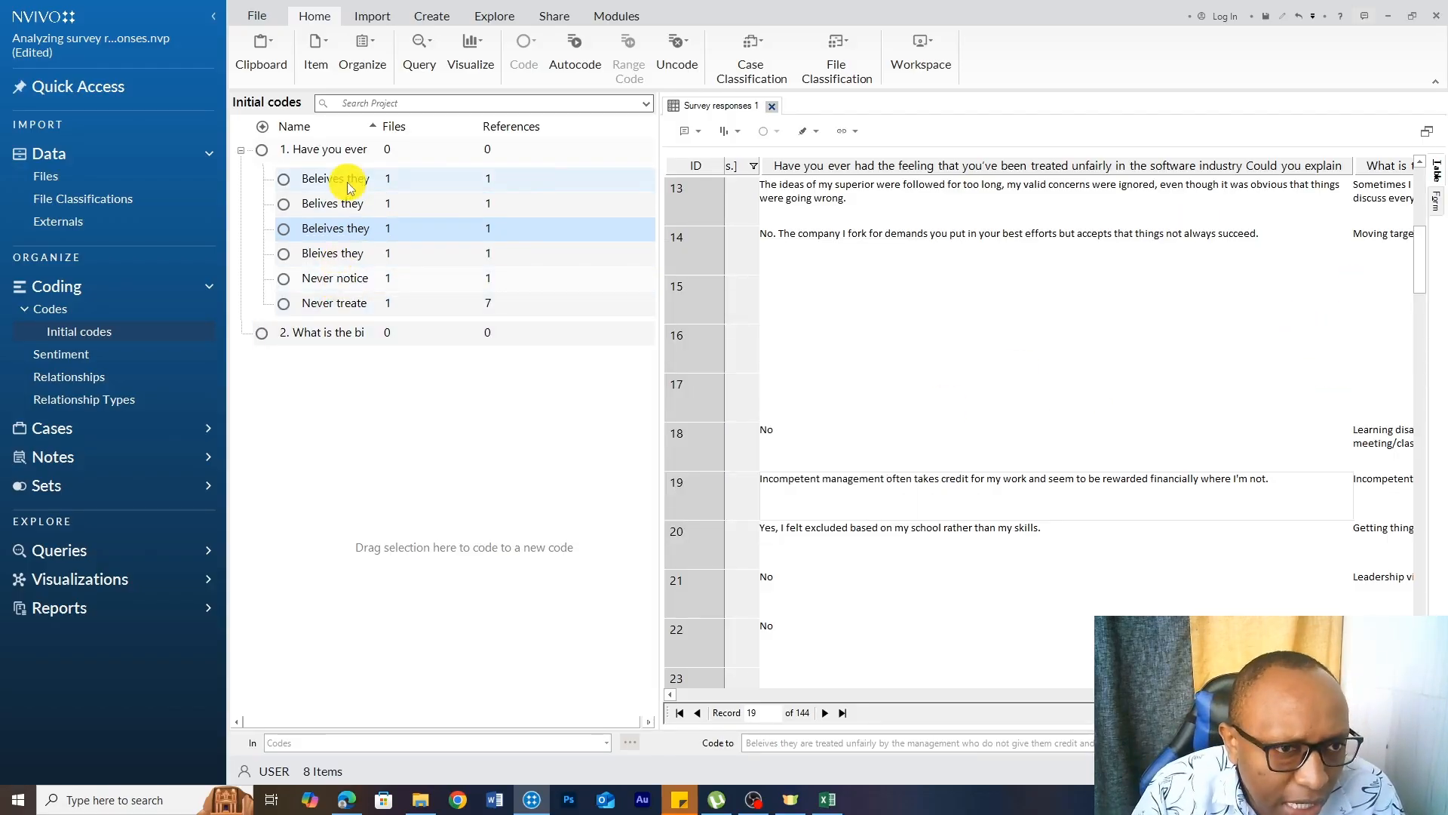
# - Turn on aggregate coding from children for the question 1 parent code
pyautogui.rightClick(379, 157)
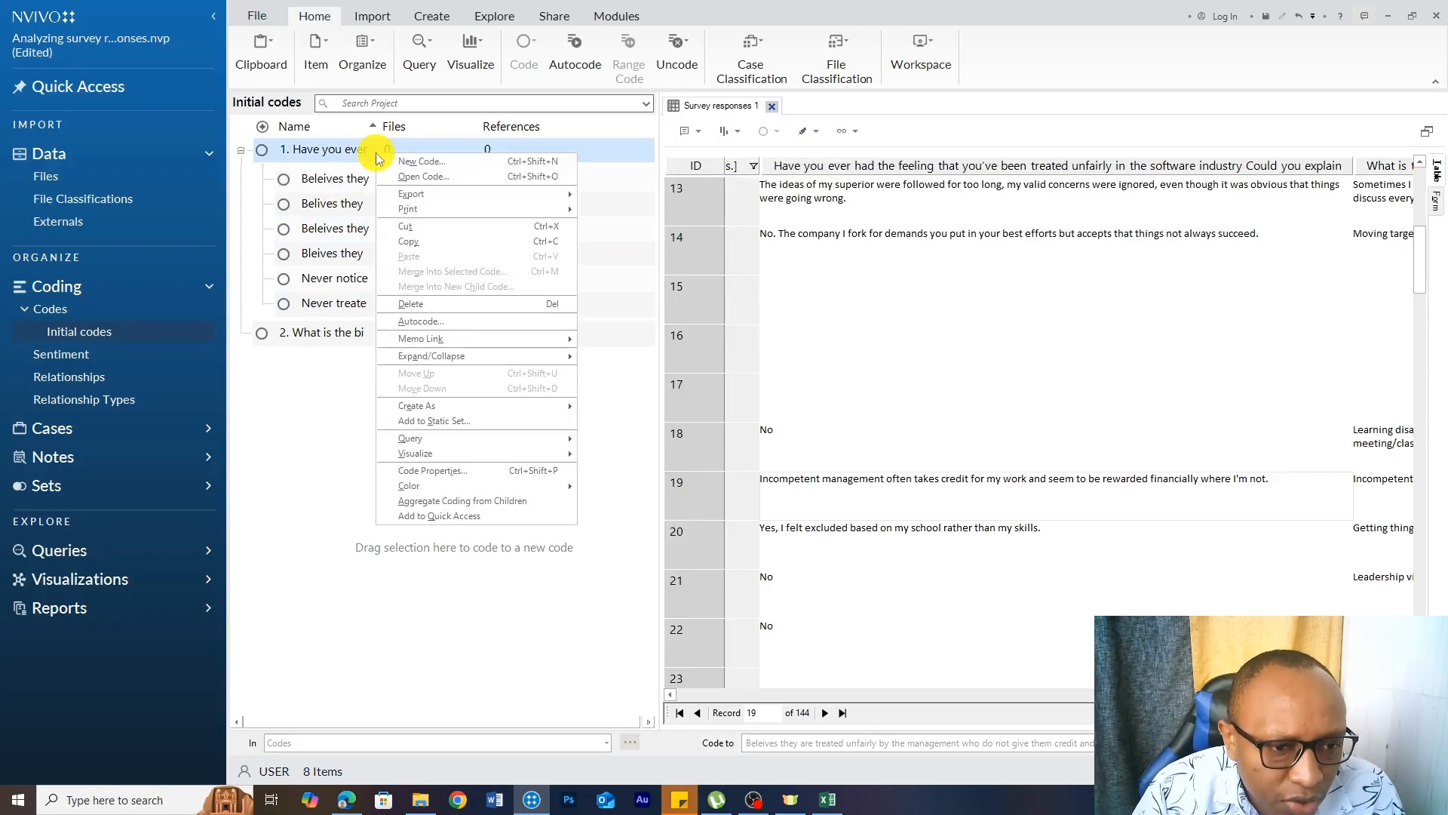
pyautogui.click(494, 501)
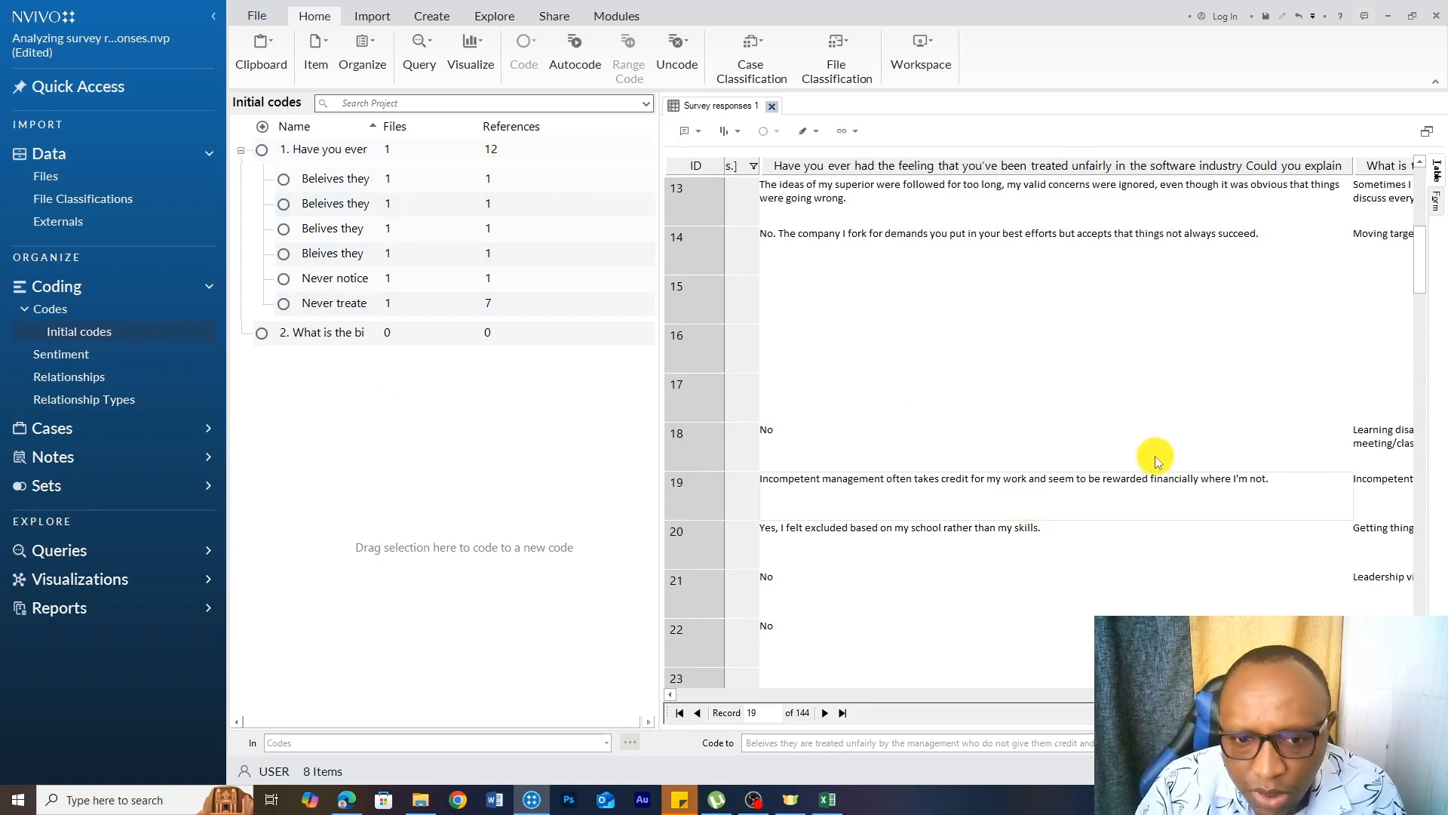
# - Open the "Beleives they have never been treated unfairly" code, follow its reference to the source answer in the dataset, and close the code
pyautogui.click(378, 204)
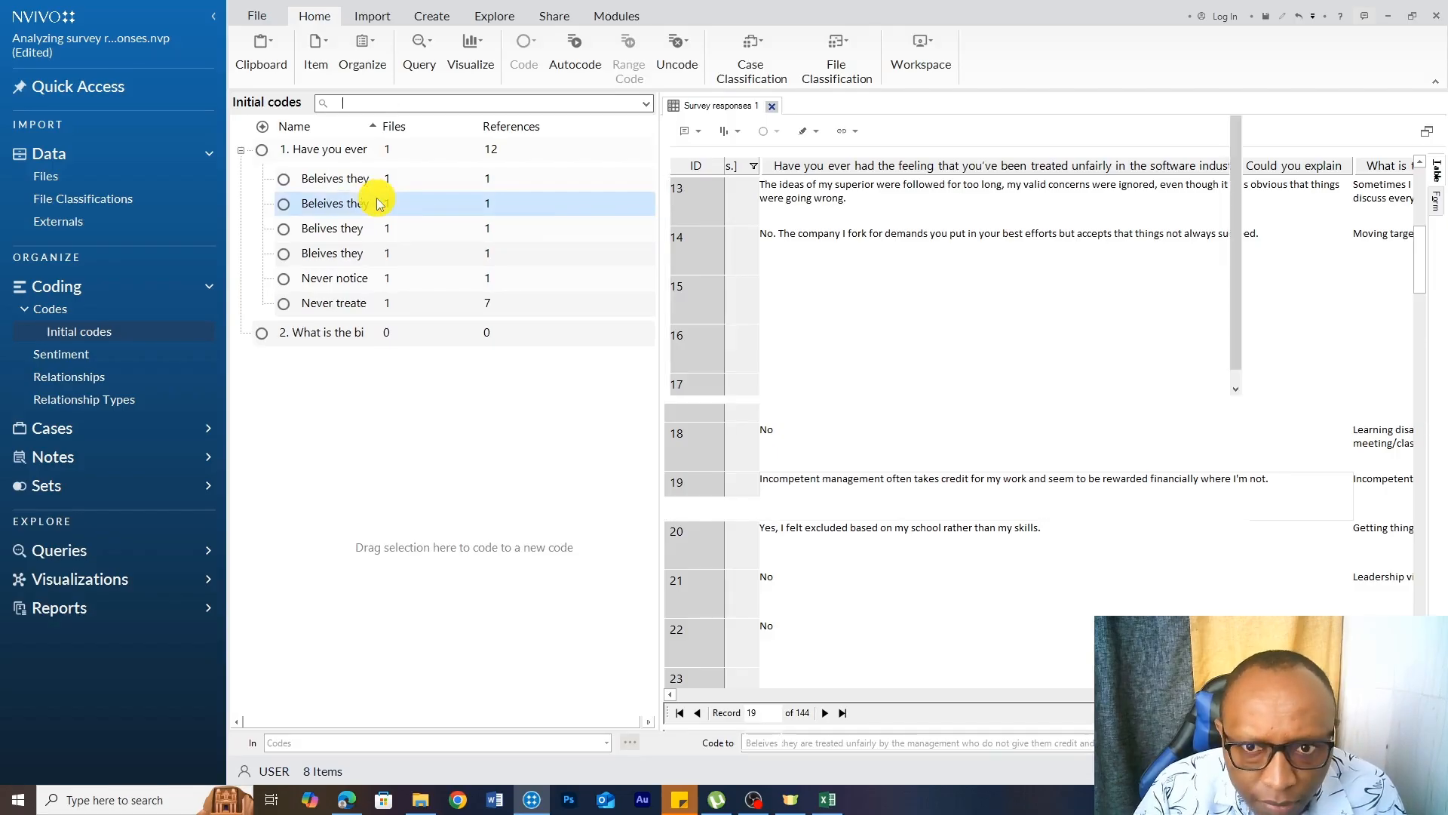
pyautogui.doubleClick(377, 200)
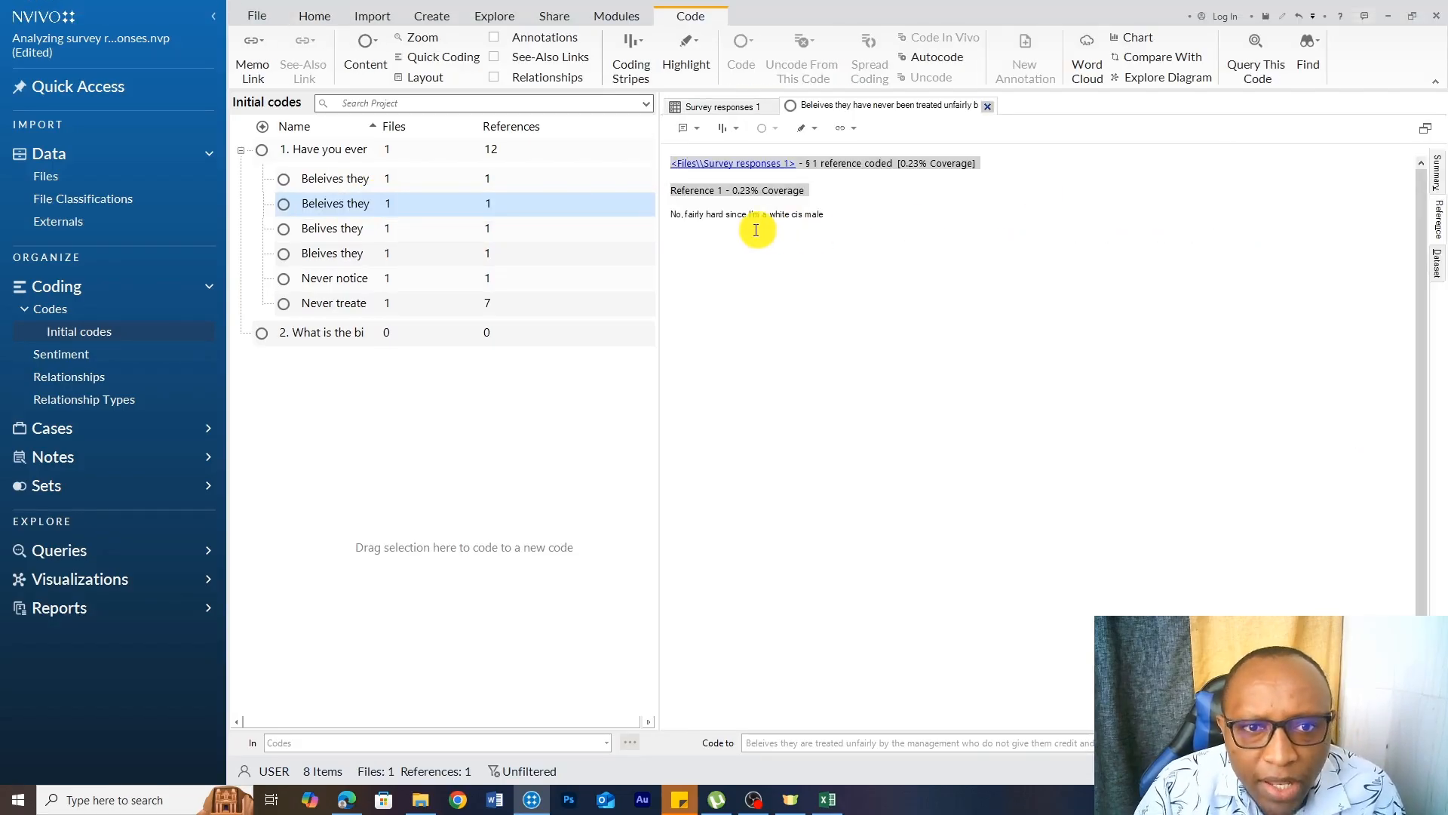
pyautogui.click(725, 166)
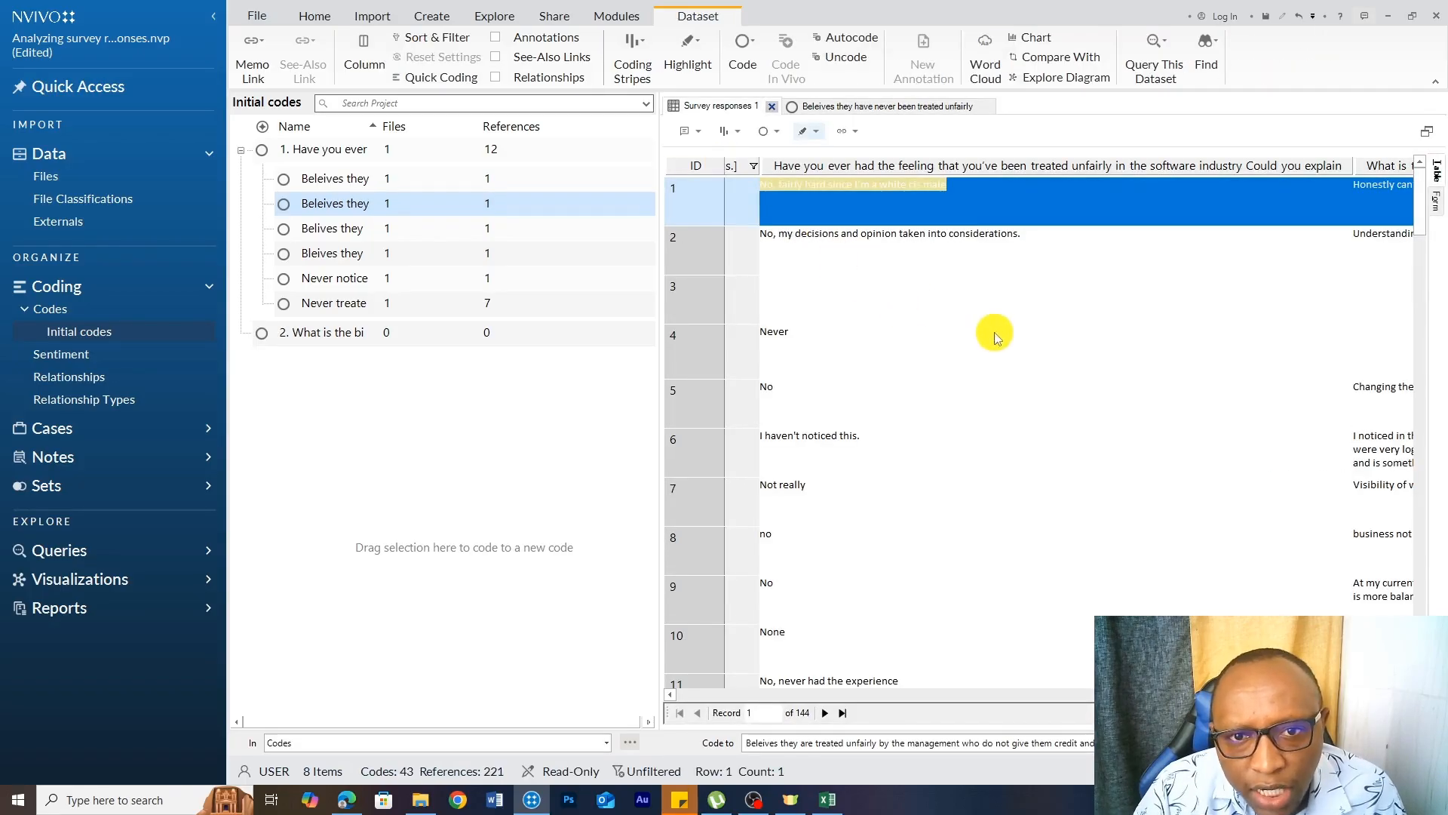
pyautogui.click(795, 187)
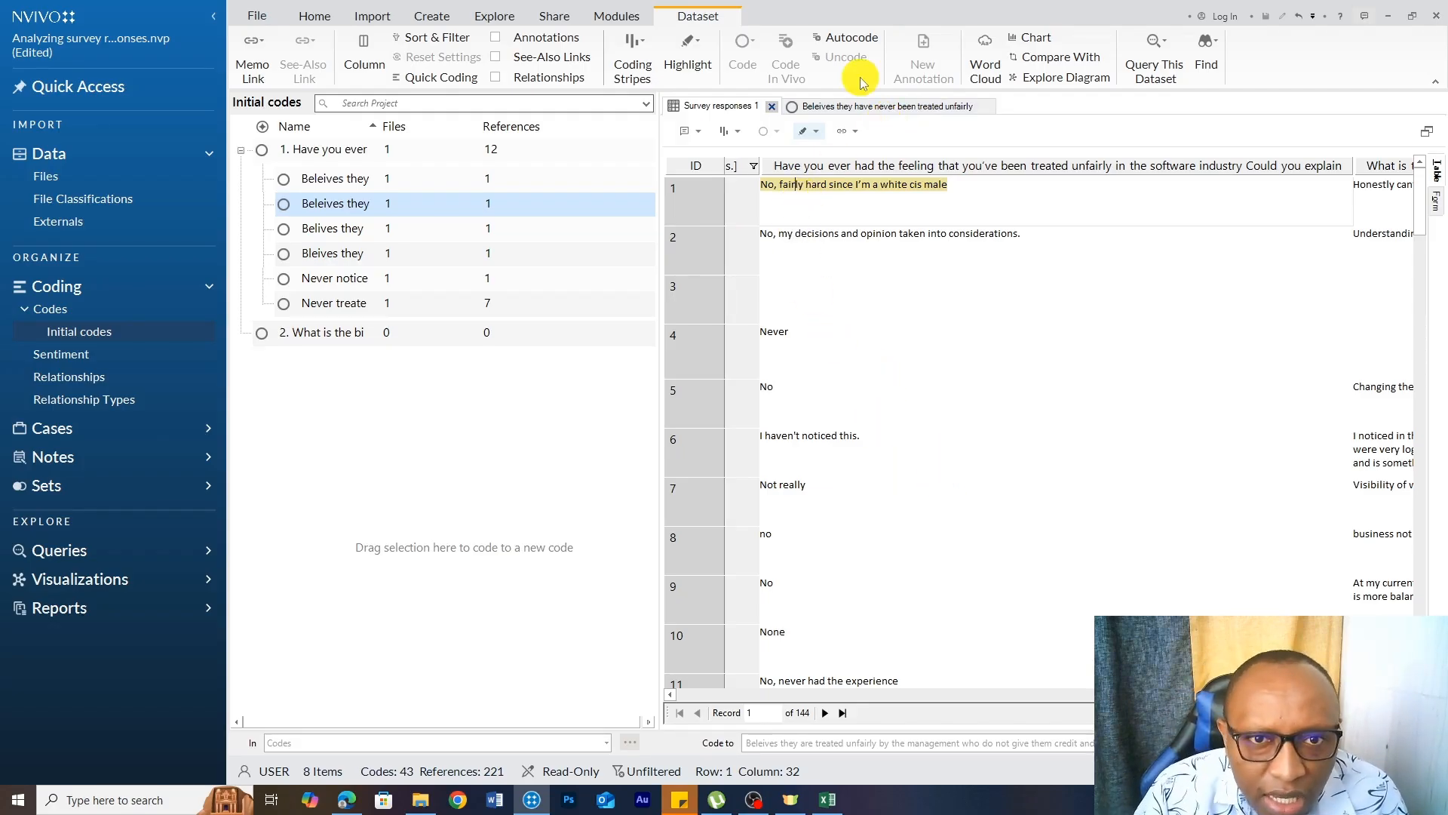
pyautogui.click(893, 105)
pyautogui.click(988, 105)
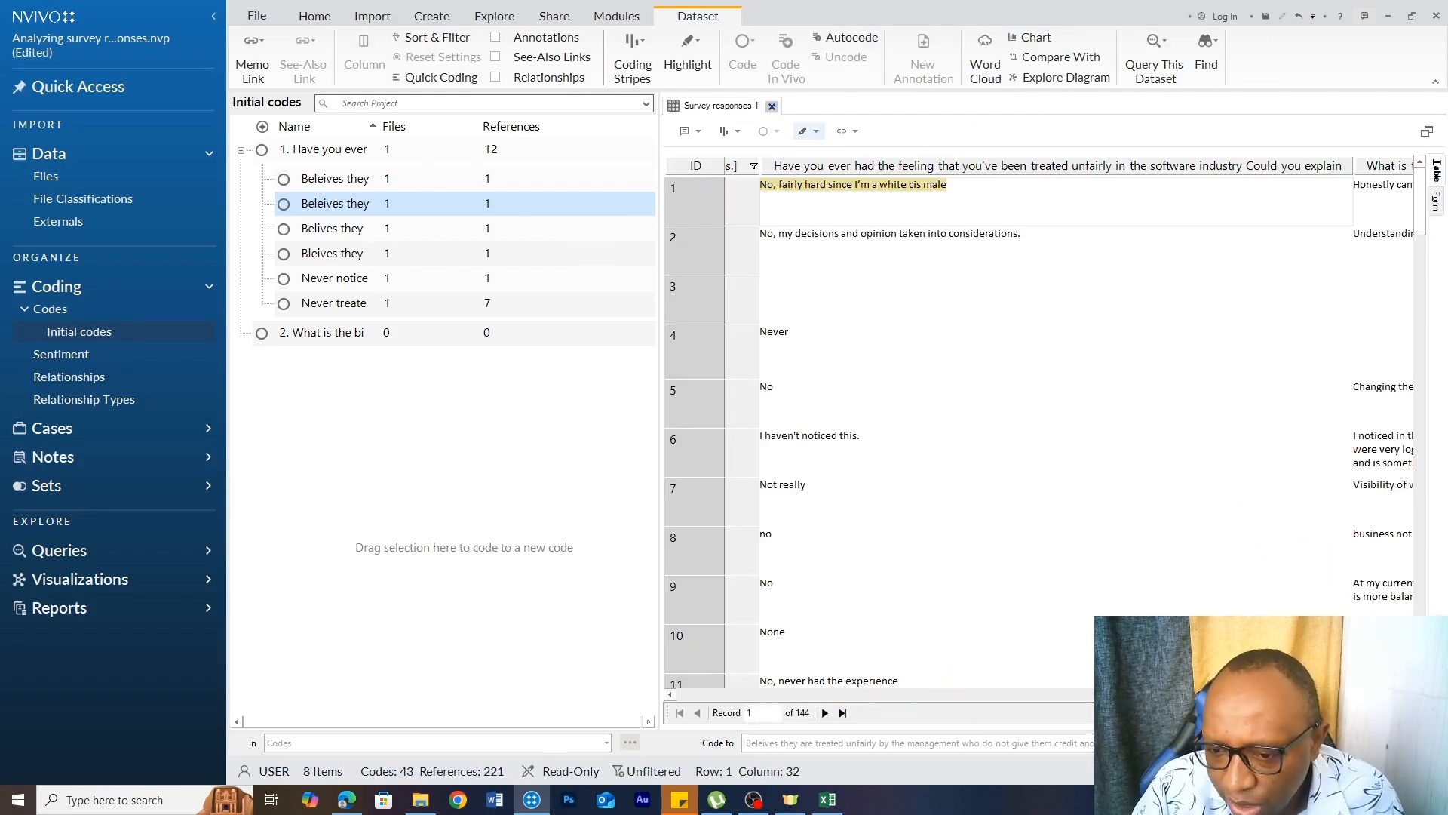
# - Code the row 1 biggest-obstacle answer to a new question 2 child code, "Finding well paying and ethical career oportunities", and expand question 2 in the code list
pyautogui.moveTo(1237, 693); pyautogui.dragTo(1244, 694)
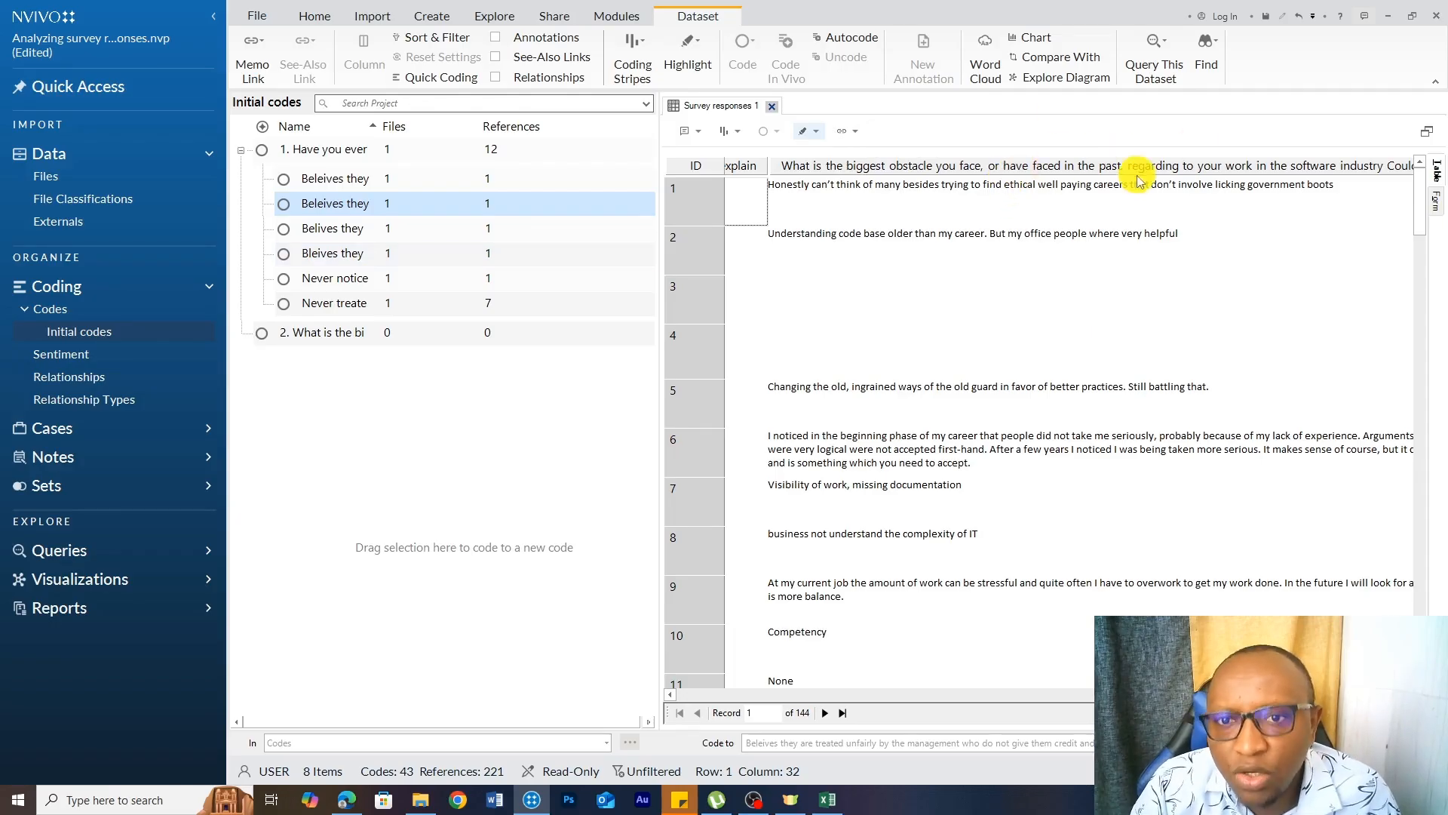
pyautogui.click(1196, 163)
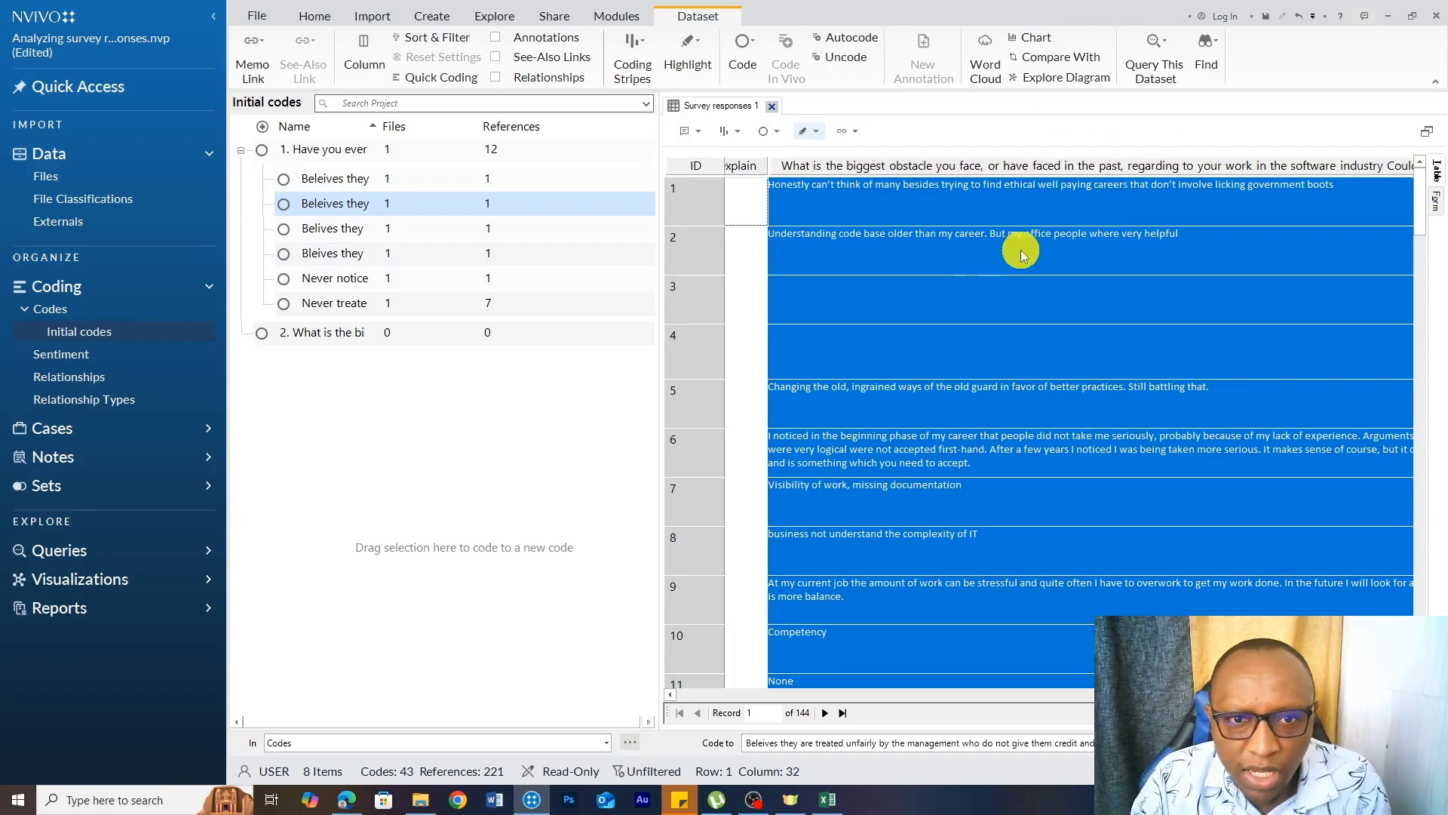
pyautogui.click(945, 209)
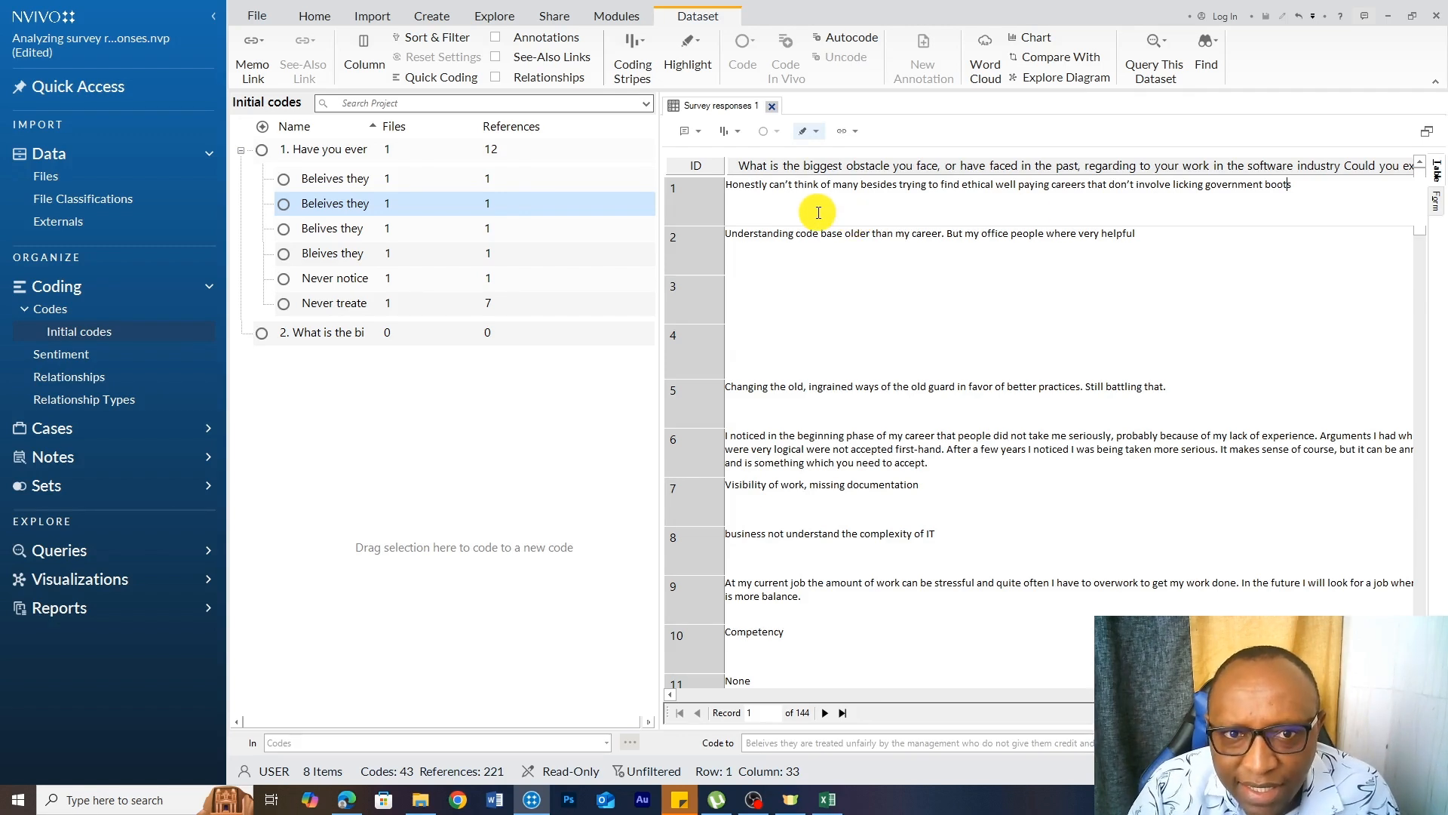
pyautogui.moveTo(1304, 185); pyautogui.dragTo(745, 190)
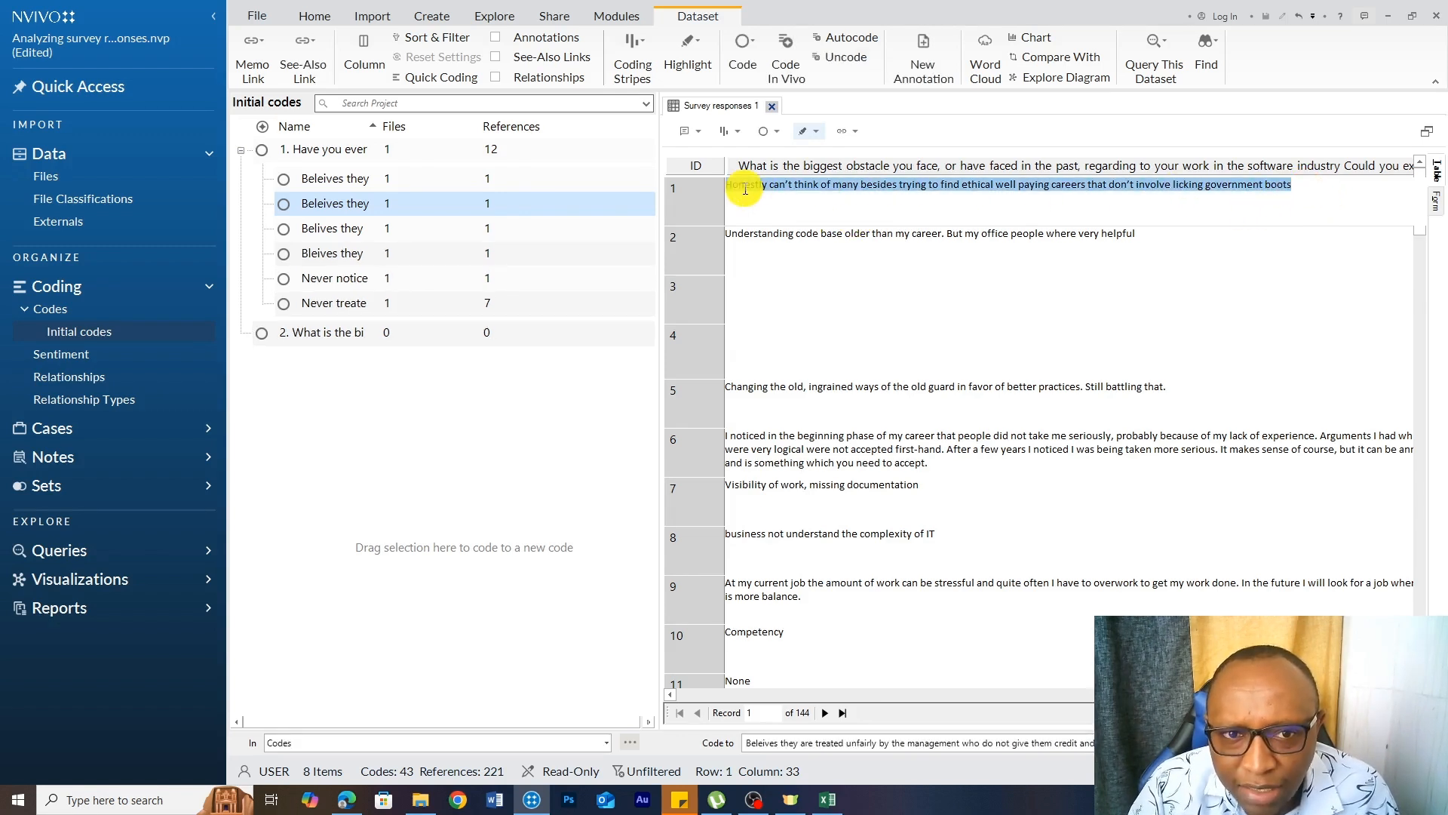
pyautogui.rightClick(925, 184)
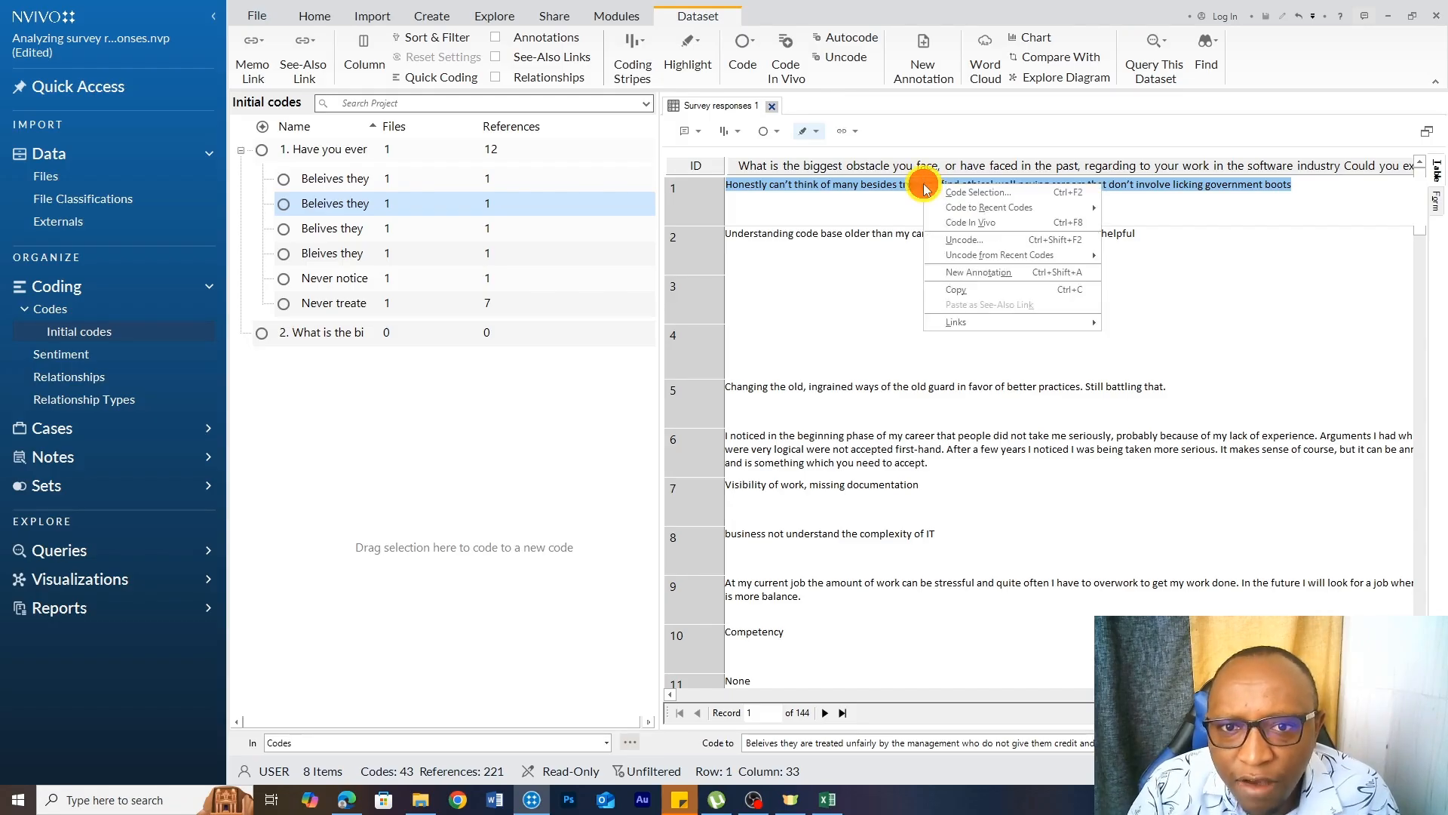
pyautogui.click(963, 187)
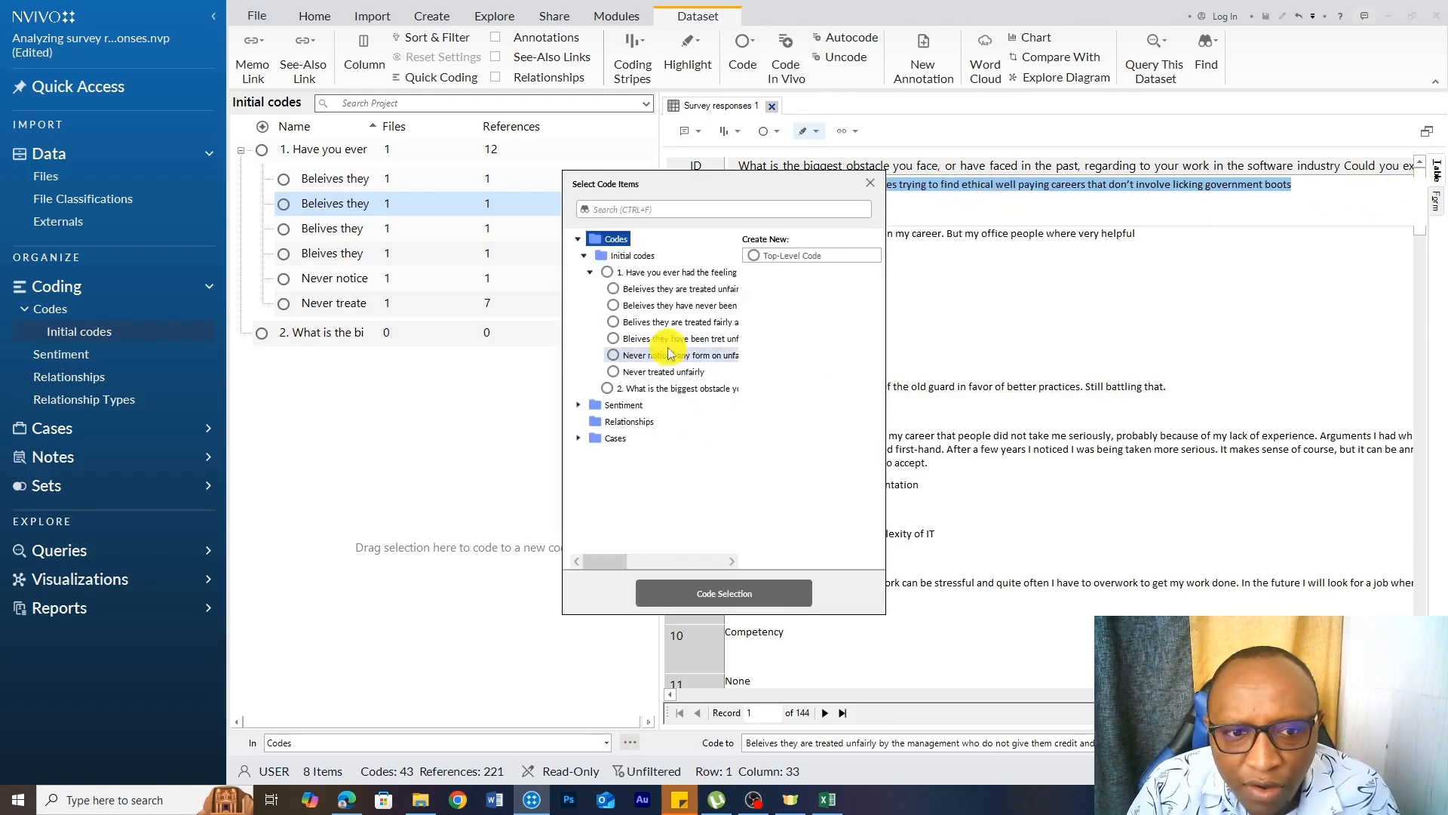
pyautogui.click(649, 388)
pyautogui.click(779, 257)
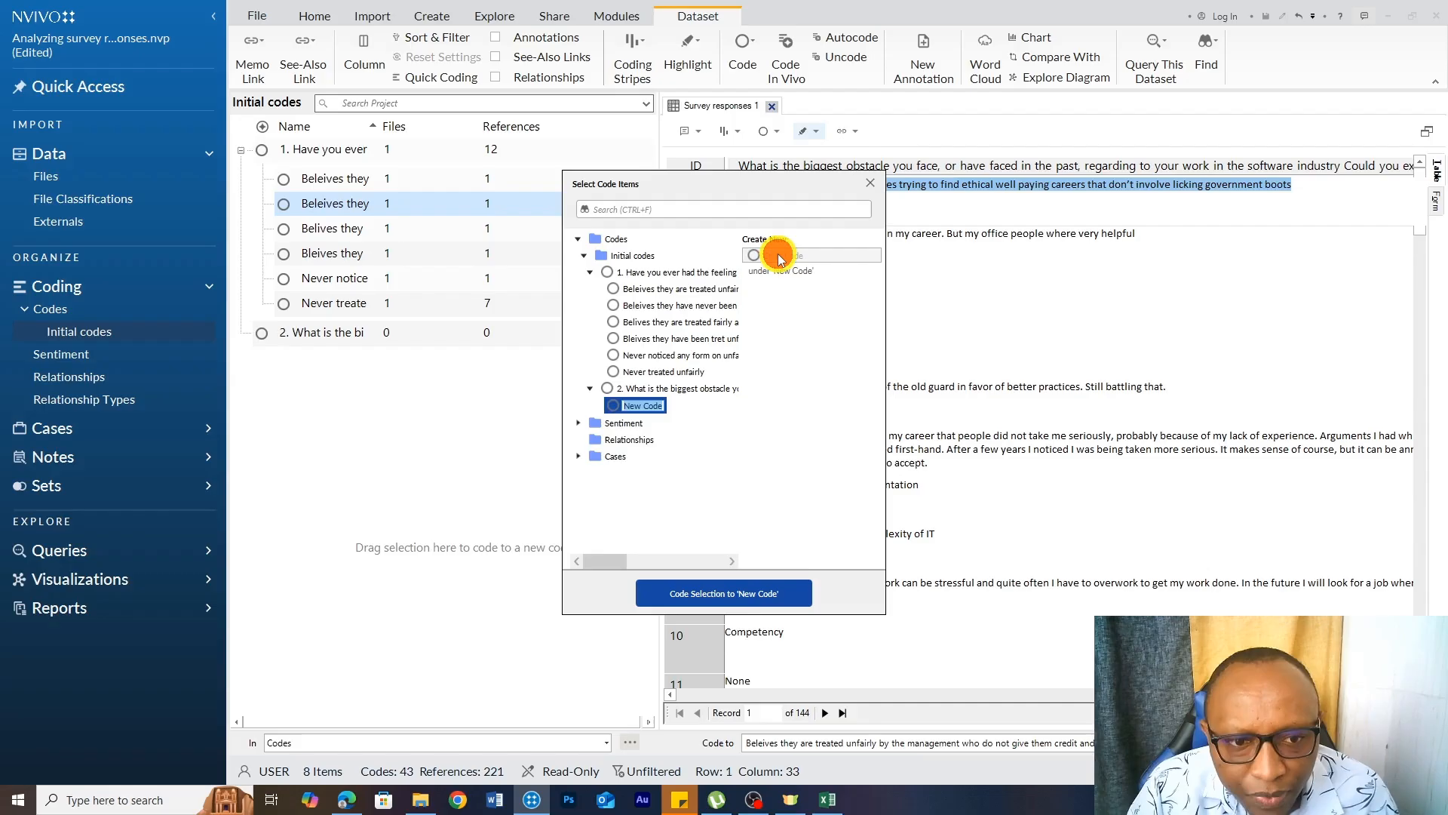
pyautogui.write('Fin')
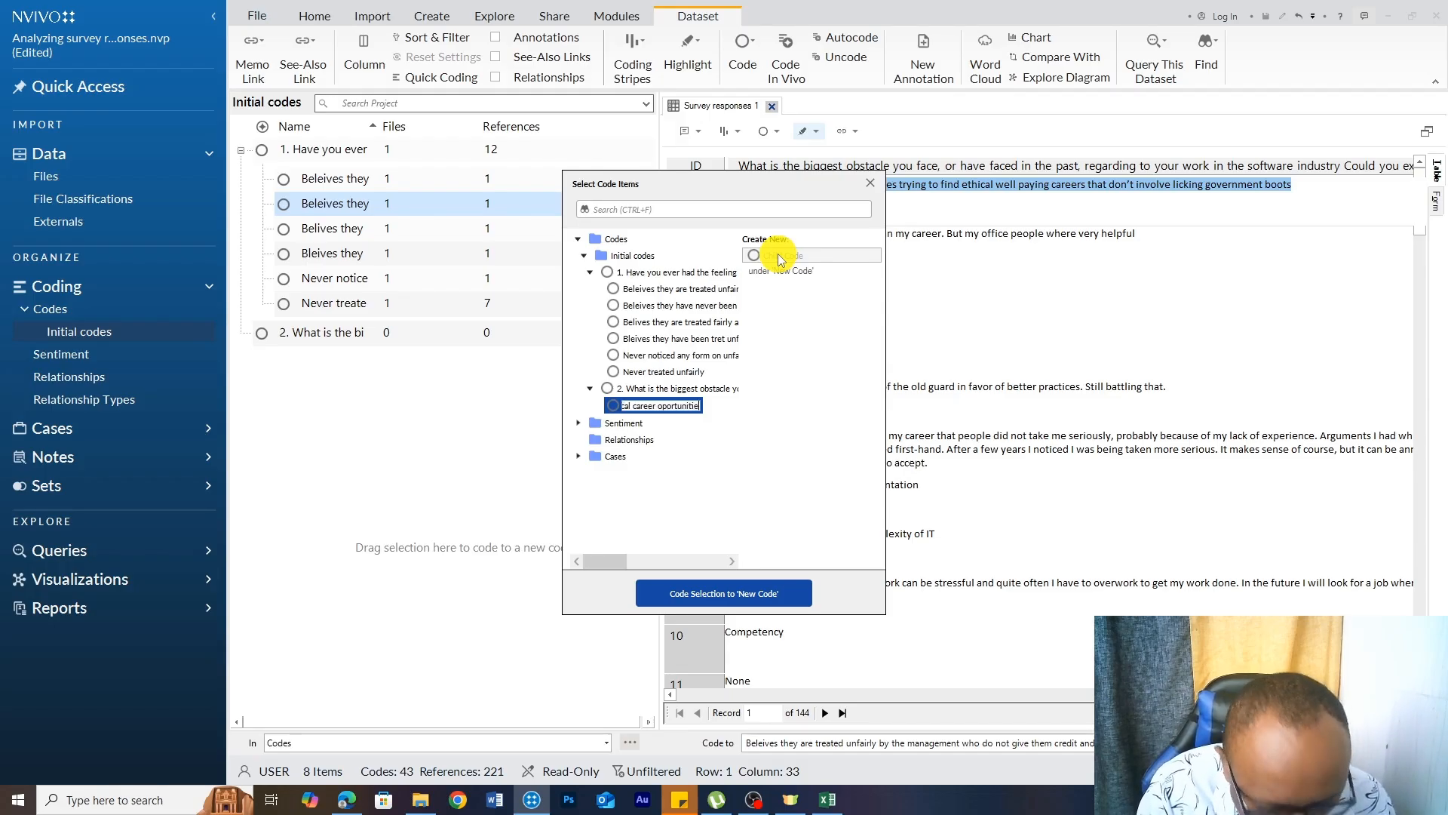
pyautogui.click(699, 594)
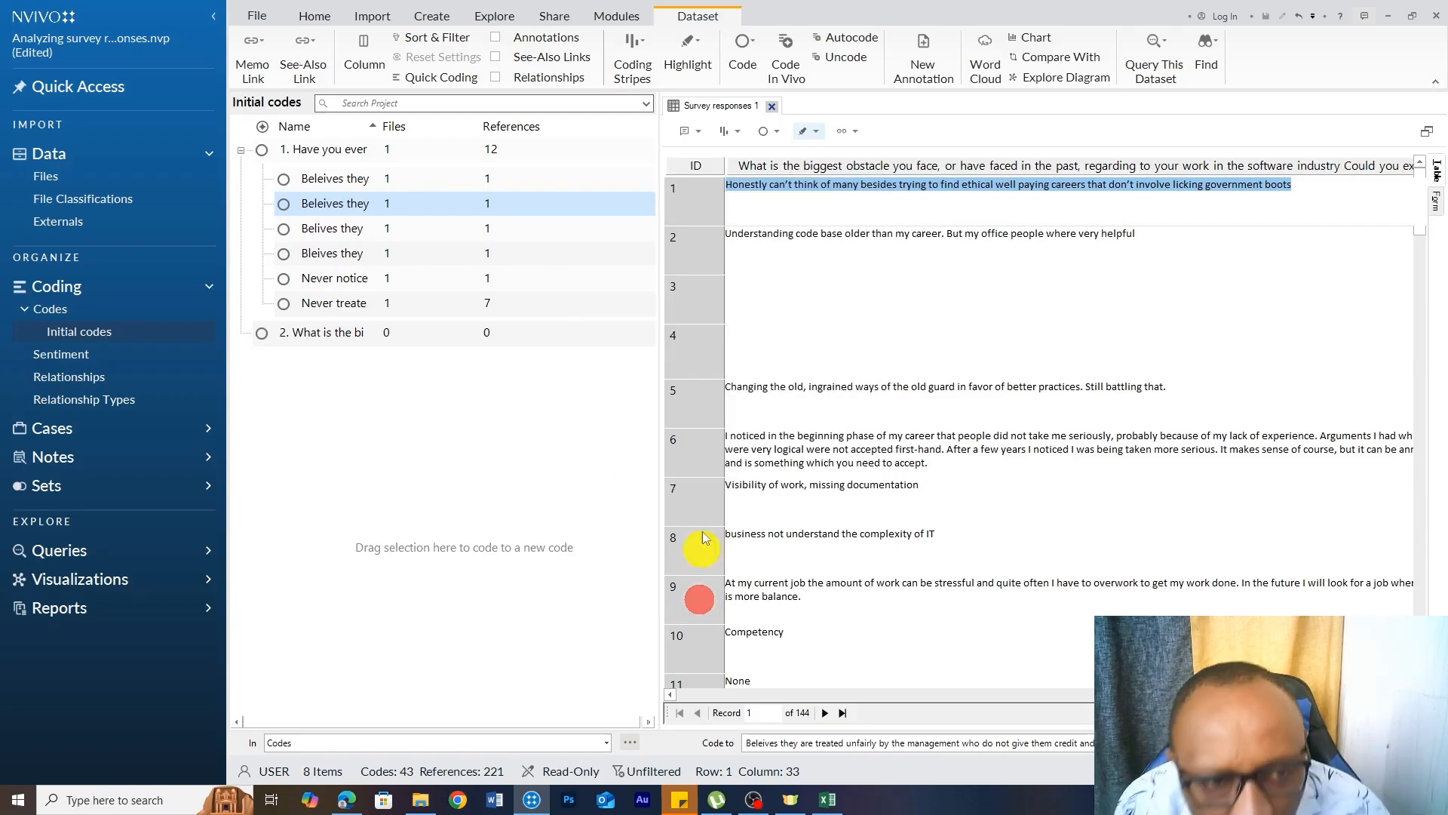
pyautogui.click(339, 445)
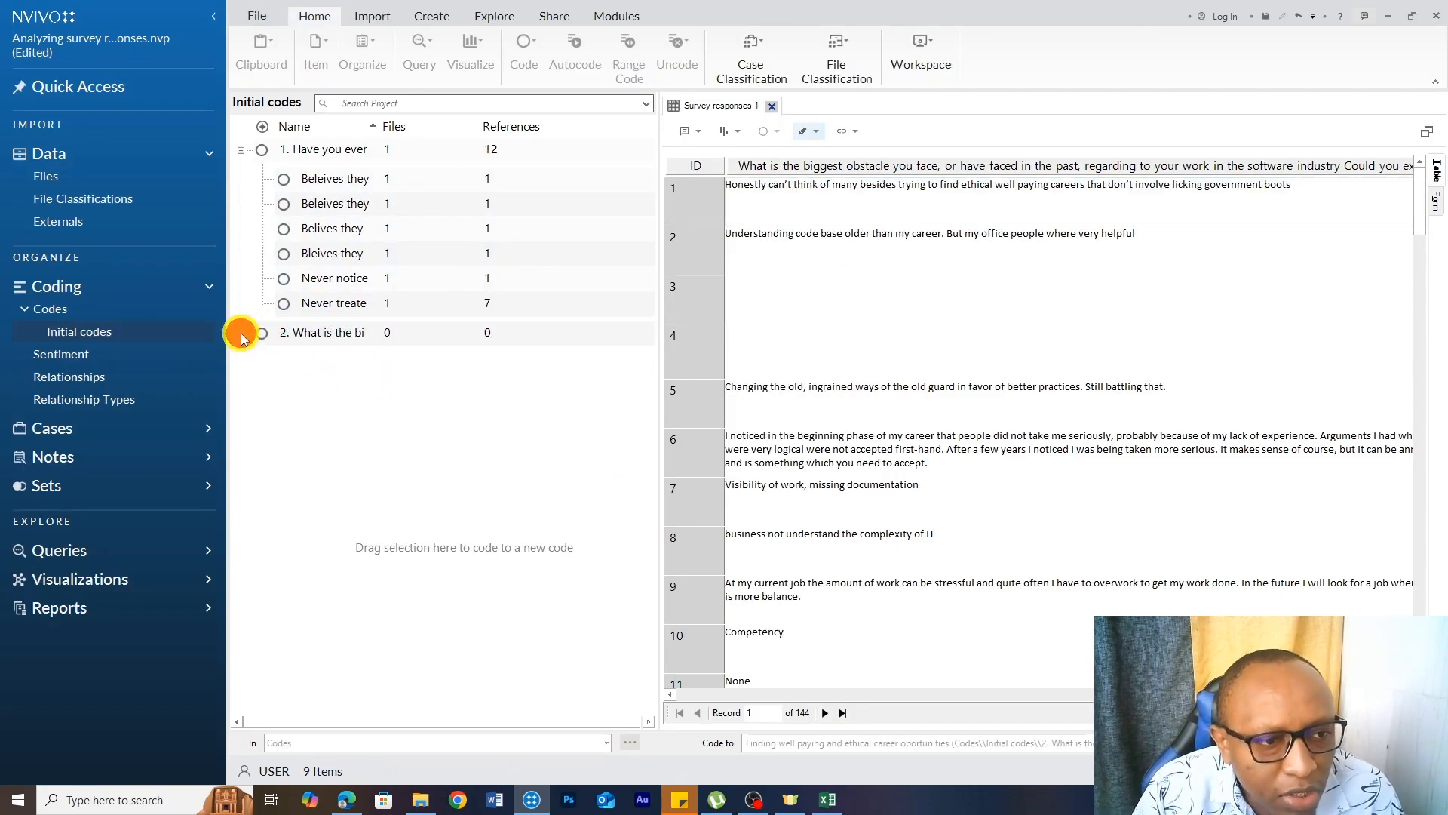
pyautogui.click(241, 333)
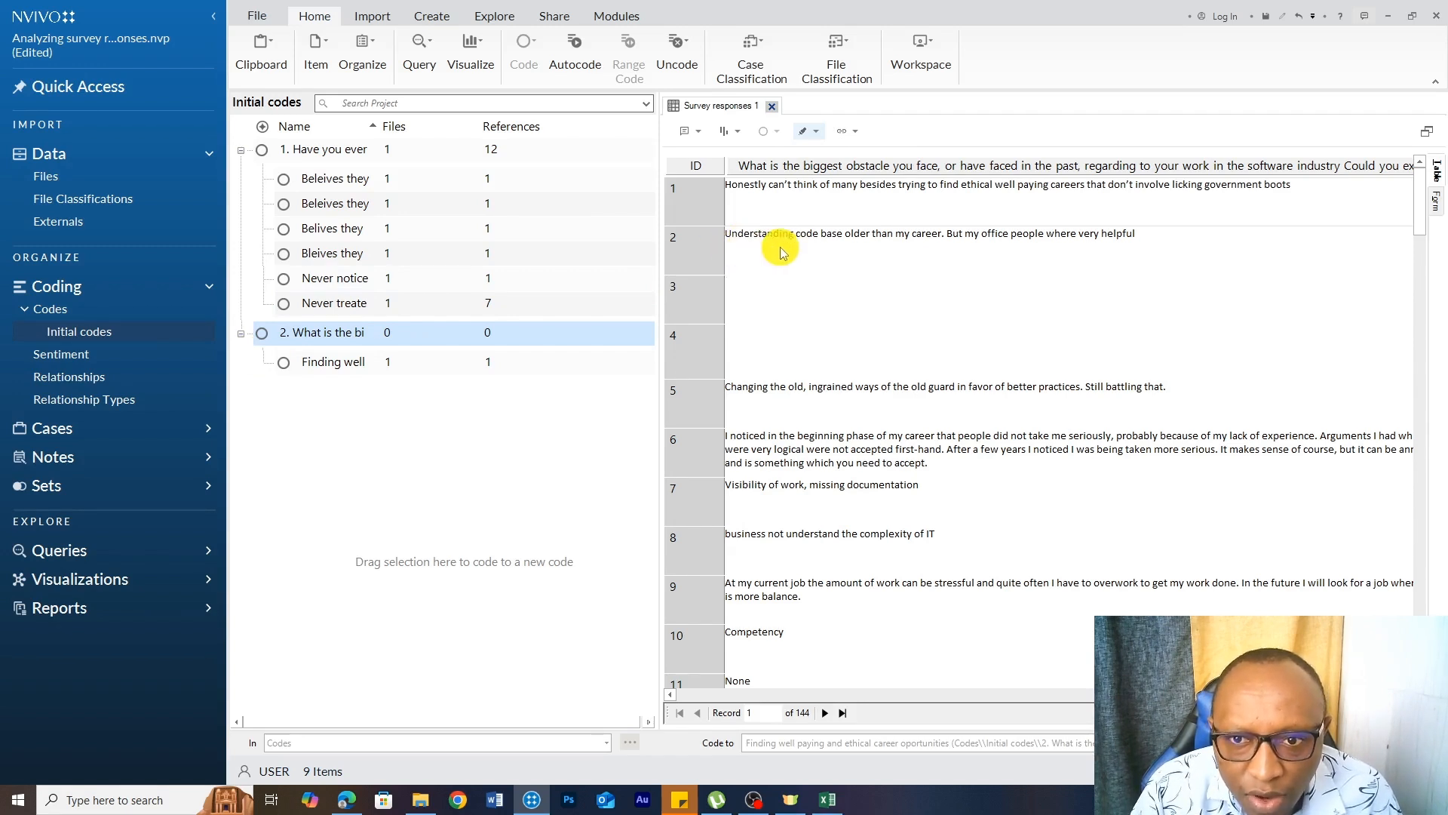
# - Code the row 2 biggest-obstacle answer to a new question 2 child code, "Techinical challenges"
pyautogui.click(1137, 235)
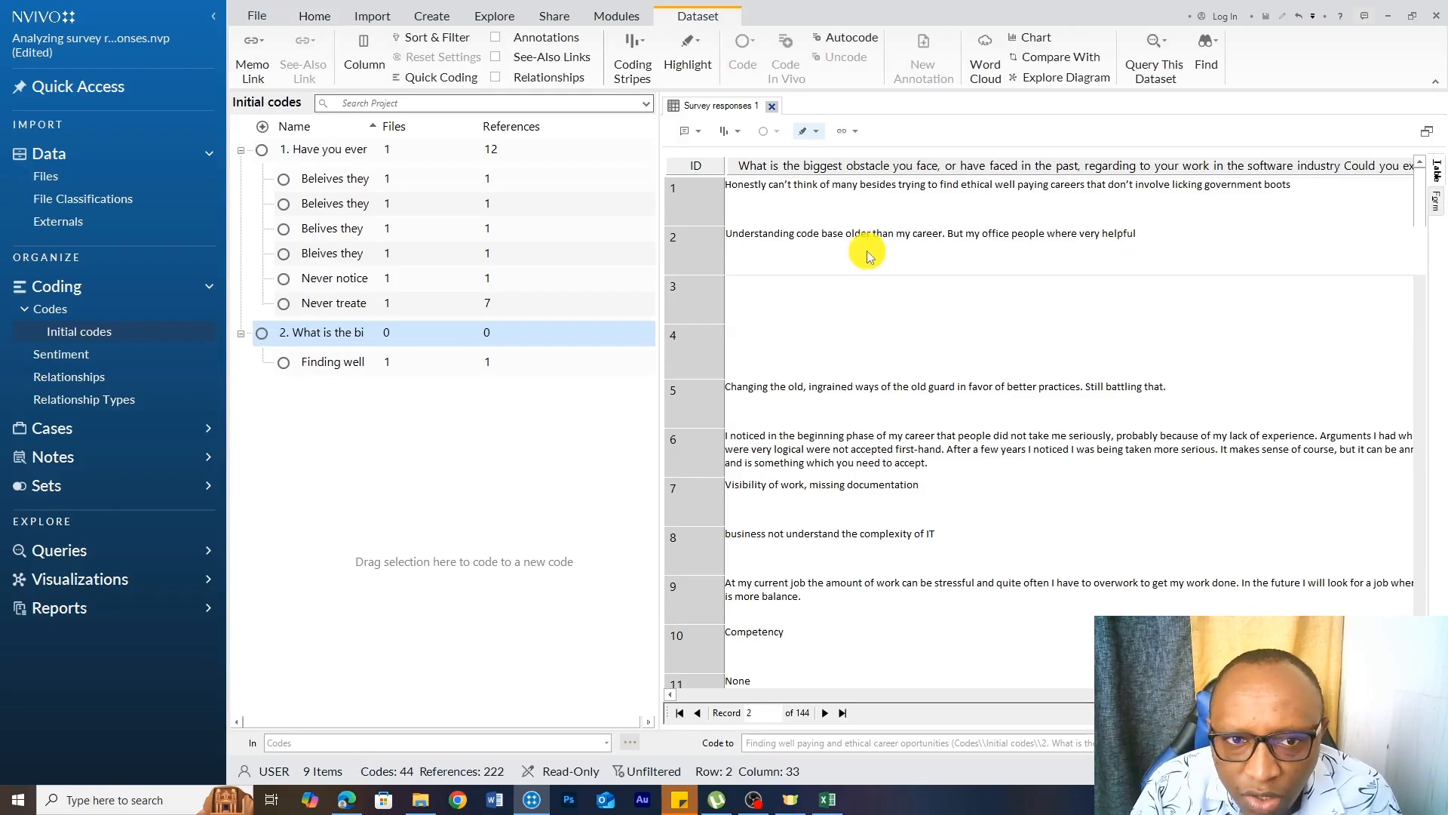
pyautogui.moveTo(1146, 232); pyautogui.dragTo(745, 238)
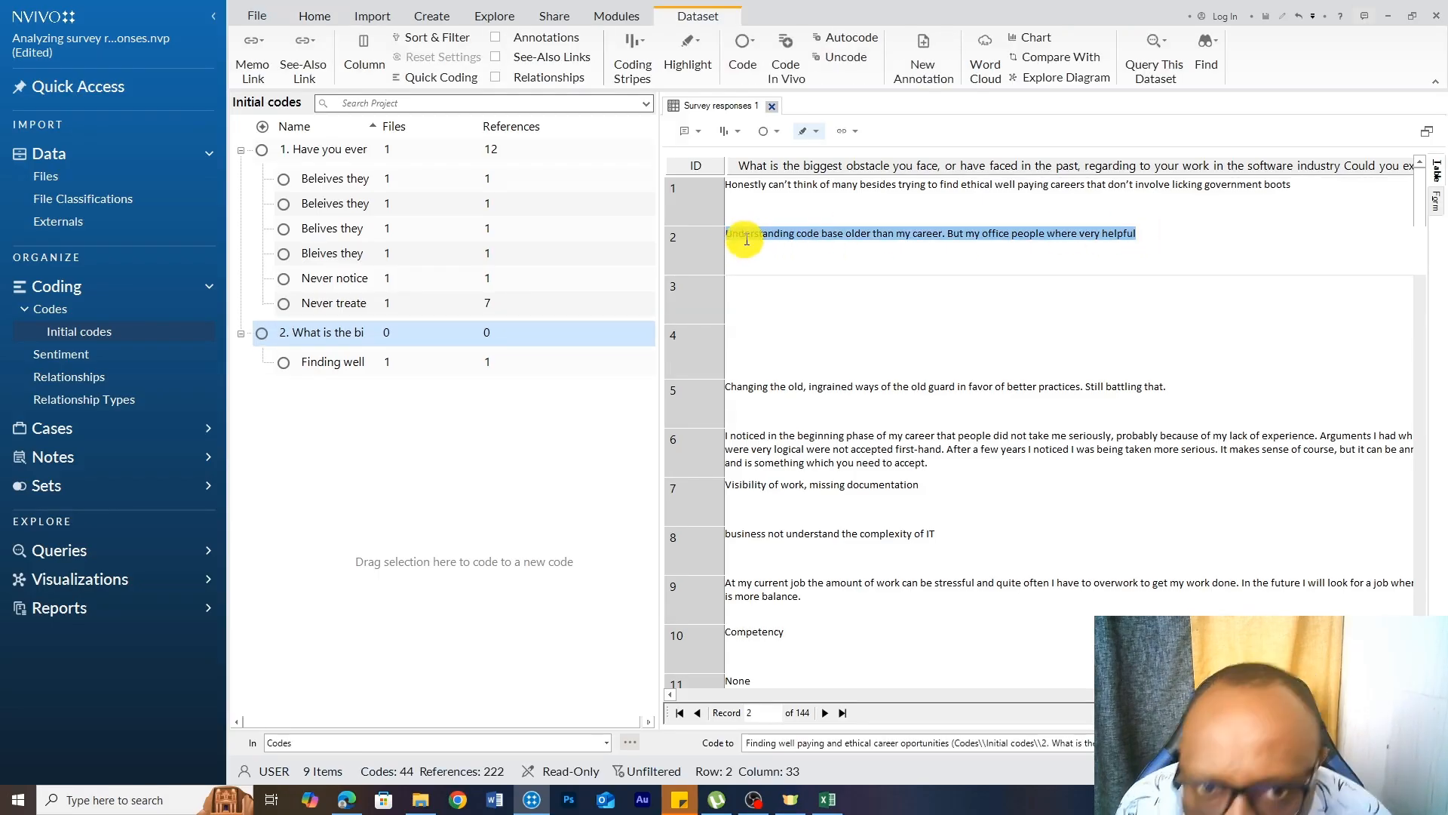
pyautogui.rightClick(833, 235)
pyautogui.click(991, 235)
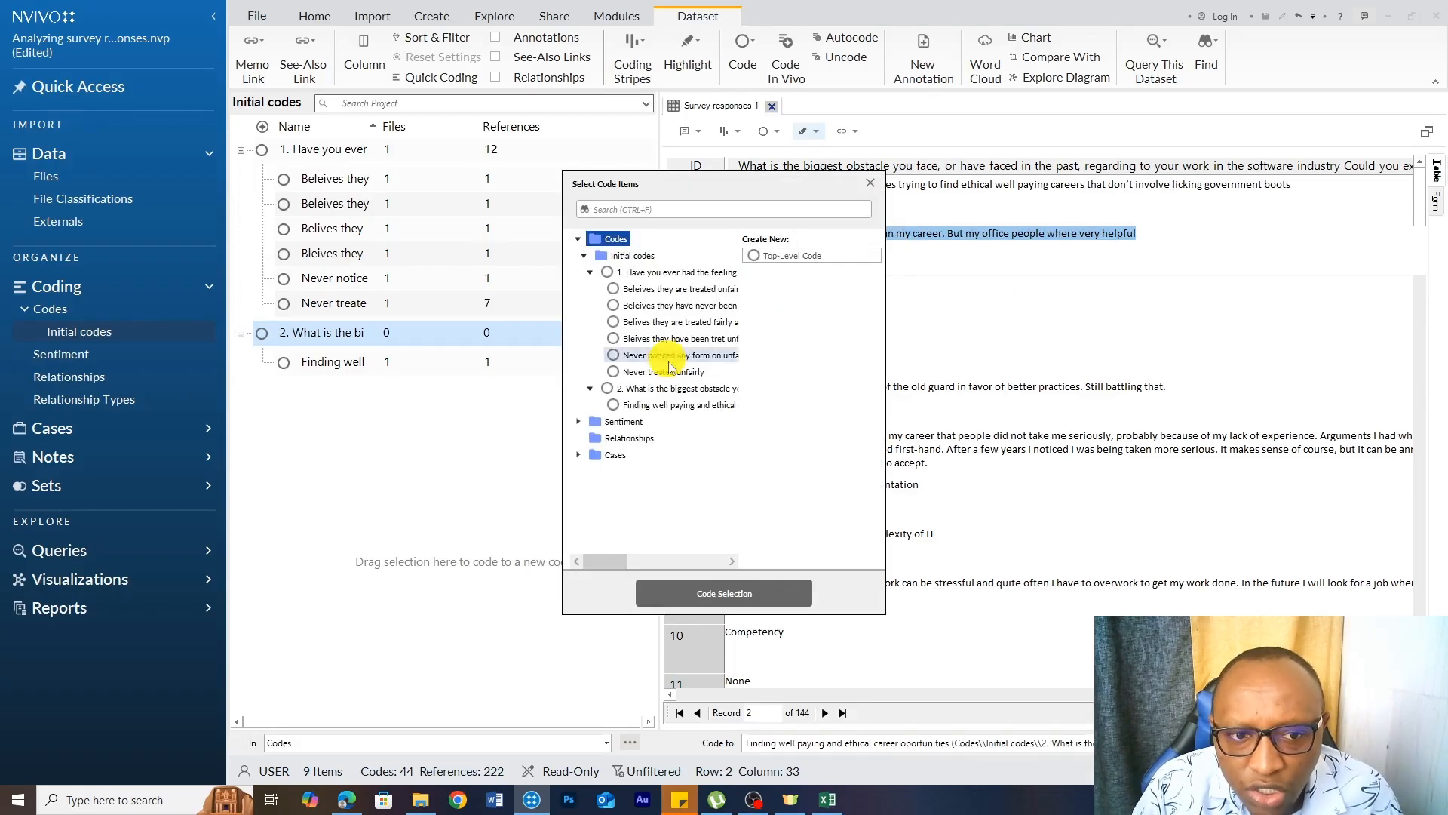
pyautogui.click(672, 387)
pyautogui.click(783, 256)
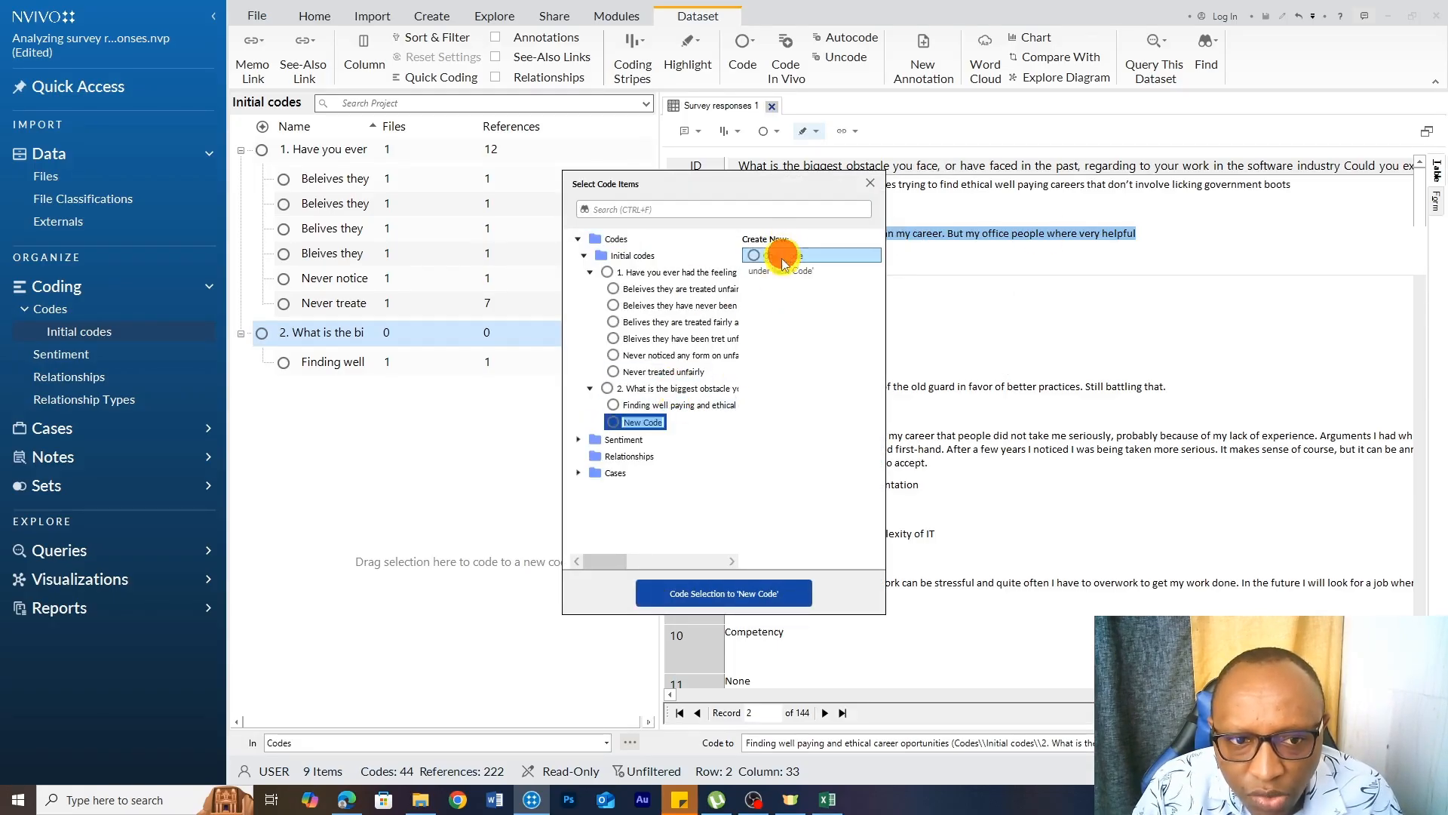
pyautogui.write('Techi')
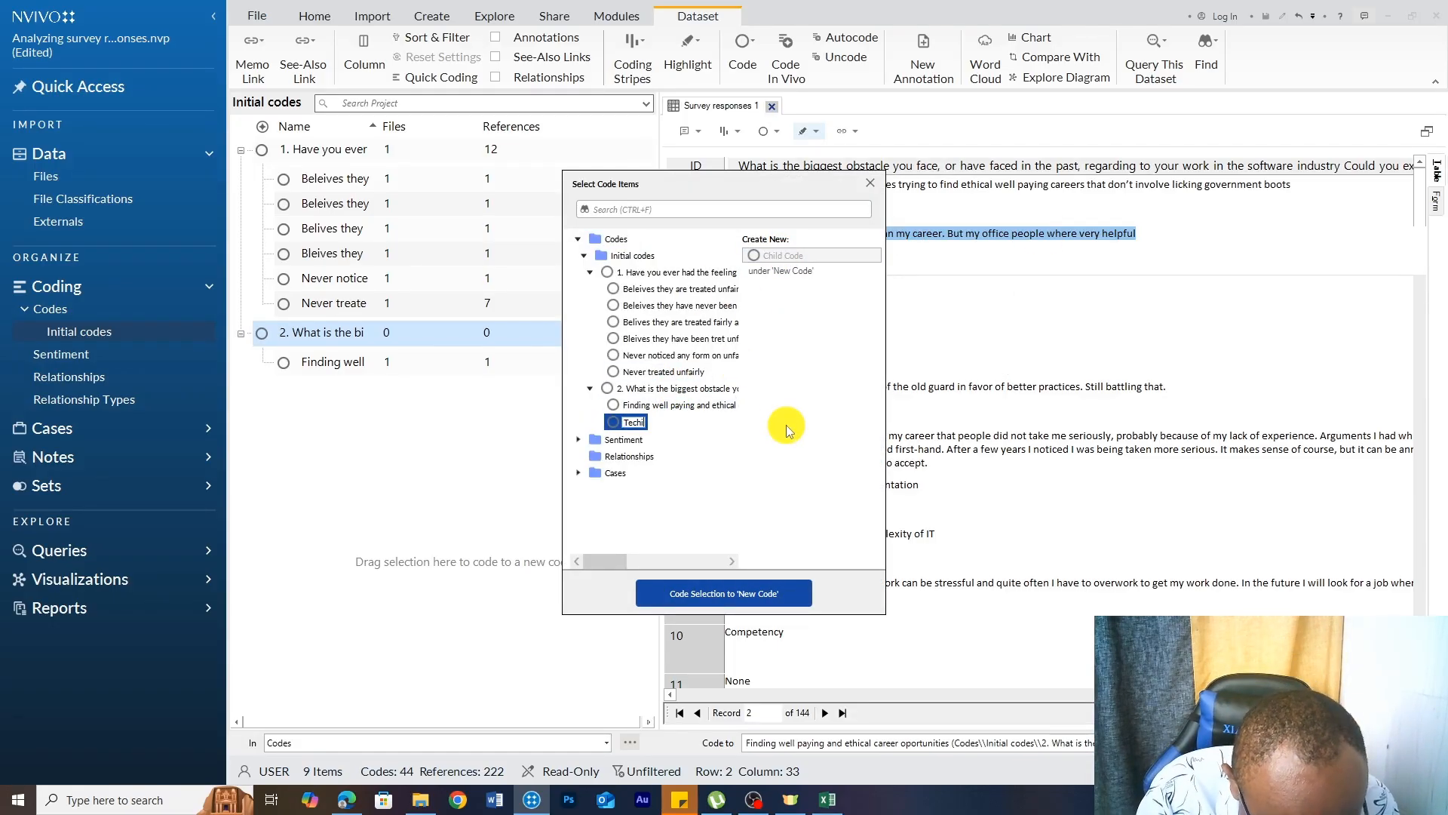
pyautogui.write('n')
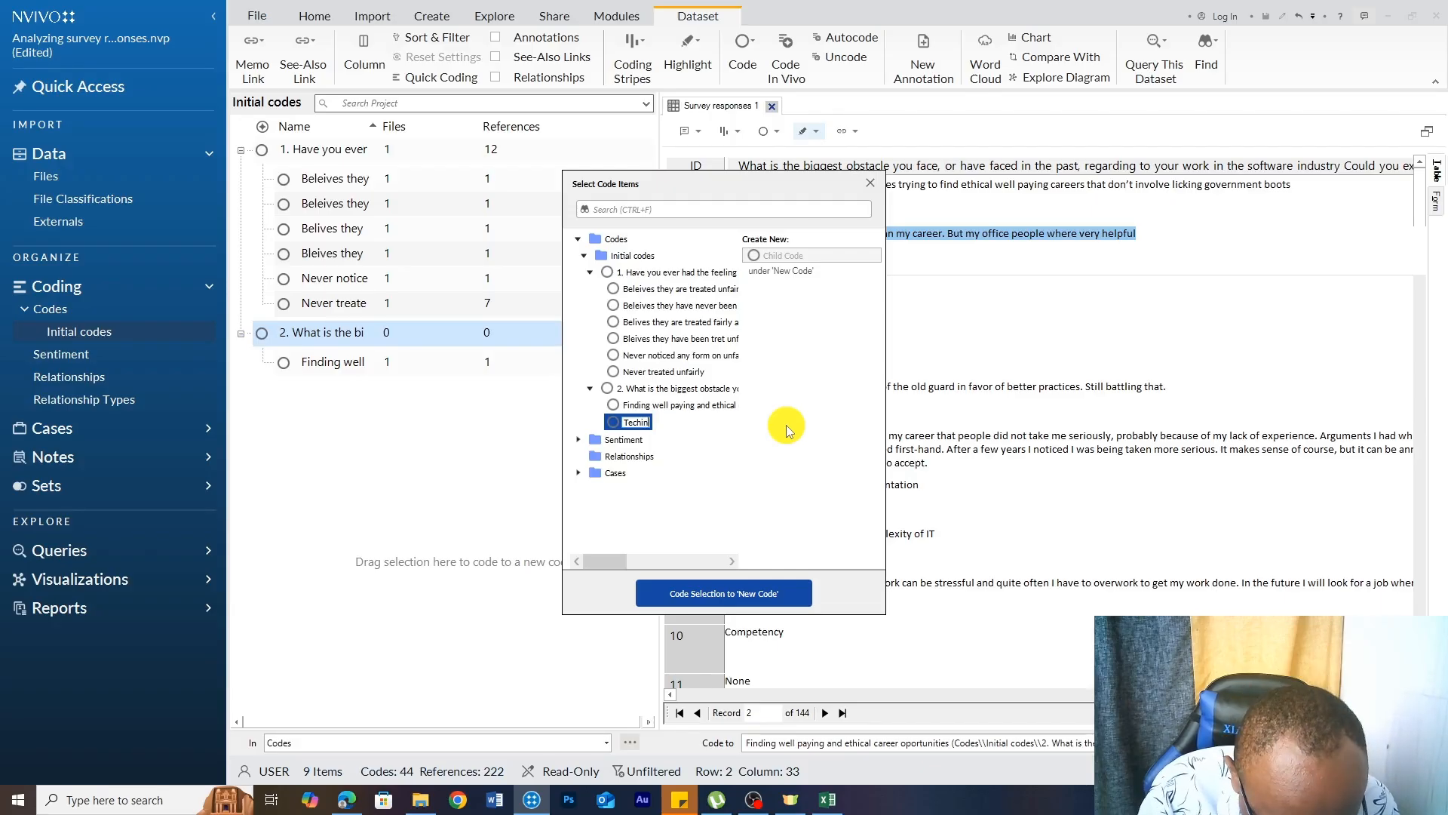
pyautogui.write('ical challenges')
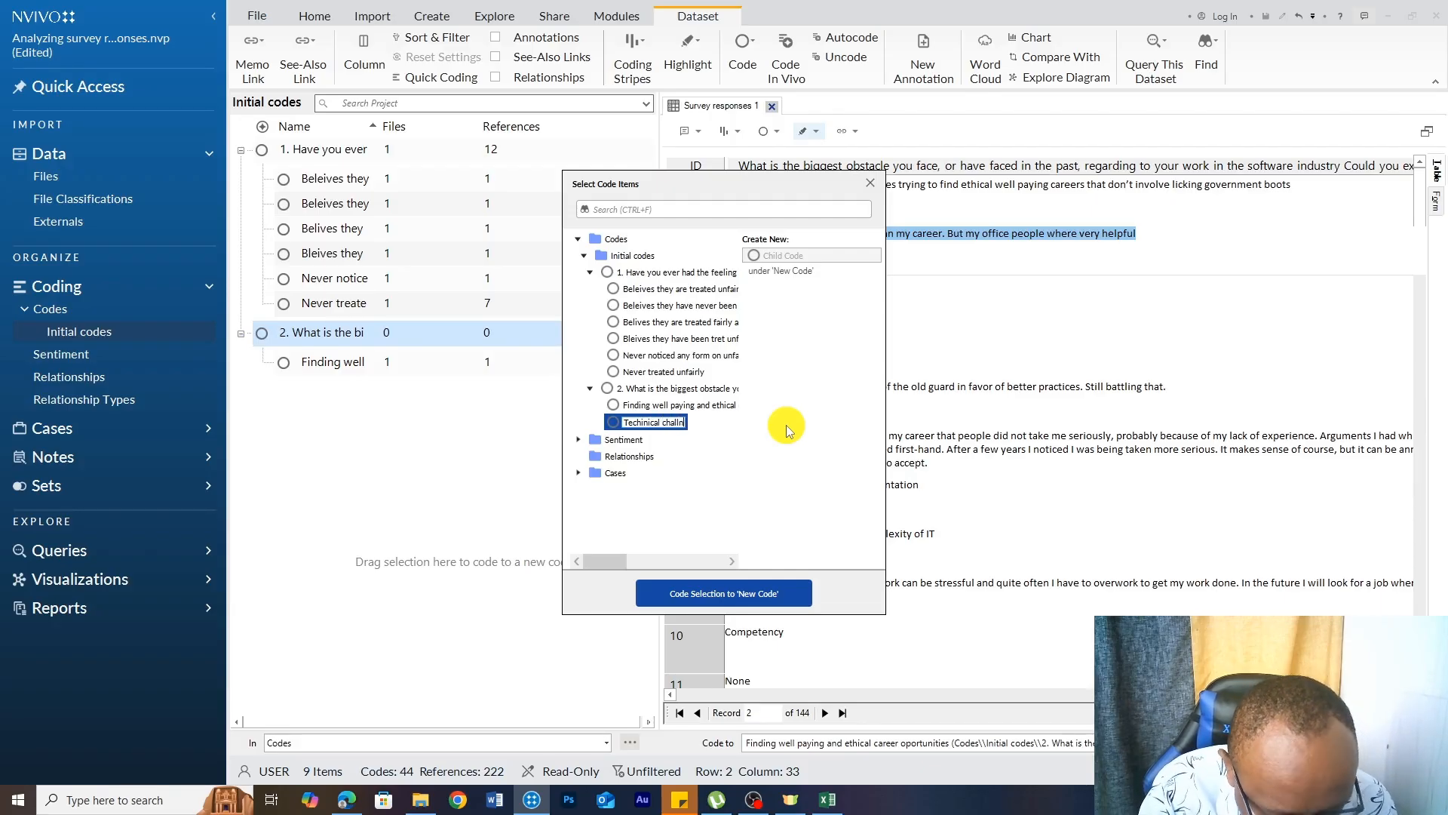
pyautogui.click(701, 594)
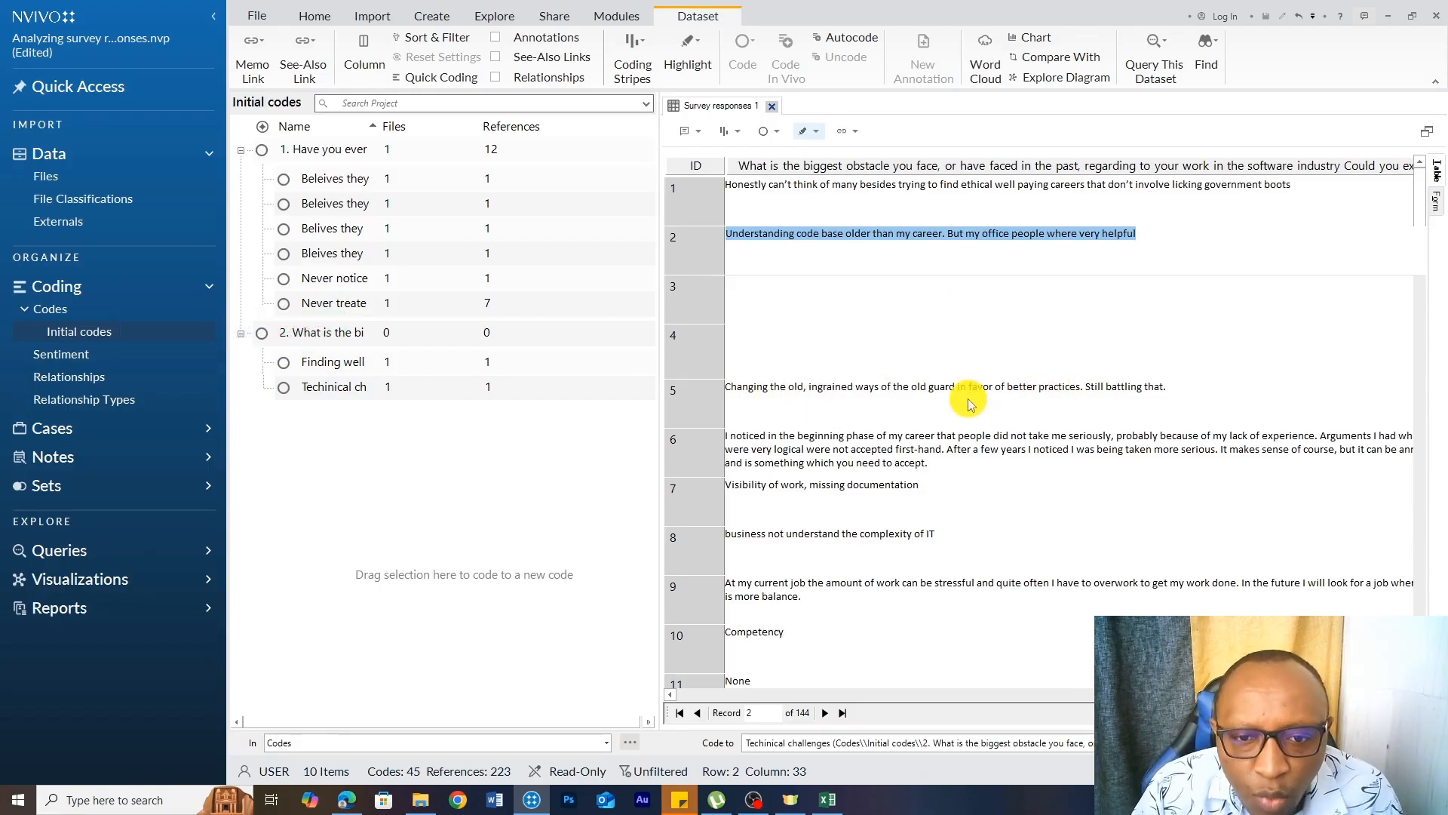
# - Code the row 5 answer about changing the old guard's ways to a new question 2 child code, "Resitance to change"
pyautogui.click(1170, 389)
pyautogui.moveTo(1169, 389); pyautogui.dragTo(766, 389)
pyautogui.rightClick(777, 390)
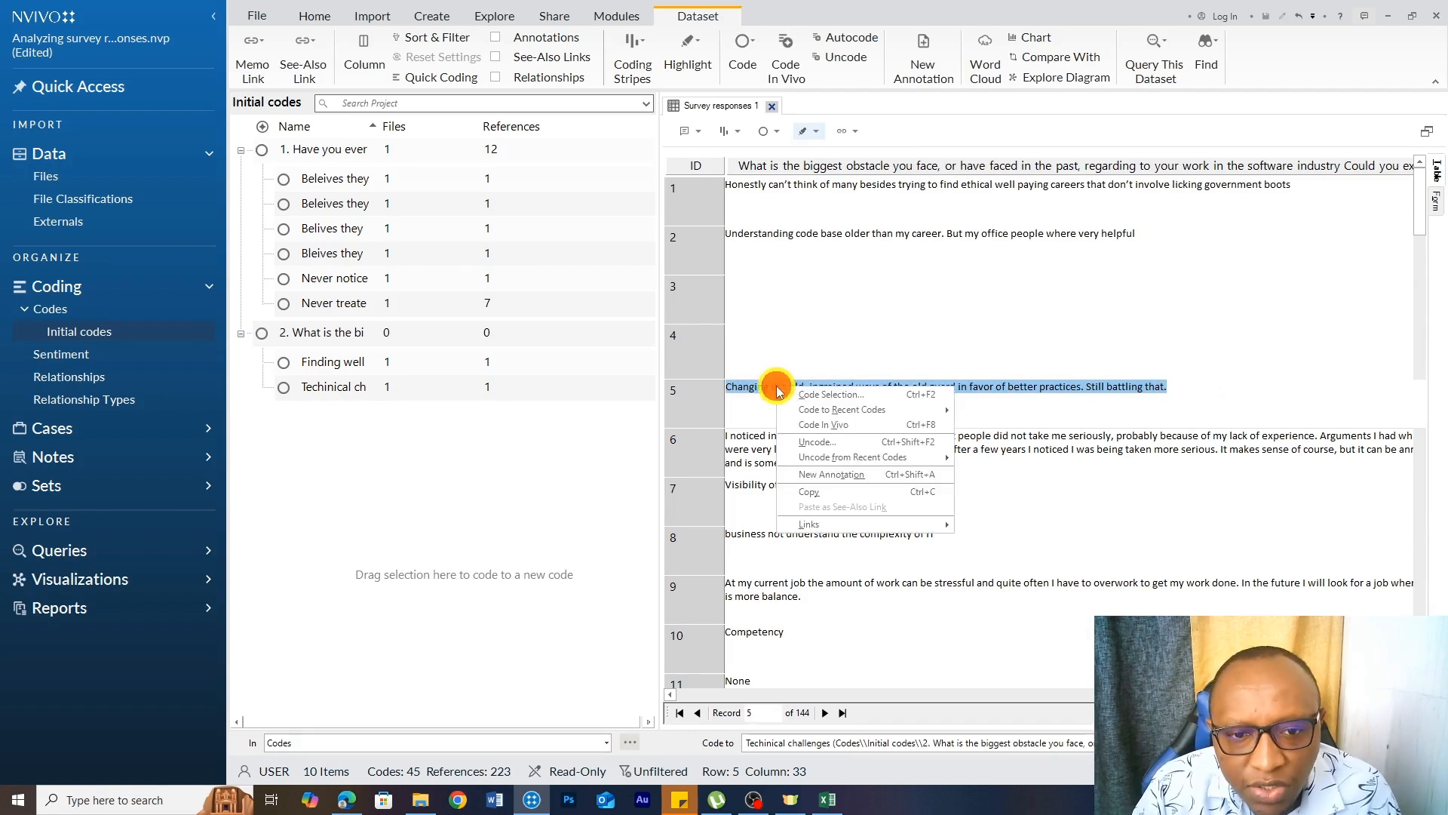
pyautogui.click(832, 394)
pyautogui.click(654, 390)
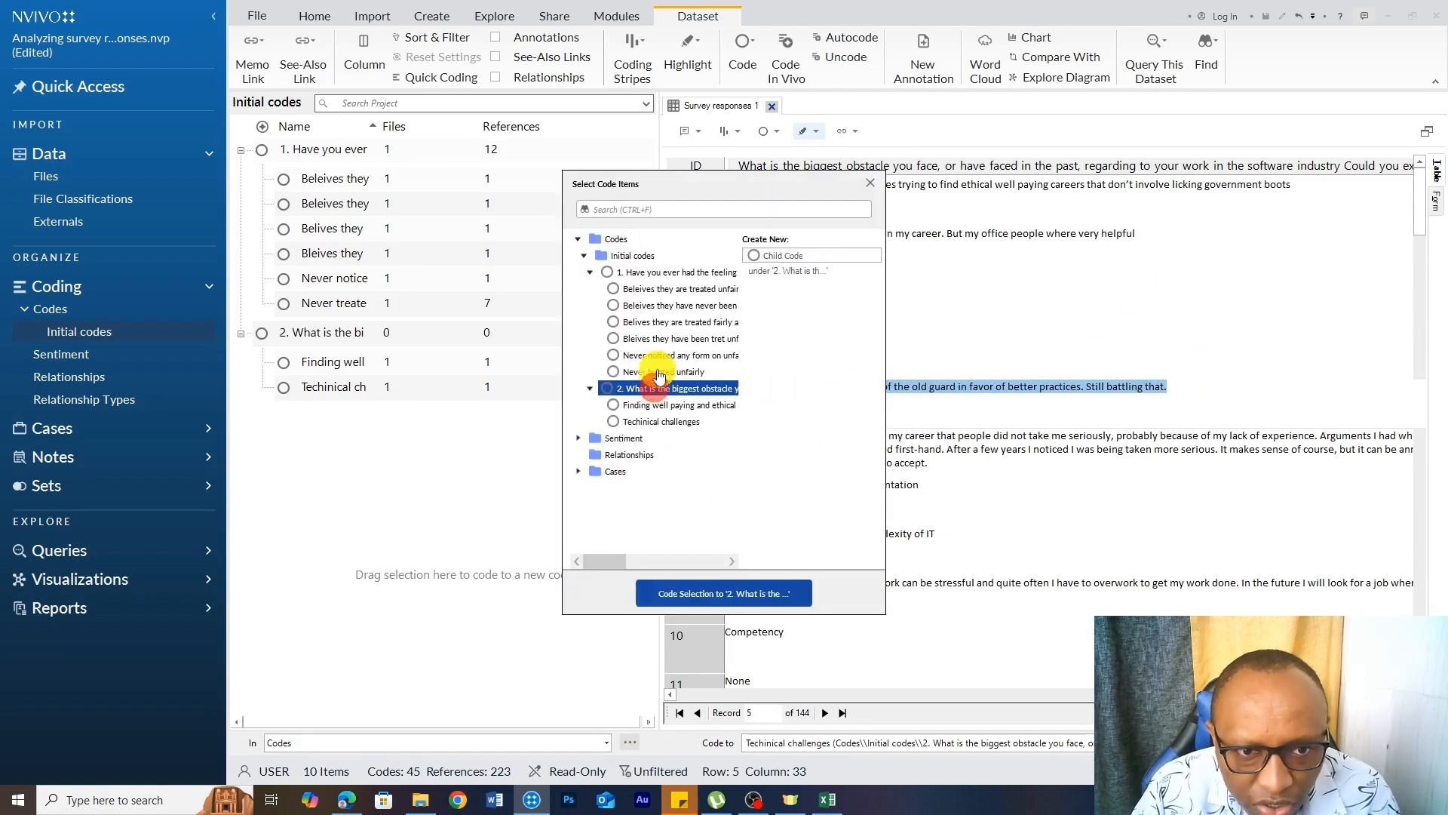
pyautogui.click(781, 256)
pyautogui.write('Resitand')
pyautogui.write('e to ch')
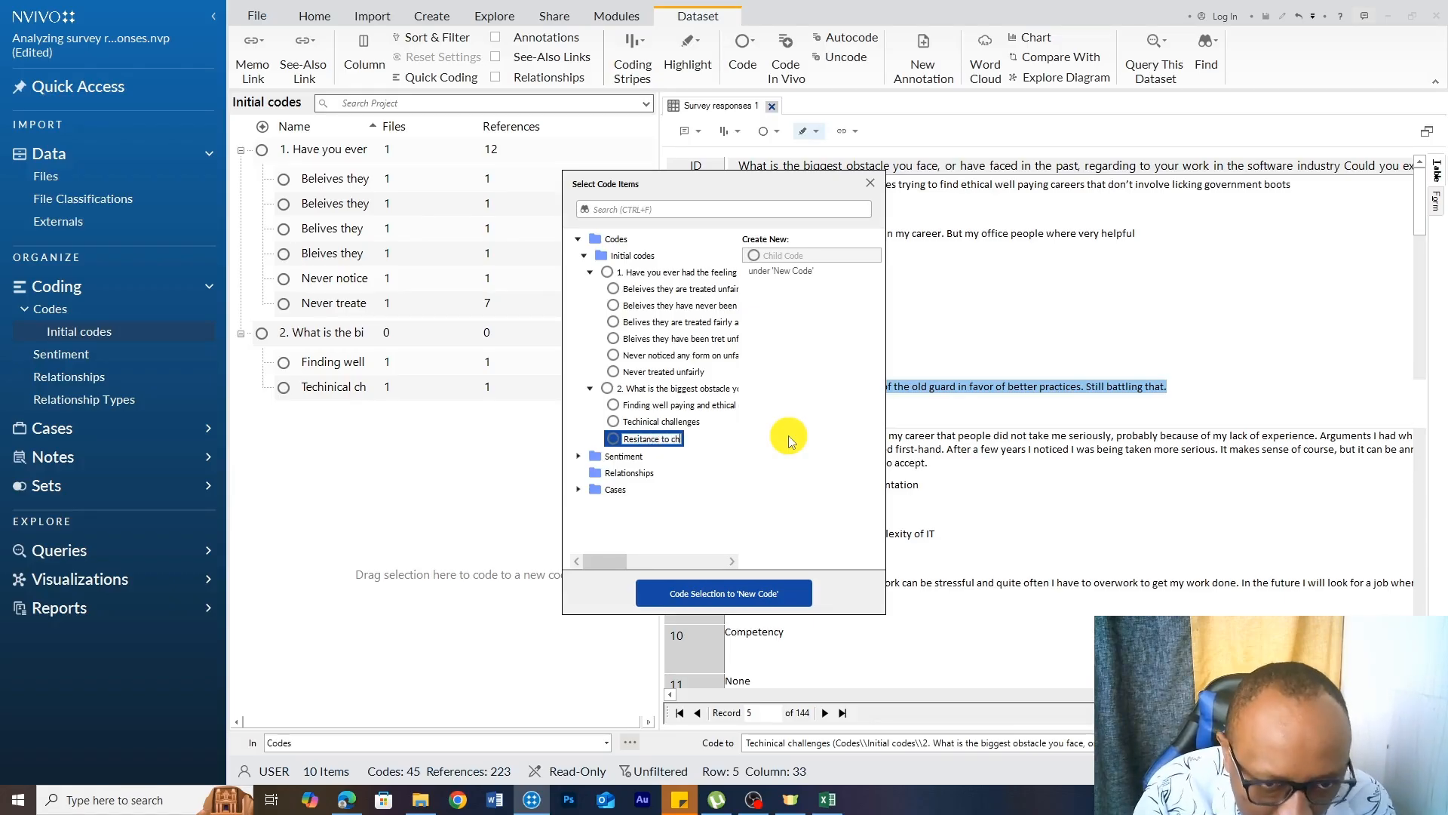
pyautogui.write('ange')
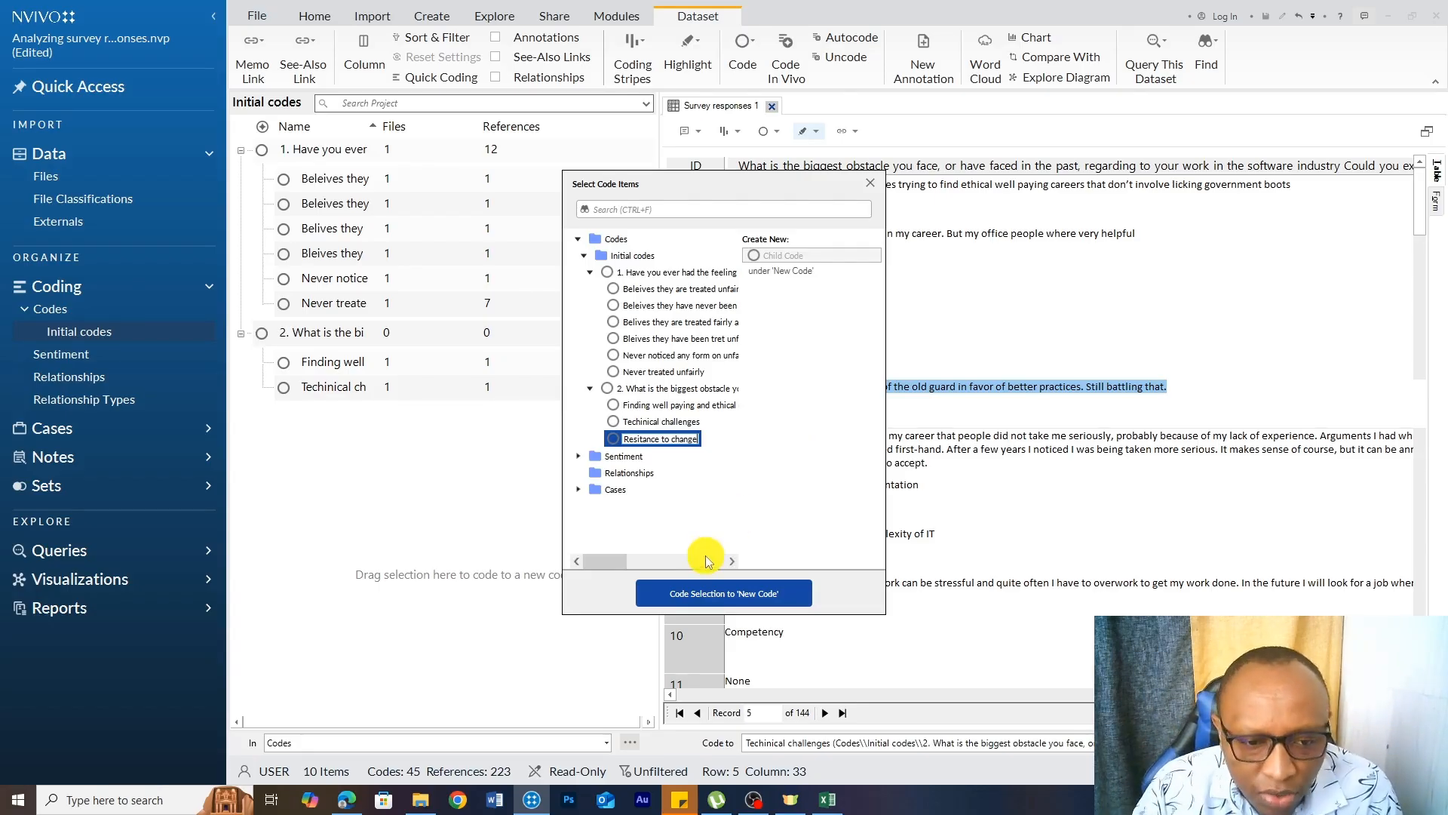
pyautogui.click(704, 593)
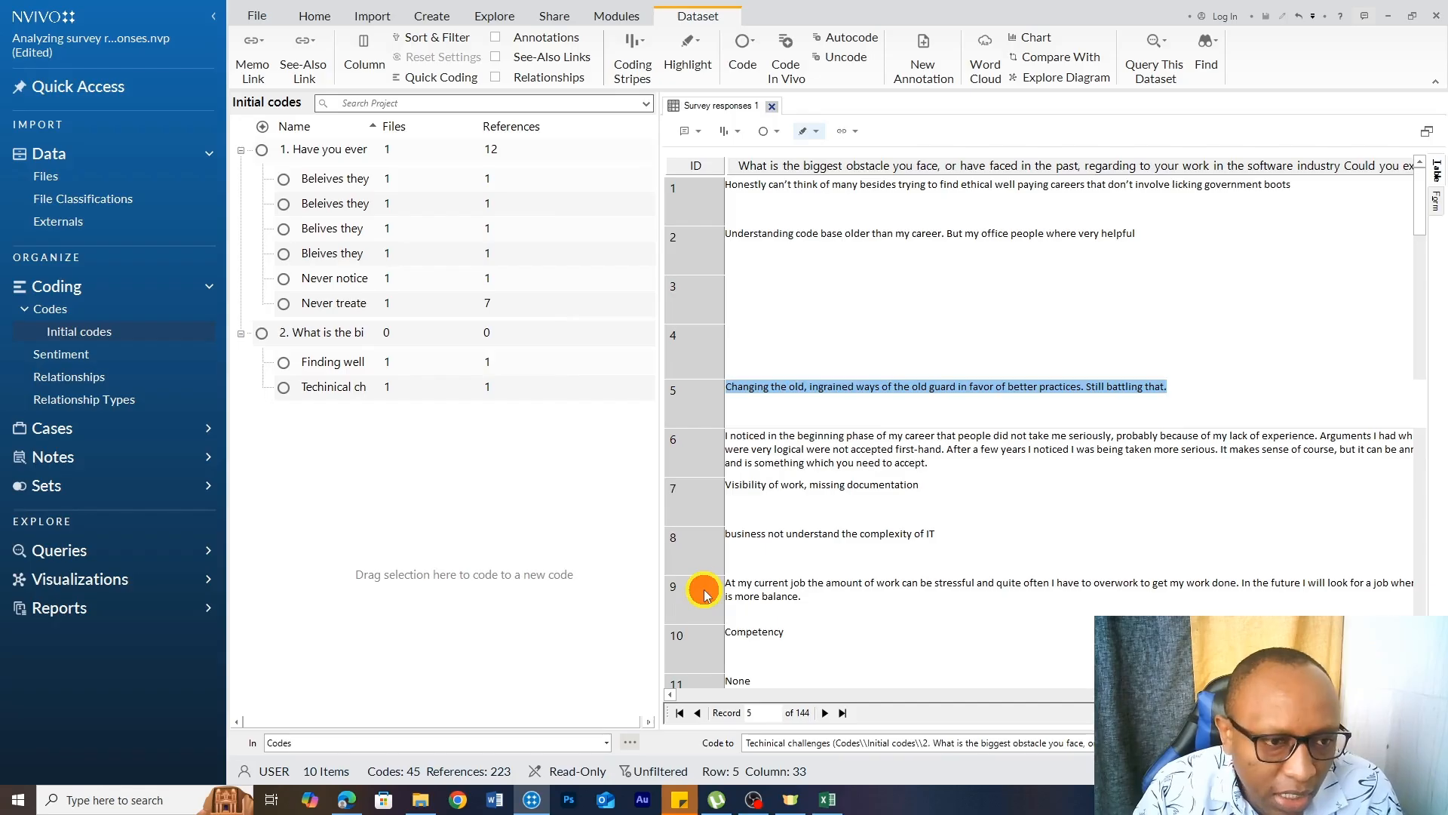
# - Code the whole row 6 answer to a new question 2 child code, "Ignored input at the beginning careeer"
pyautogui.click(774, 456)
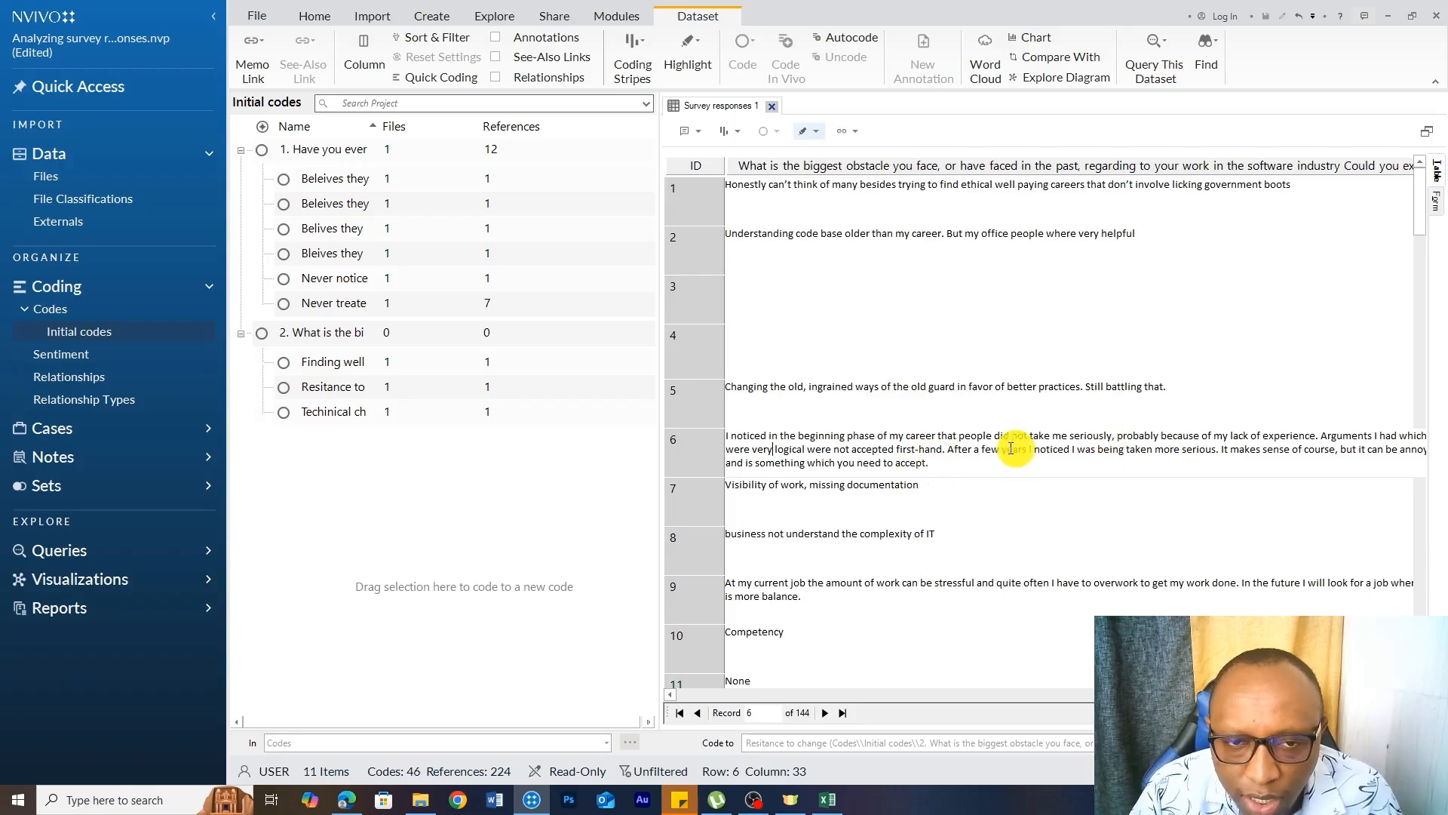
pyautogui.click(948, 459)
pyautogui.moveTo(948, 459); pyautogui.dragTo(724, 437)
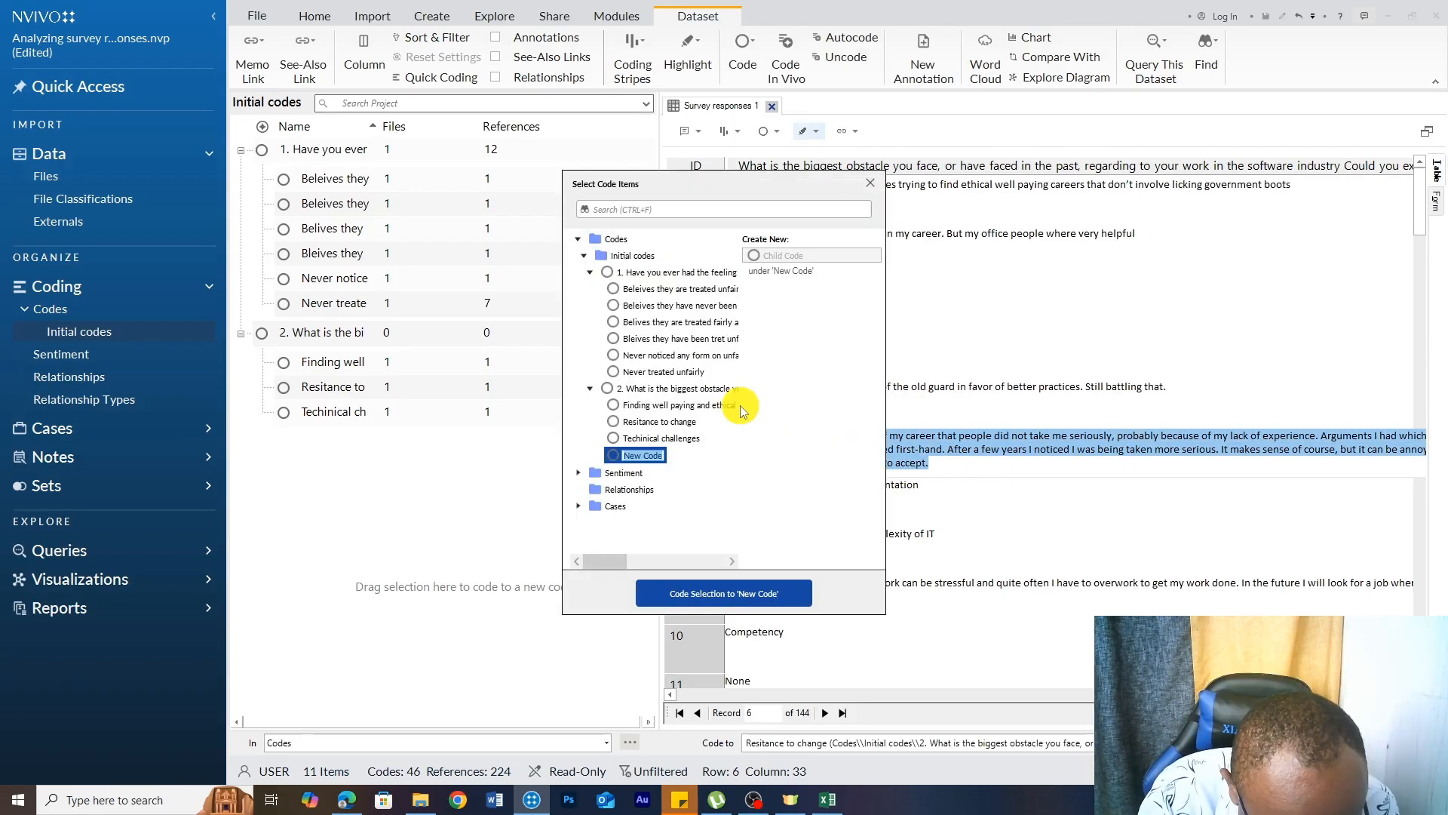
pyautogui.write('Ignore')
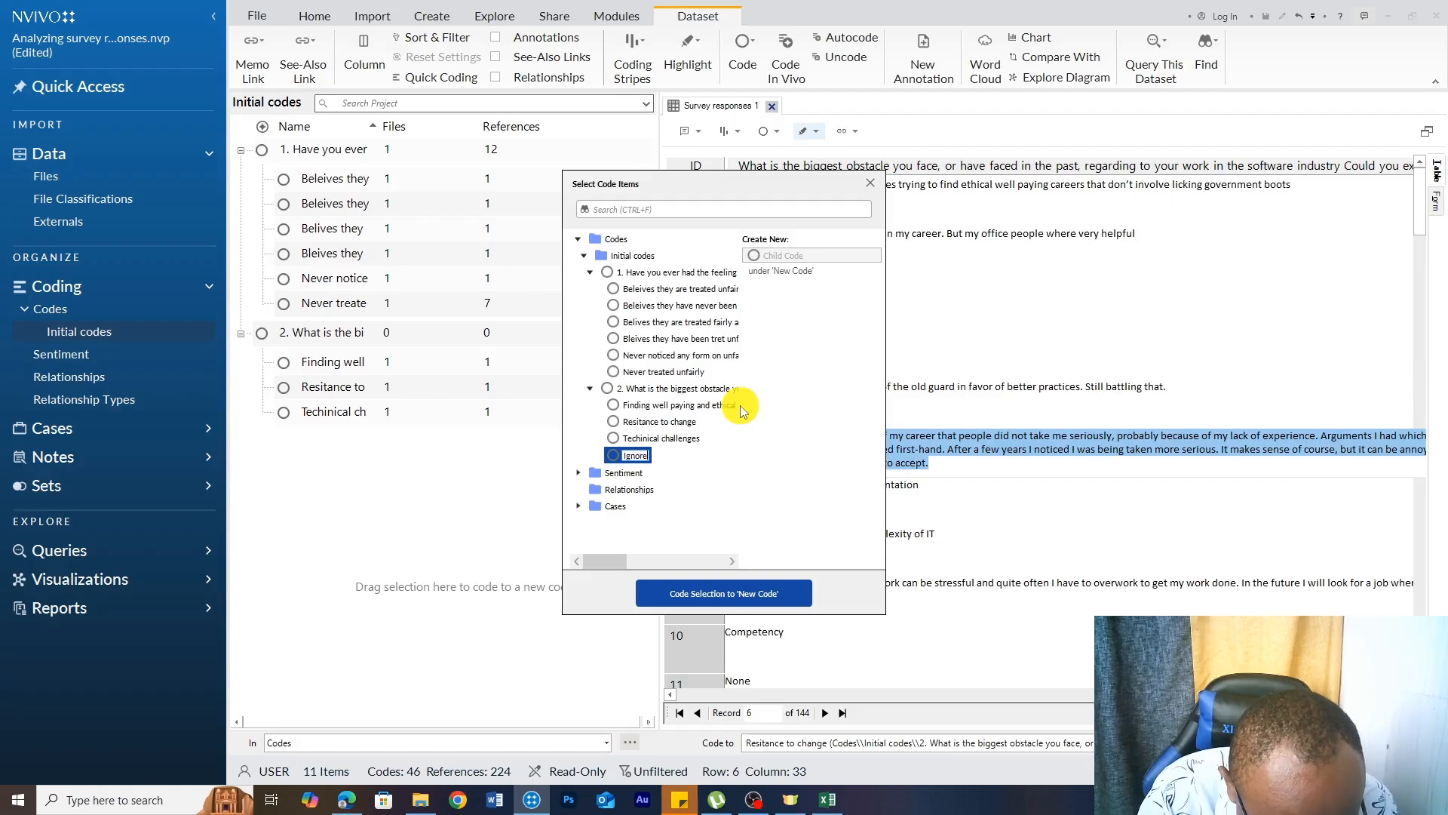
pyautogui.write('d input at the be')
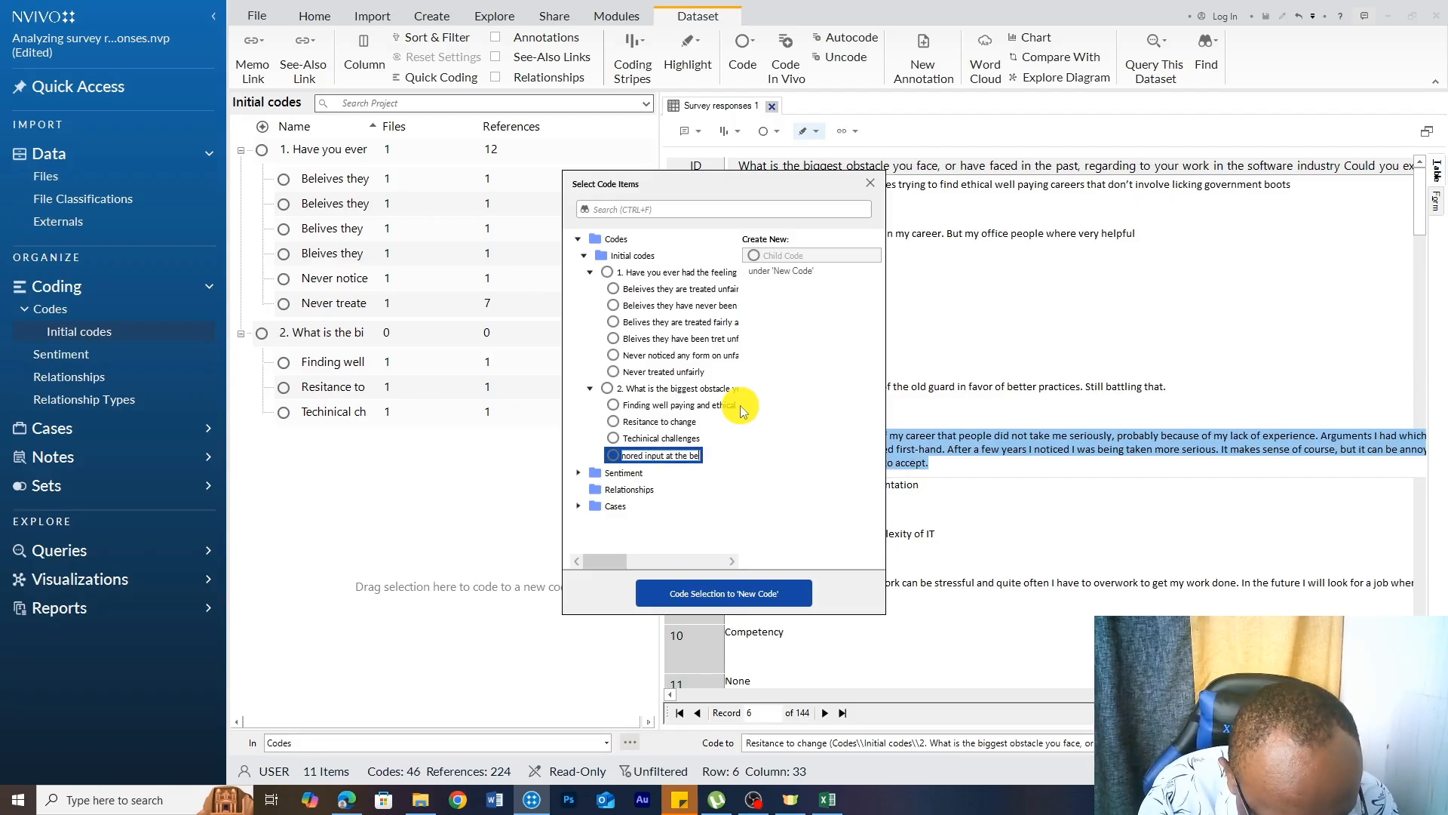
pyautogui.write('ginning careeer')
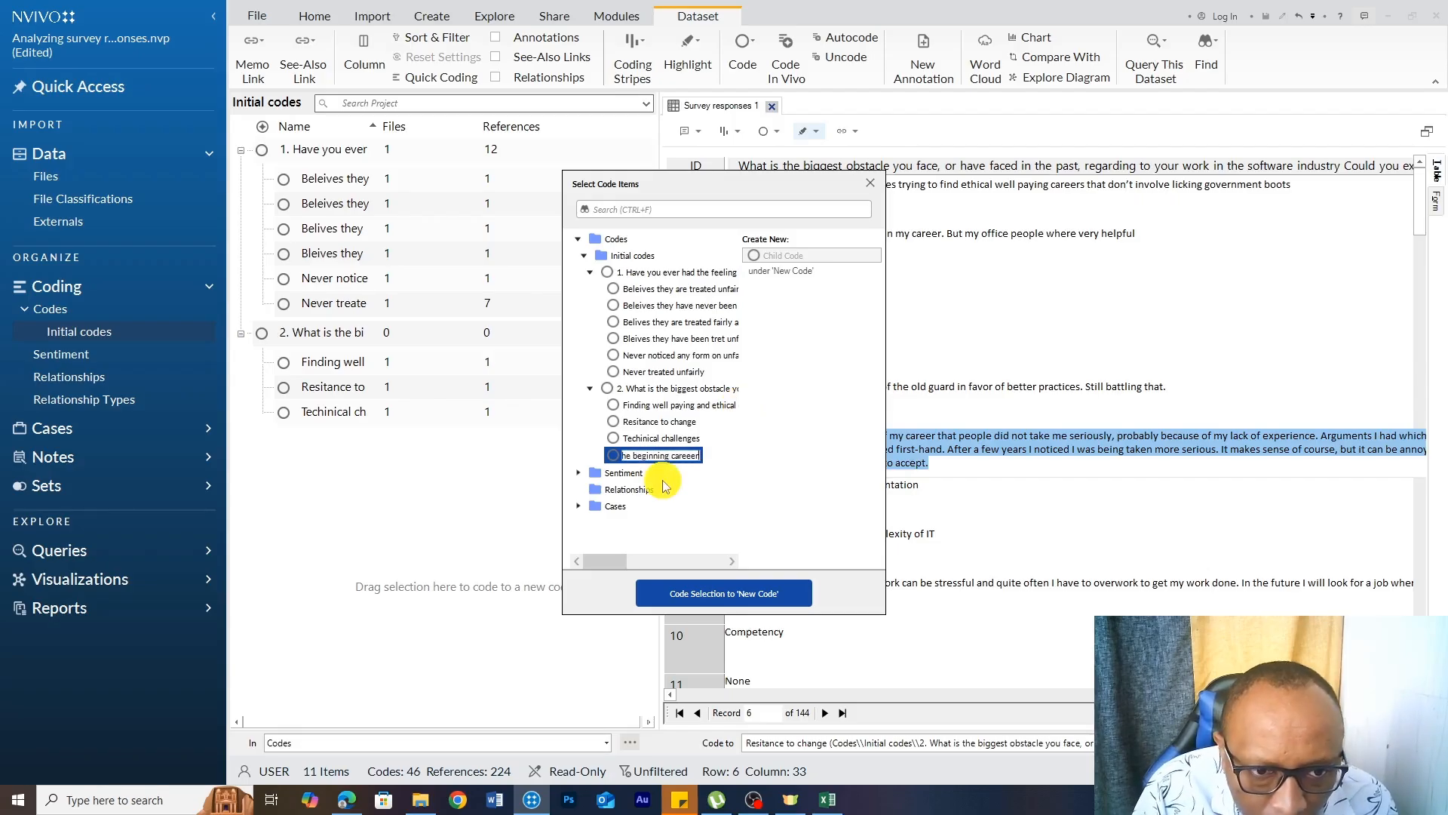
pyautogui.click(694, 595)
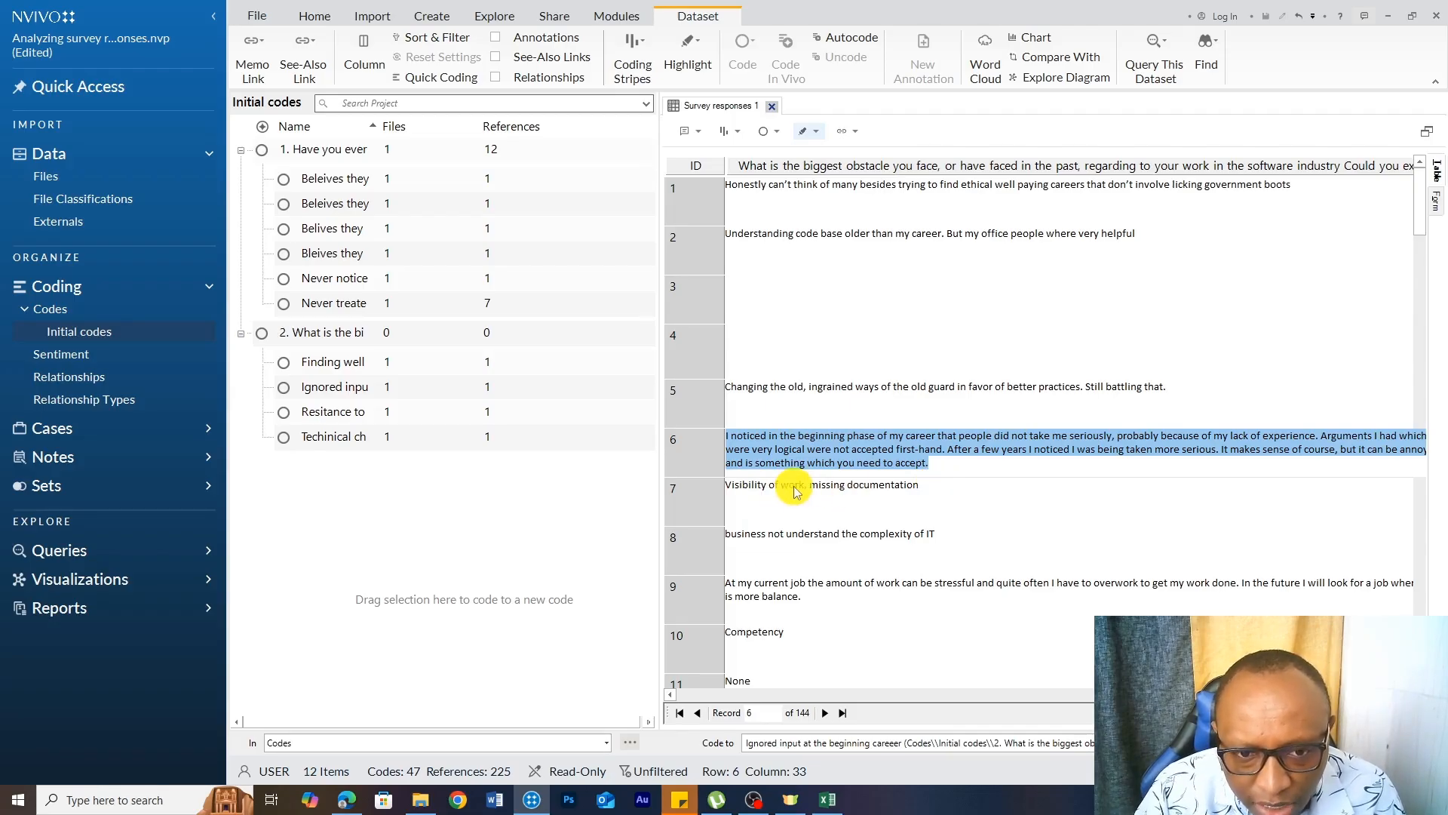
# - Code the "missing documentation" part of the row 7 answer to a new question 2 child code, "Challenges with missing documentation"
pyautogui.click(923, 490)
pyautogui.moveTo(810, 485); pyautogui.dragTo(947, 486)
pyautogui.rightClick(851, 487)
pyautogui.click(896, 494)
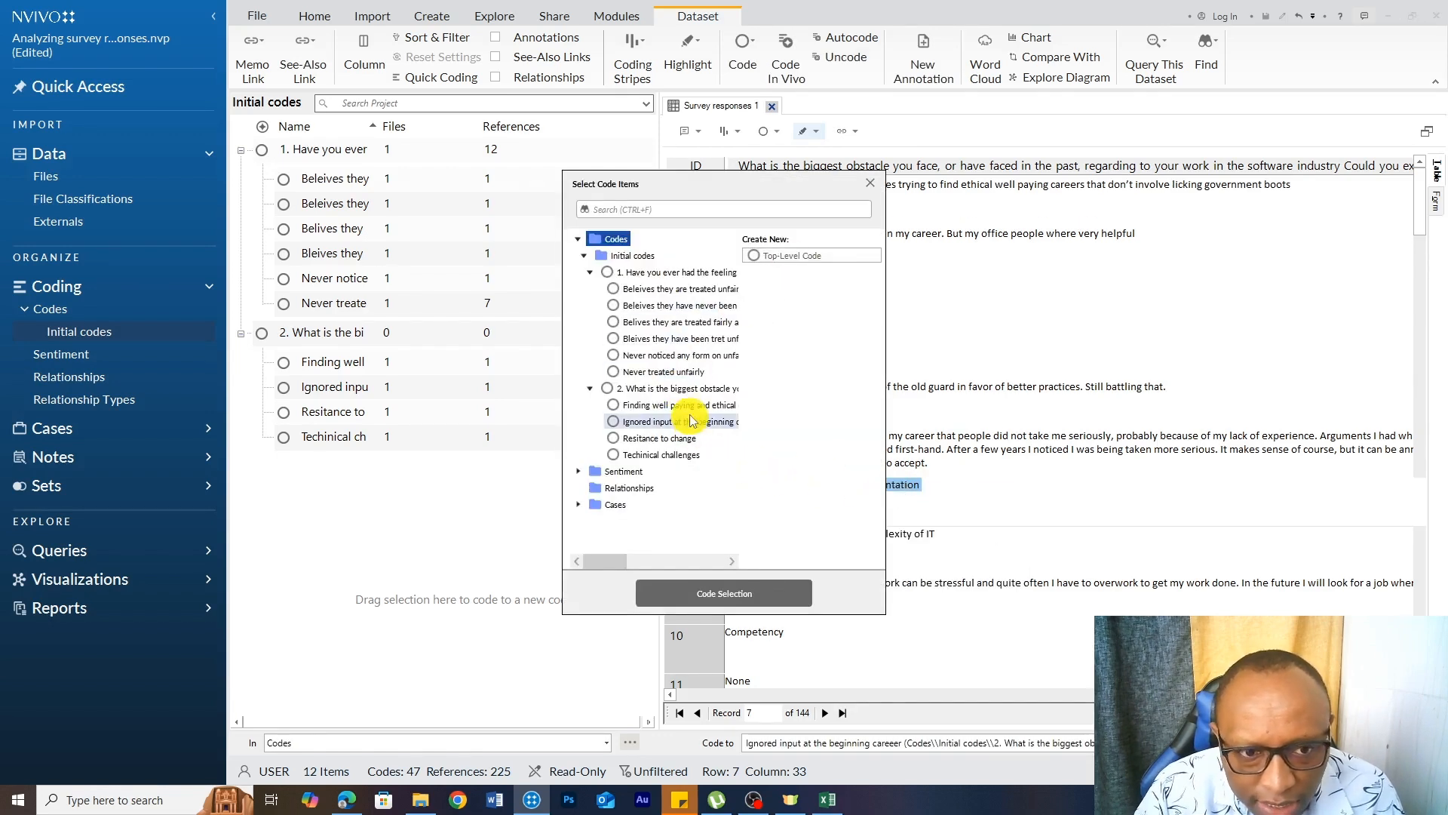
pyautogui.click(663, 388)
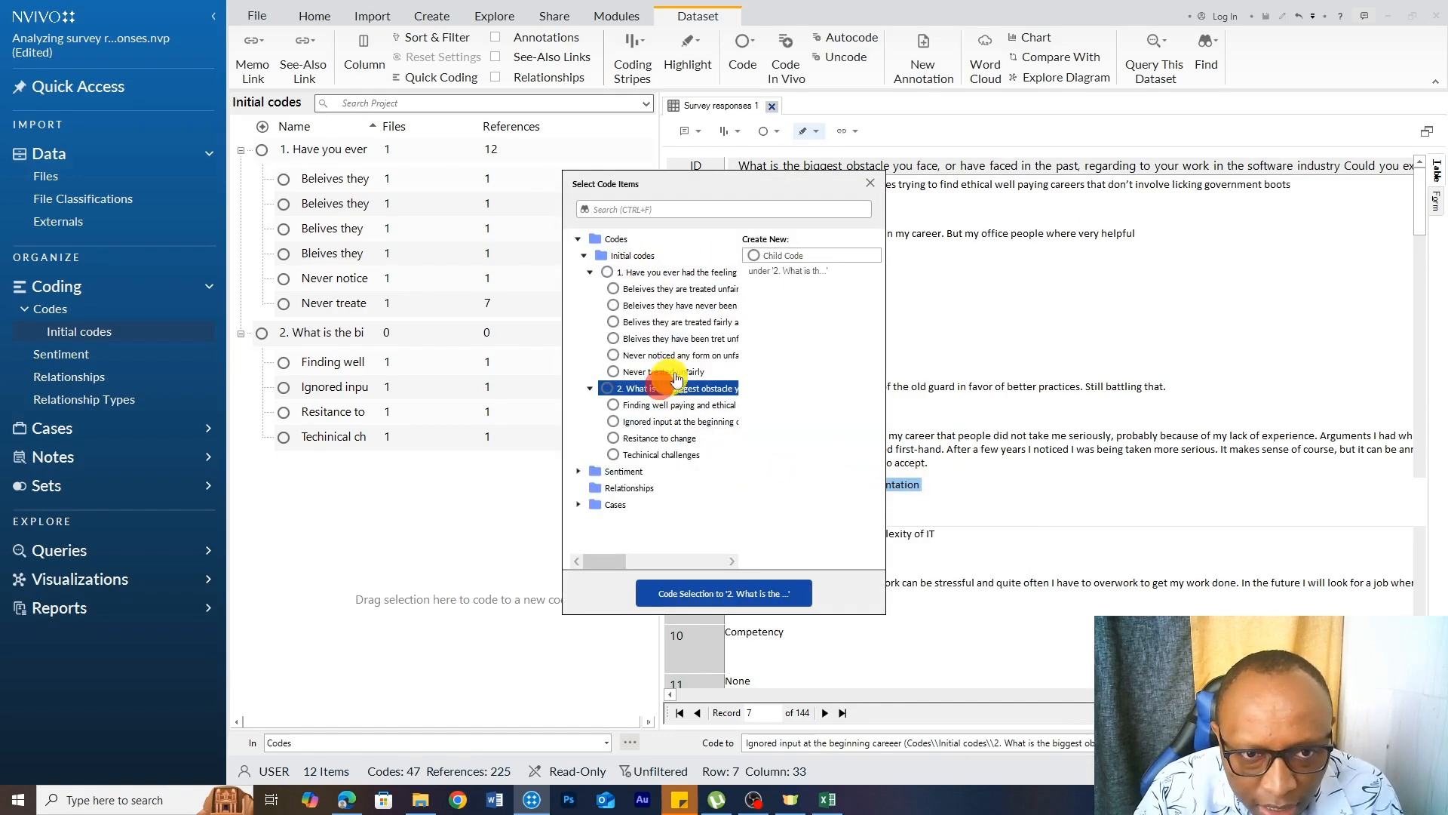
pyautogui.click(784, 255)
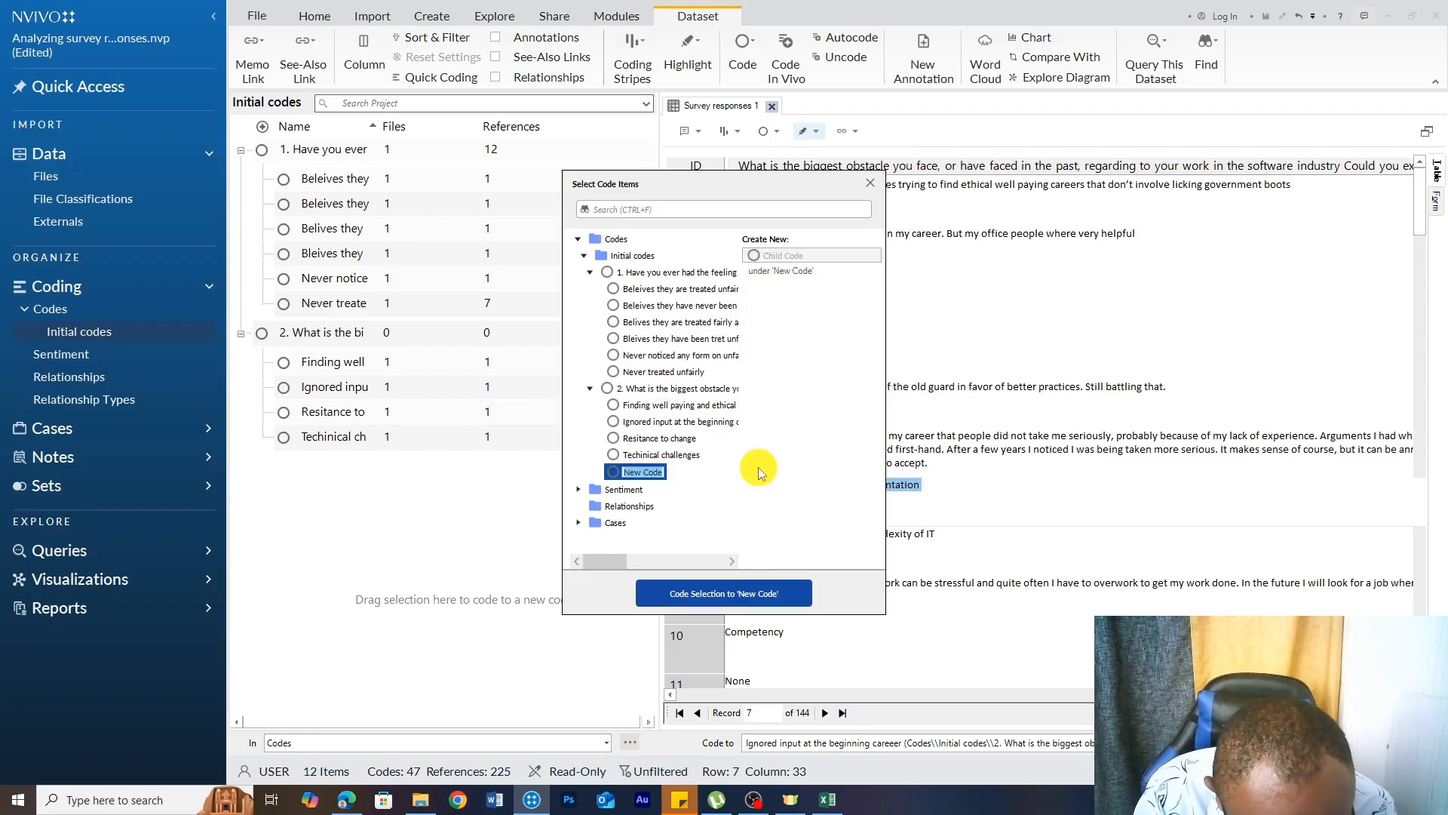
pyautogui.write('Chall')
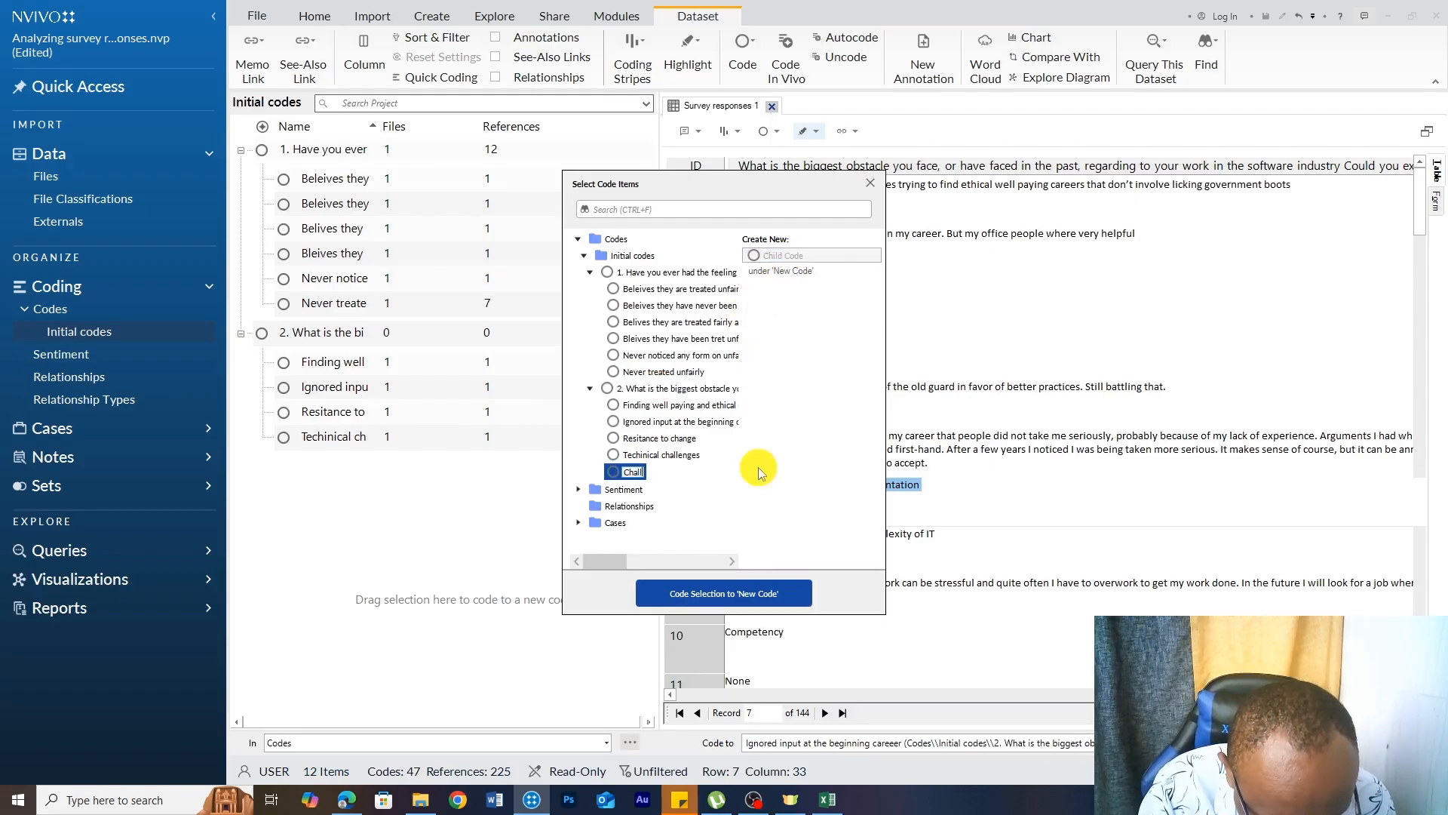
pyautogui.write('enges with mis')
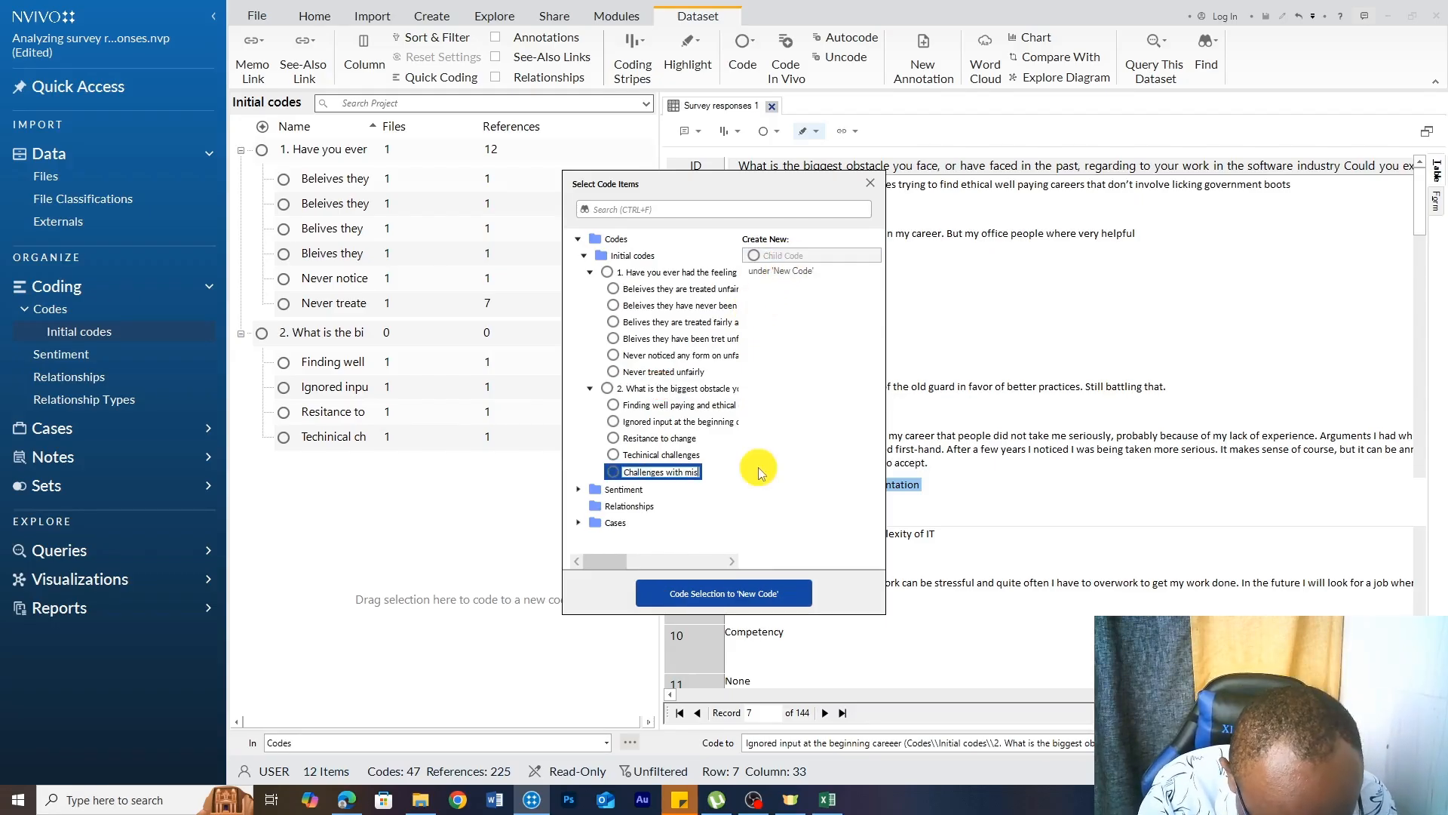
pyautogui.write('sing docume')
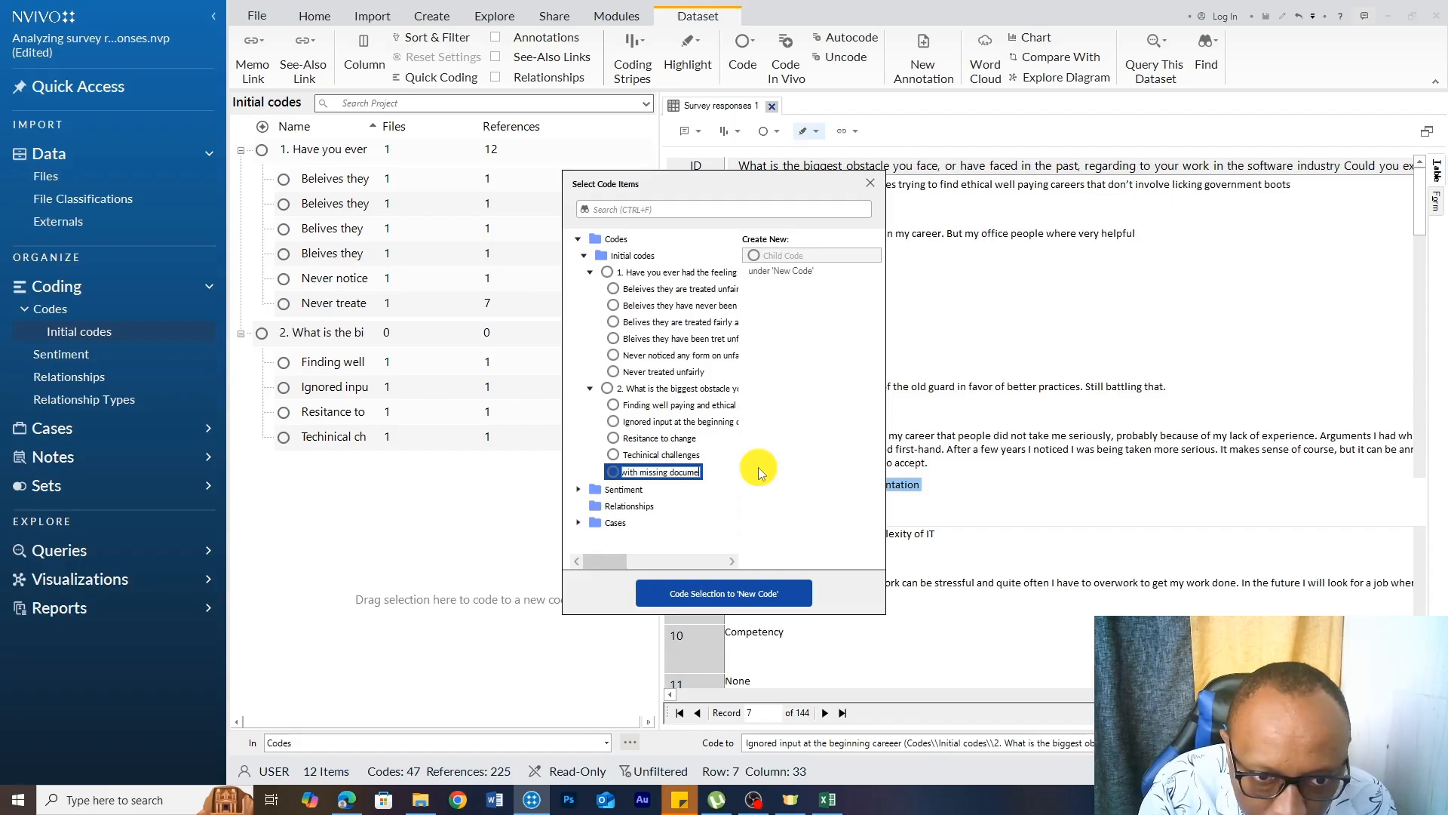
pyautogui.write('ntation')
pyautogui.click(681, 474)
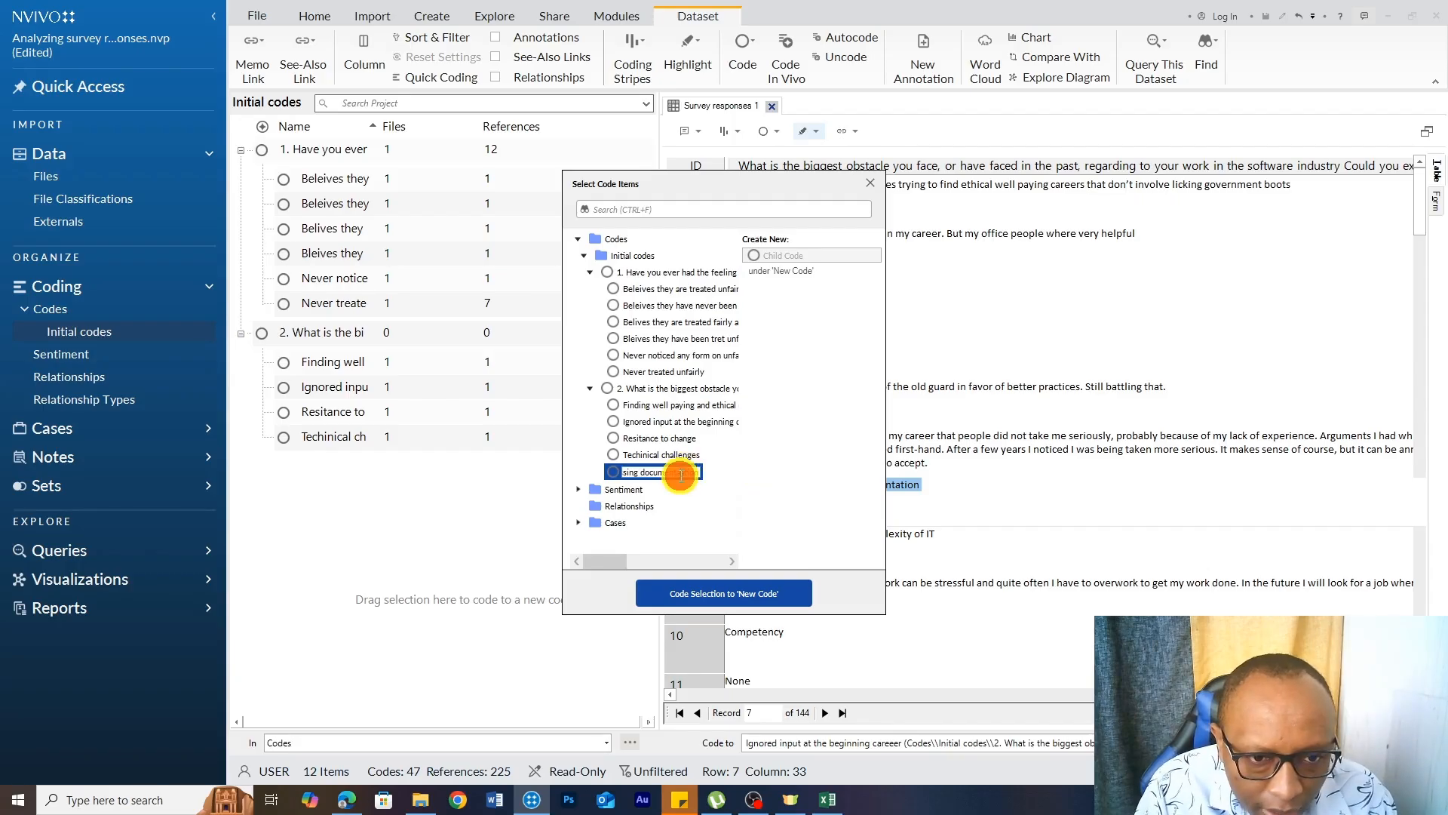
pyautogui.click(706, 594)
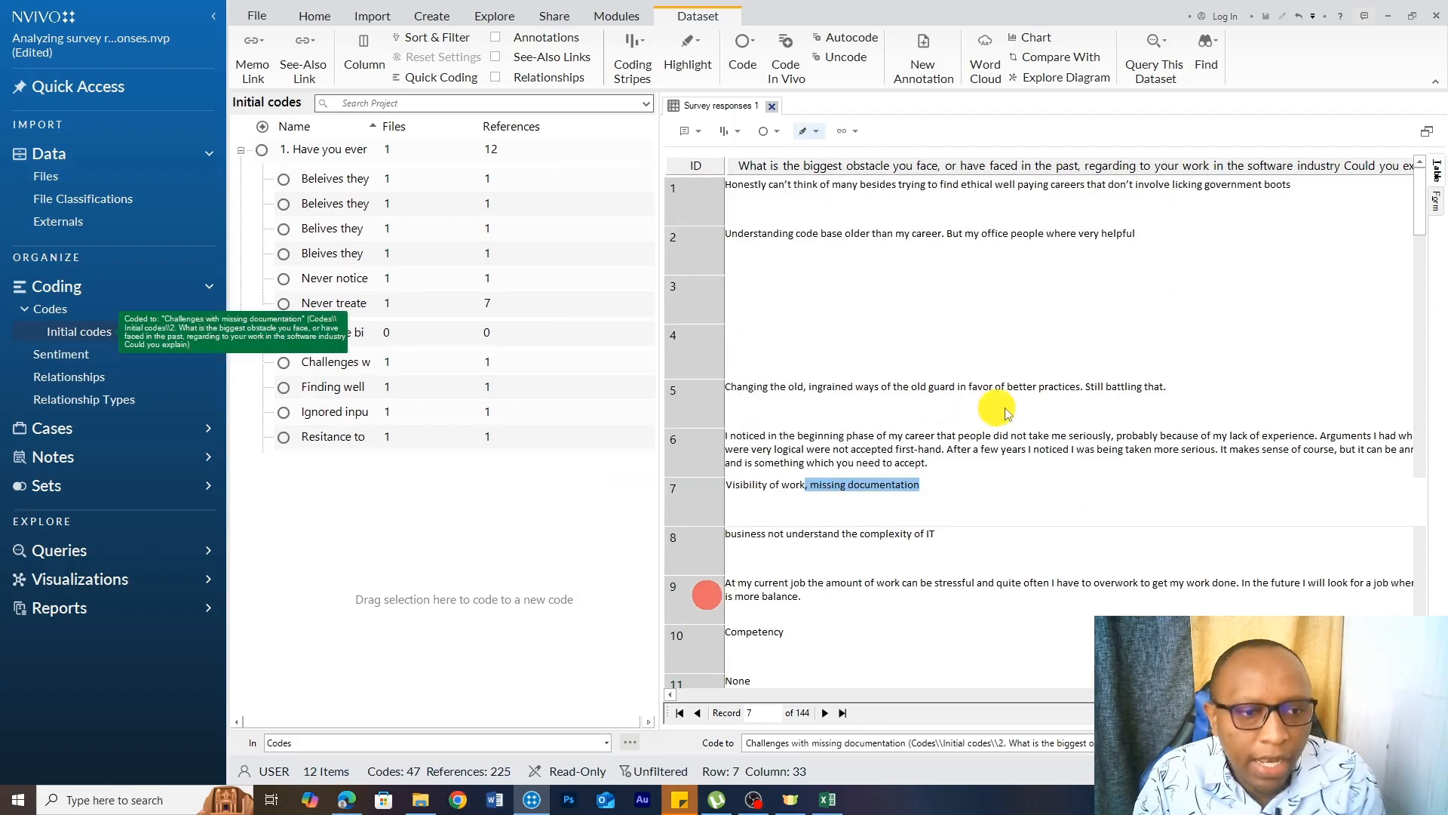
# - Turn on aggregate coding from children for the question 2 parent code and close the survey responses dataset
pyautogui.rightClick(465, 332)
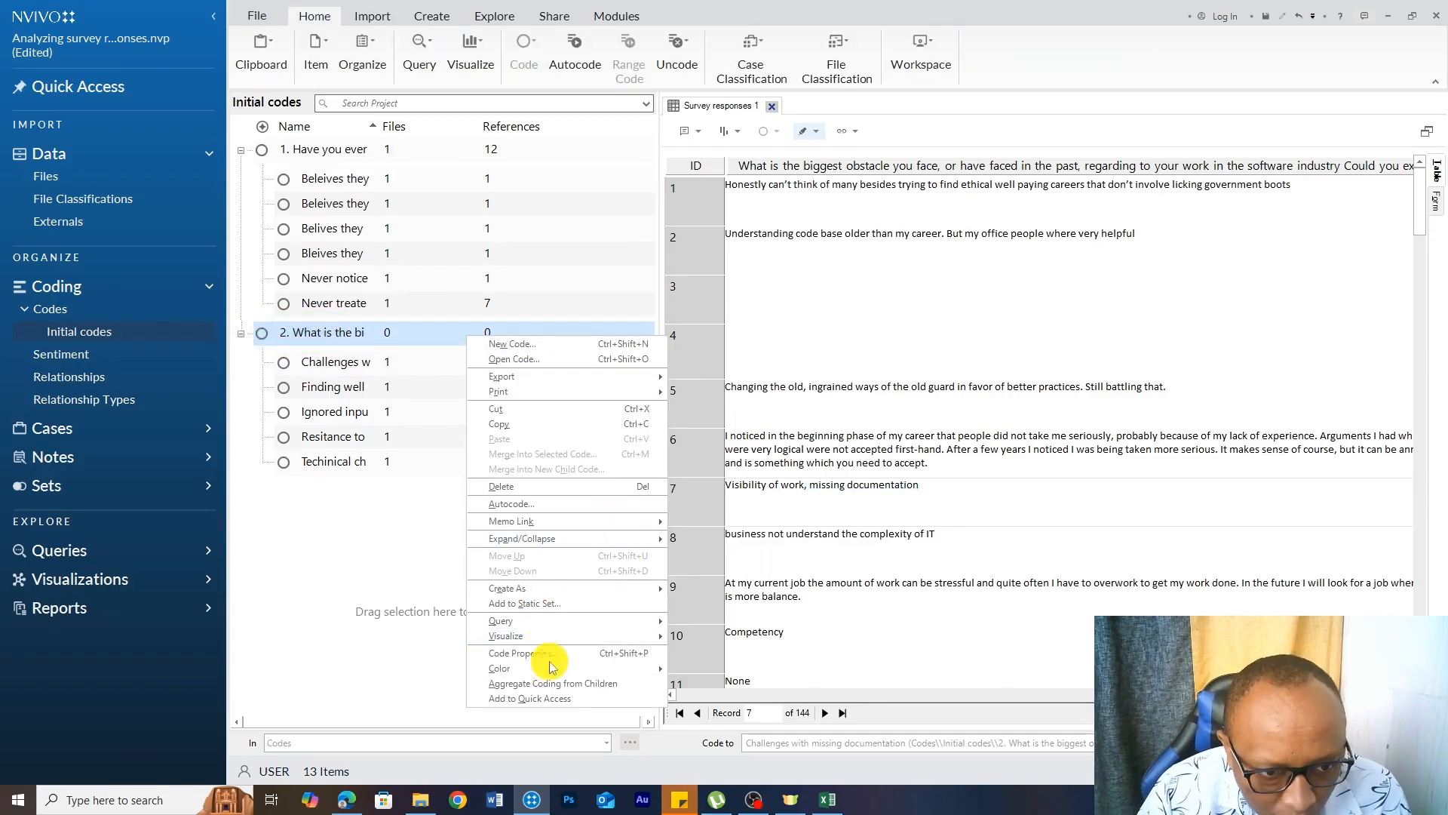
pyautogui.click(566, 685)
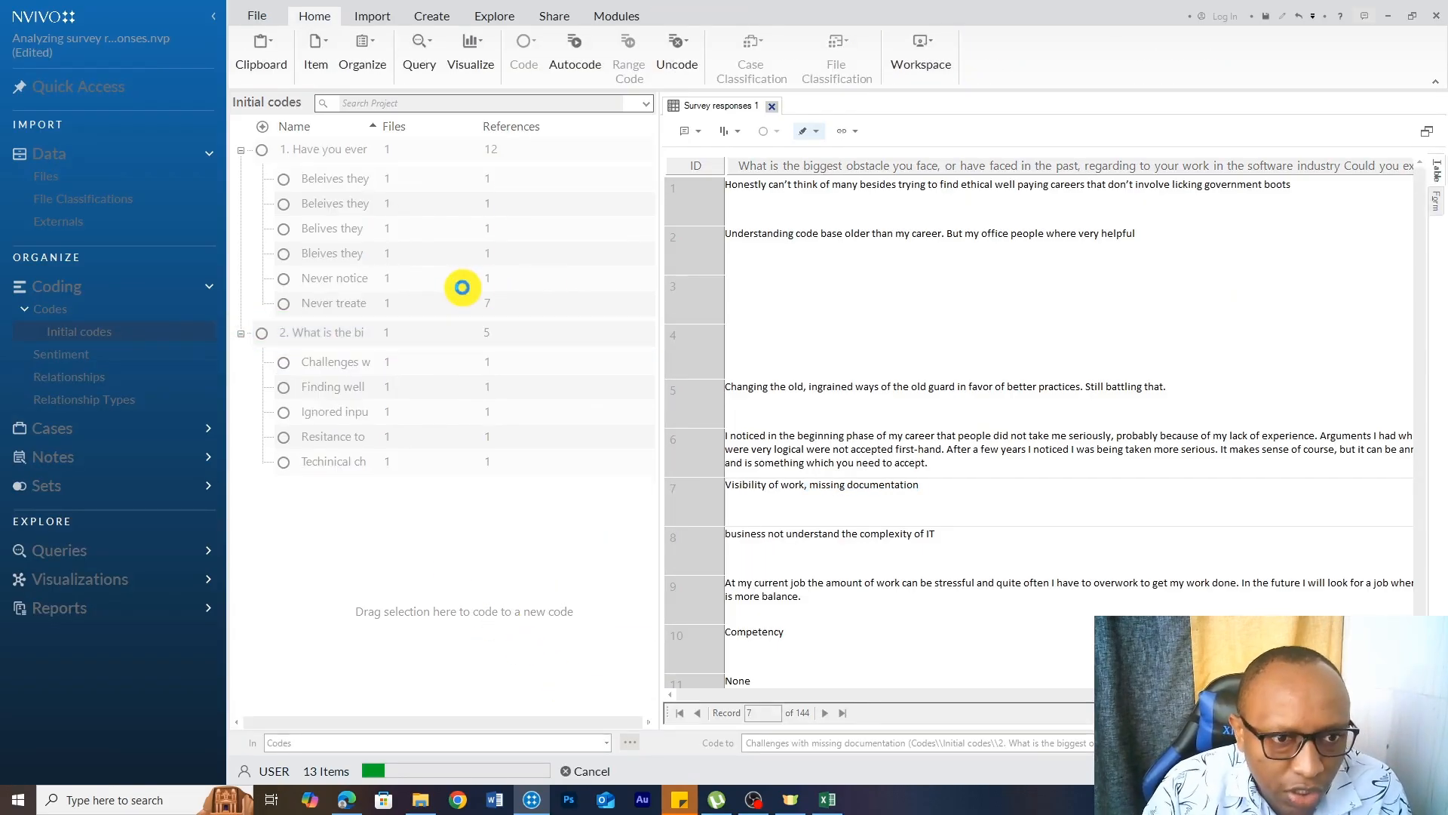
pyautogui.click(771, 105)
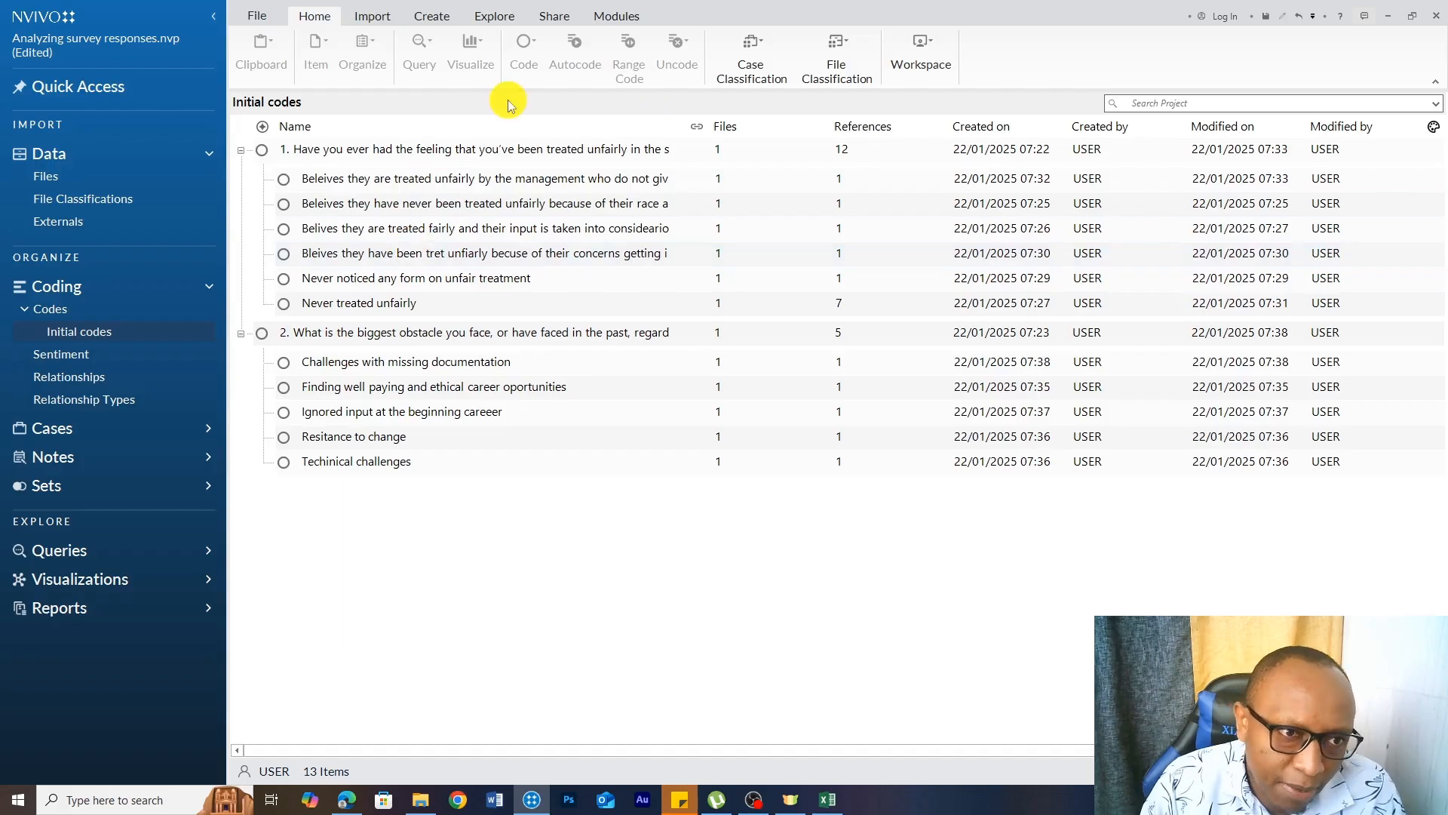
# - Create a new folder named "Preliminary Themes" under Codes
pyautogui.rightClick(86, 309)
pyautogui.click(148, 323)
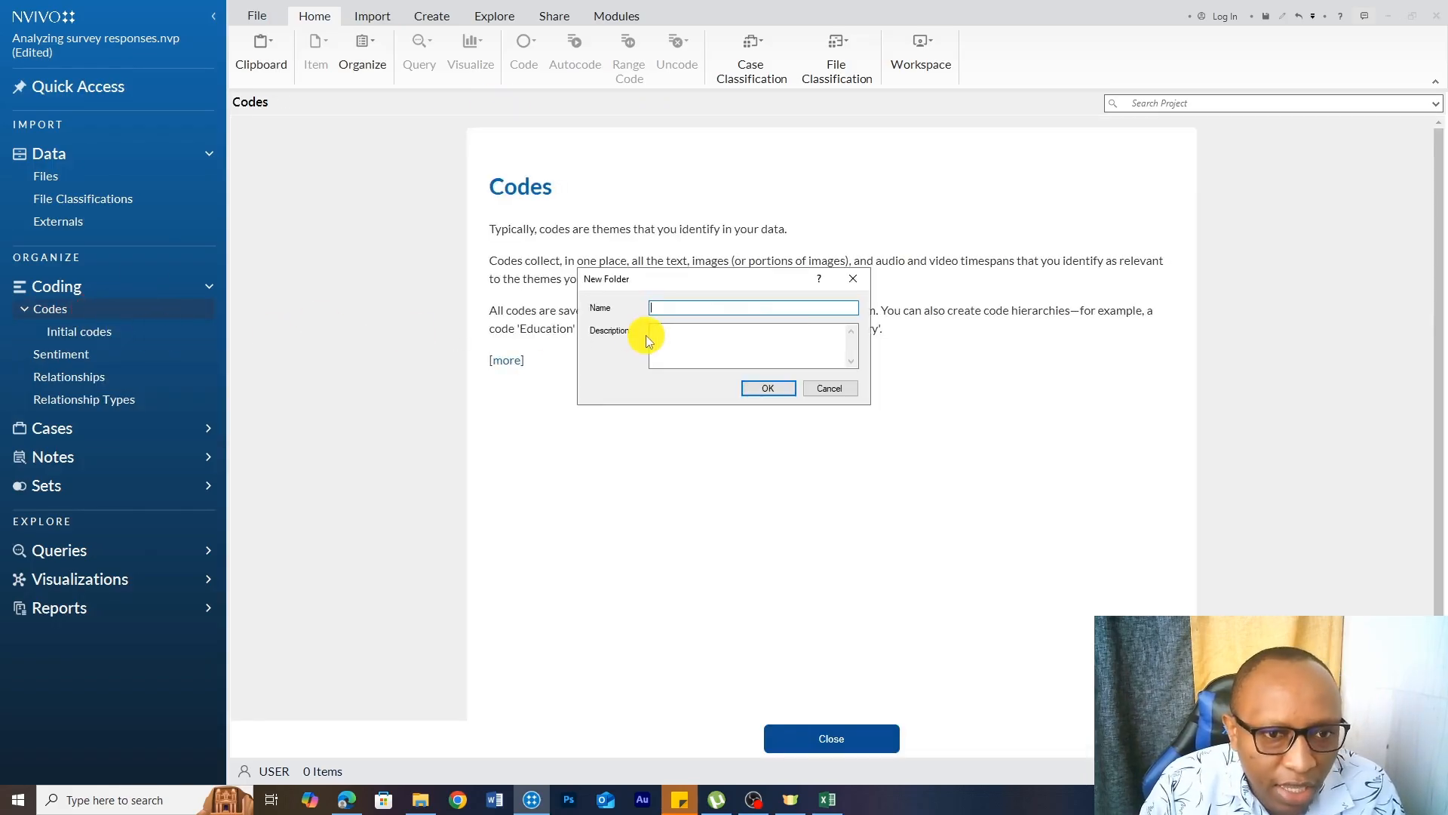
pyautogui.write('Preliminary')
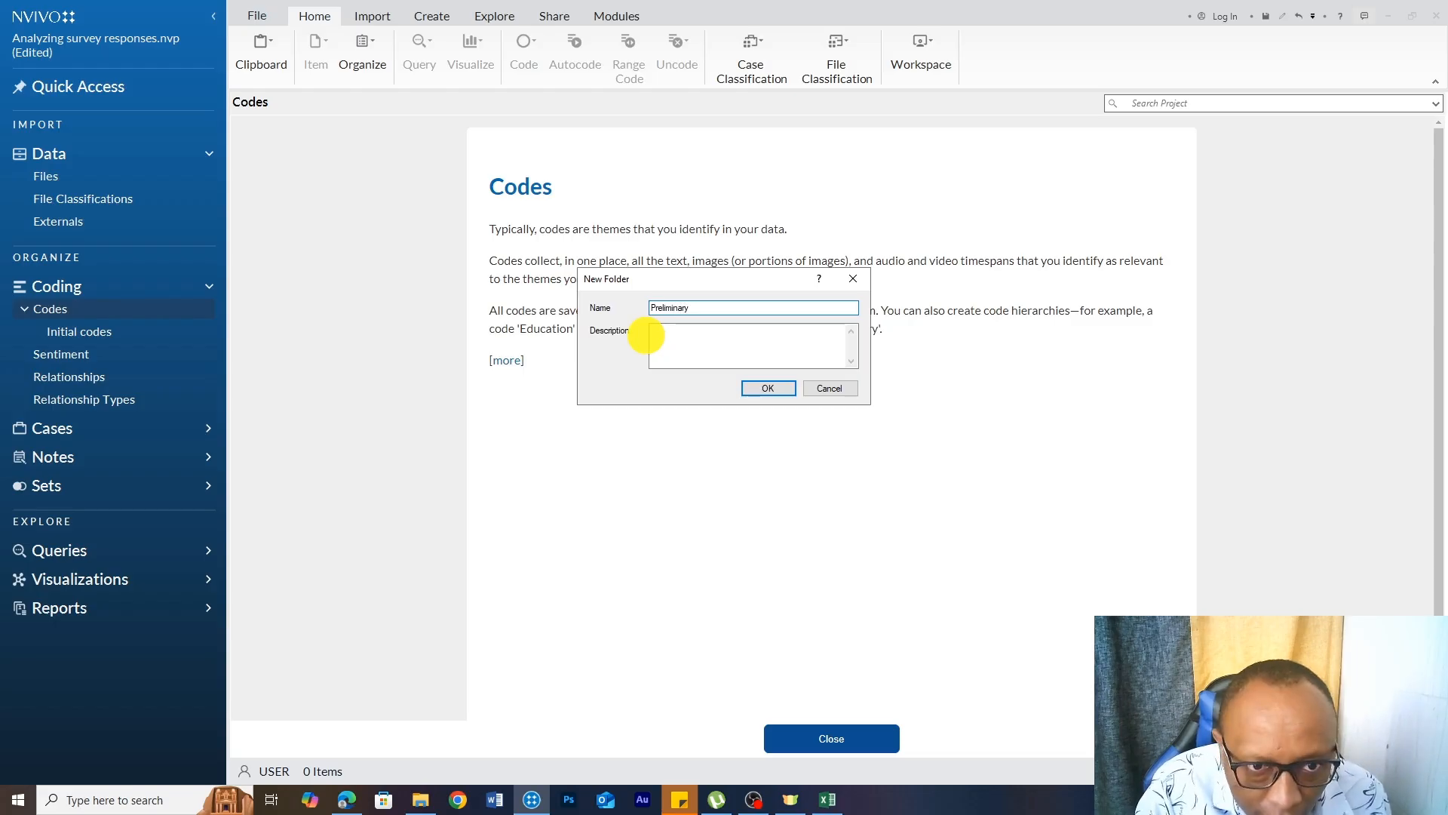
pyautogui.write(' Theme')
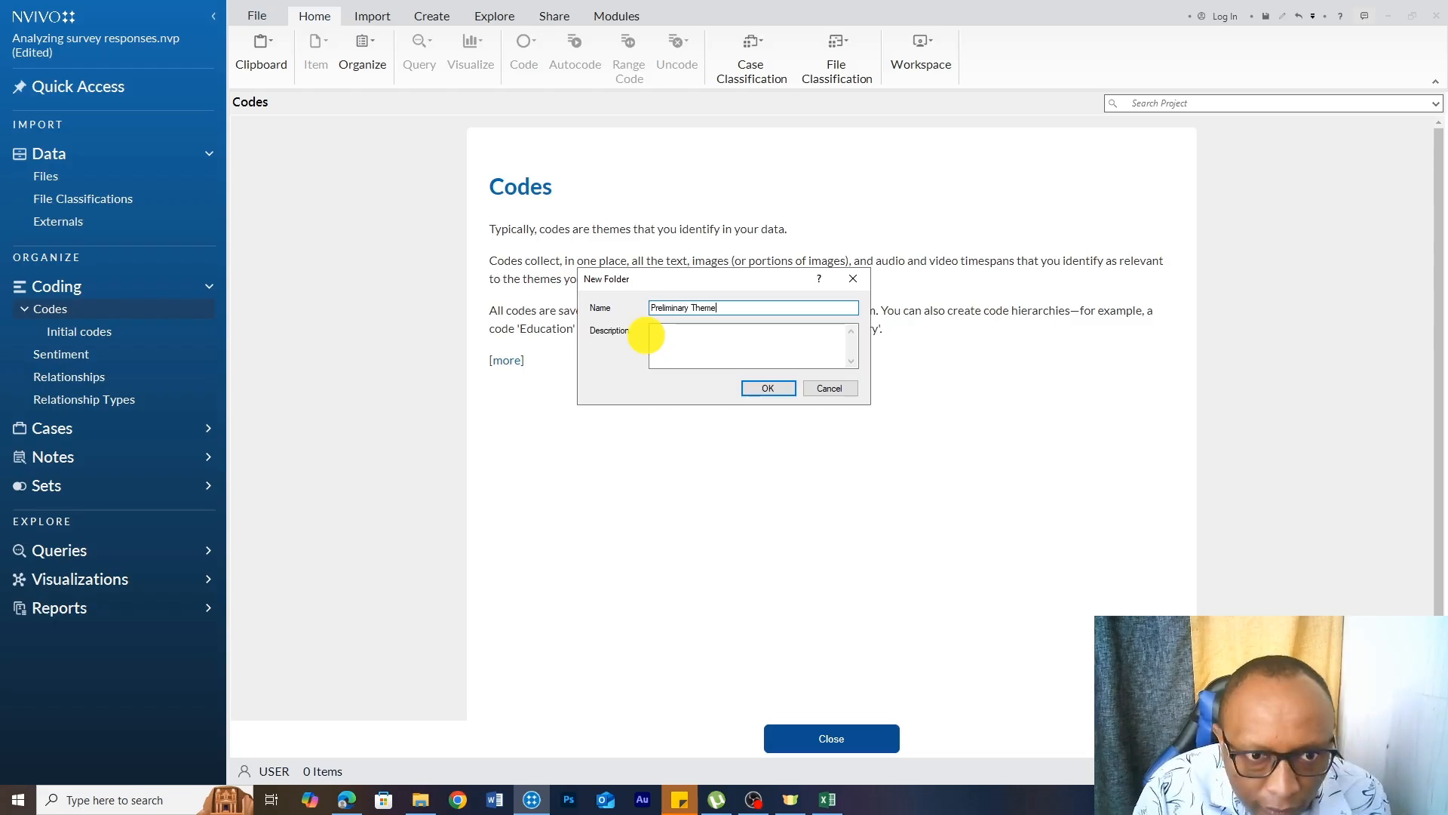
pyautogui.write('s')
pyautogui.click(768, 387)
# - Show the "Initial codes" folder and collapse both question parent codes
pyautogui.click(75, 331)
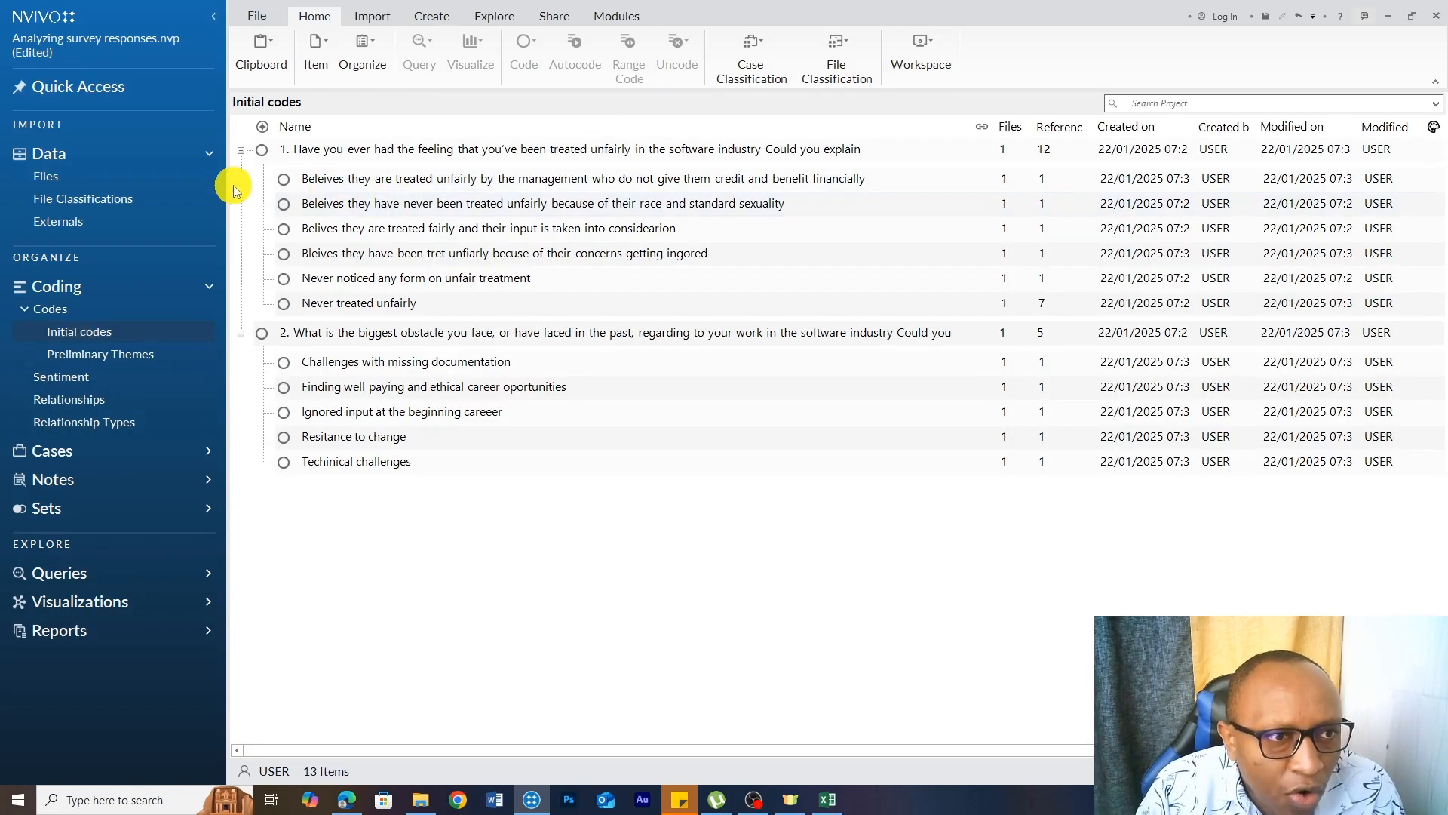
pyautogui.click(241, 149)
pyautogui.click(241, 174)
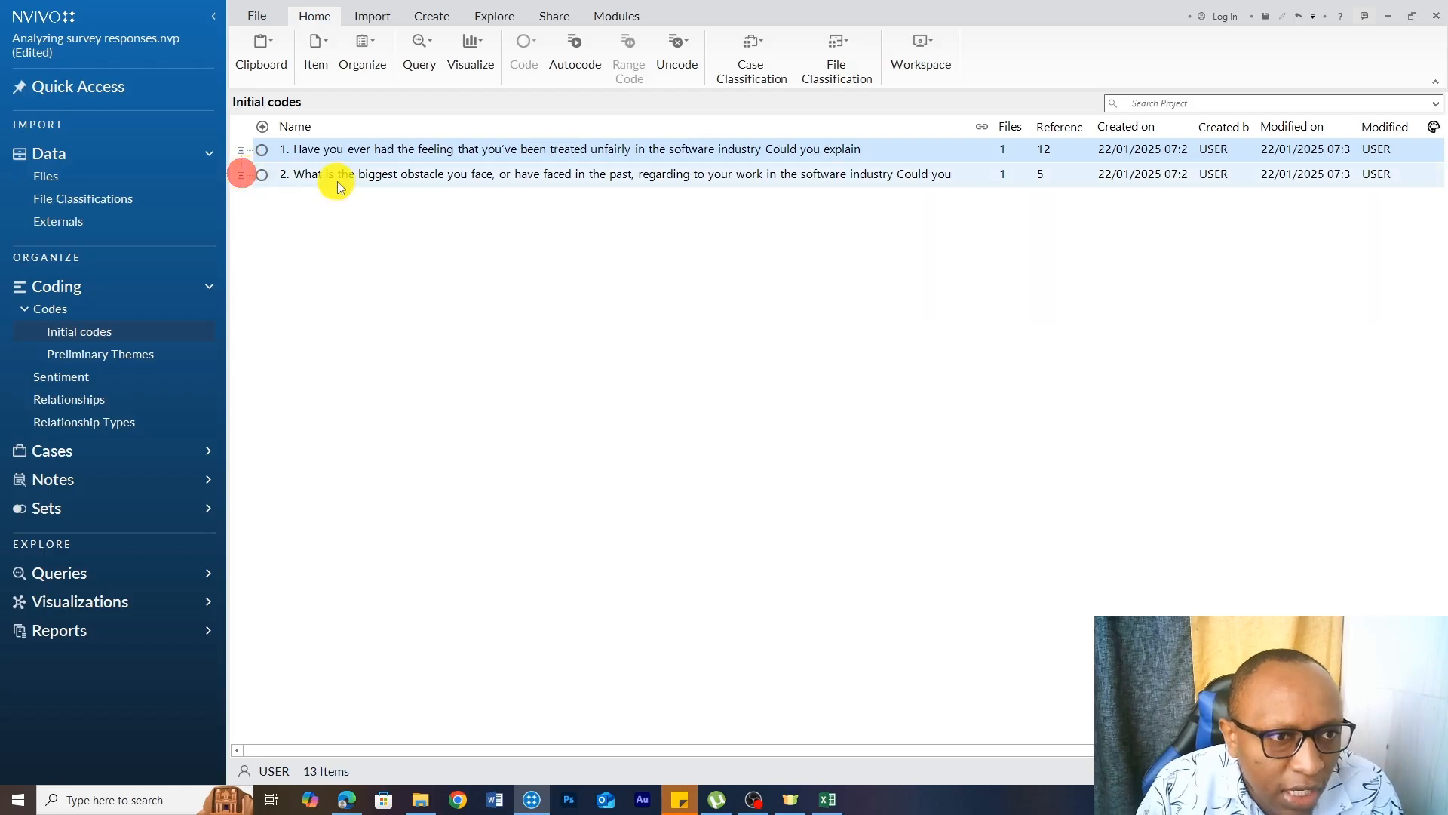
# - Copy both question parent codes from the "Initial codes" folder into the "Preliminary Themes" folder and compare the two folders
pyautogui.click(323, 179)
pyautogui.keyDown('shift'); pyautogui.click(447, 151); pyautogui.keyUp('shift')
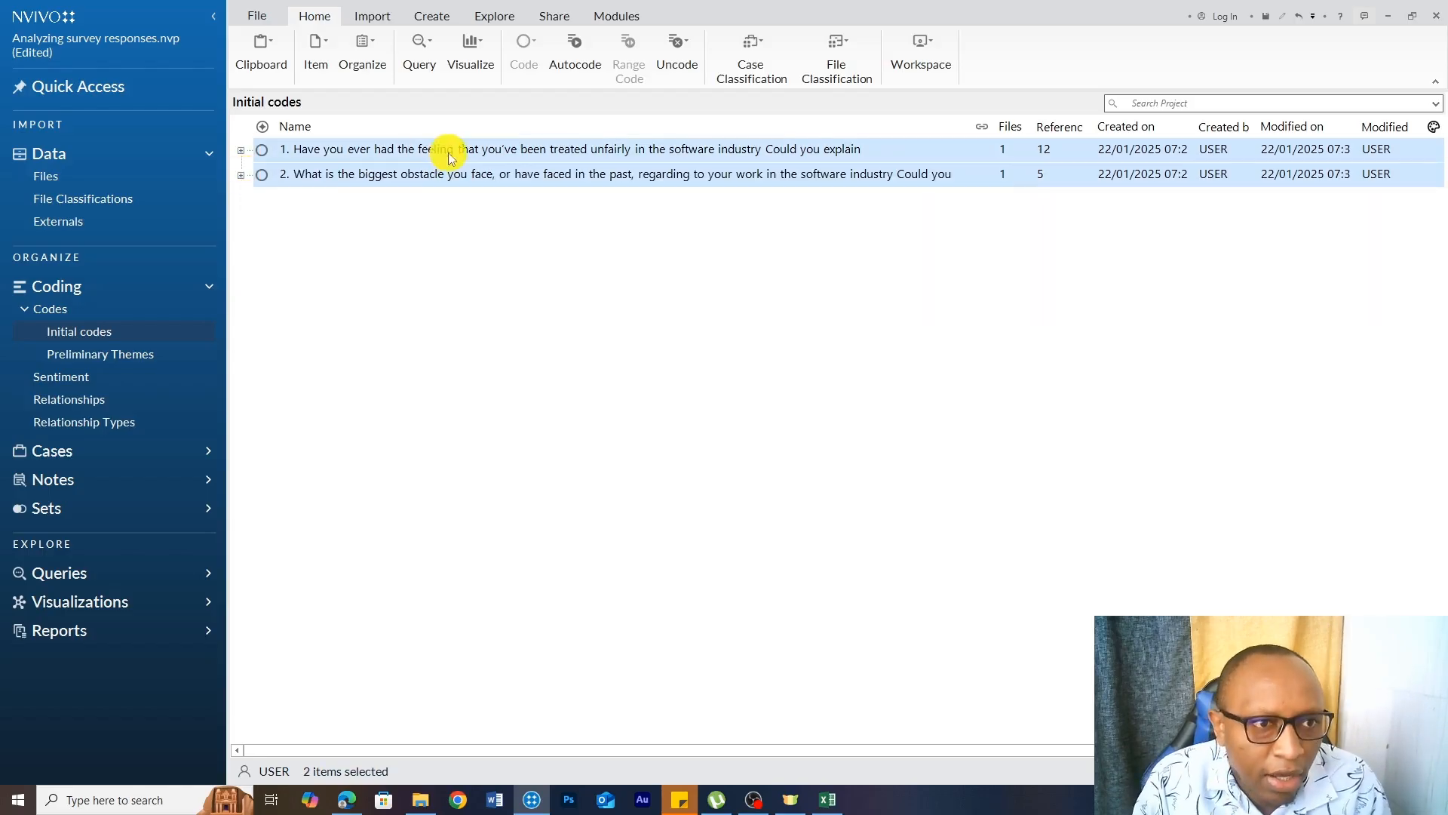
pyautogui.rightClick(370, 156)
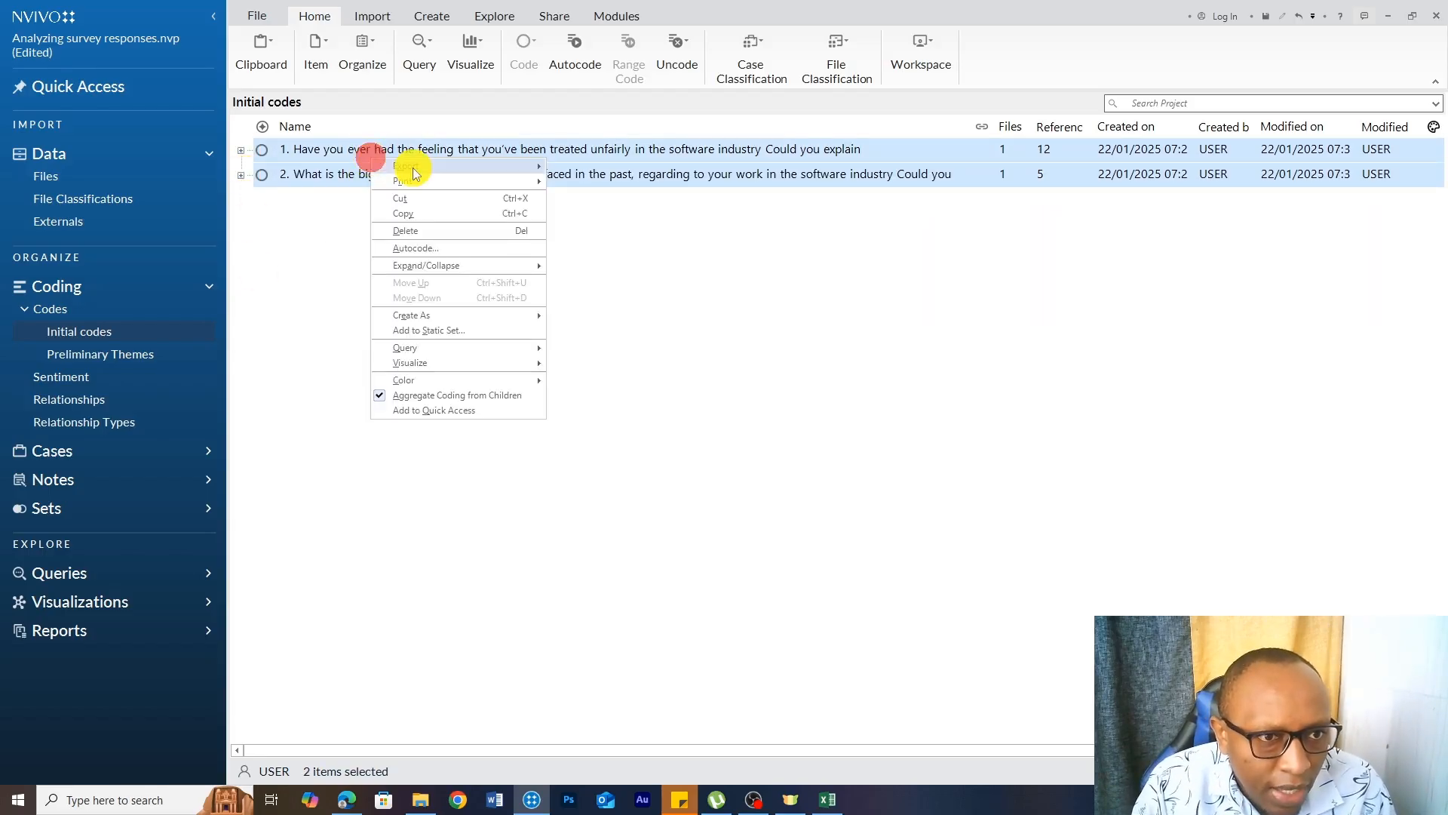
pyautogui.click(411, 216)
pyautogui.click(101, 358)
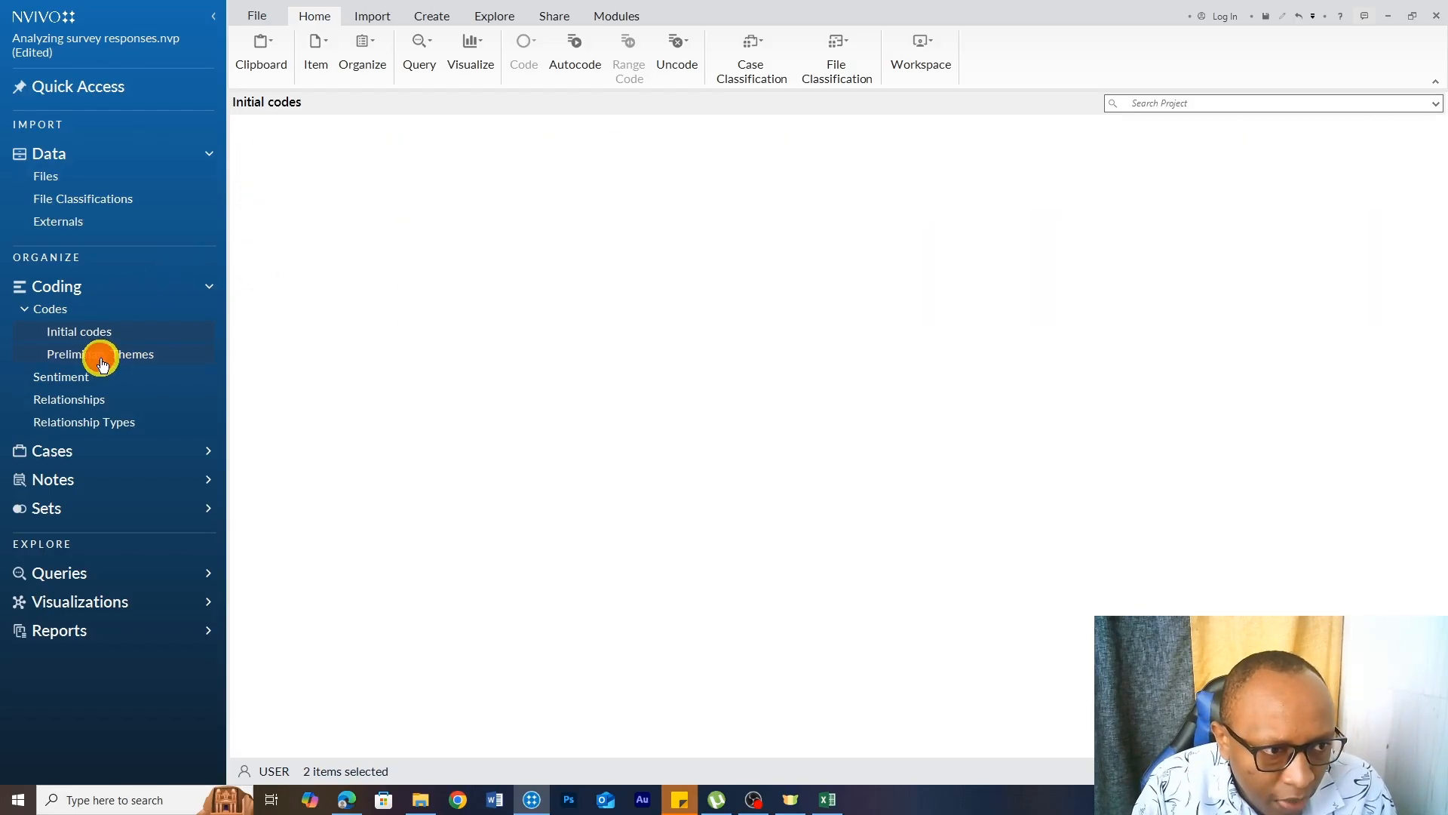
pyautogui.click(862, 733)
pyautogui.rightClick(550, 228)
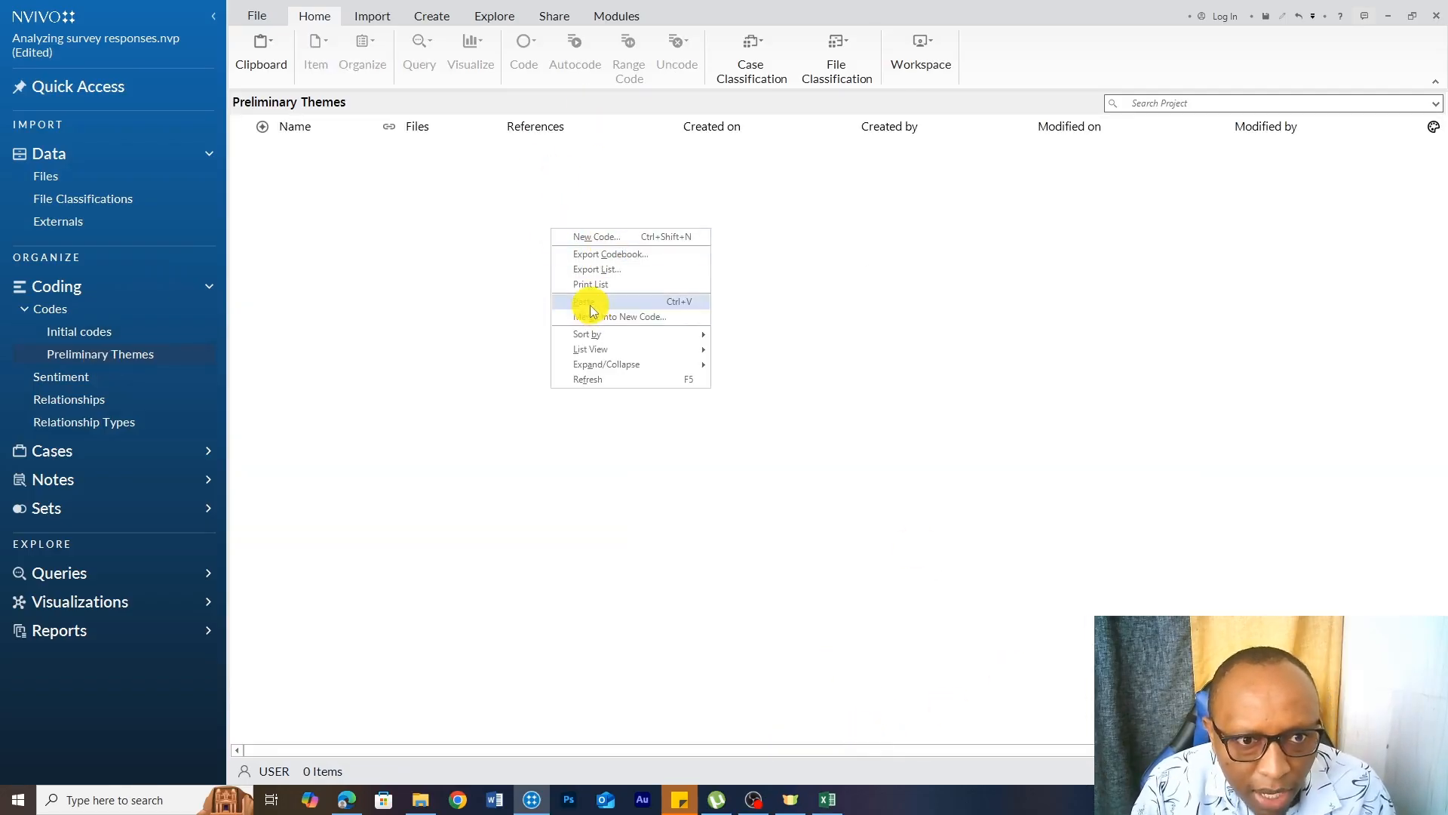
pyautogui.click(591, 303)
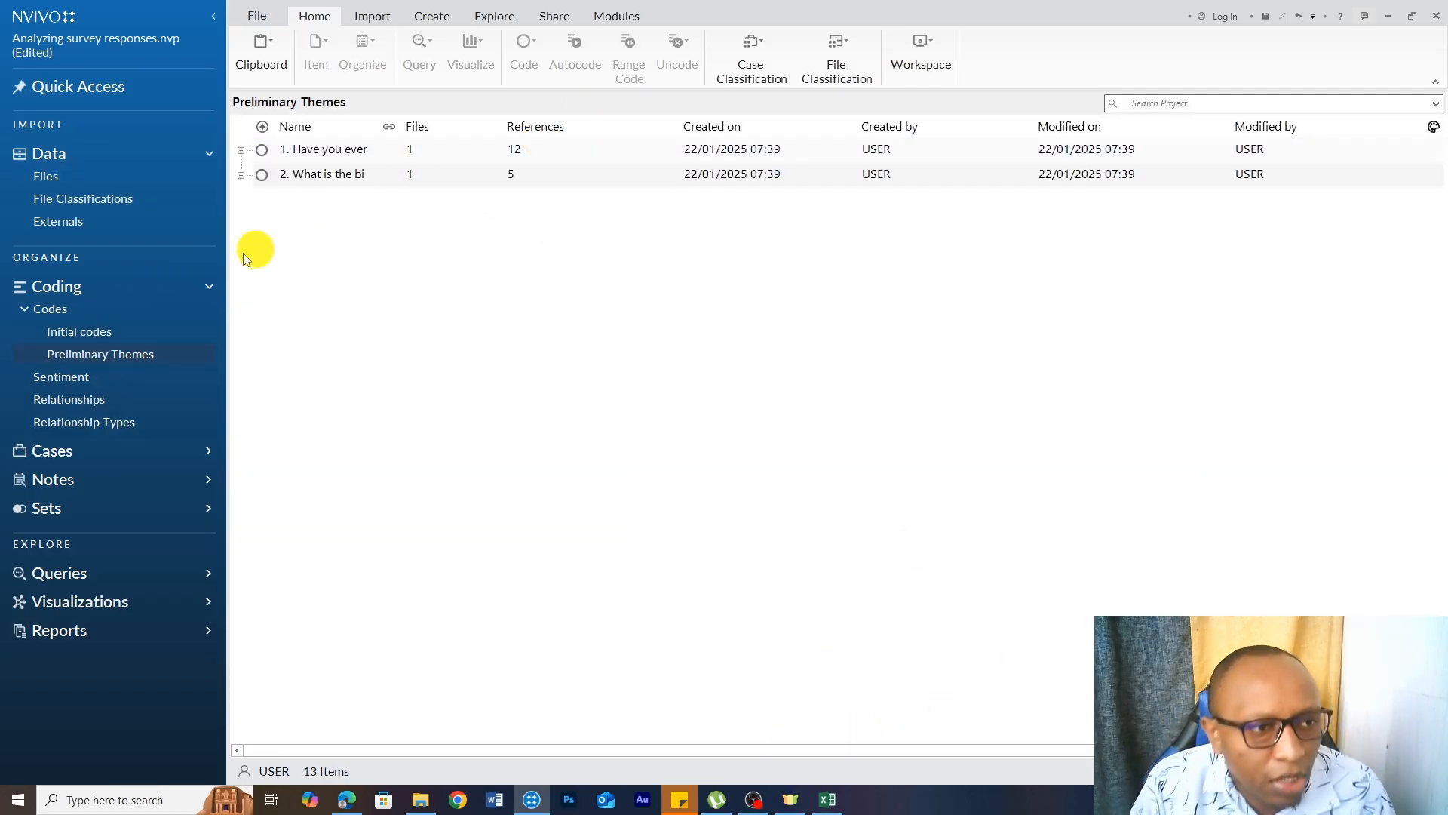
pyautogui.click(123, 331)
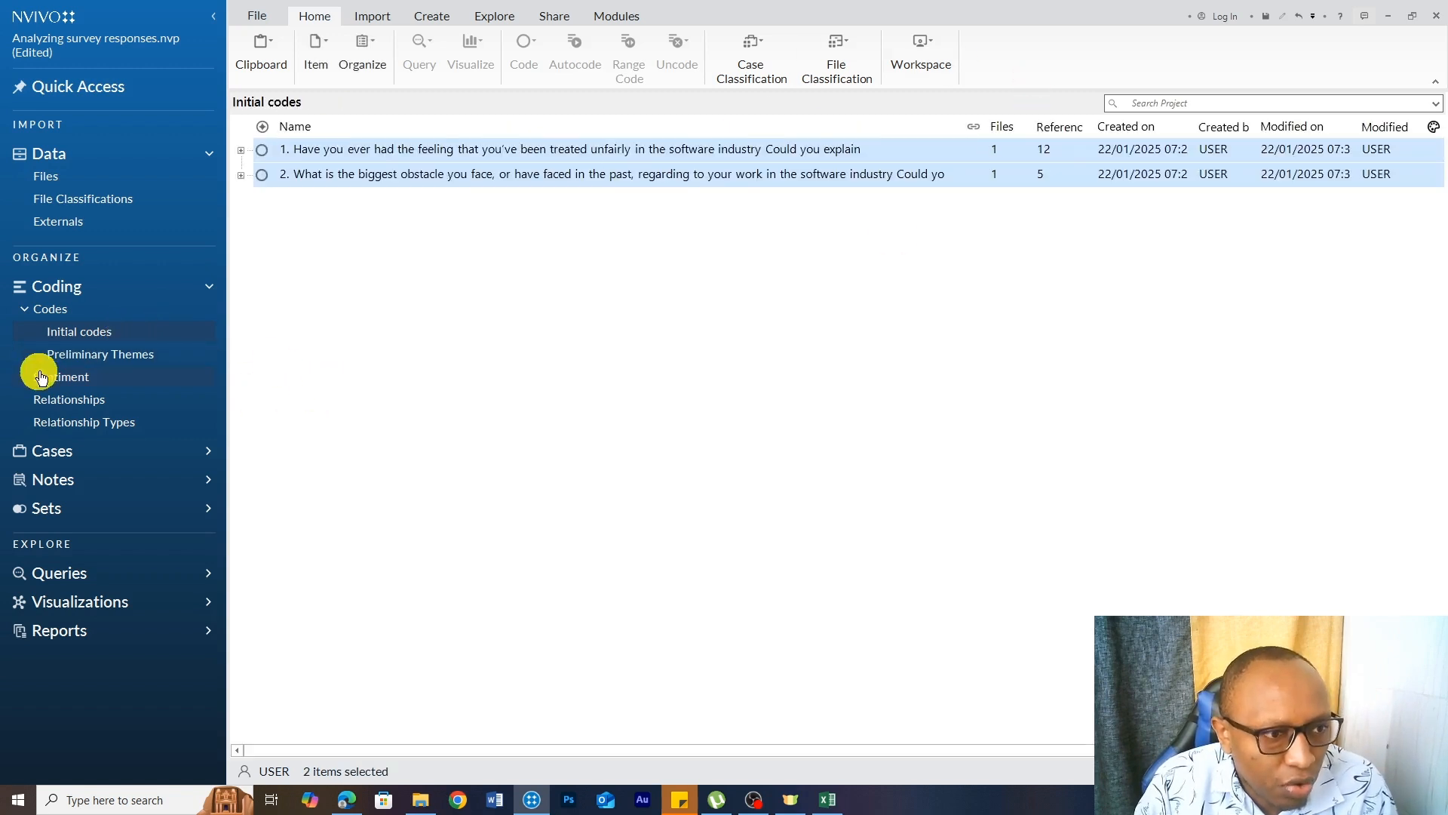
pyautogui.click(73, 355)
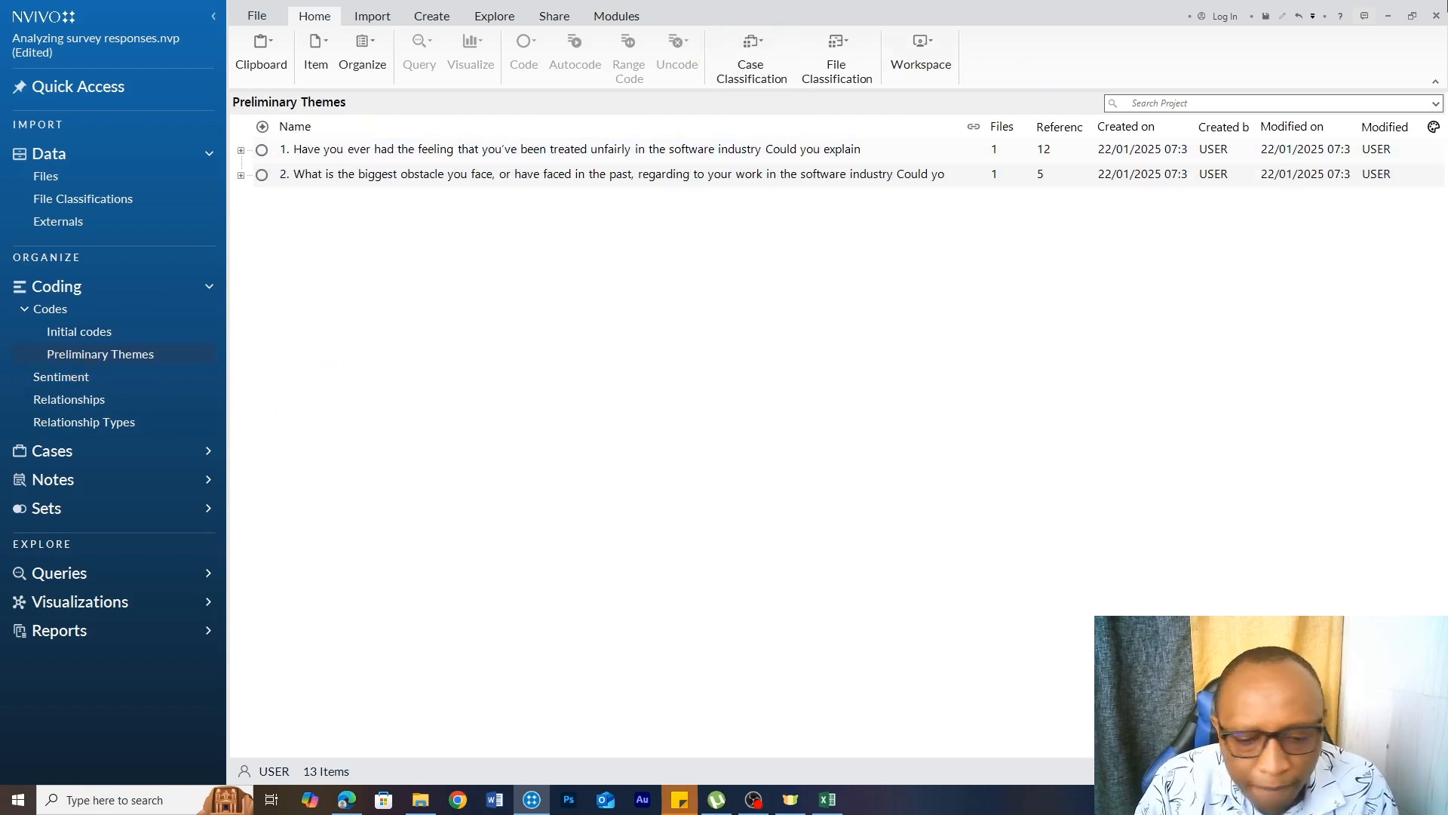
# - Expand both parent codes in "Preliminary Themes" and rename the question 1 code "Participants perception of fairness in the sofware industry"
pyautogui.click(241, 150)
pyautogui.click(241, 333)
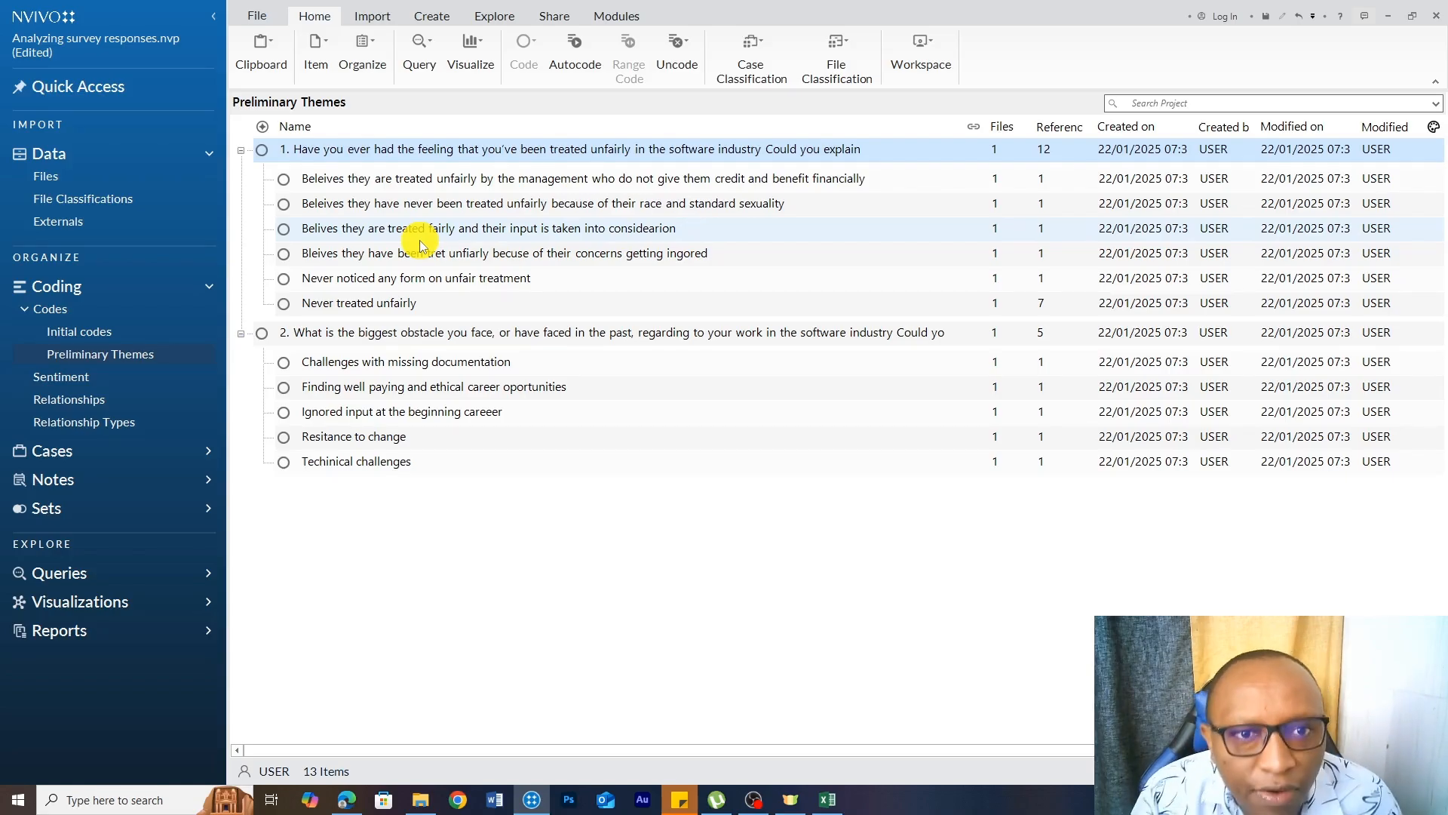
pyautogui.rightClick(597, 144)
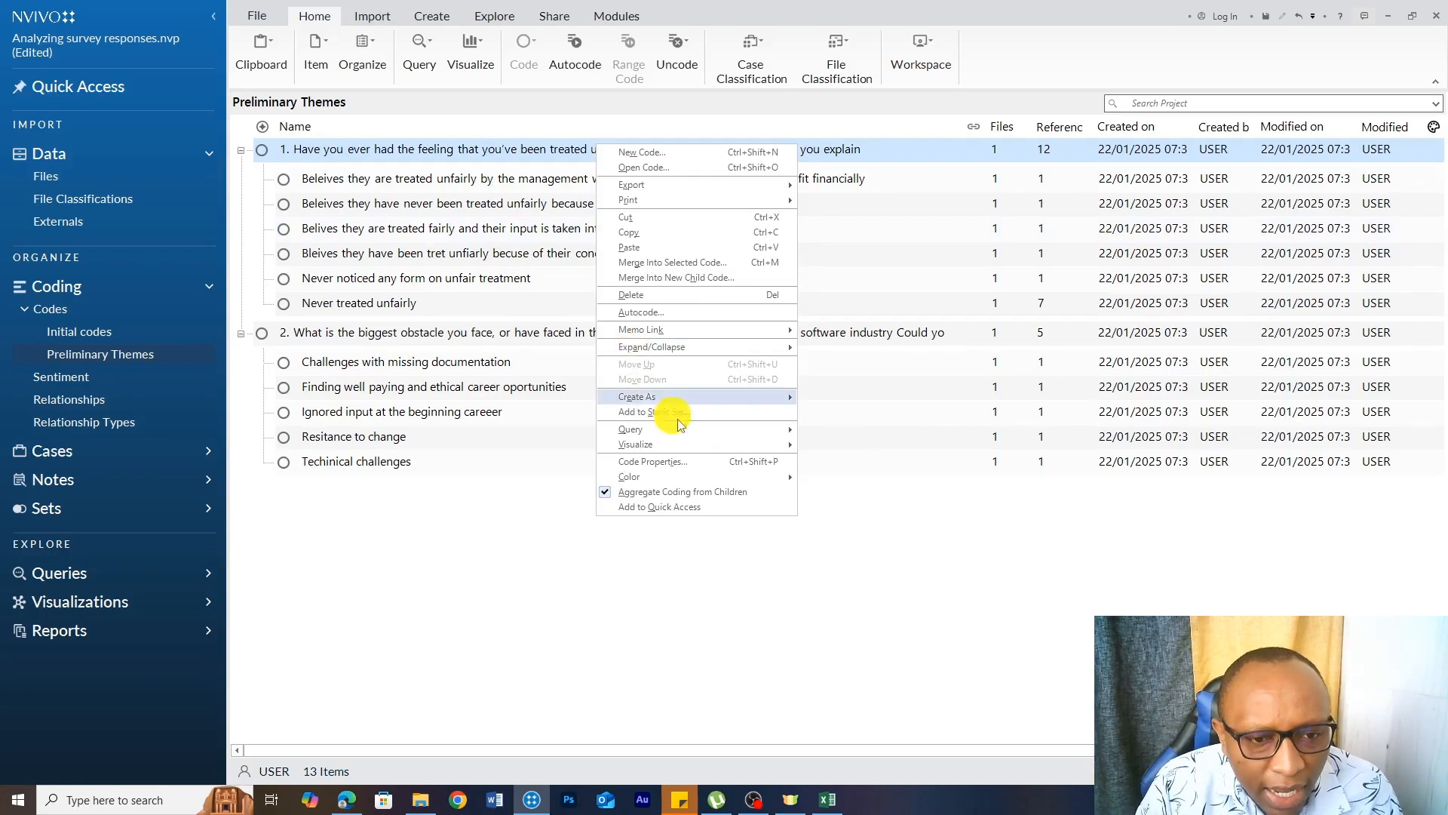
pyautogui.click(678, 460)
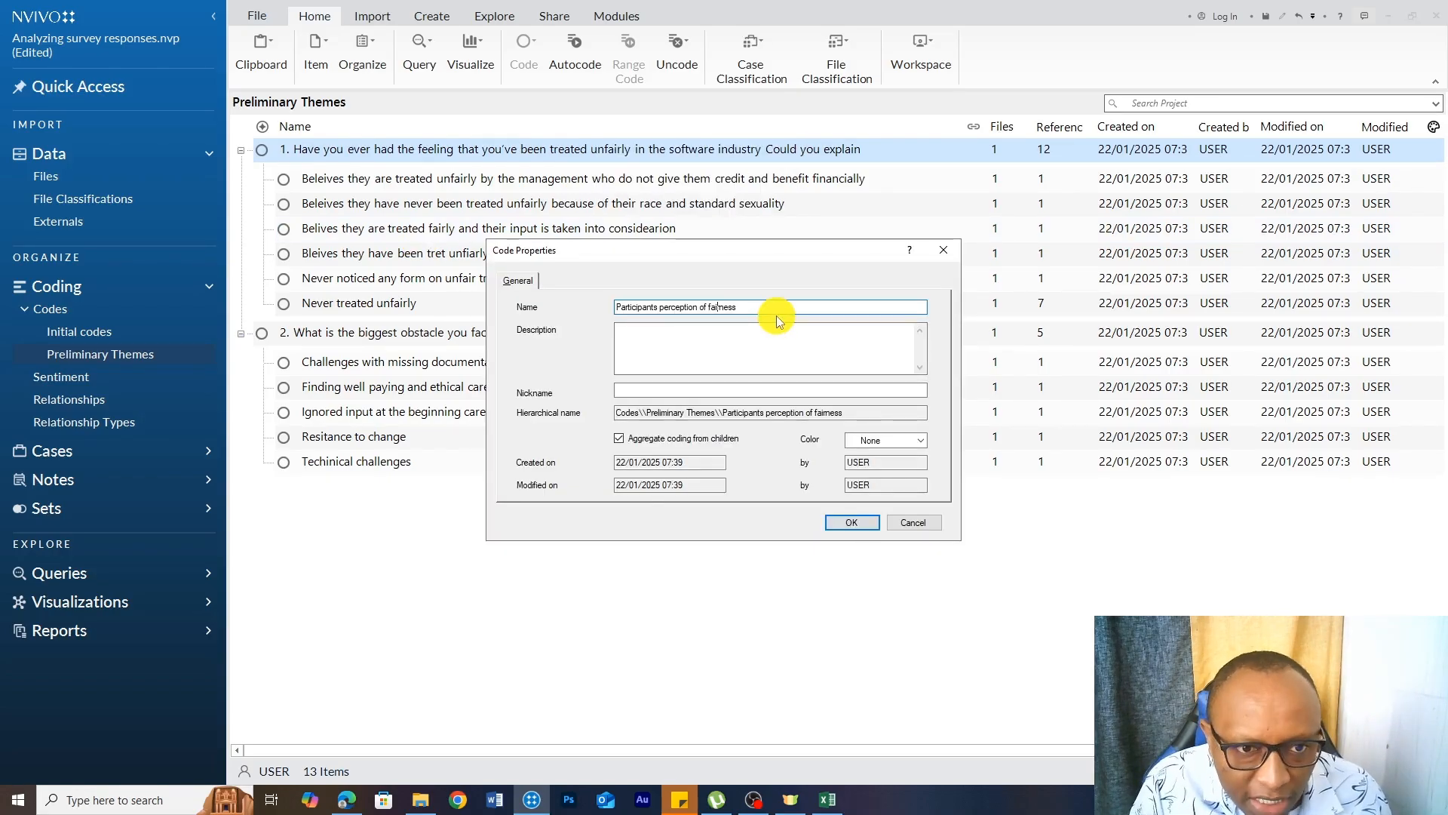
pyautogui.click(776, 307)
pyautogui.write('in the')
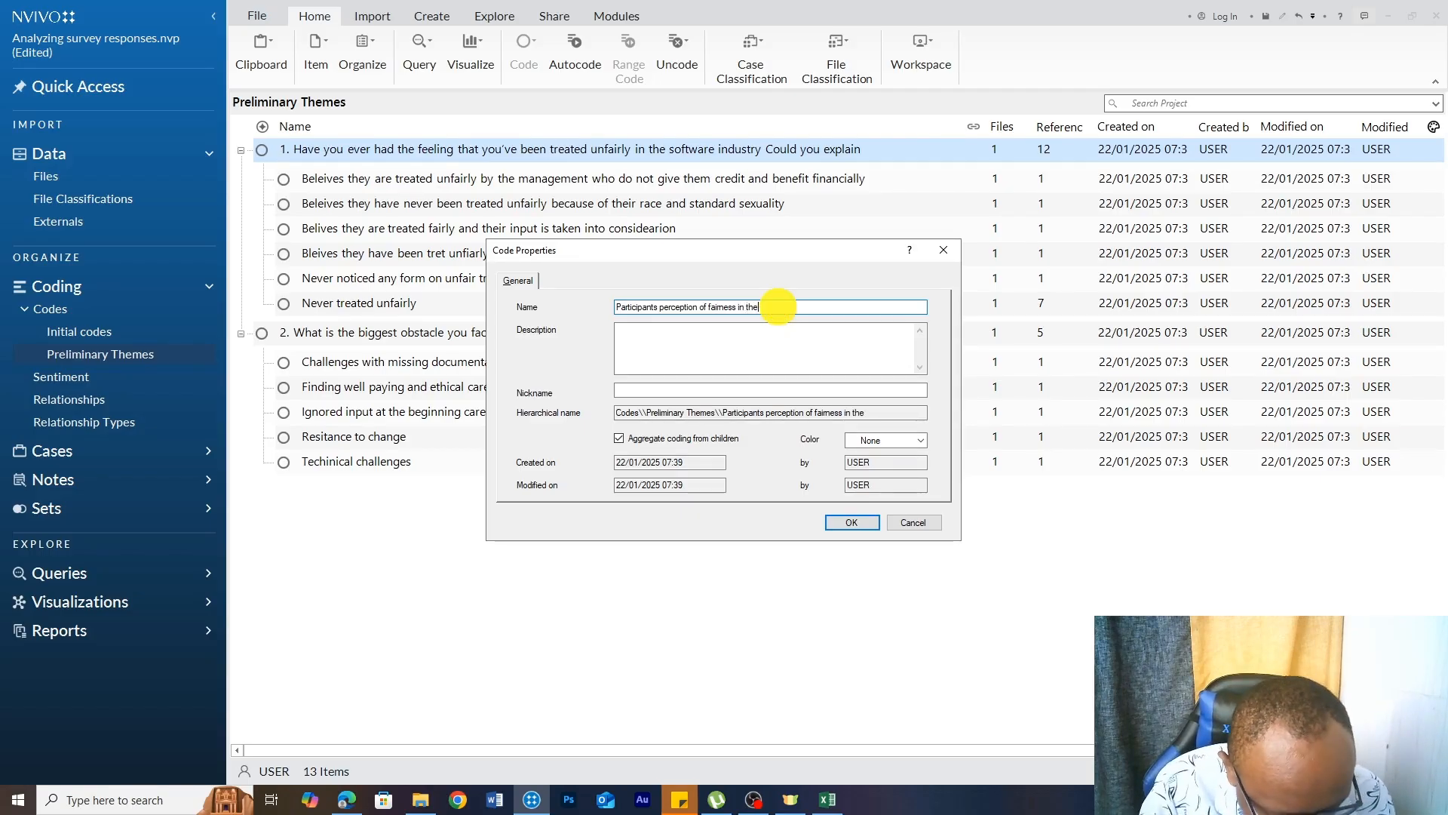
pyautogui.write(' sofware indust')
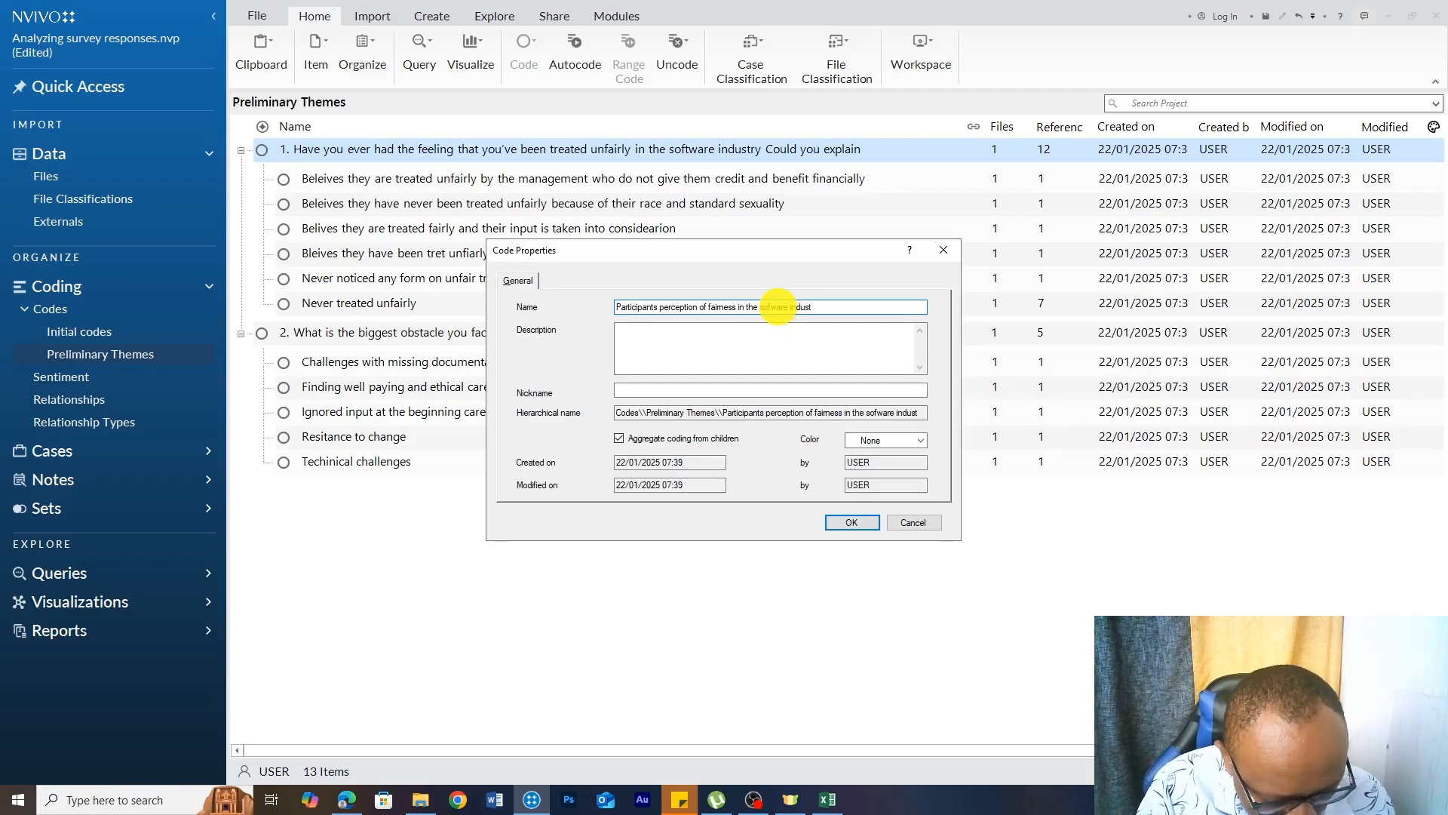
pyautogui.write('ry')
pyautogui.click(856, 524)
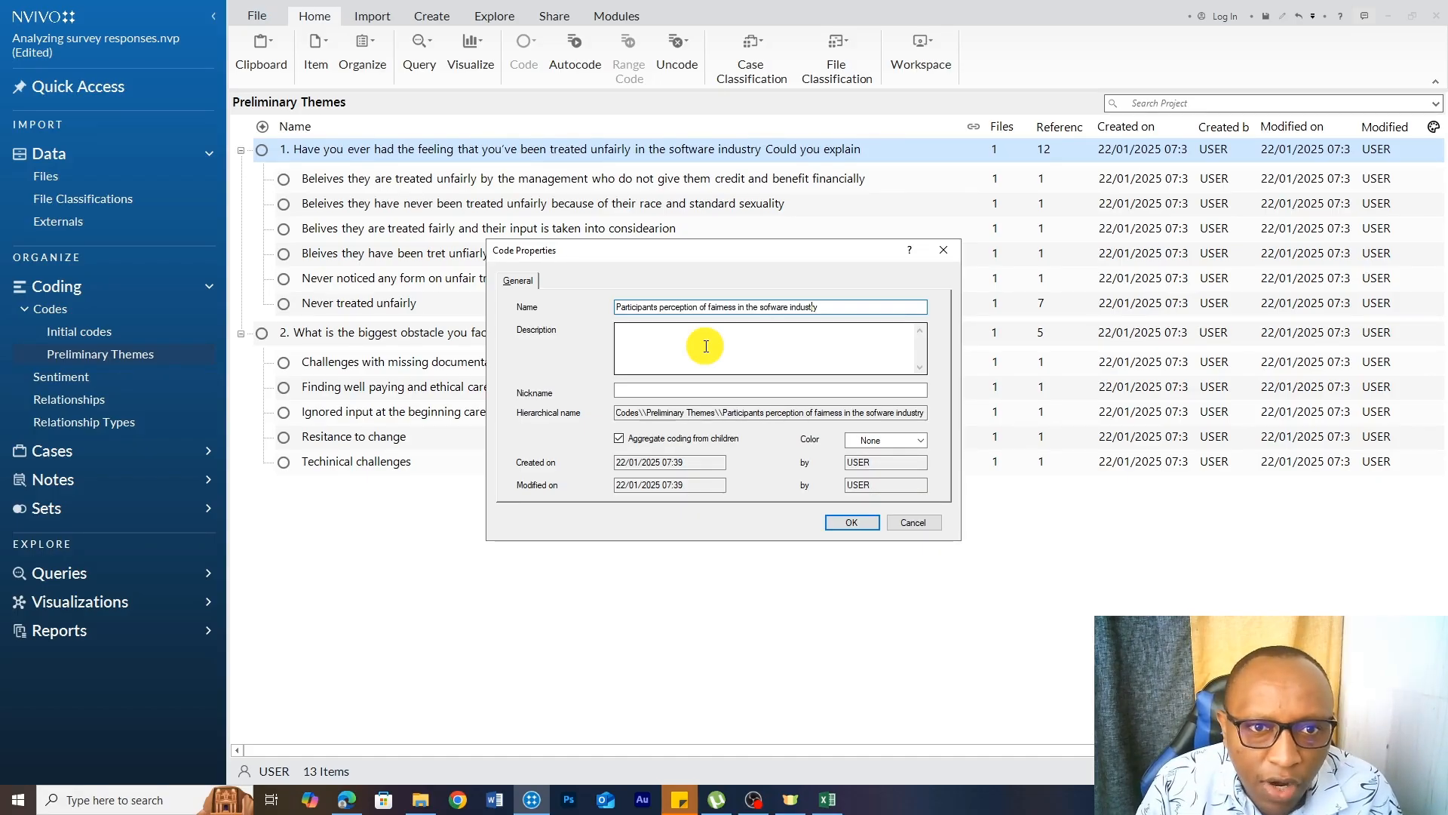
pyautogui.click(852, 522)
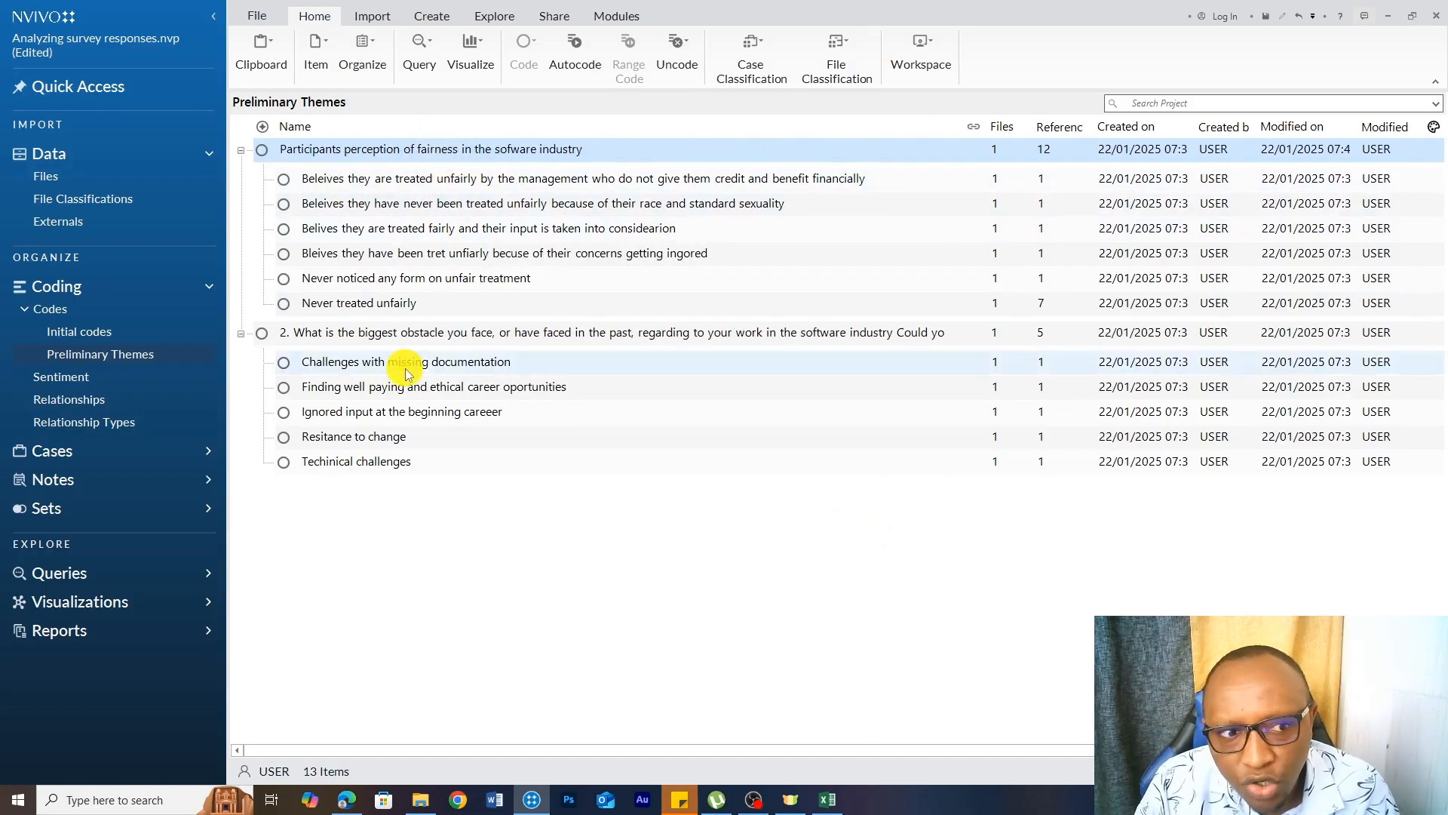
# - Rename the question 2 parent code in "Preliminary Themes" to "Common Challenges experienced by individuals working in the software industry"
pyautogui.rightClick(407, 339)
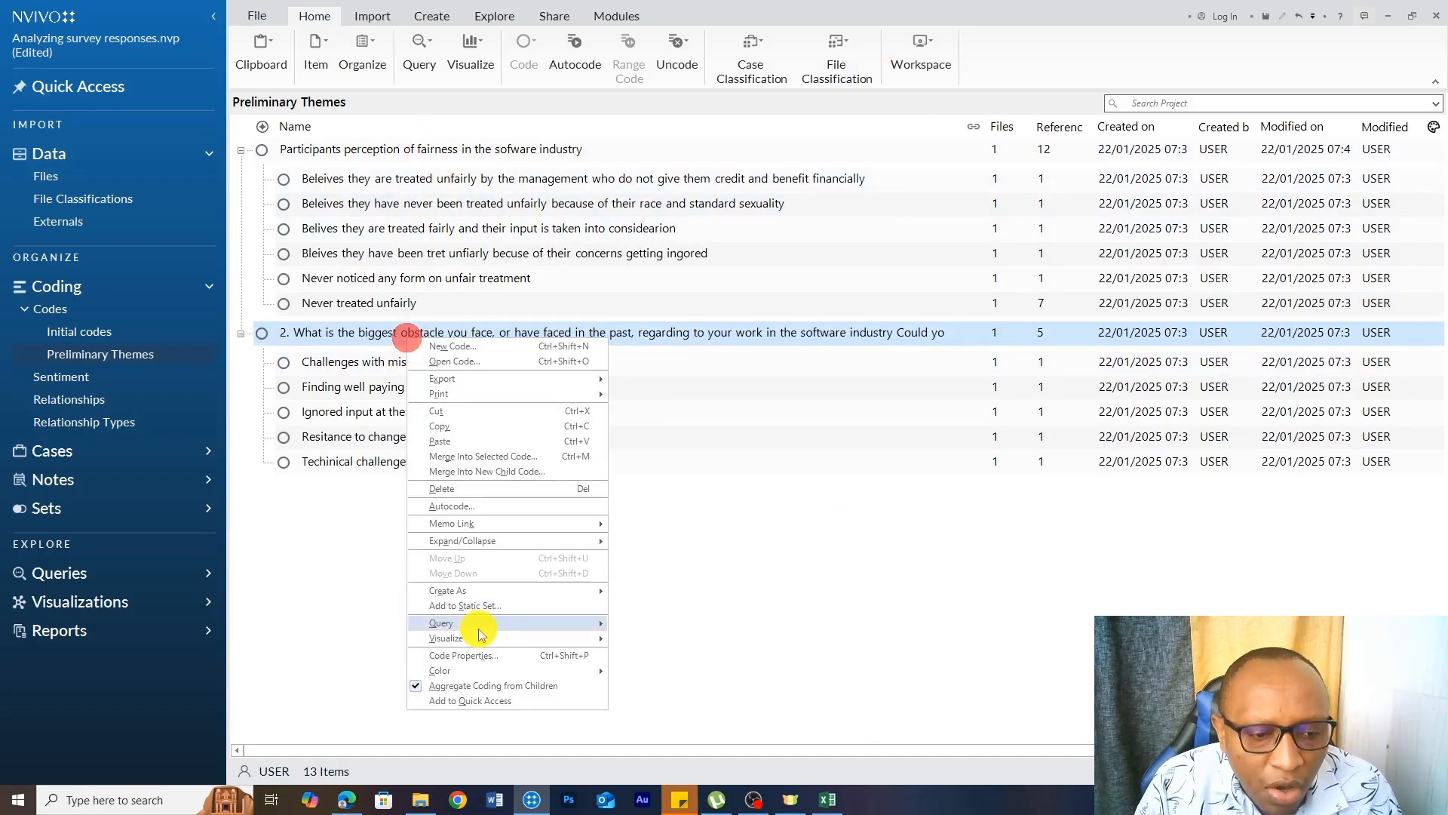
pyautogui.click(463, 654)
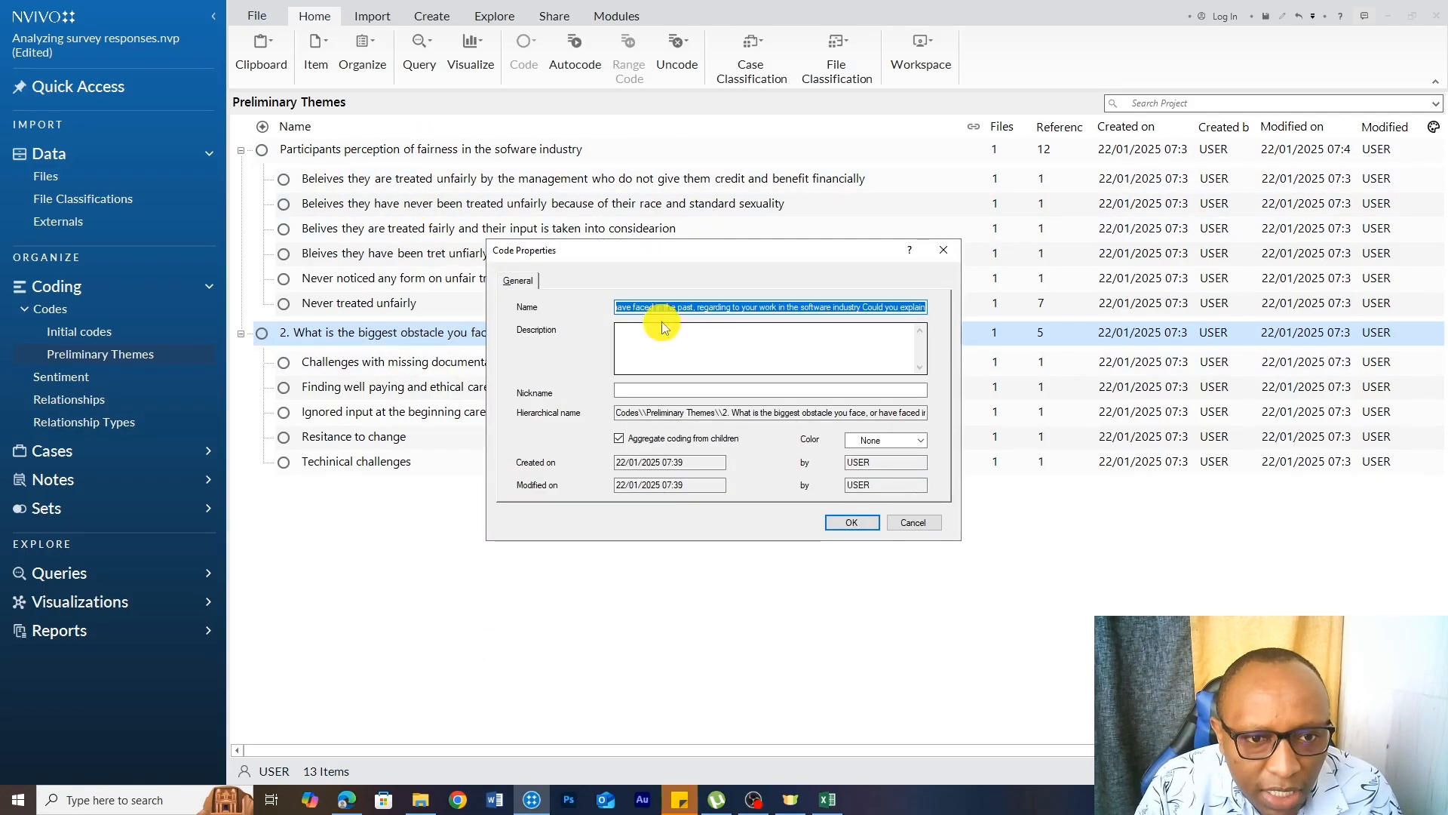
pyautogui.moveTo(694, 250); pyautogui.dragTo(824, 519)
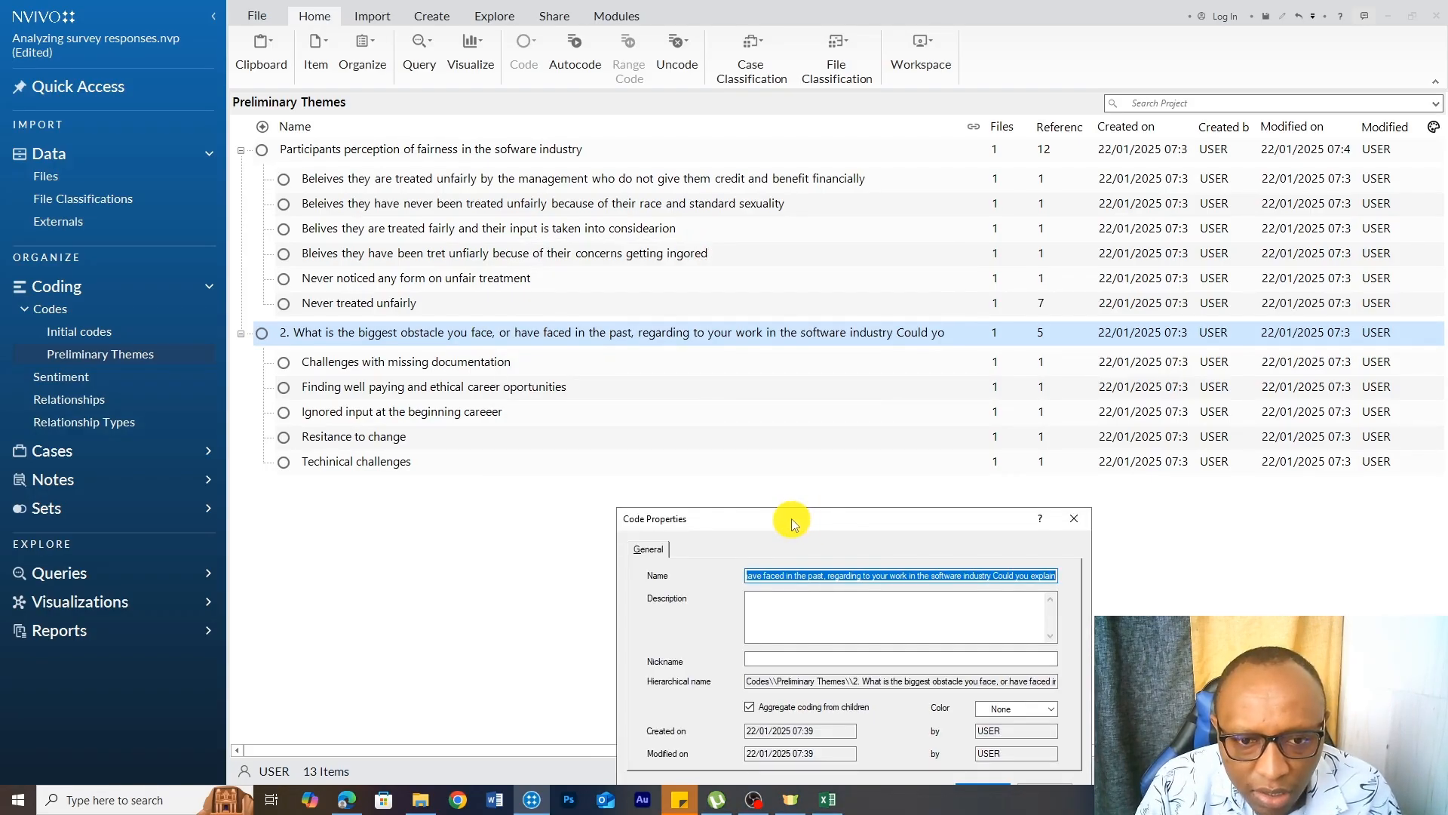
pyautogui.moveTo(790, 519); pyautogui.dragTo(650, 428)
pyautogui.press('BackSpace')
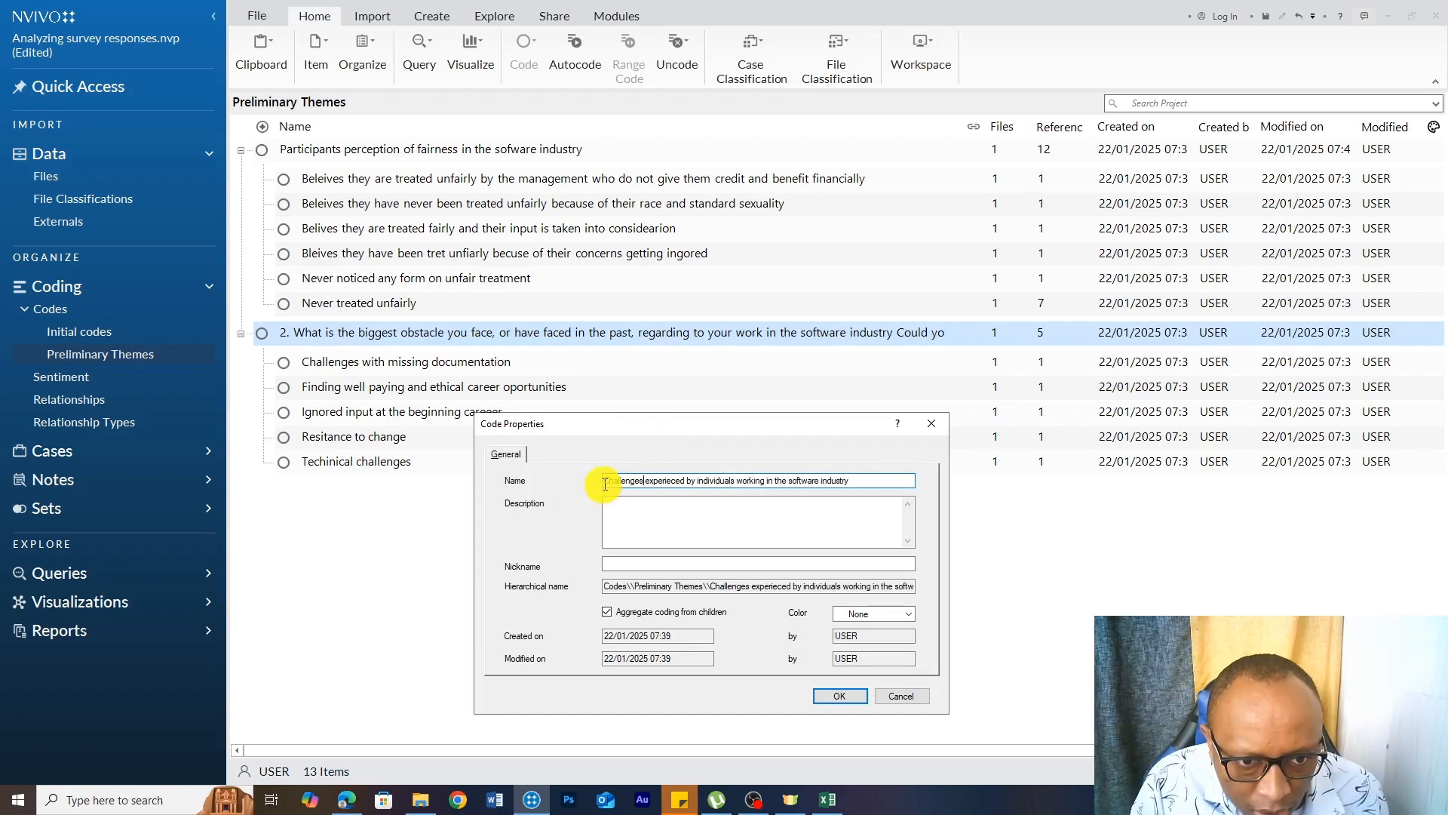
pyautogui.click(605, 484)
pyautogui.write('Common')
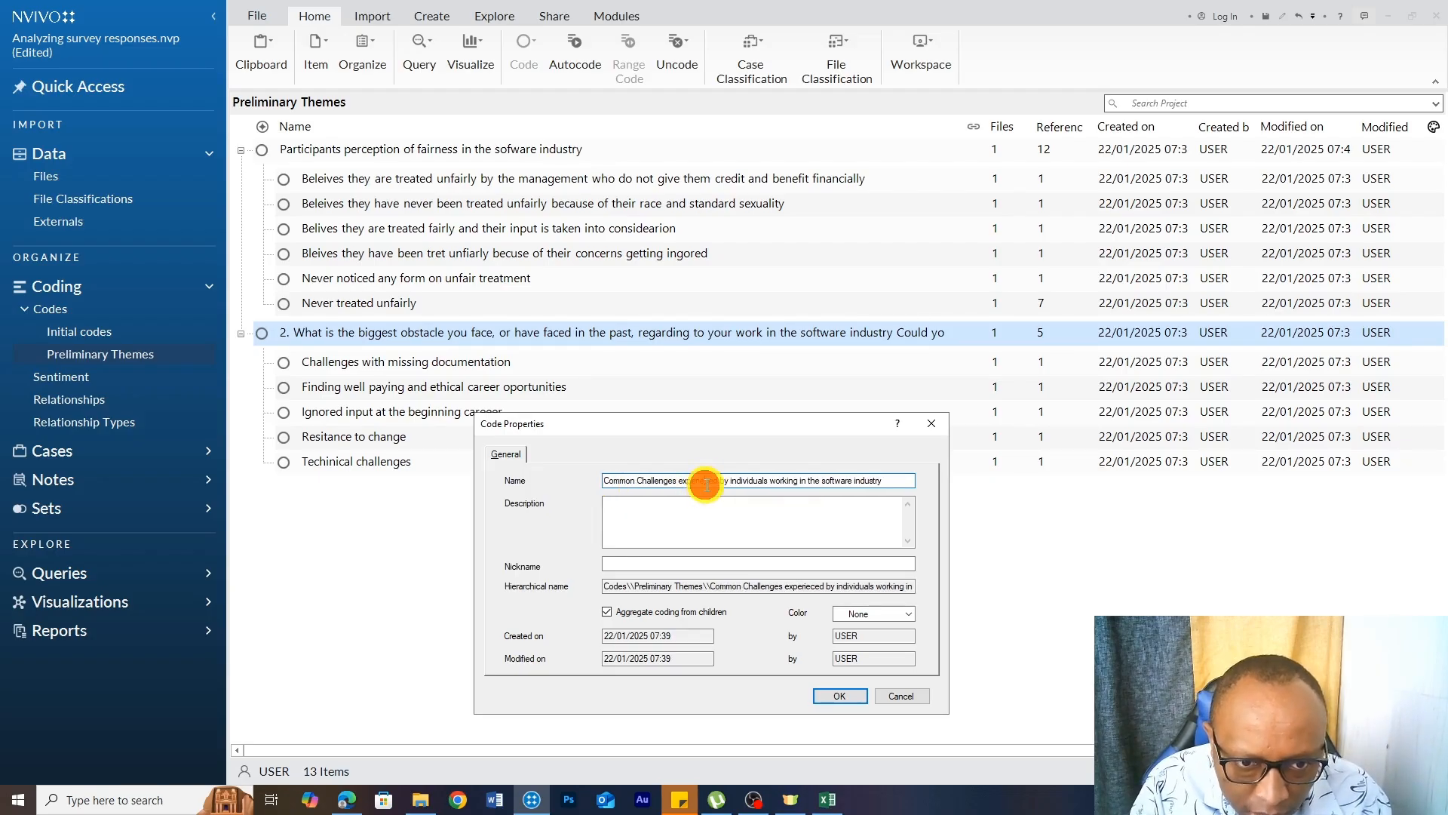
pyautogui.click(706, 484)
pyautogui.write('n')
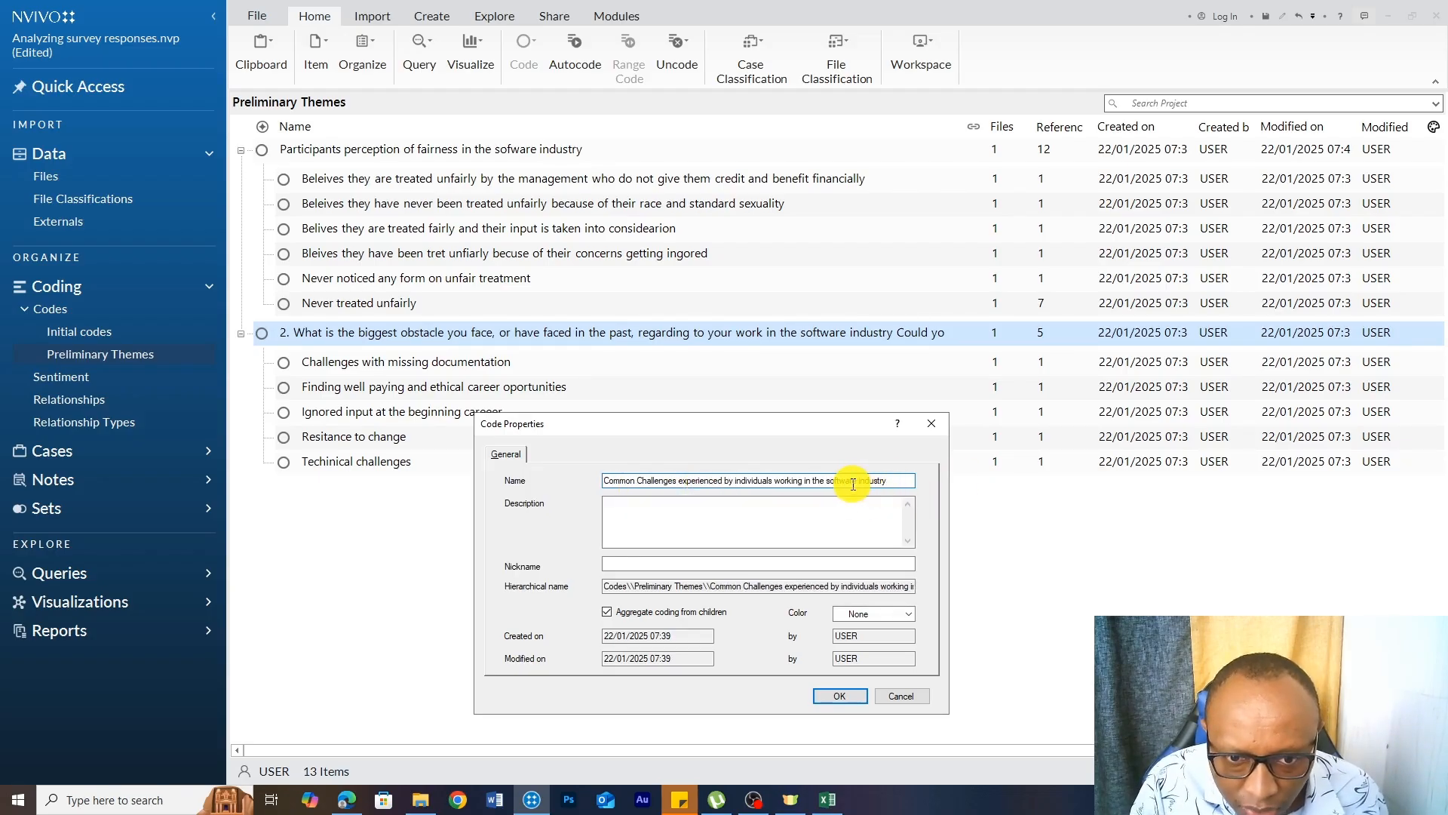
pyautogui.click(831, 694)
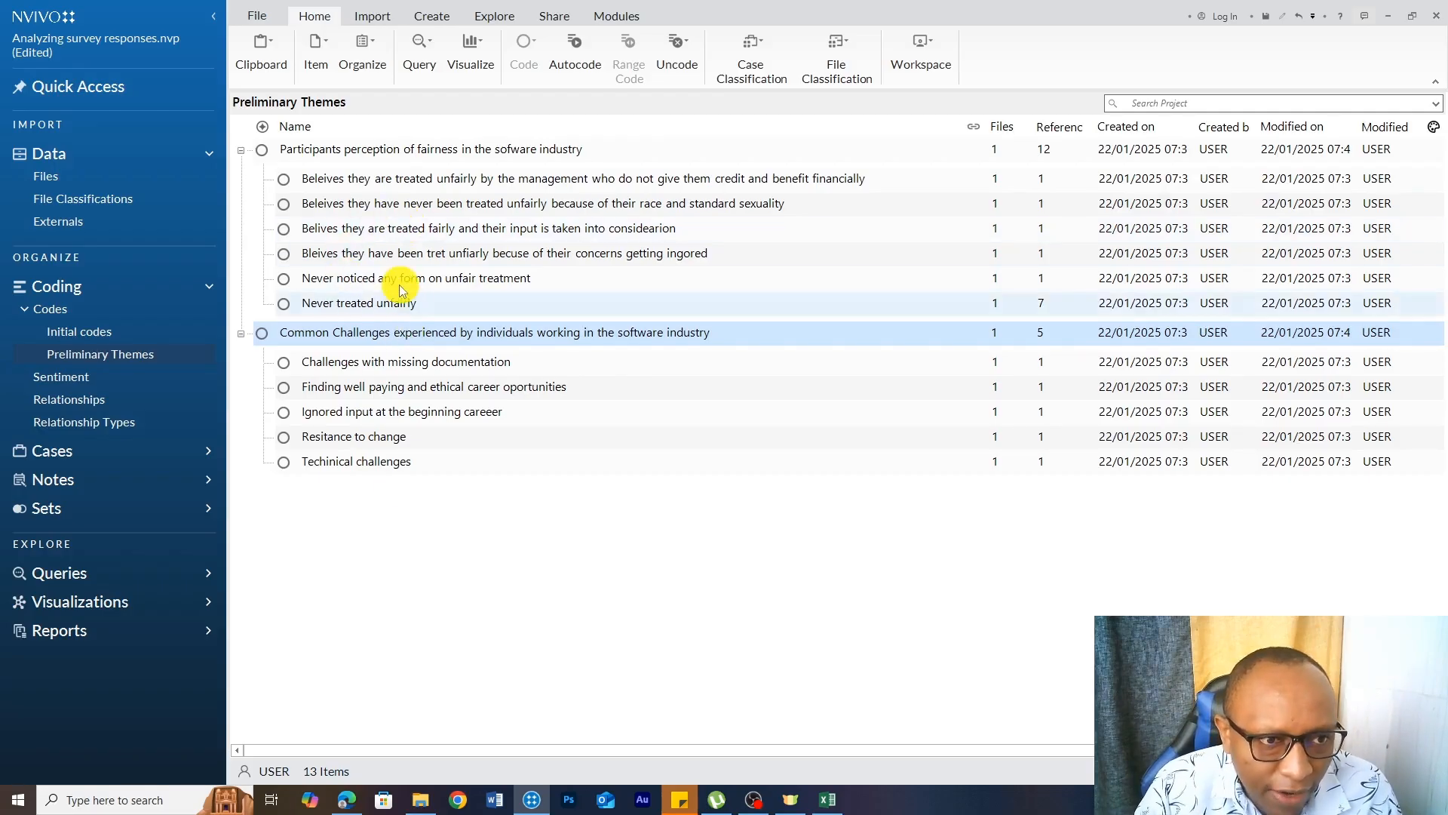
# - Create a new top-level code named "Treated fairly" in the "Preliminary Themes" folder
pyautogui.rightClick(426, 608)
pyautogui.click(461, 618)
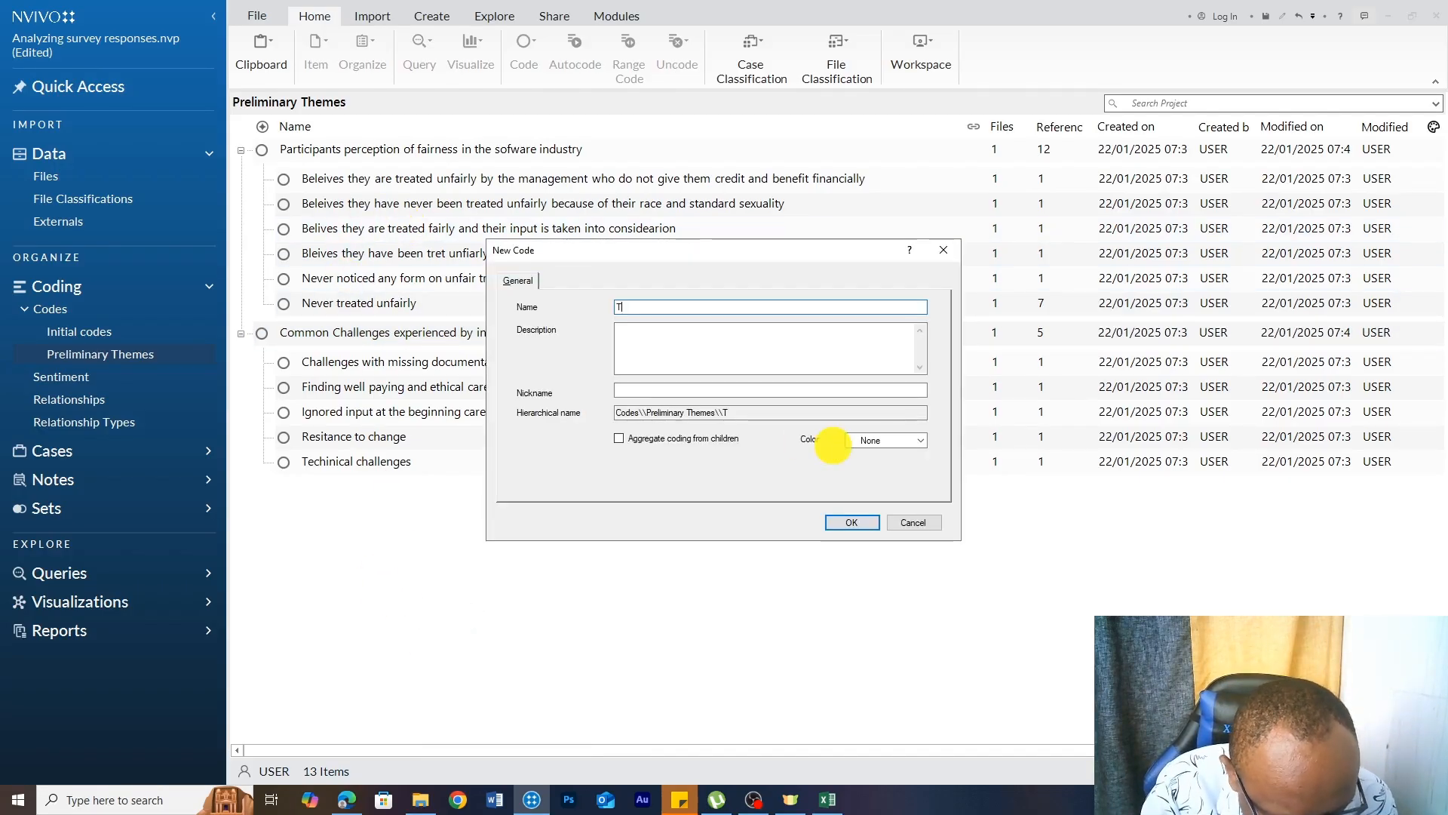
pyautogui.write('Treated fiarly')
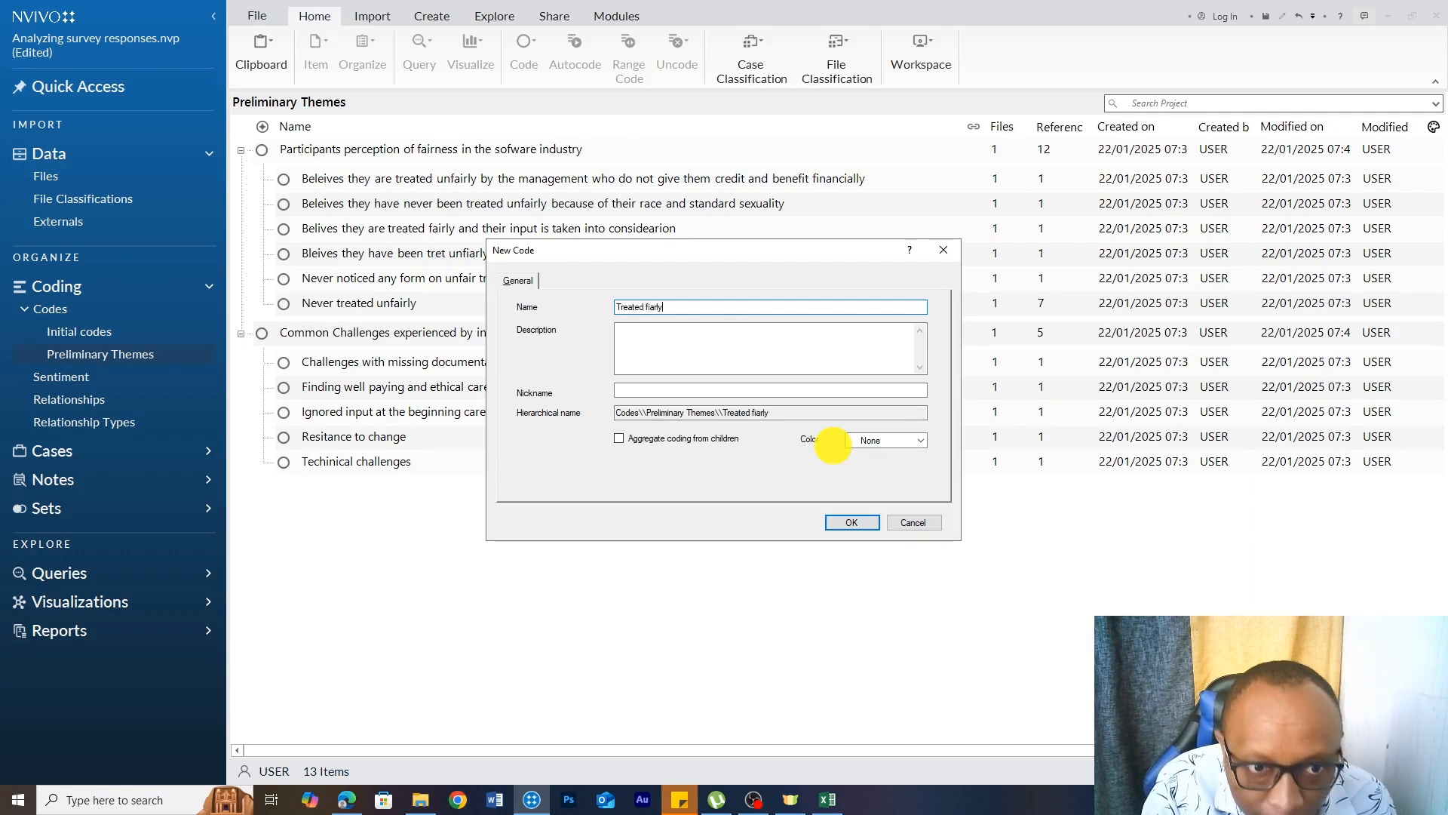
pyautogui.press('BackSpace')
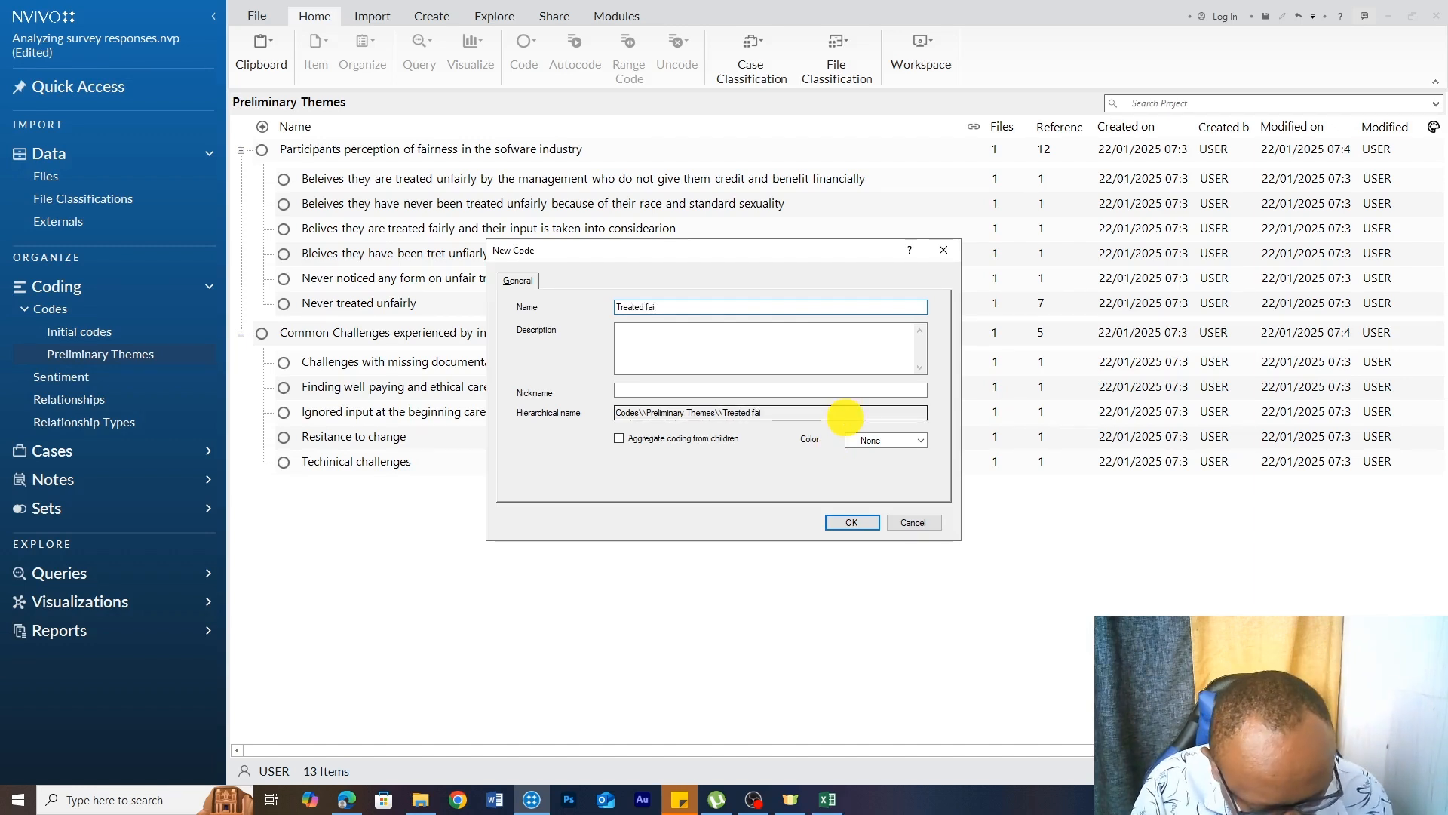
pyautogui.write('y')
pyautogui.click(852, 523)
# - Create another top-level code named "Treater Unfairly" in the "Preliminary Themes" folder
pyautogui.hotkey('ctrl', 'shift', 'n')
pyautogui.write('Treated')
pyautogui.press('BackSpace')
pyautogui.press('BackSpace')
pyautogui.press('BackSpace')
pyautogui.write('ater Unfairly')
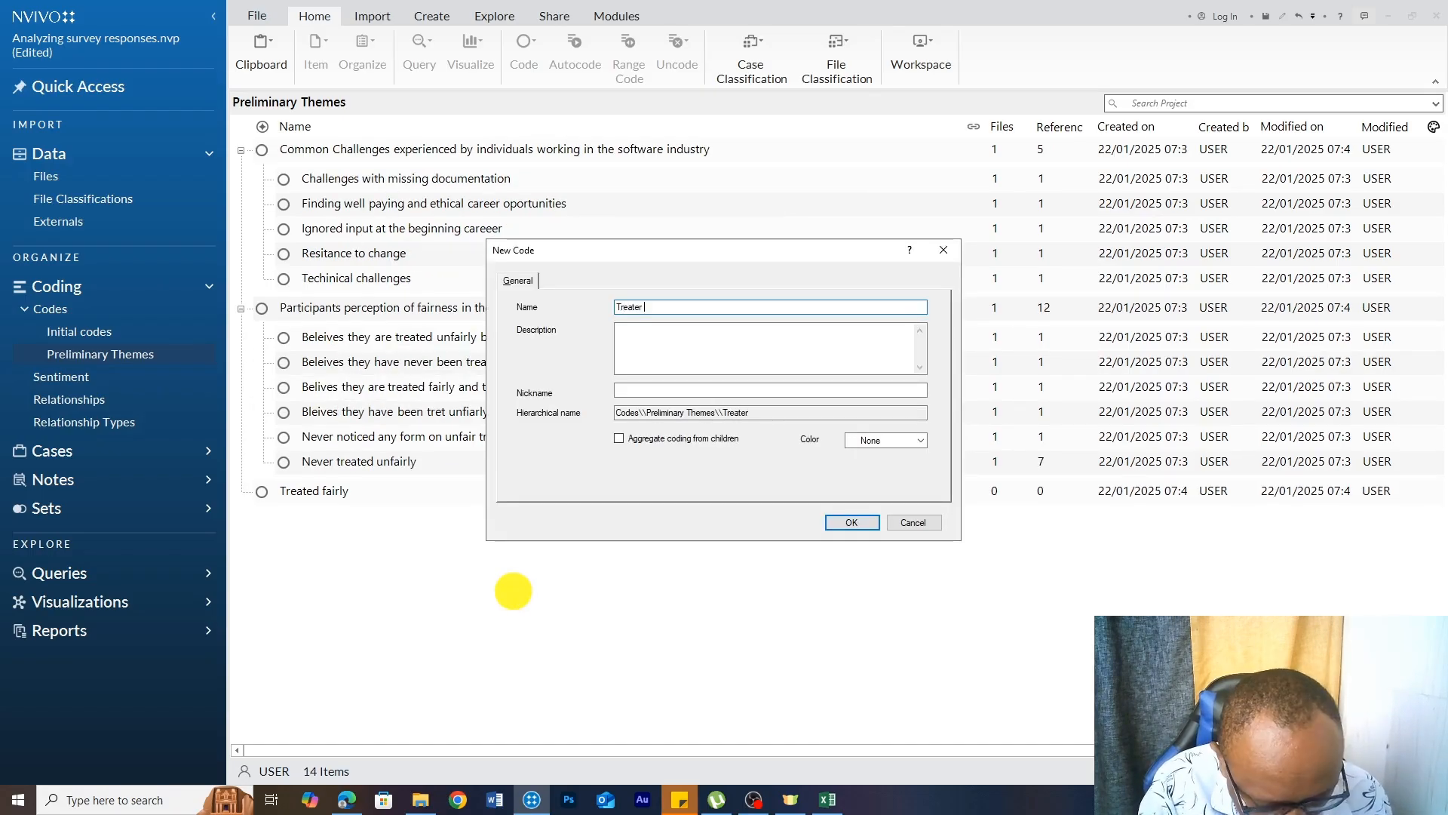
pyautogui.click(849, 520)
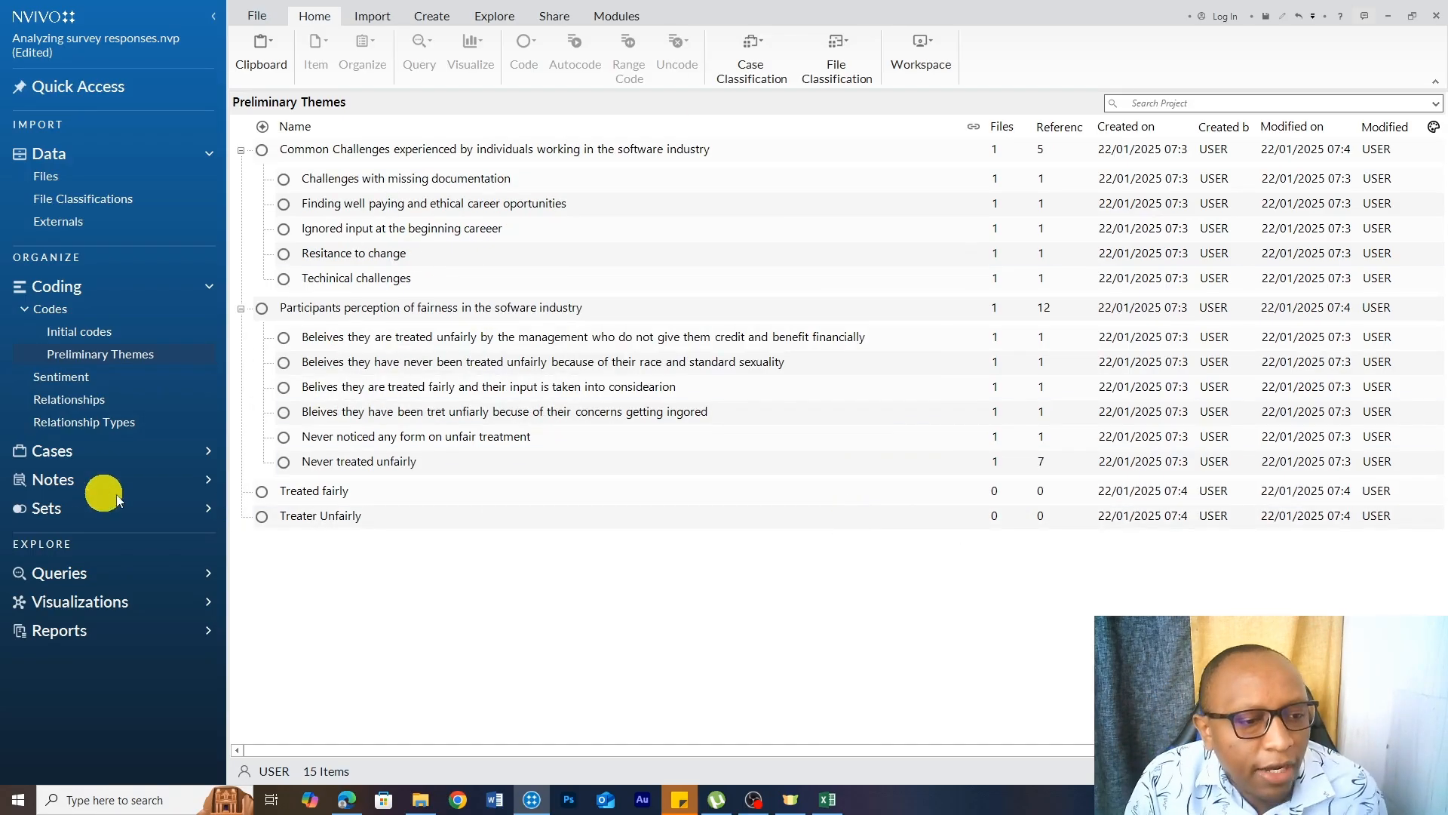
# - Move the "Treated fairly" and "Treater Unfairly" codes together under the participants' perception of fairness theme
pyautogui.click(341, 493)
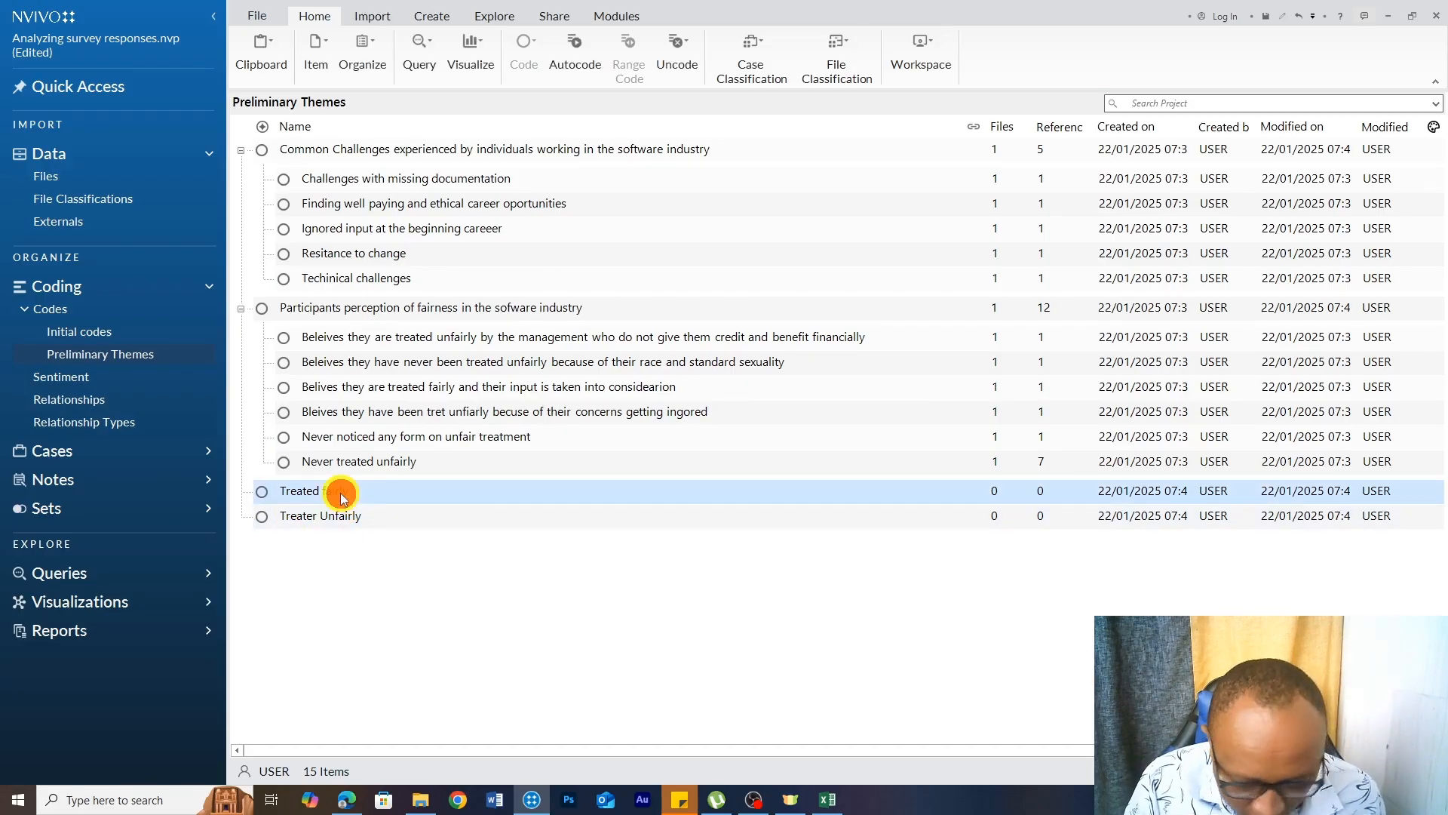
pyautogui.click(337, 513)
pyautogui.keyDown('ctrl'); pyautogui.click(336, 491); pyautogui.keyUp('ctrl')
pyautogui.moveTo(380, 311); pyautogui.dragTo(380, 311)
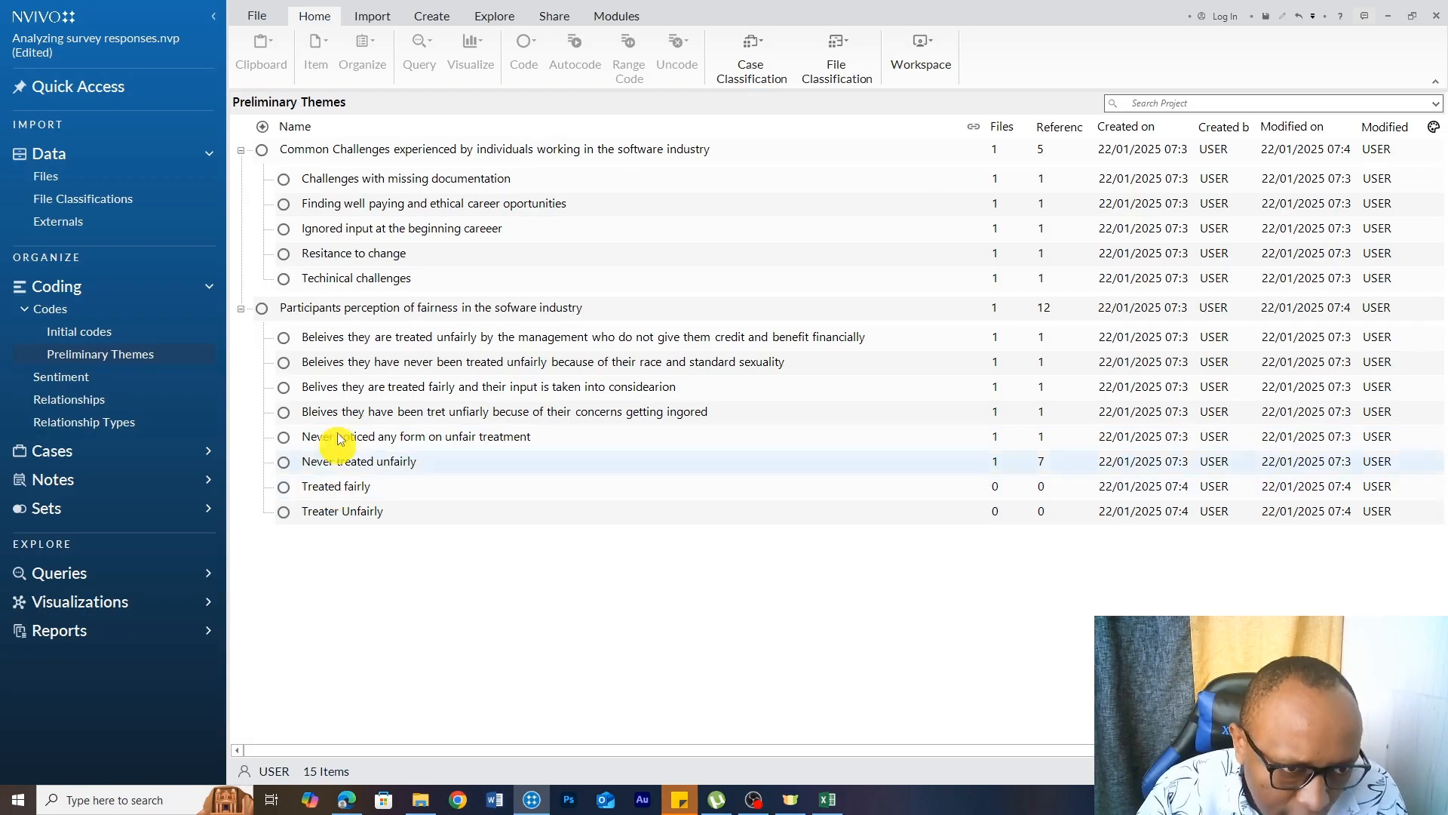
# - Move the code about unfair treatment by management without credit or financial benefit under "Treater Unfairly"
pyautogui.click(356, 340)
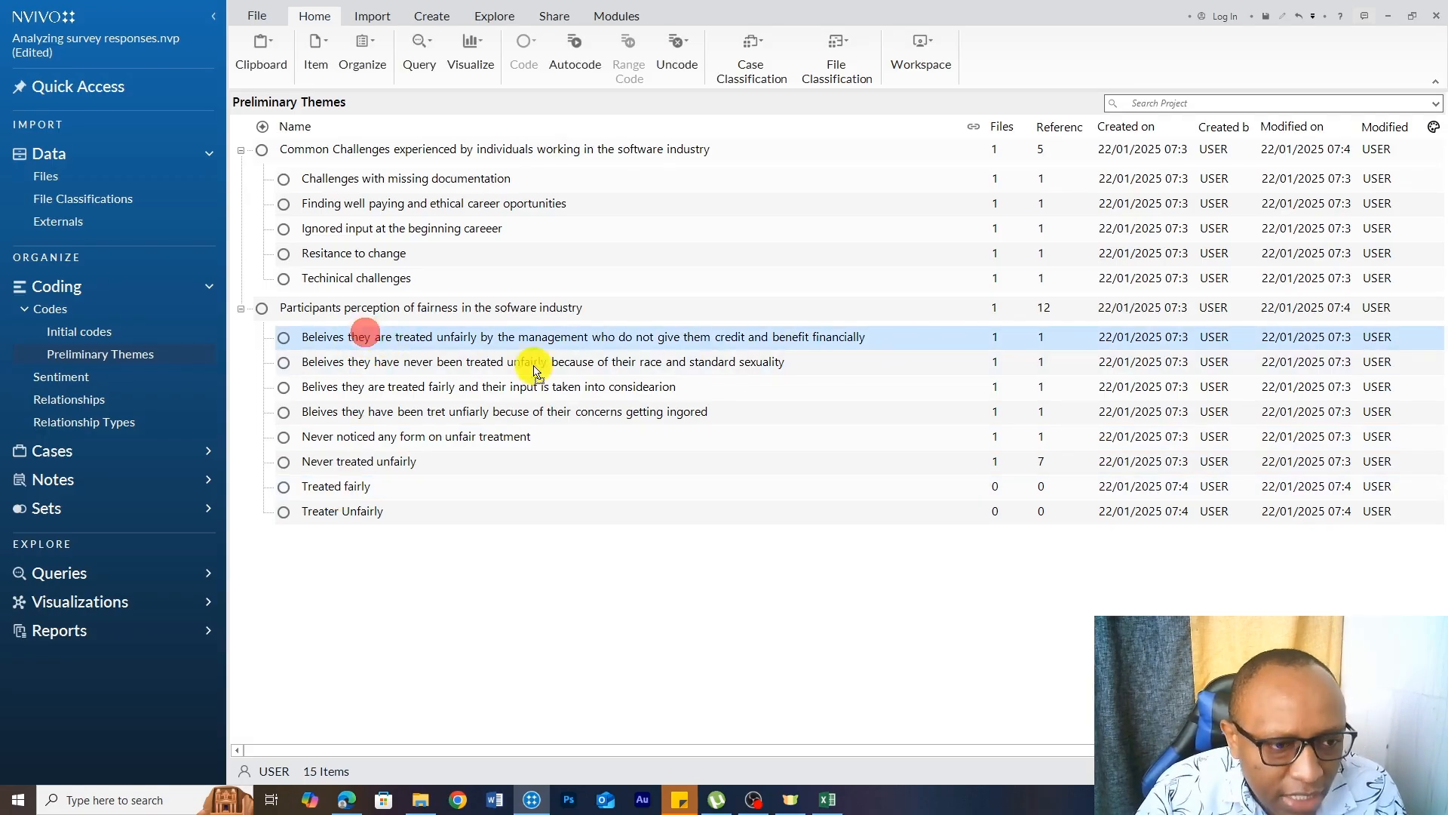
pyautogui.keyDown('ctrl'); pyautogui.click(349, 521); pyautogui.keyUp('ctrl')
pyautogui.moveTo(348, 523); pyautogui.dragTo(346, 519)
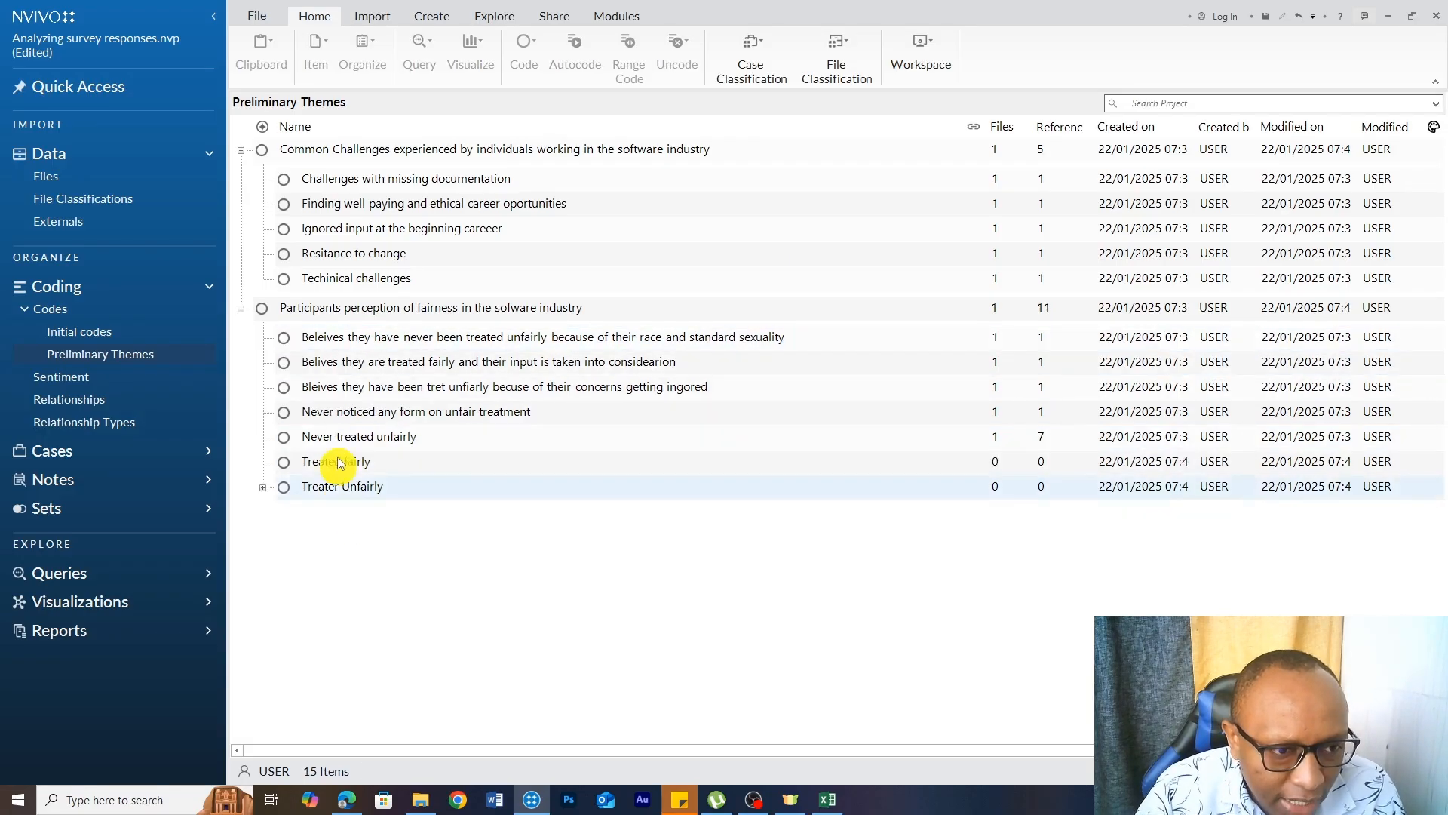
# - Move the codes about never being treated unfairly over race and sexuality and about fair treatment with input considered under "Treated fairly"
pyautogui.click(370, 341)
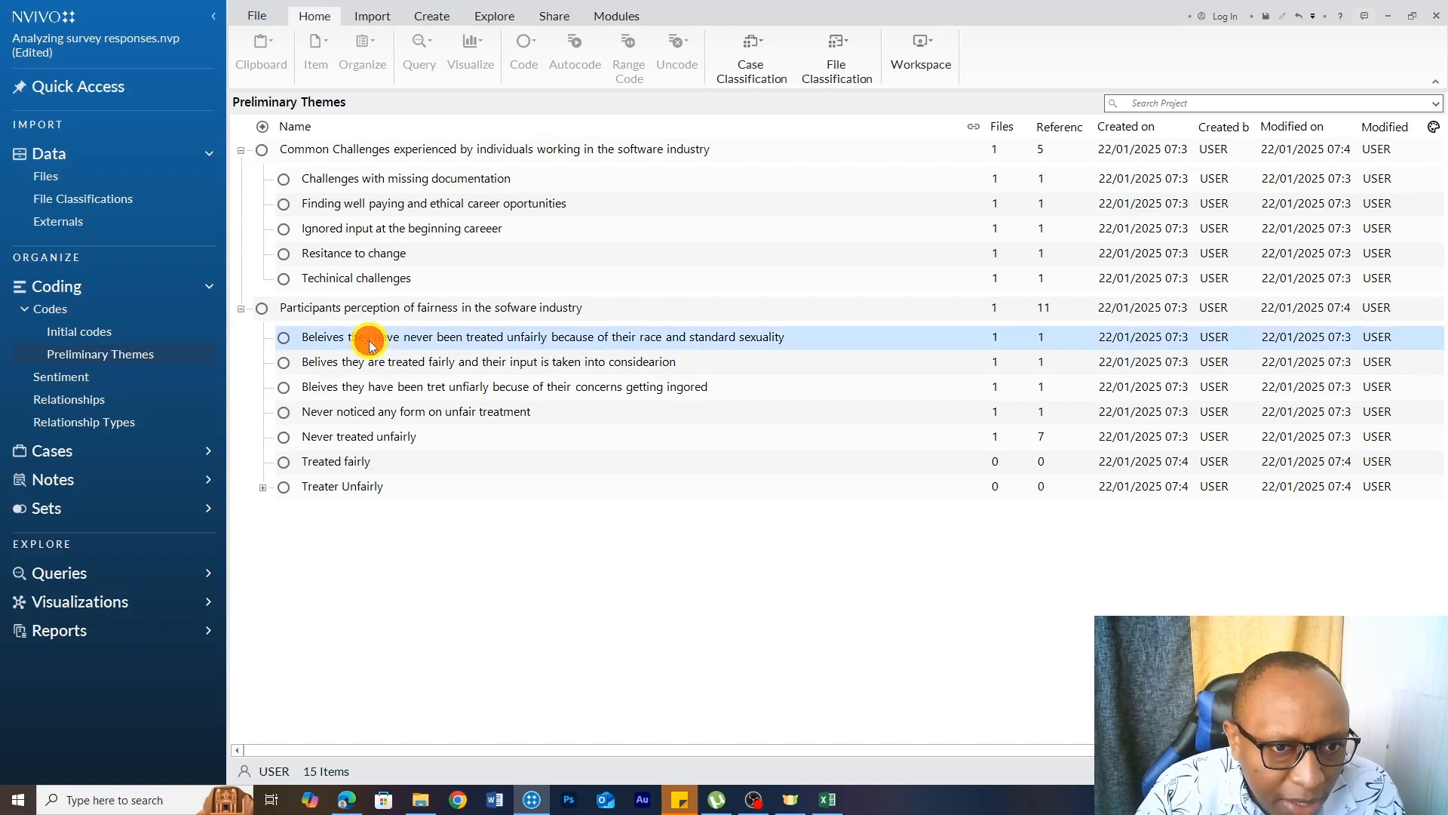
pyautogui.moveTo(369, 340); pyautogui.dragTo(363, 459)
pyautogui.moveTo(379, 342); pyautogui.dragTo(374, 442)
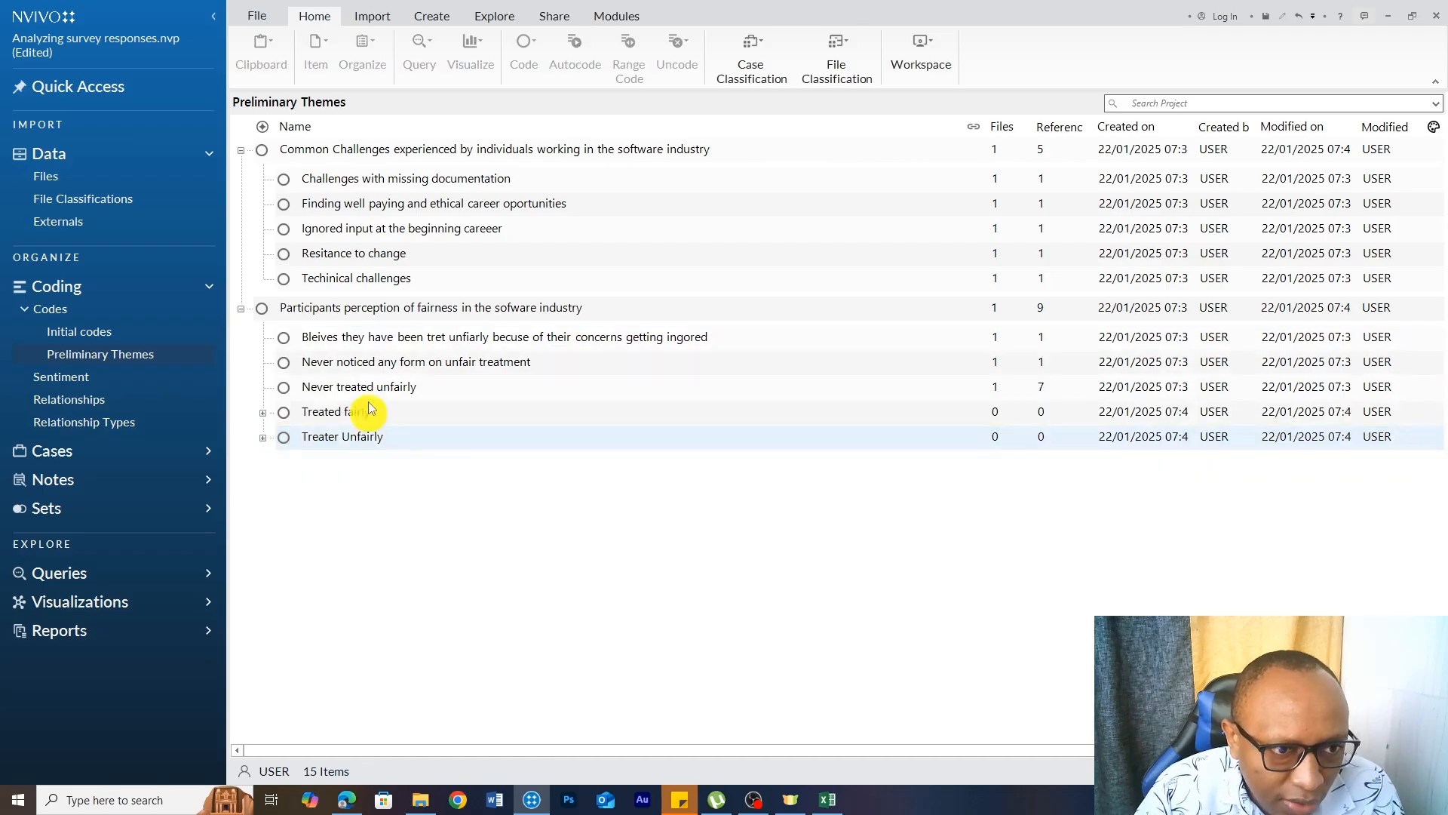
# - Correct the spelling in the ignored-concerns code's name so it begins "Beleives they have been treated"
pyautogui.rightClick(375, 344)
pyautogui.click(432, 657)
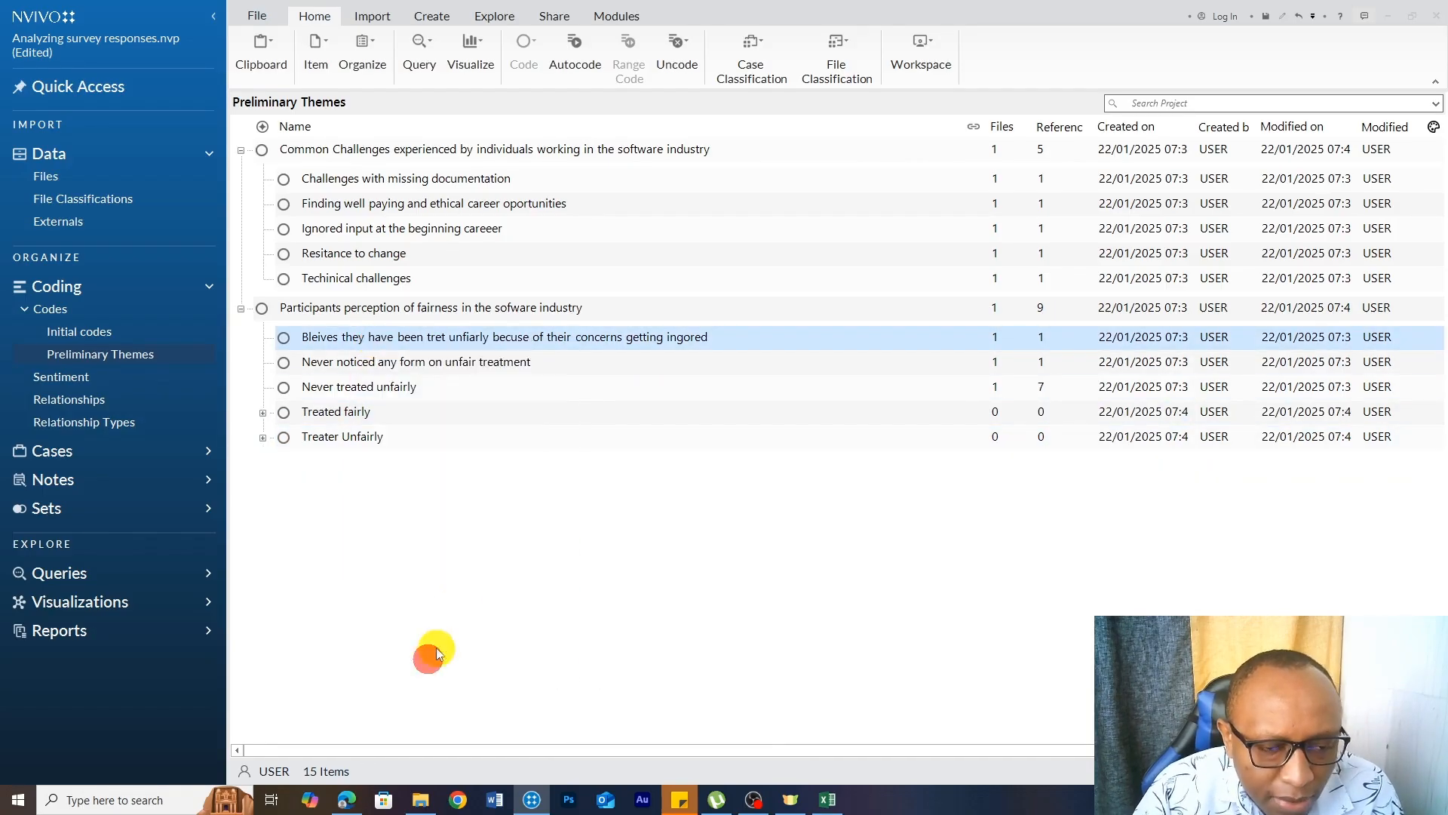
pyautogui.click(620, 307)
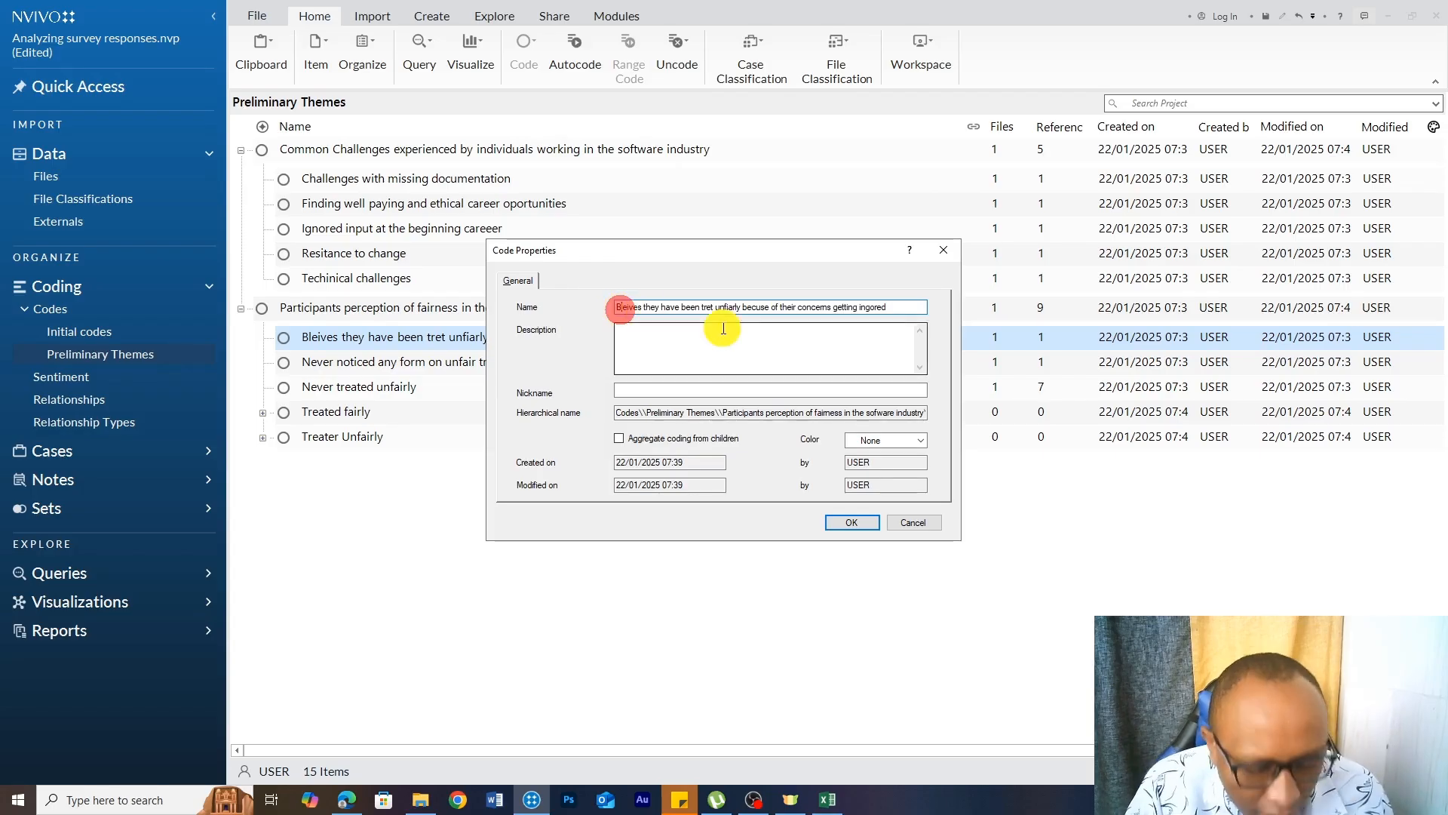
pyautogui.write('e')
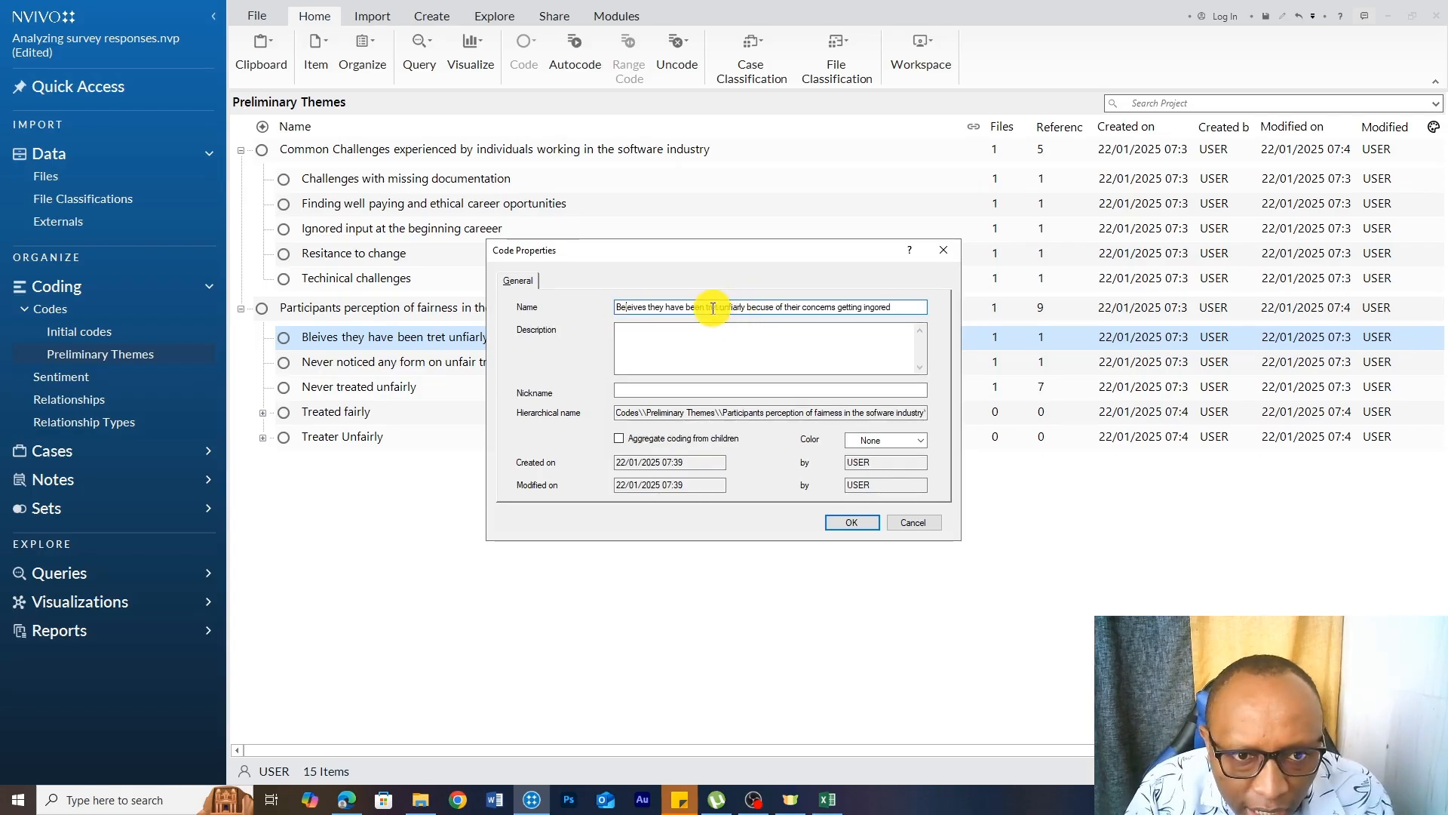
pyautogui.click(715, 309)
pyautogui.write('a')
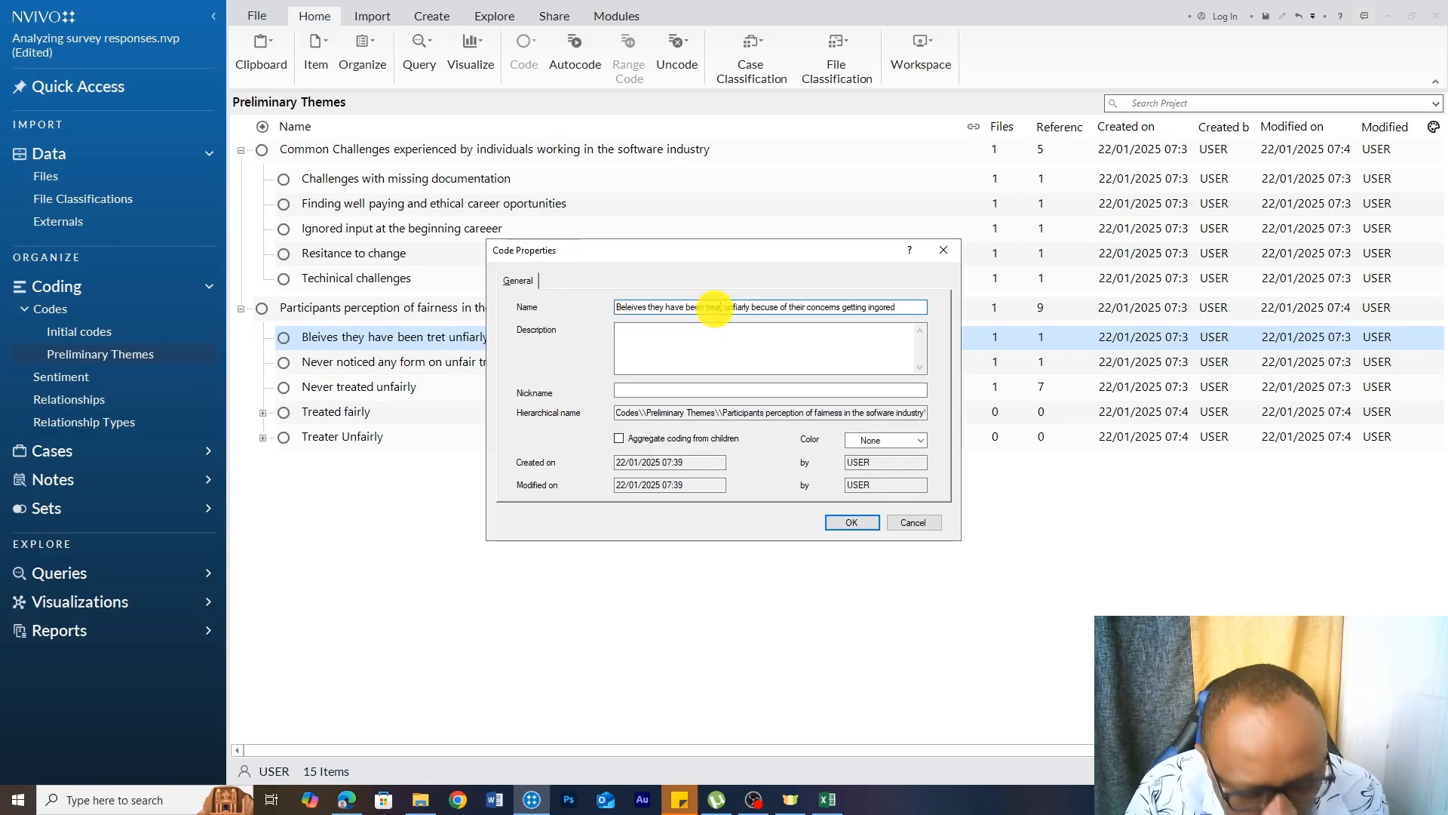
pyautogui.press('Right')
pyautogui.write('ed')
pyautogui.click(851, 522)
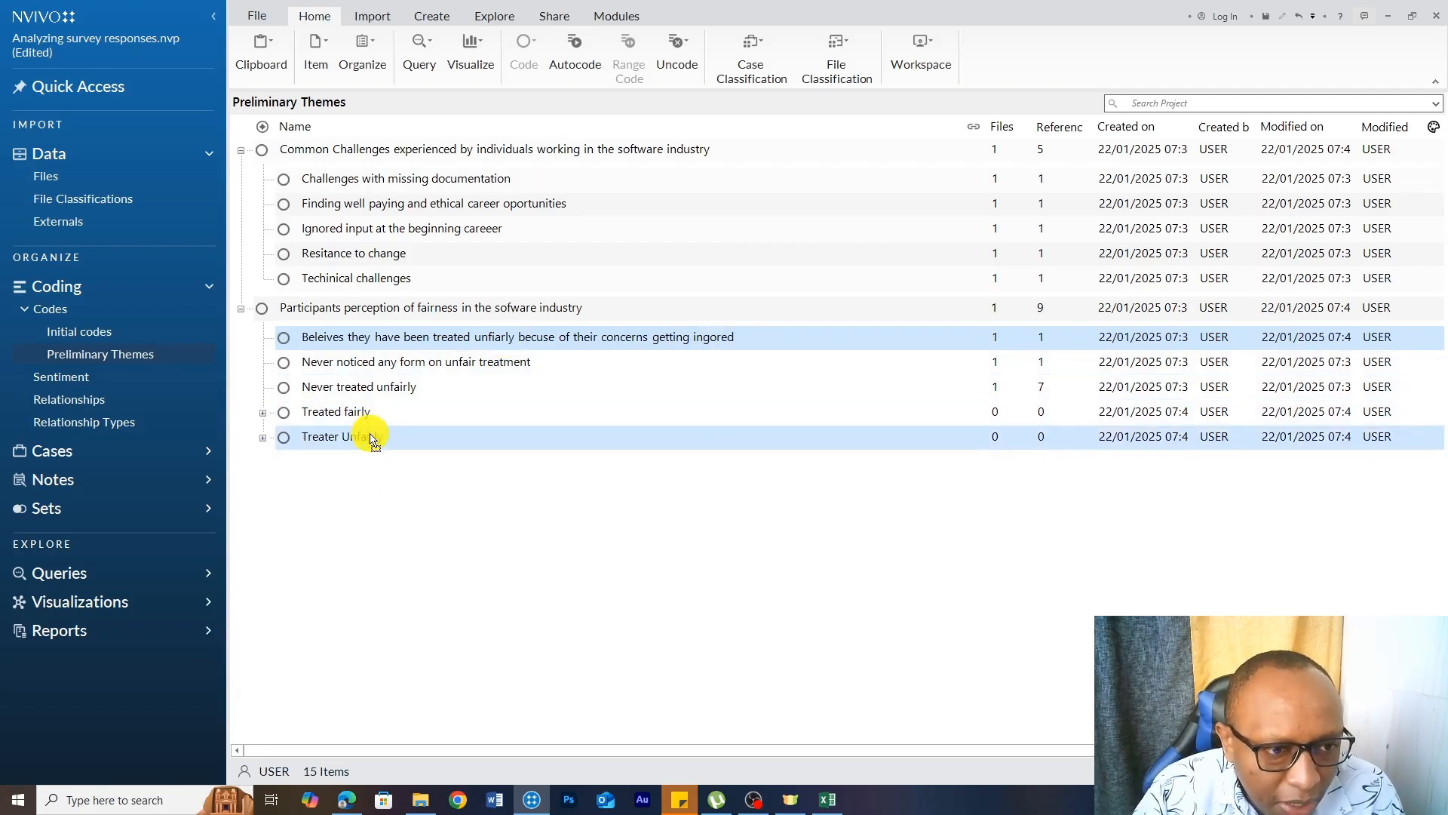
# - Move the ignored-concerns code under "Treater Unfairly" and the "Never noticed any form on unfair treatment" and "Never treated unfairly" codes under "Treated fairly"
pyautogui.moveTo(377, 438); pyautogui.dragTo(376, 437)
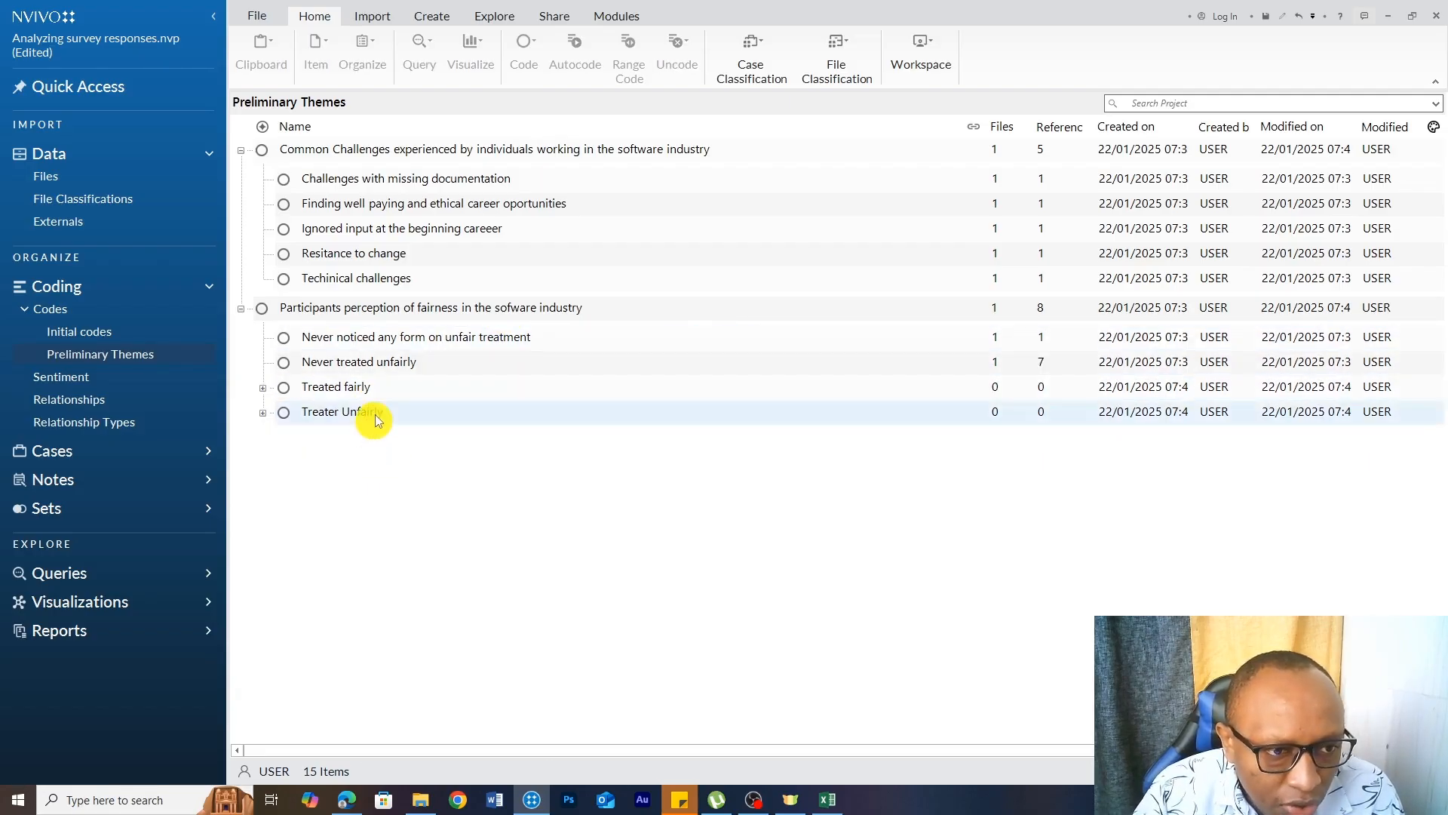
pyautogui.click(385, 348)
pyautogui.moveTo(427, 335); pyautogui.dragTo(372, 367)
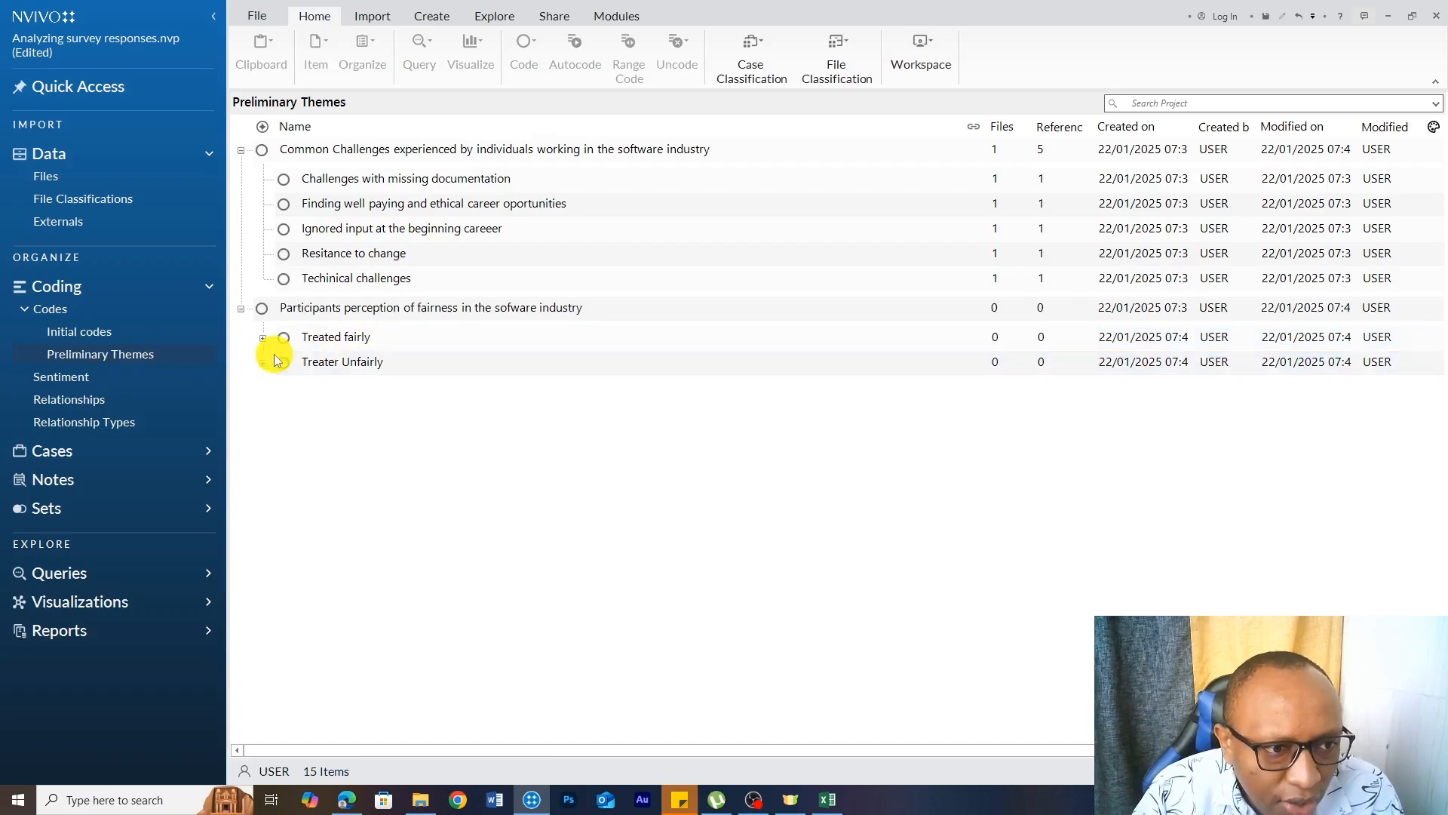
# - Aggregate coding from children for both the "Treated fairly" and "Treater Unfairly" subthemes
pyautogui.click(365, 334)
pyautogui.keyDown('ctrl'); pyautogui.click(365, 361); pyautogui.keyUp('ctrl')
pyautogui.rightClick(365, 359)
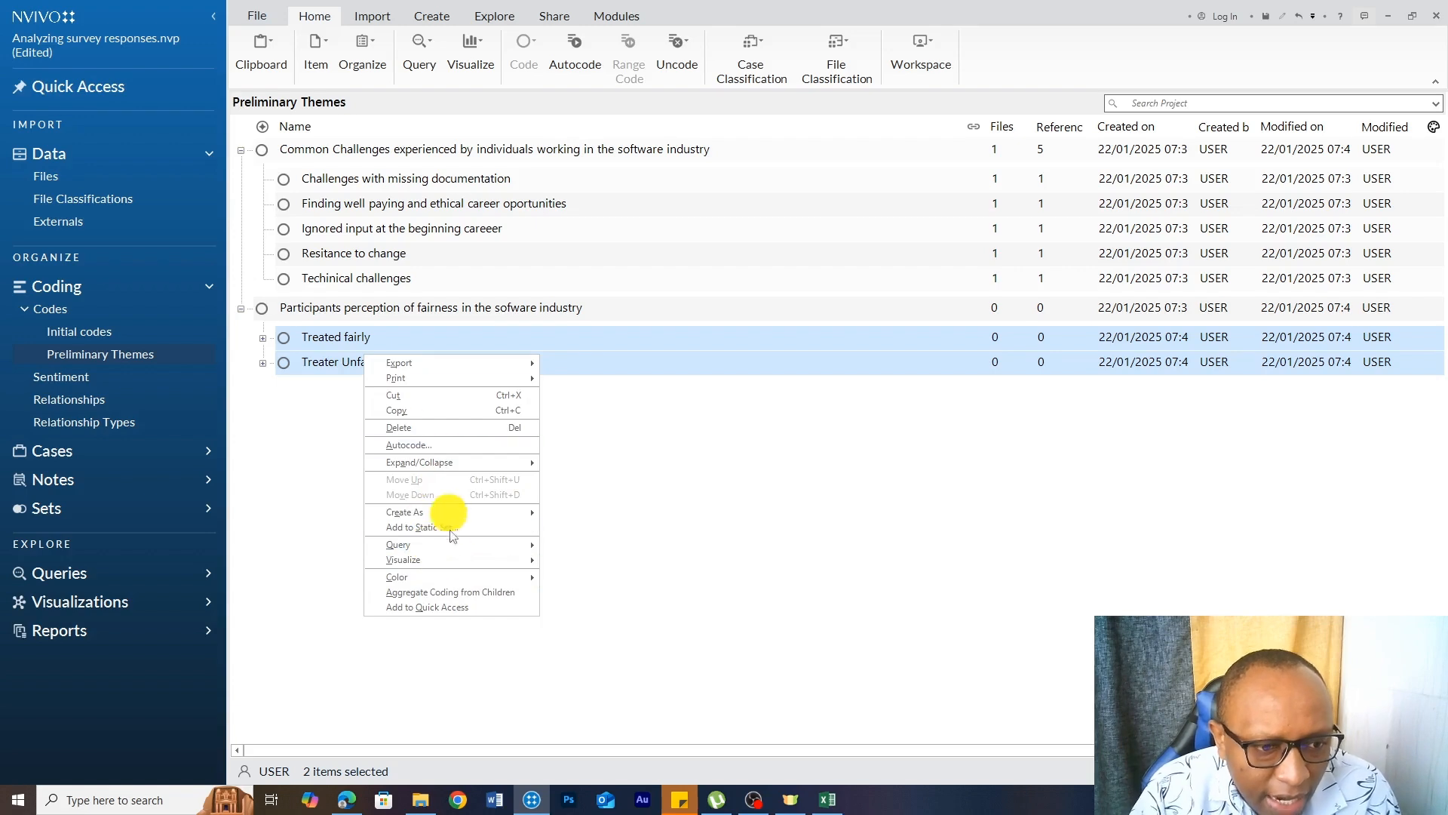
pyautogui.click(426, 595)
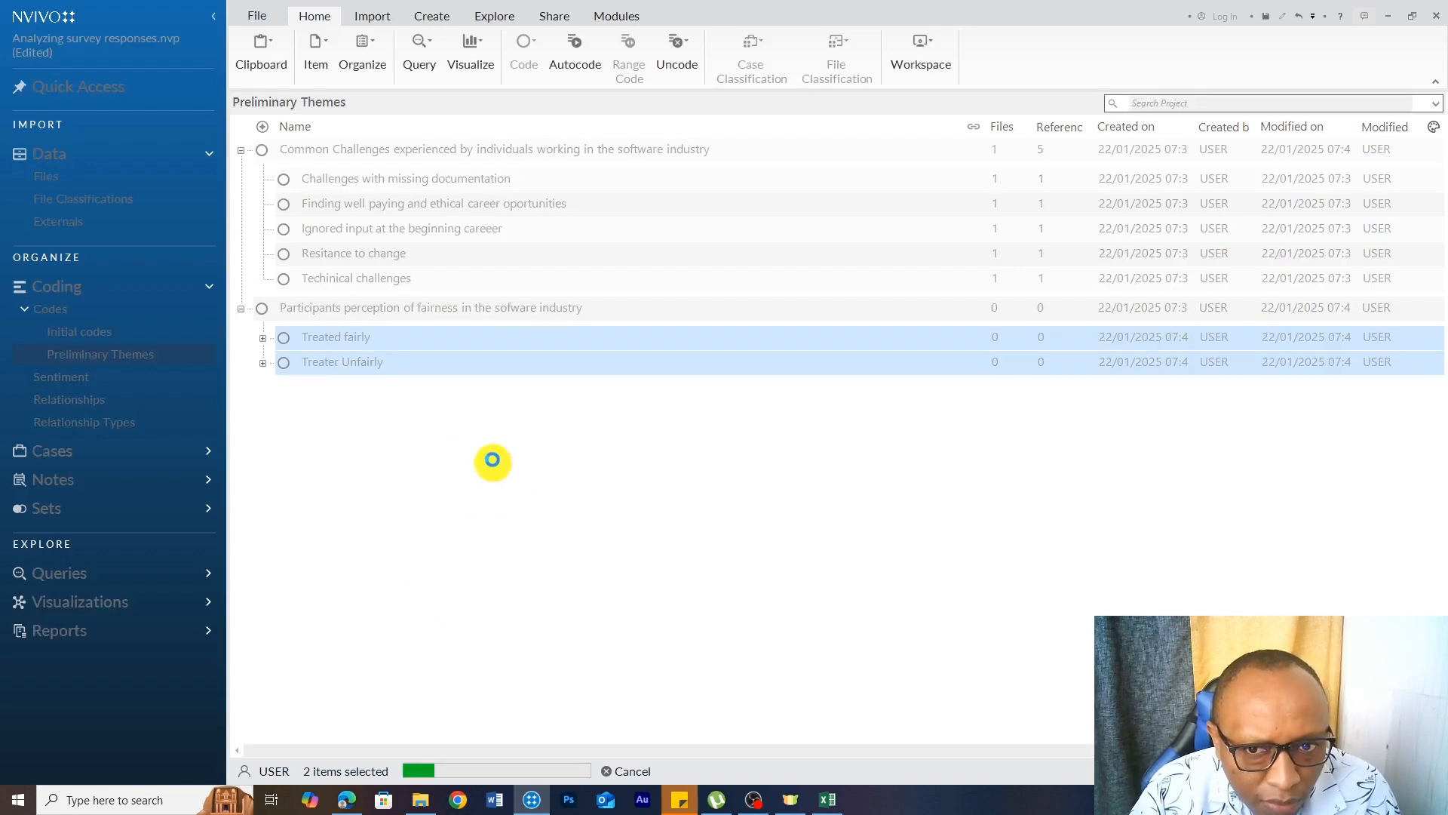
# - Review the child codes under "Treated fairly" and "Treater Unfairly", and collapse both subthemes and the common challenges theme
pyautogui.click(268, 339)
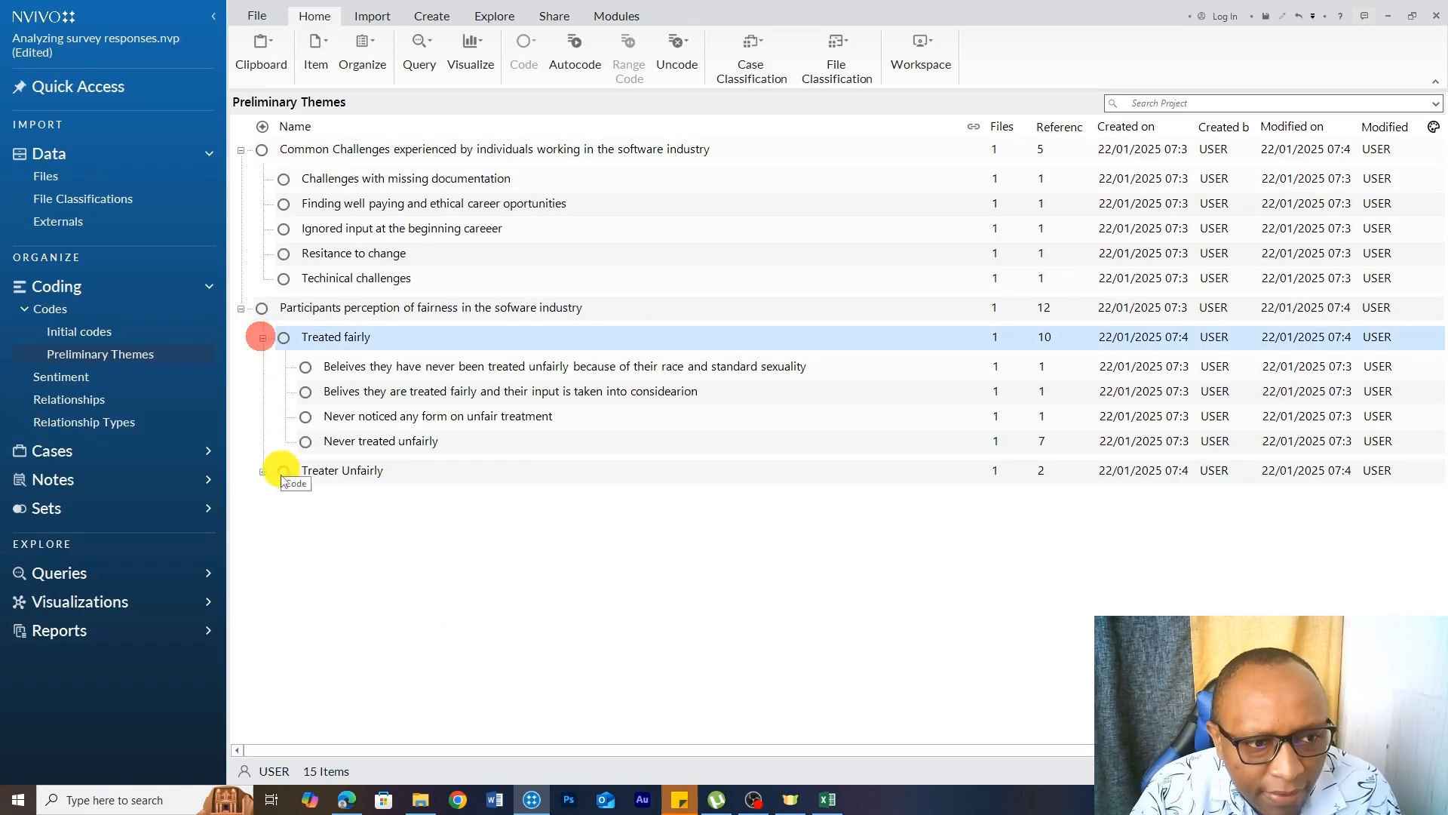
pyautogui.click(263, 472)
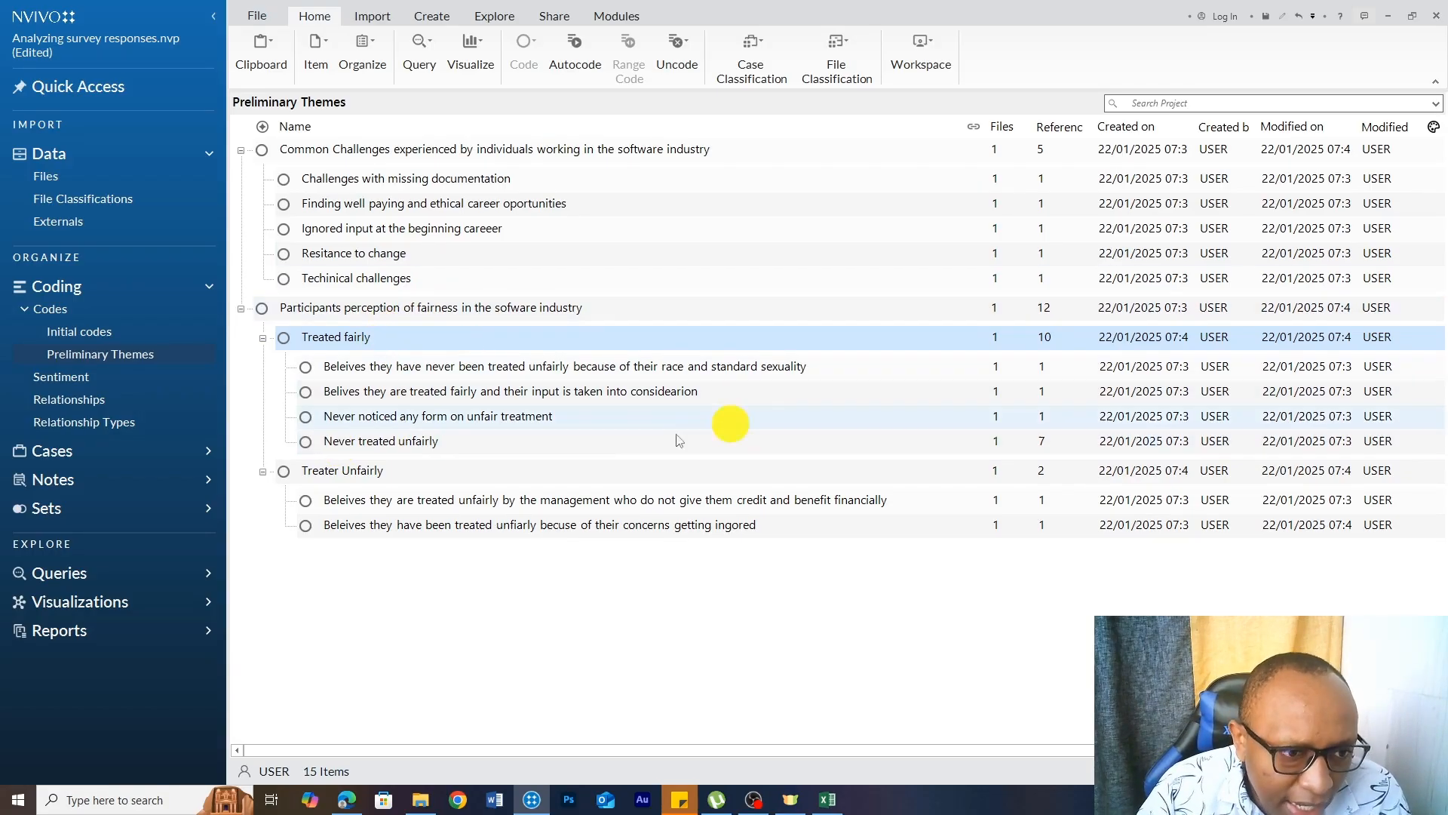
pyautogui.click(263, 470)
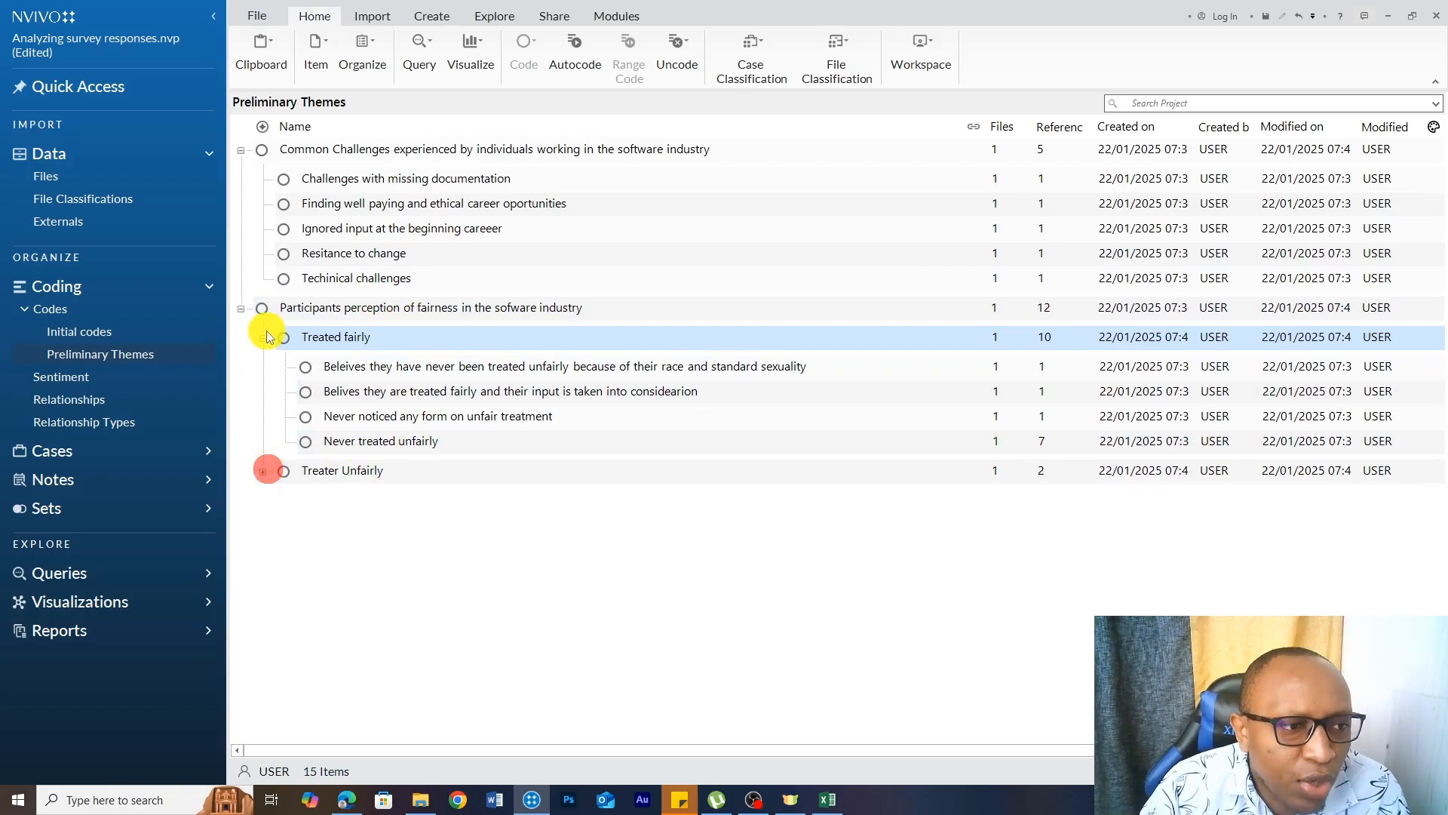
pyautogui.click(263, 338)
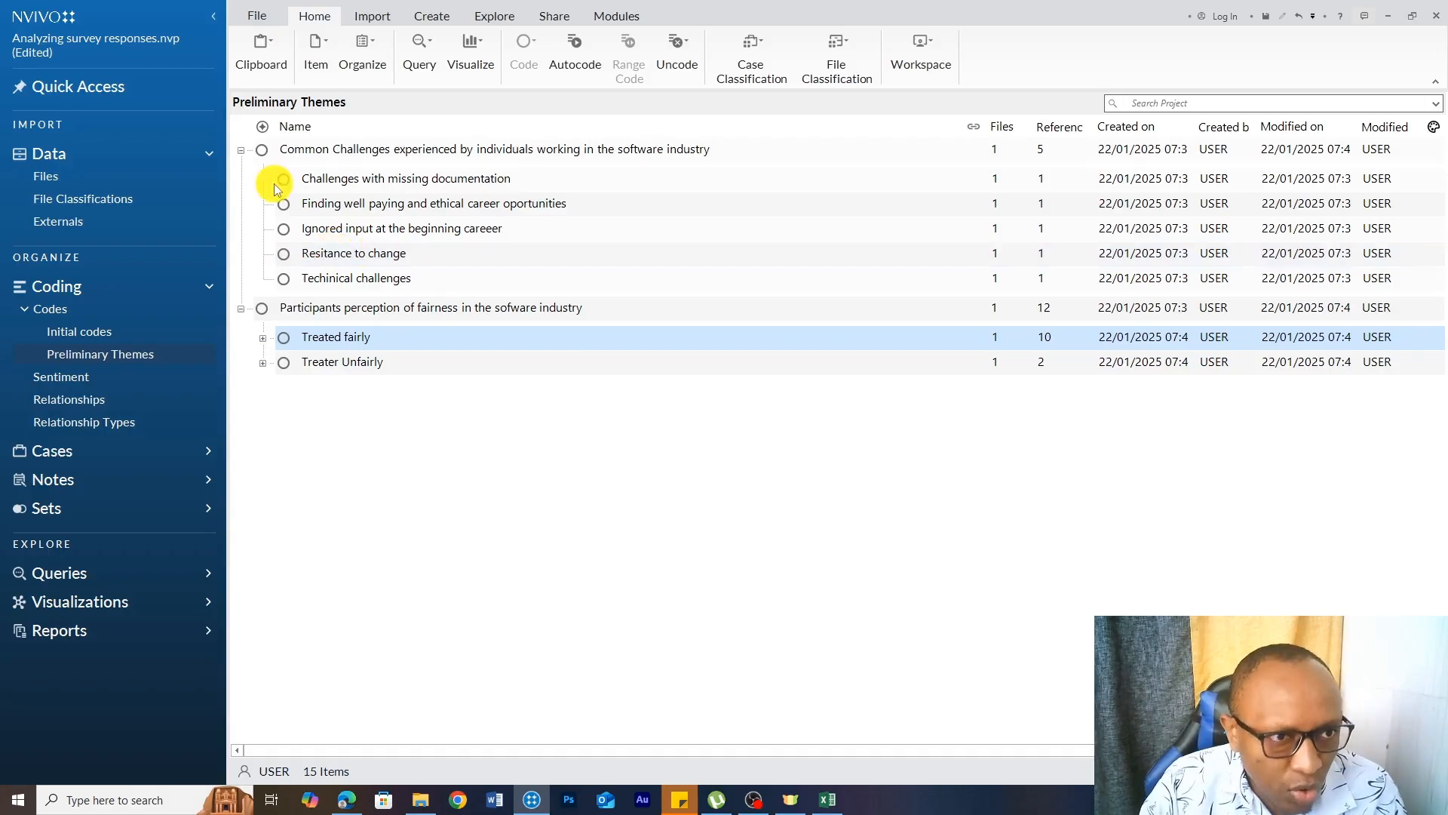
pyautogui.click(241, 150)
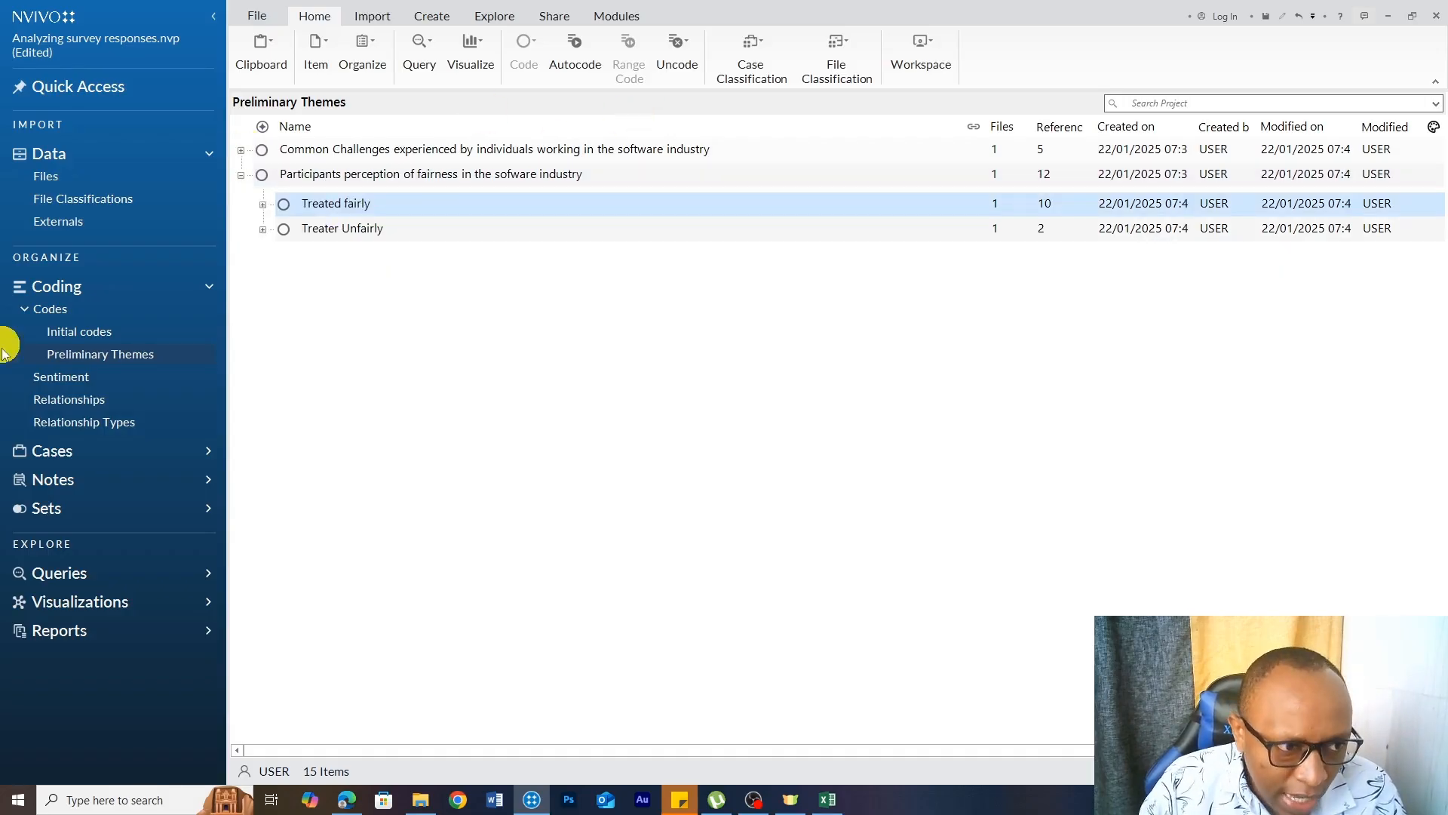
# - Create a folder named "Final Themes" under Codes
pyautogui.click(75, 313)
pyautogui.rightClick(72, 307)
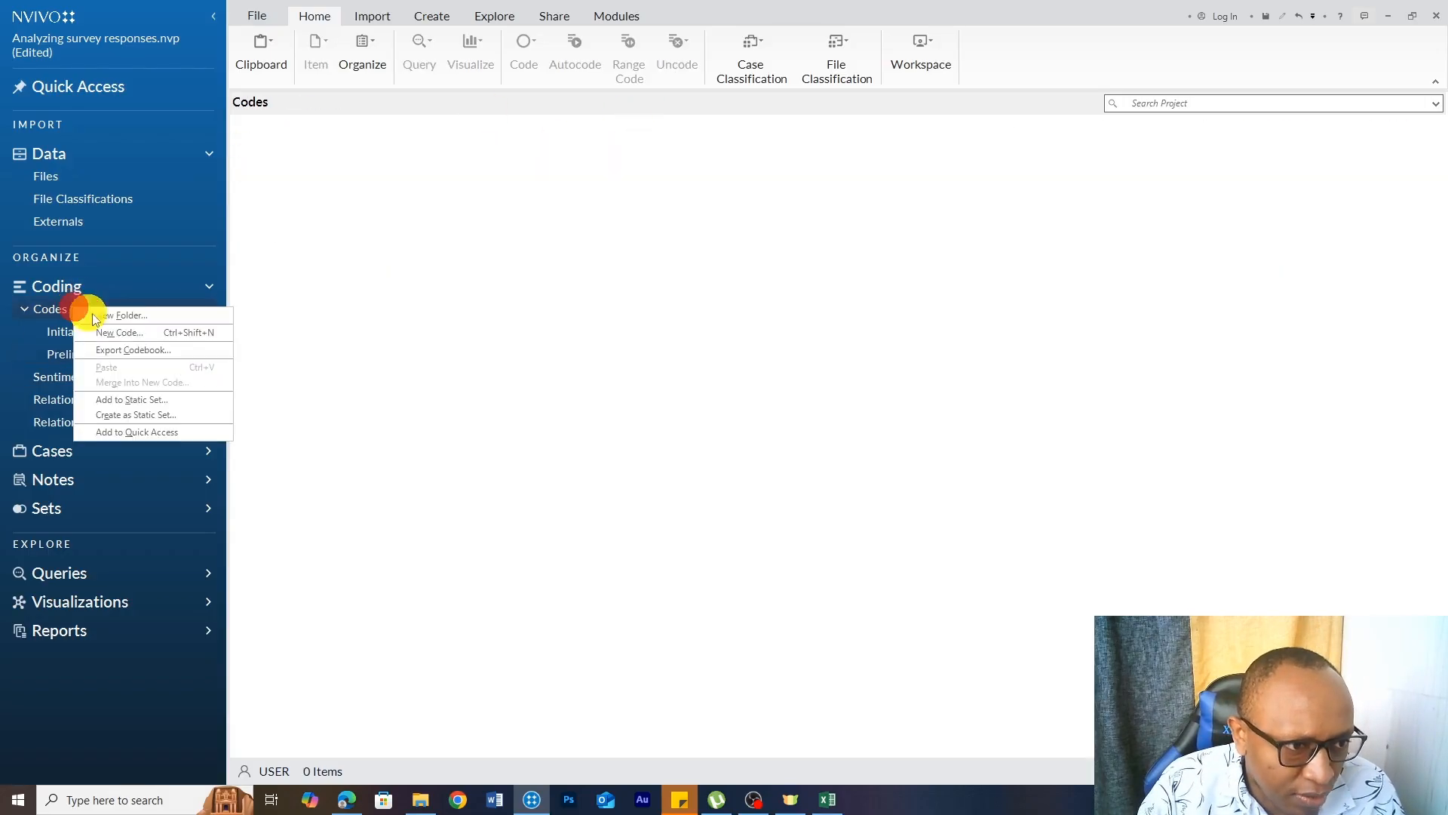
pyautogui.click(121, 314)
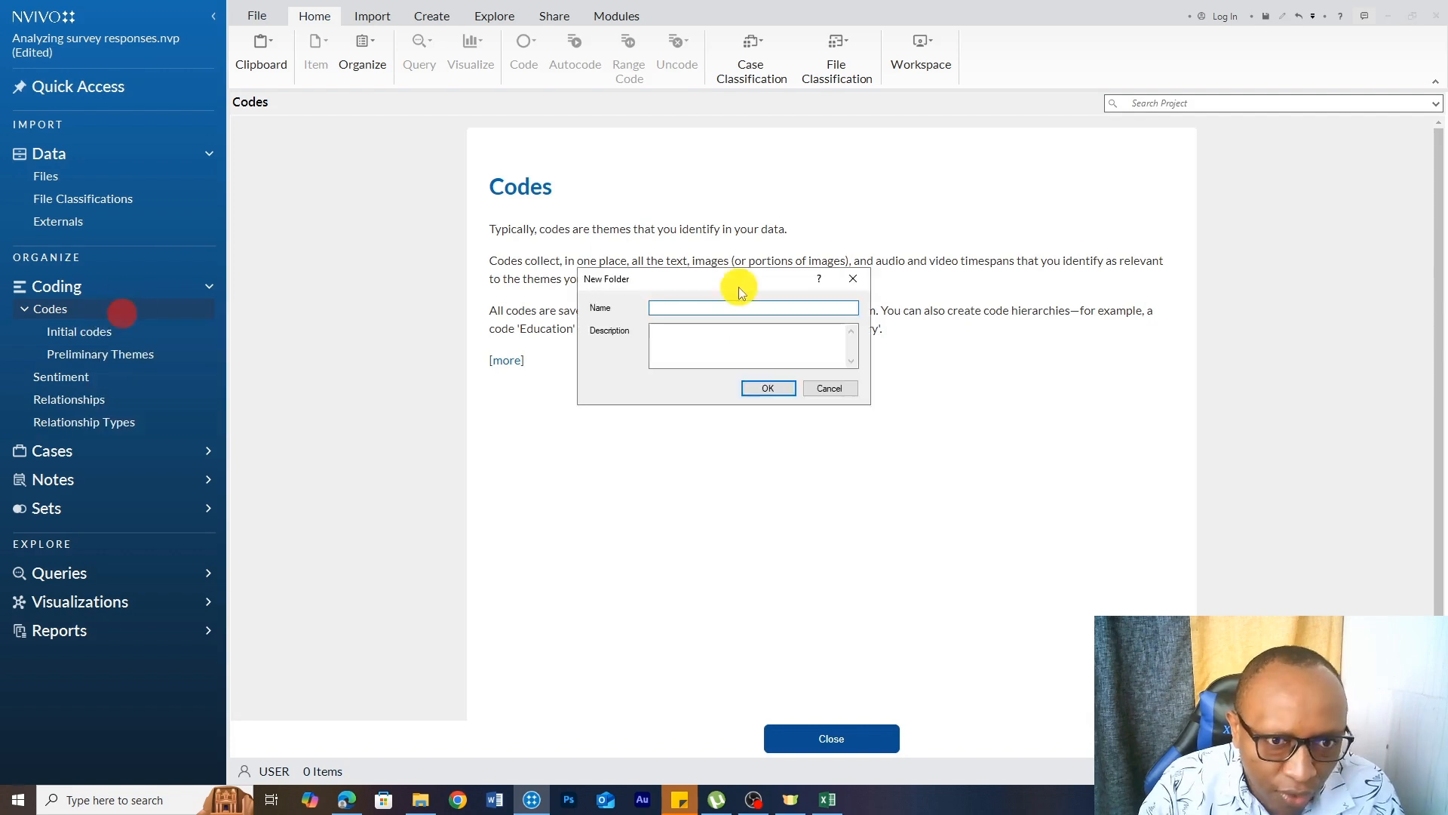
pyautogui.write('Final Themes')
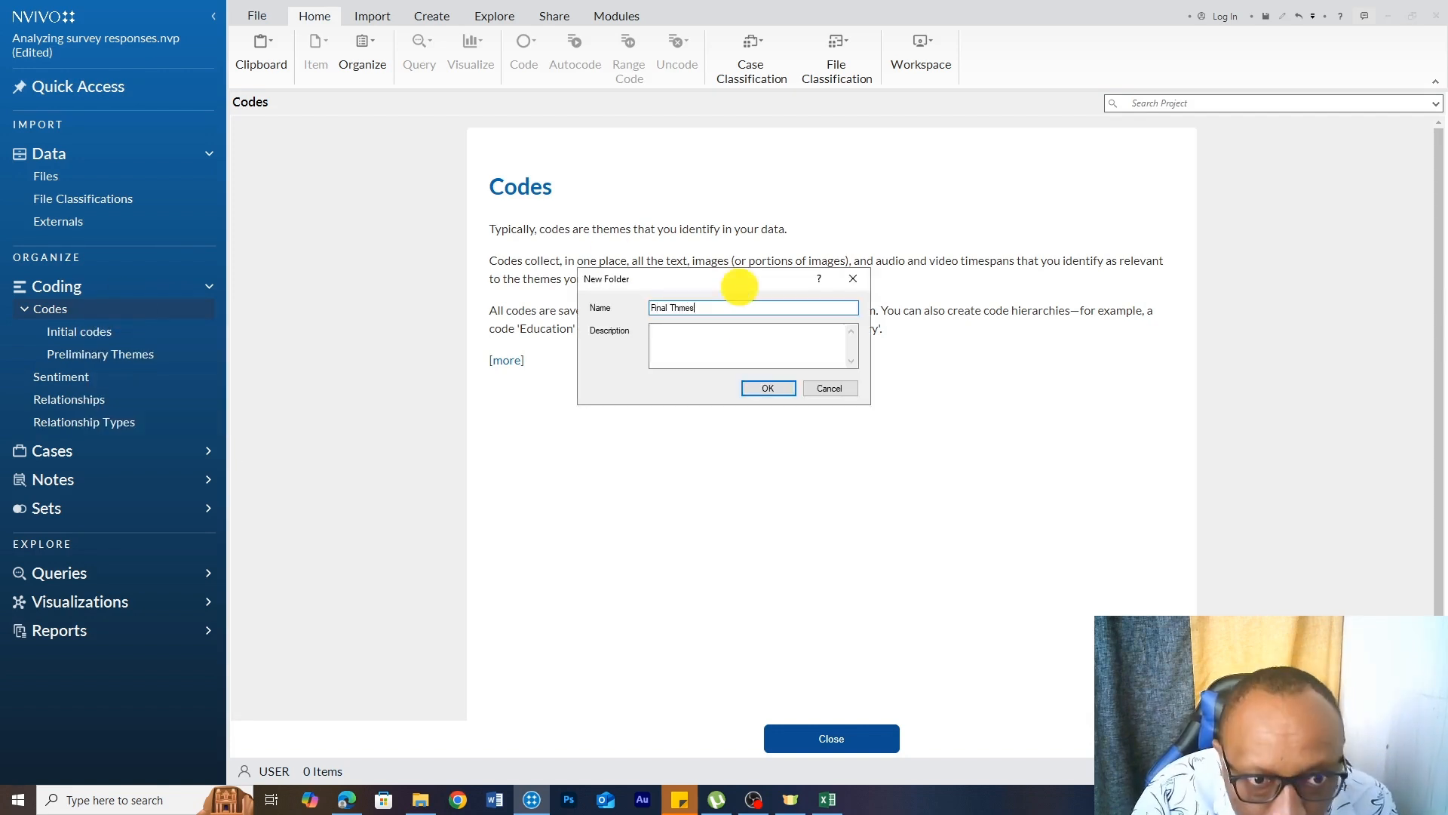
pyautogui.click(681, 306)
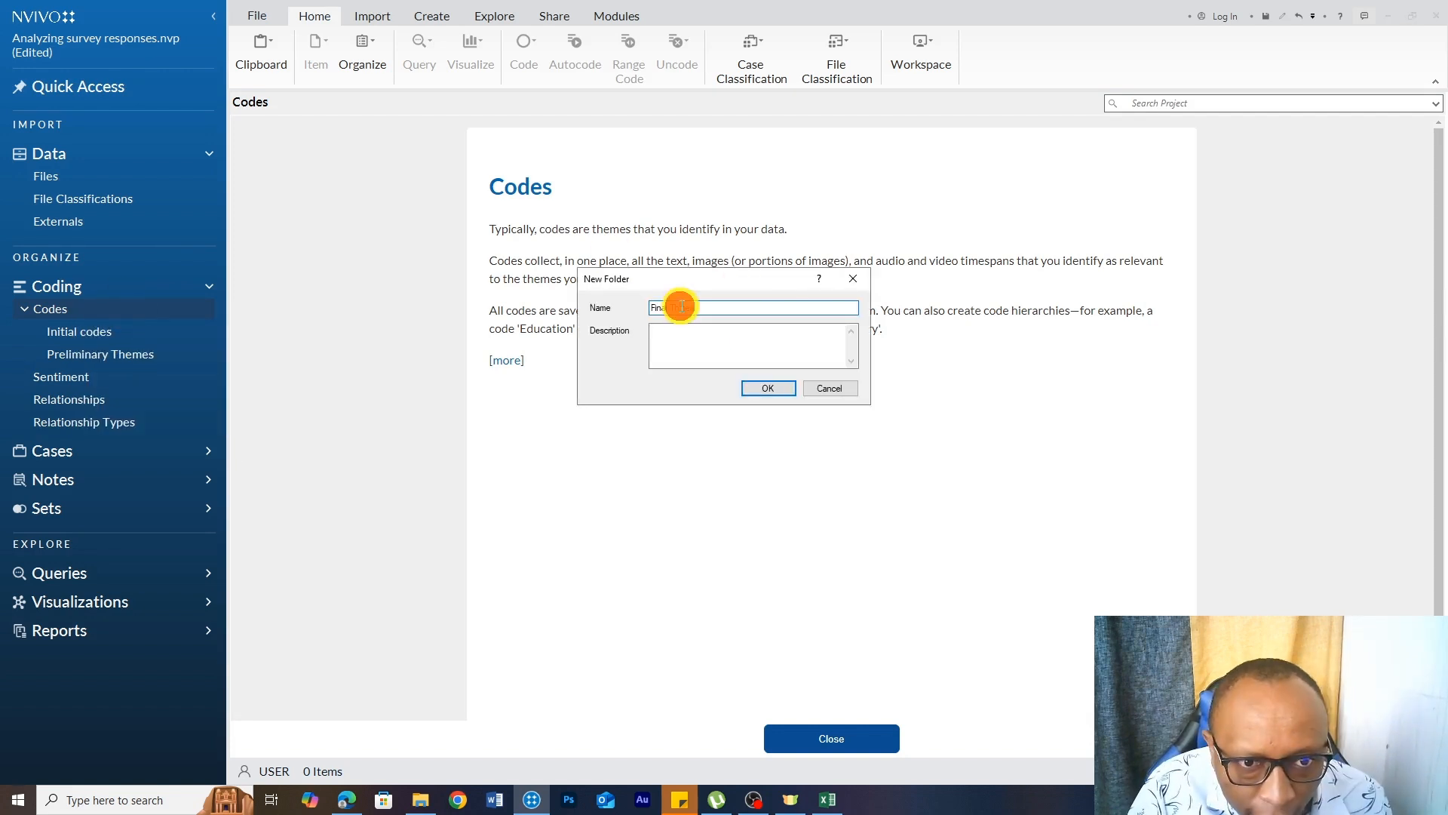
pyautogui.click(768, 388)
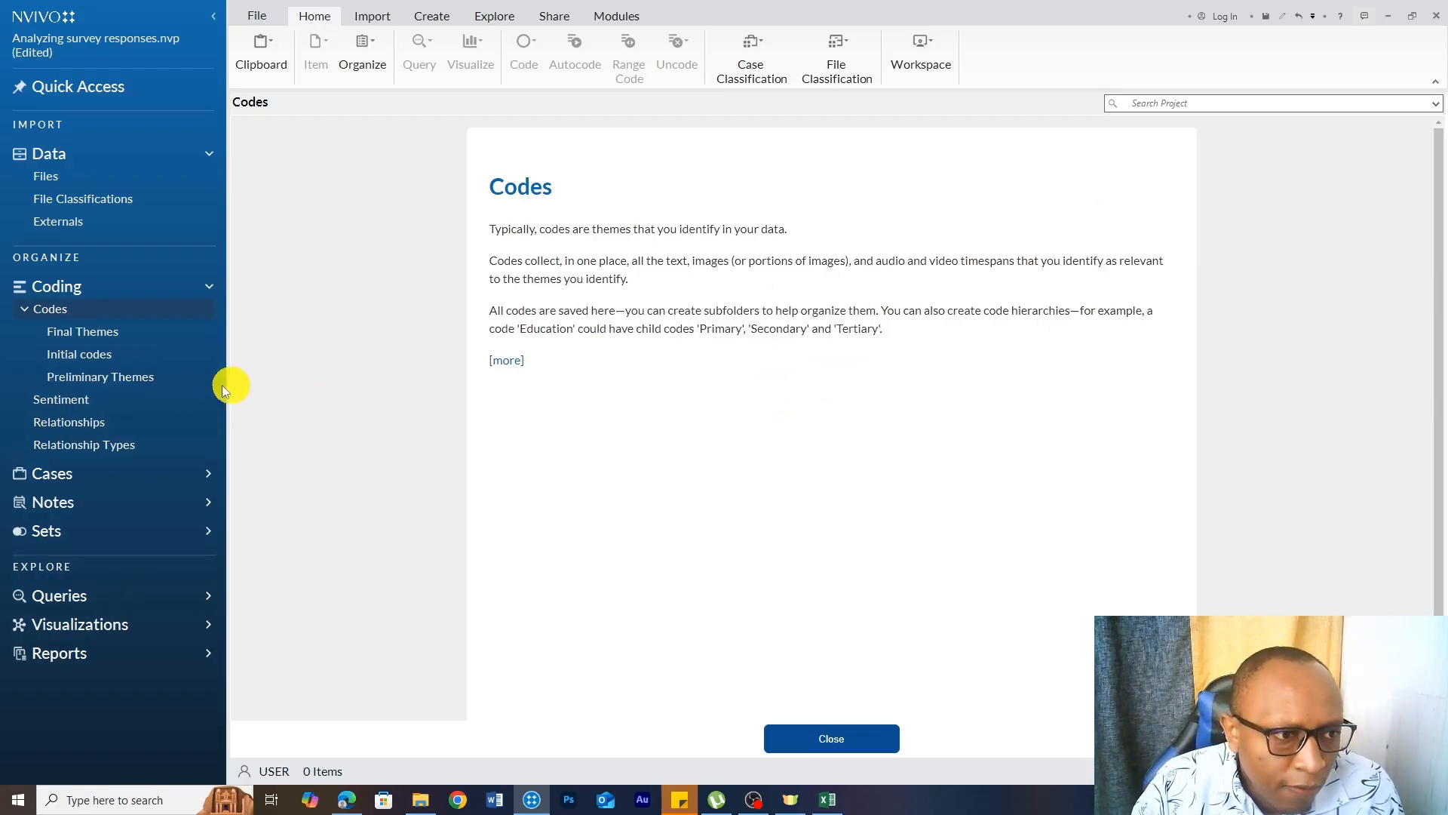
# - Rename the "Initial codes" folder as "A. Initial codes"
pyautogui.click(115, 333)
pyautogui.click(92, 353)
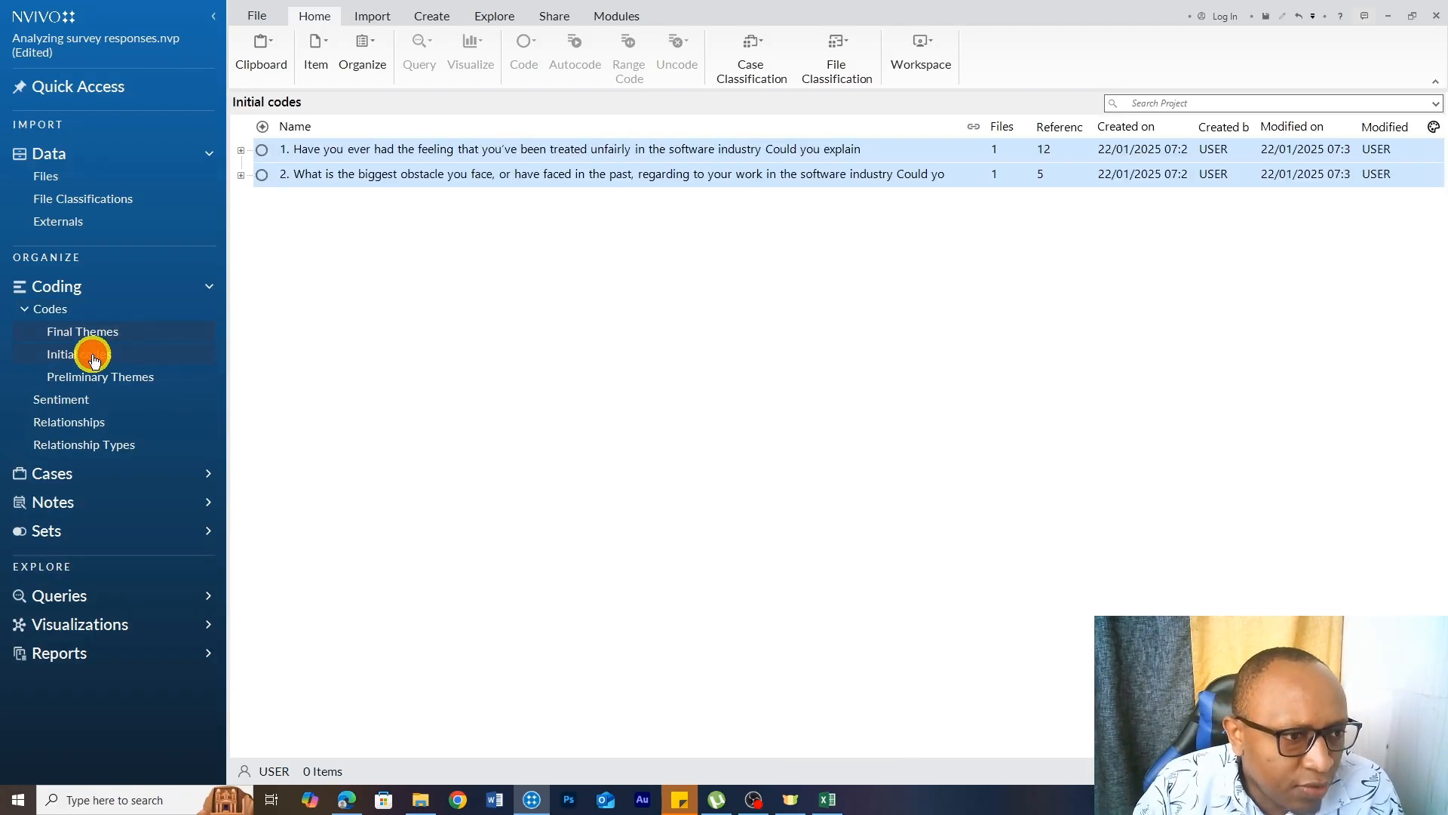
pyautogui.rightClick(92, 354)
pyautogui.click(154, 527)
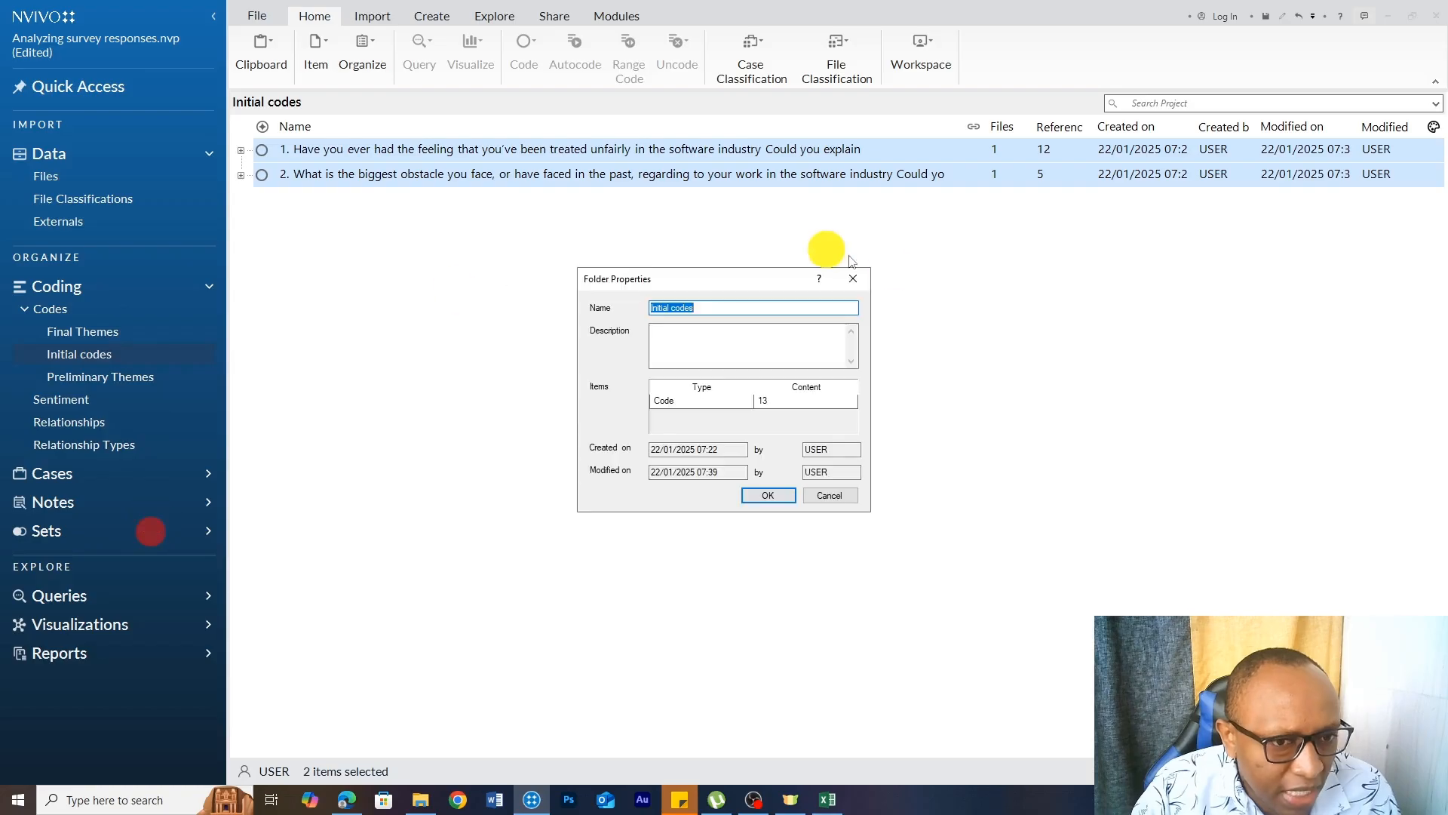
pyautogui.click(652, 310)
pyautogui.doubleClick(653, 310)
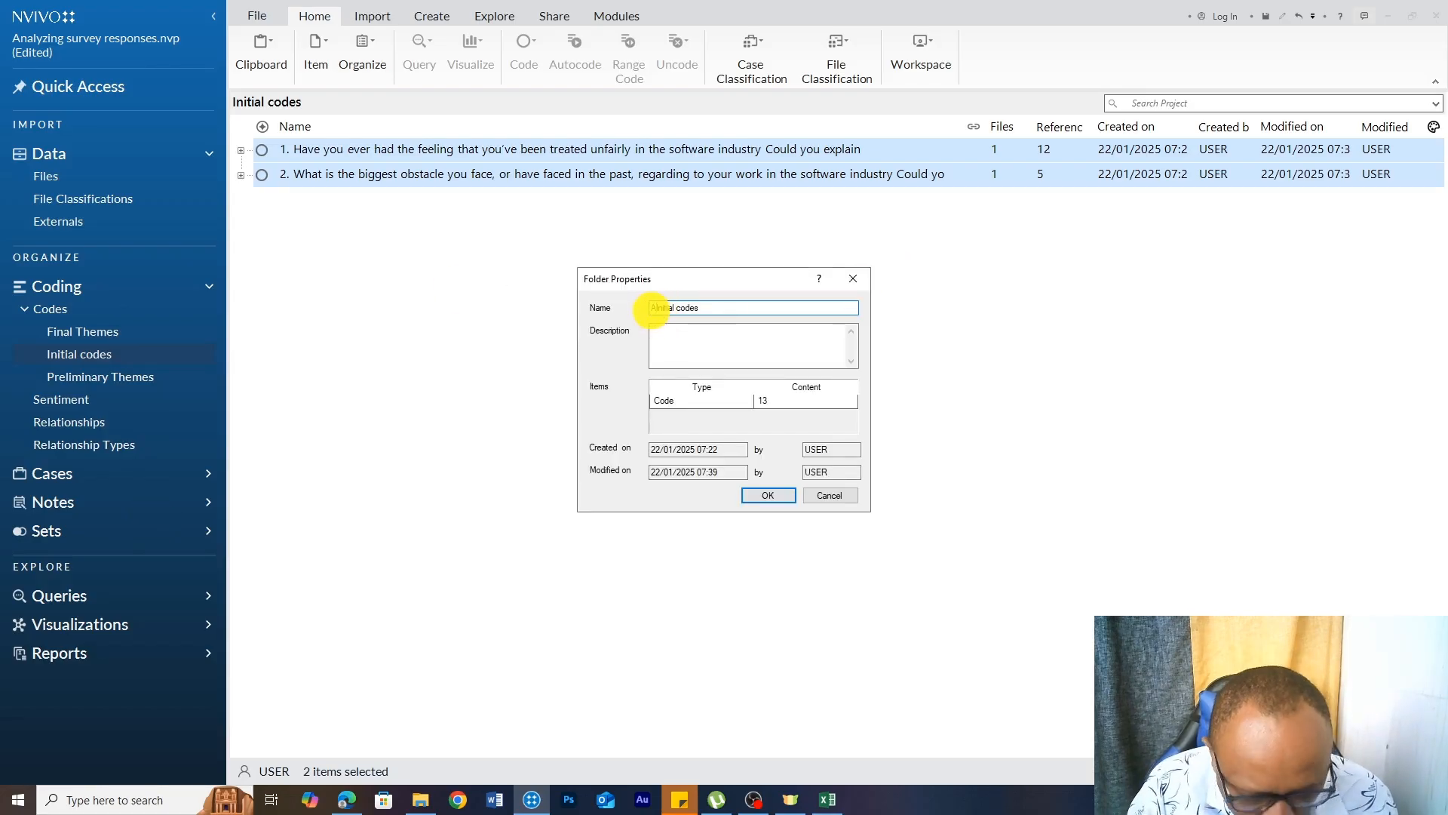
pyautogui.click(759, 492)
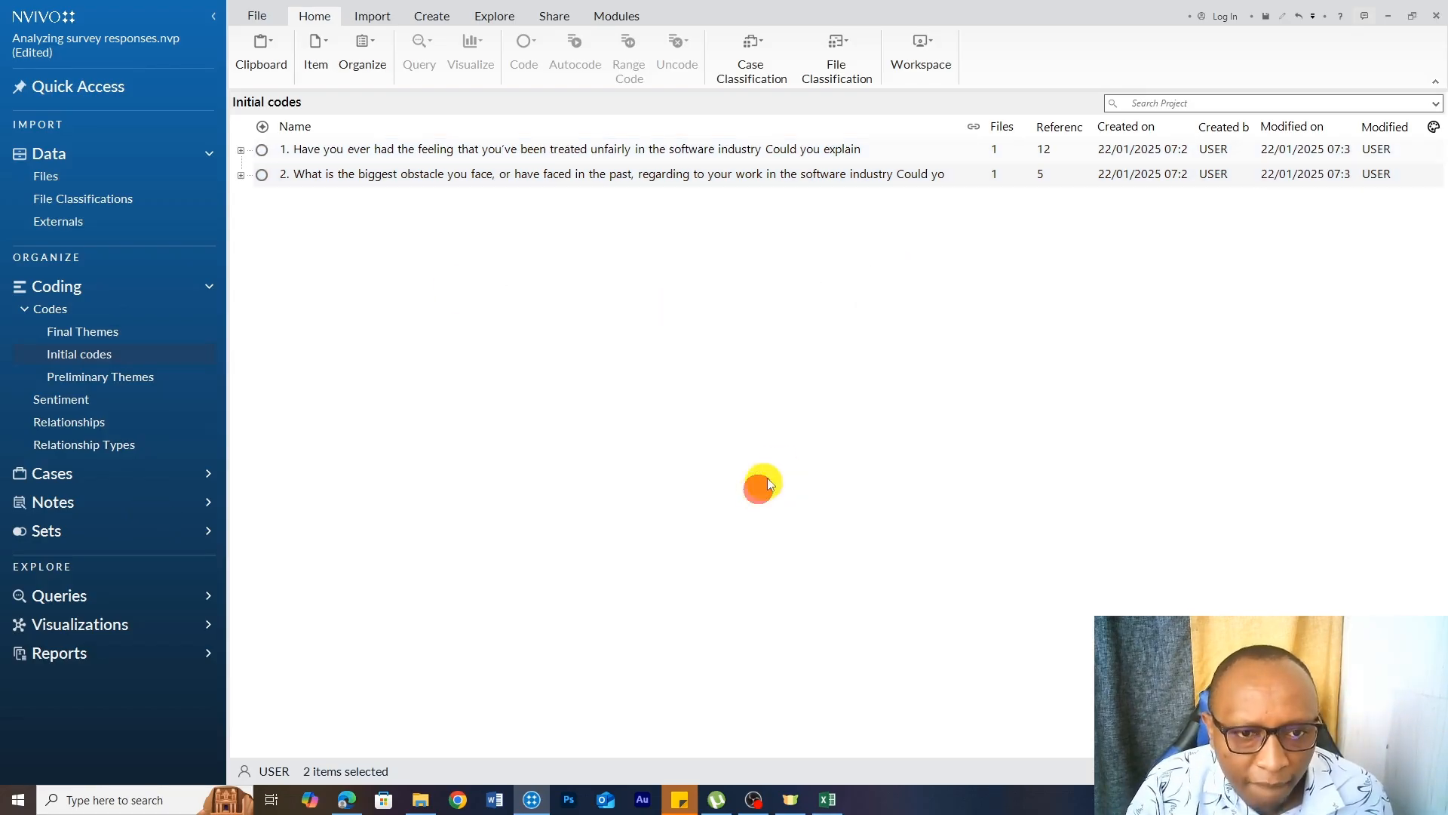
# - Rename the "Preliminary Themes" folder as "B. Preliminary Themes"
pyautogui.click(90, 375)
pyautogui.rightClick(93, 375)
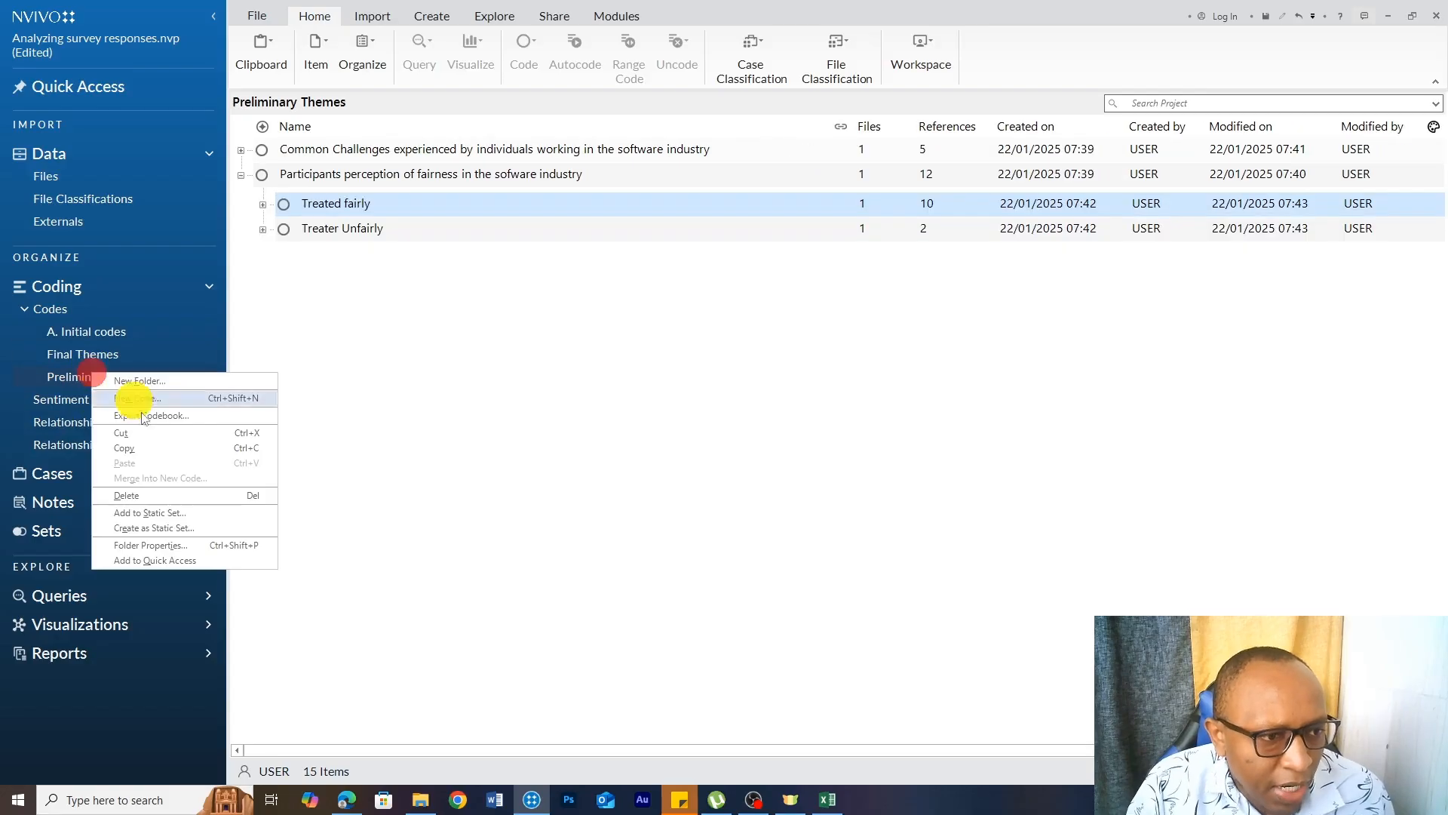
pyautogui.click(143, 545)
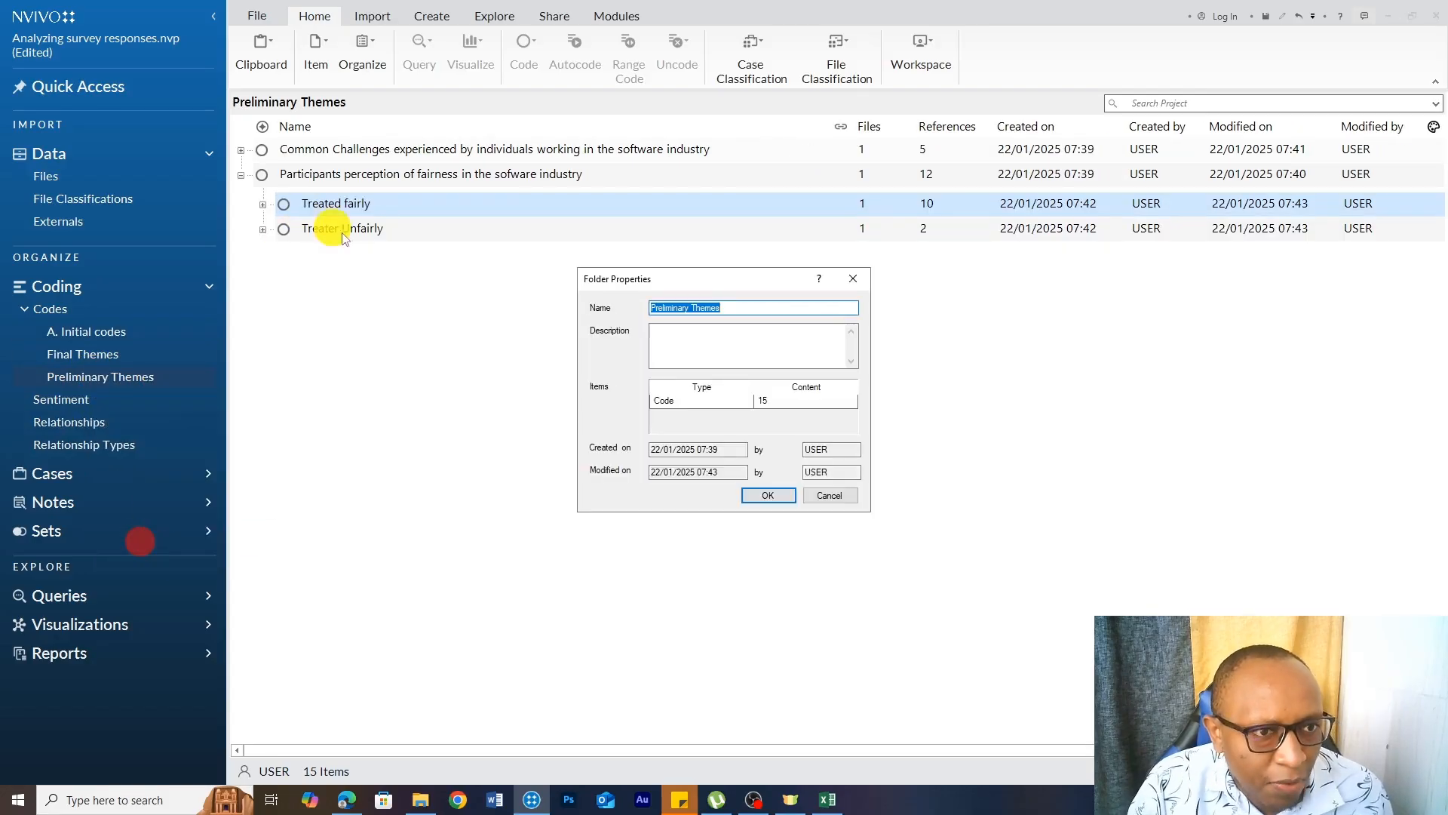
pyautogui.click(652, 310)
pyautogui.write('B.')
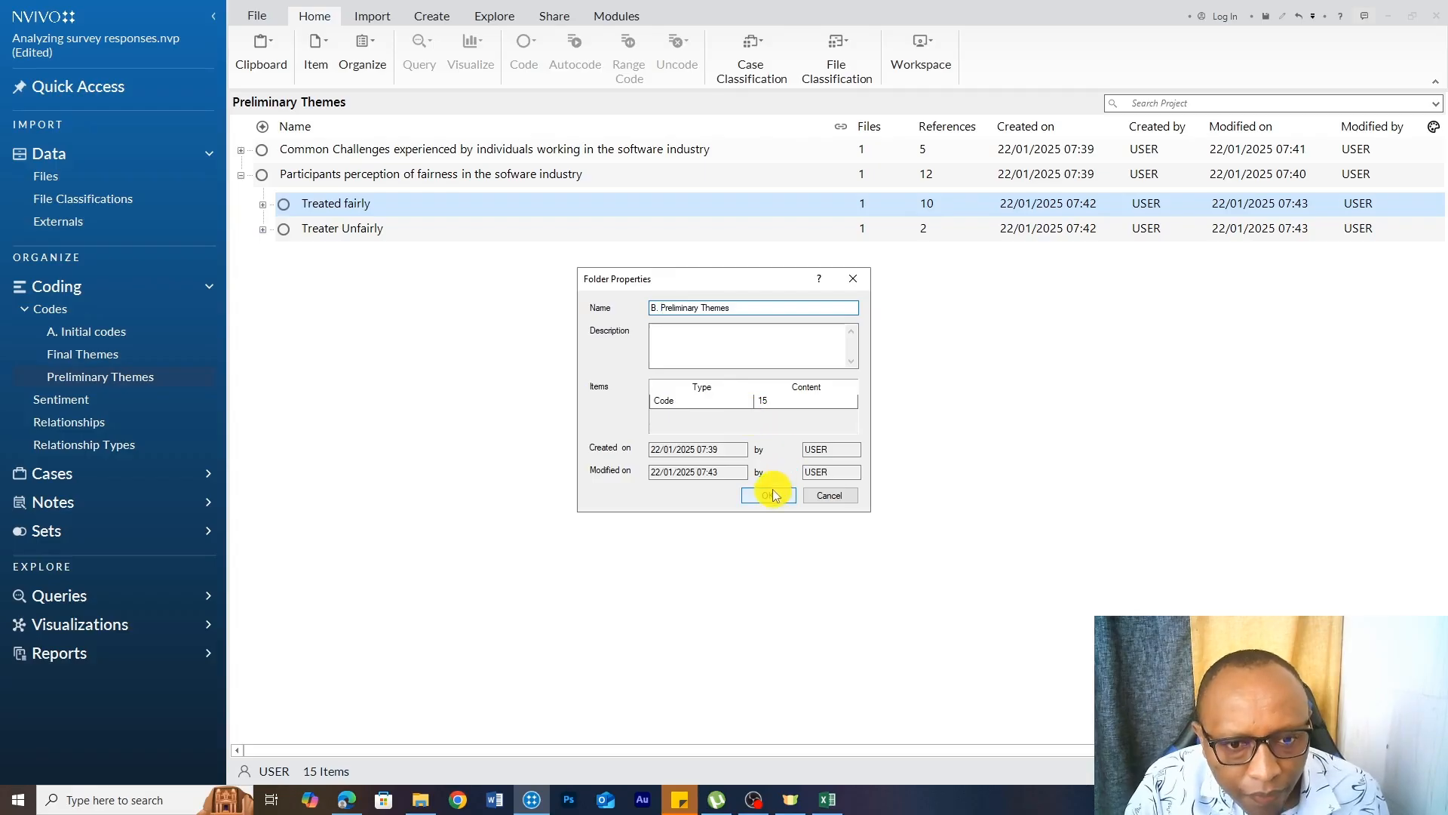
pyautogui.click(767, 495)
pyautogui.rightClick(115, 377)
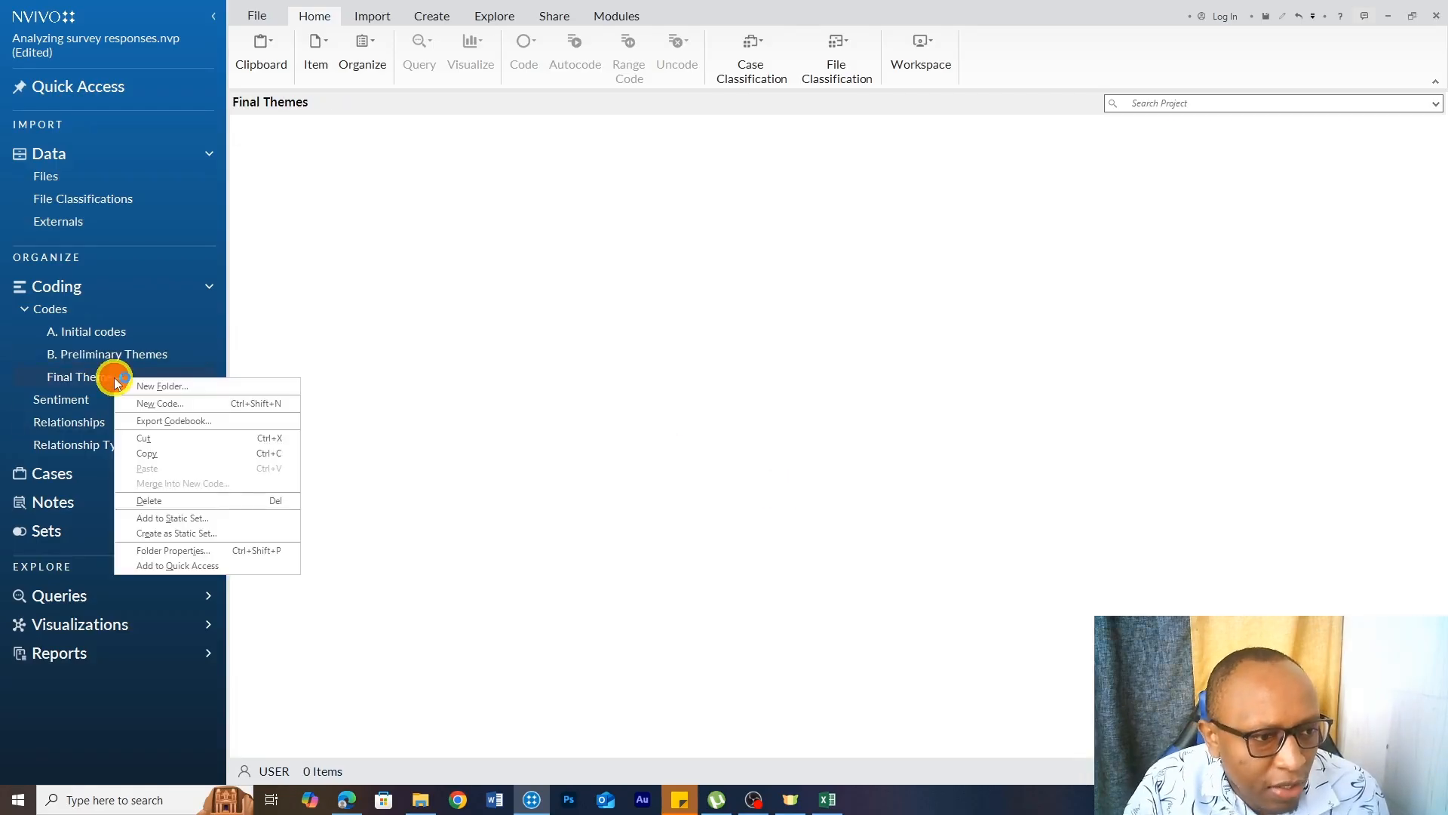
pyautogui.click(166, 391)
pyautogui.click(829, 388)
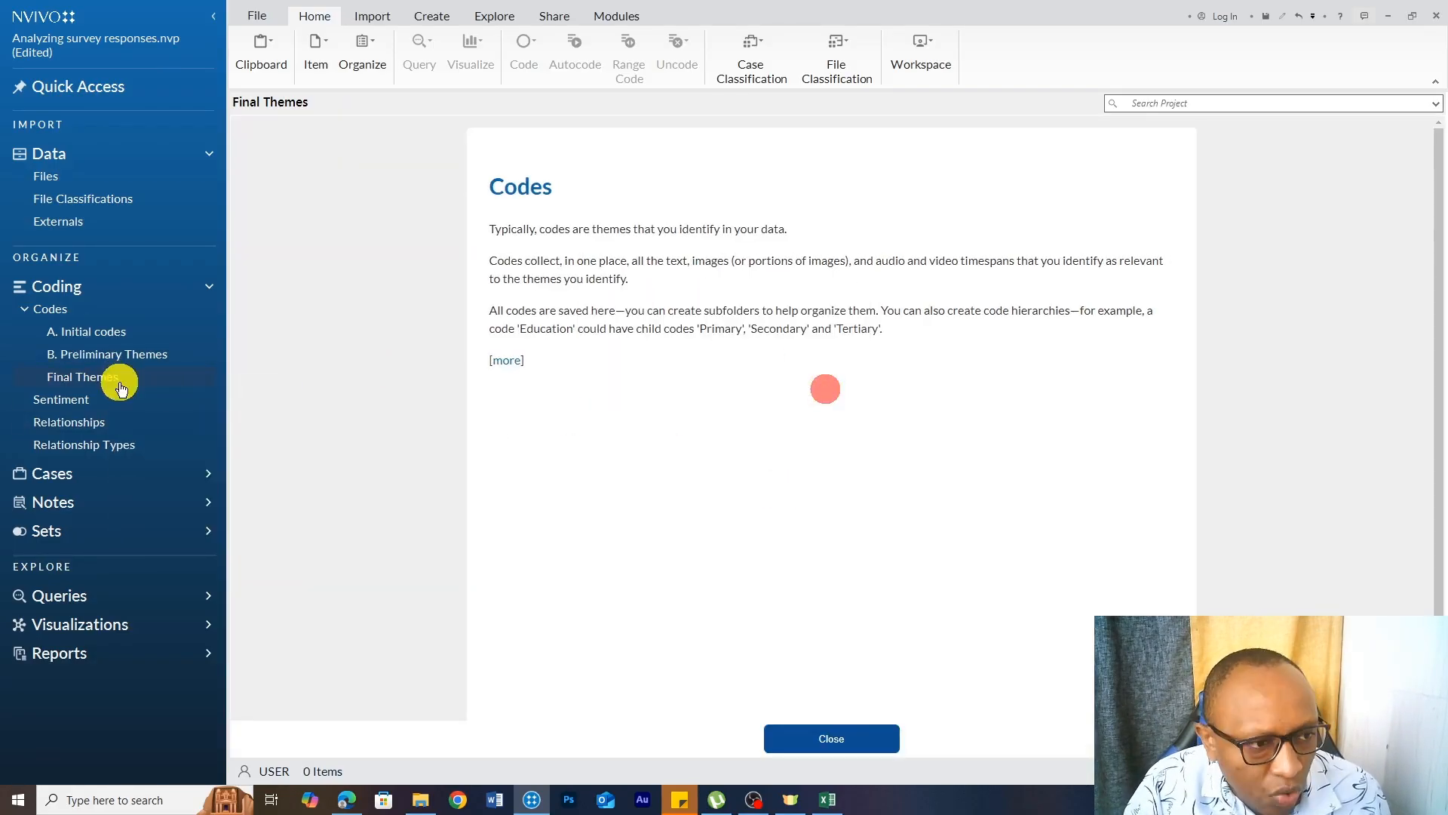
# - Rename the "Final Themes" folder as "C.Final Themes"
pyautogui.rightClick(114, 376)
pyautogui.click(173, 549)
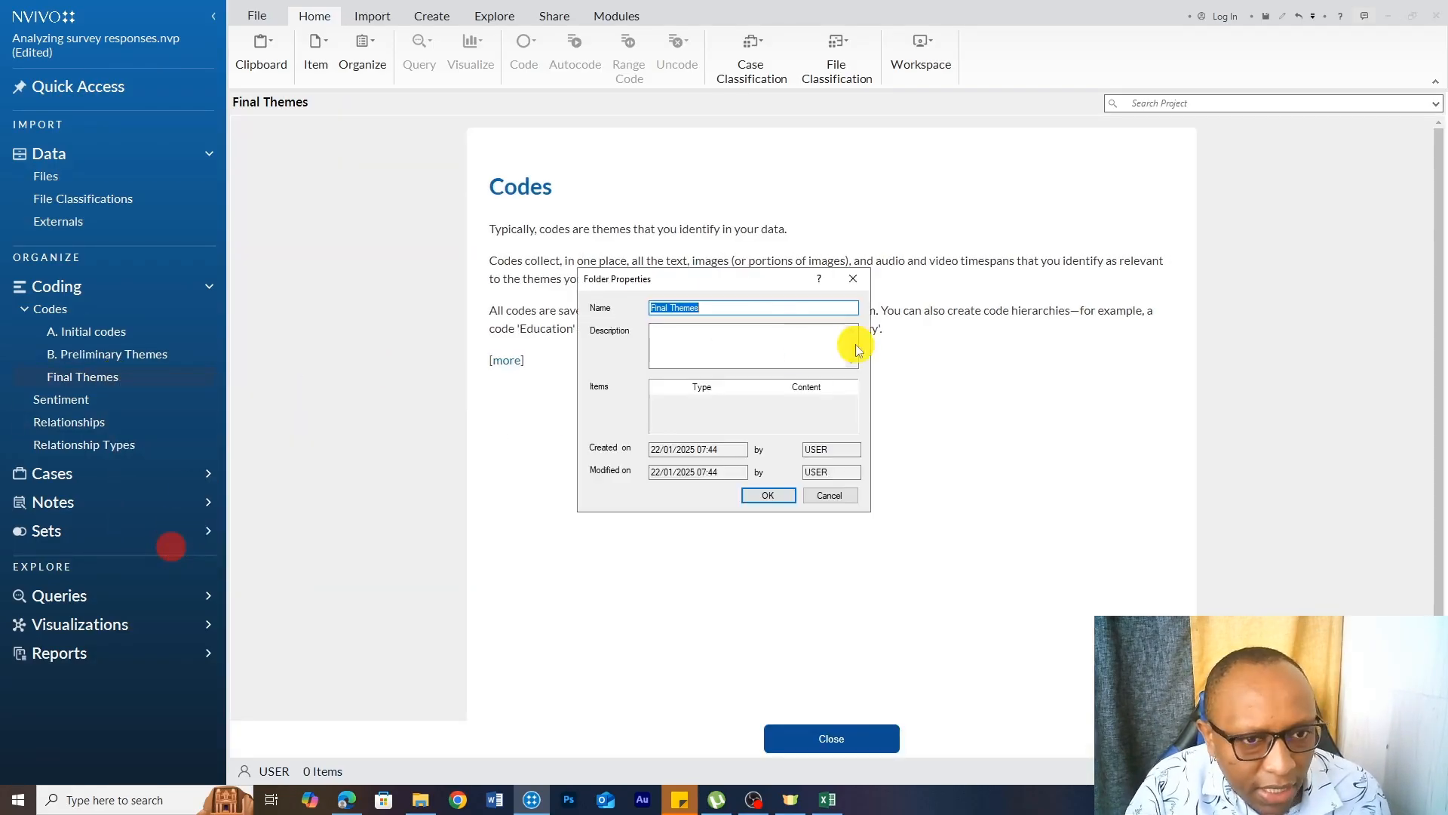
pyautogui.click(654, 307)
pyautogui.write('C.')
pyautogui.click(783, 497)
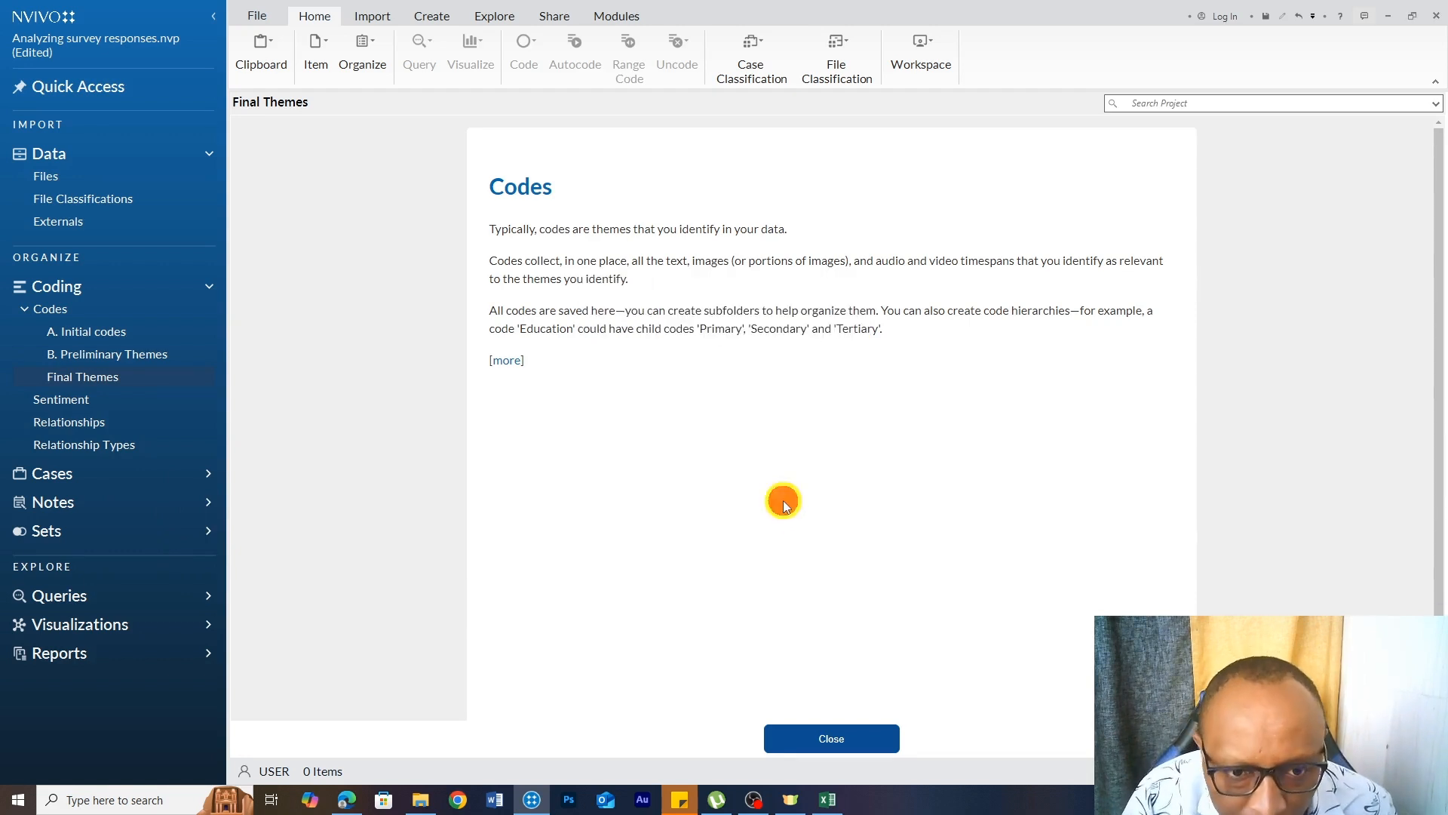
# - Look through the contents of the initial codes, preliminary themes and final themes folders
pyautogui.click(107, 337)
pyautogui.click(112, 354)
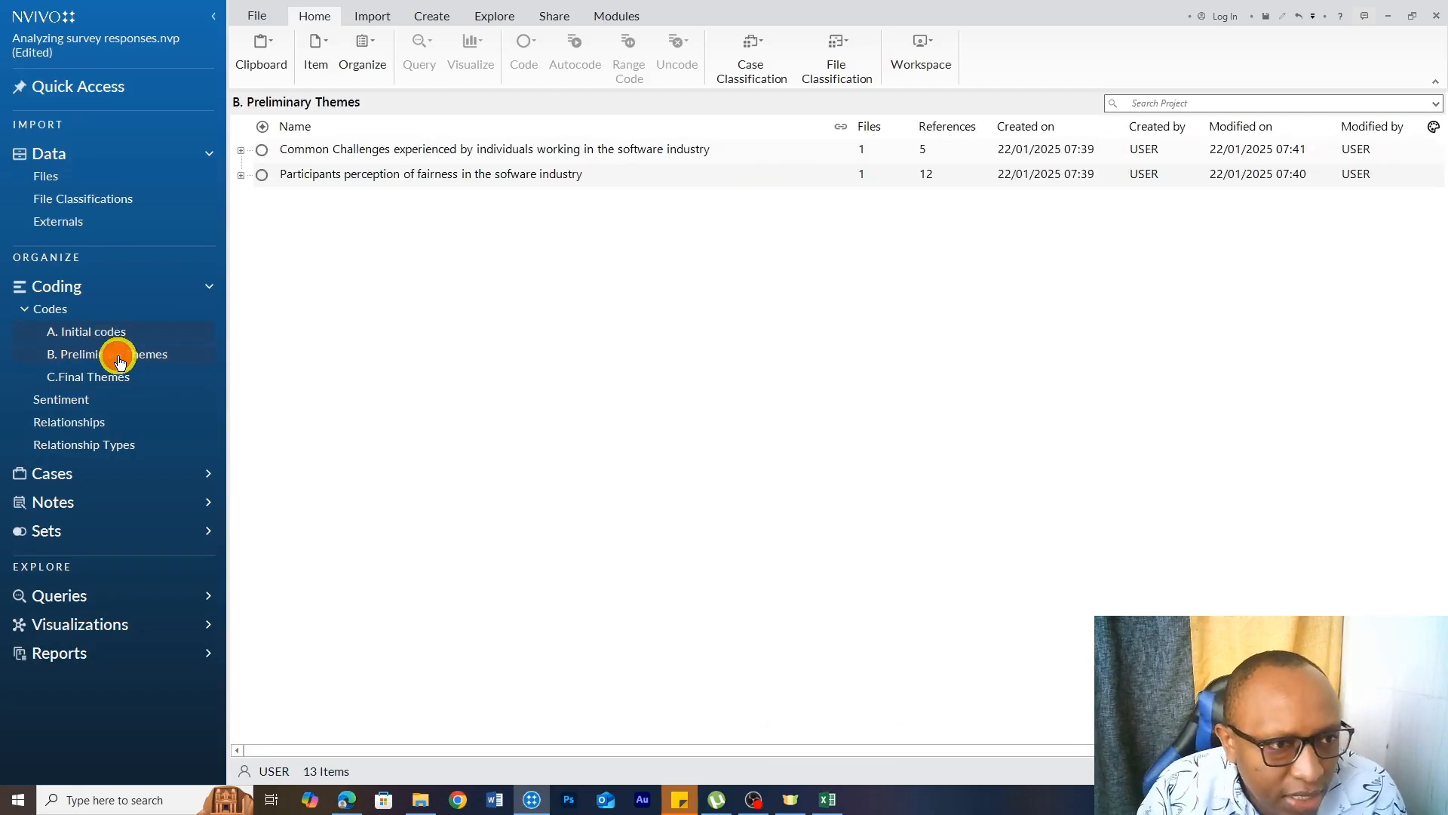
pyautogui.click(106, 376)
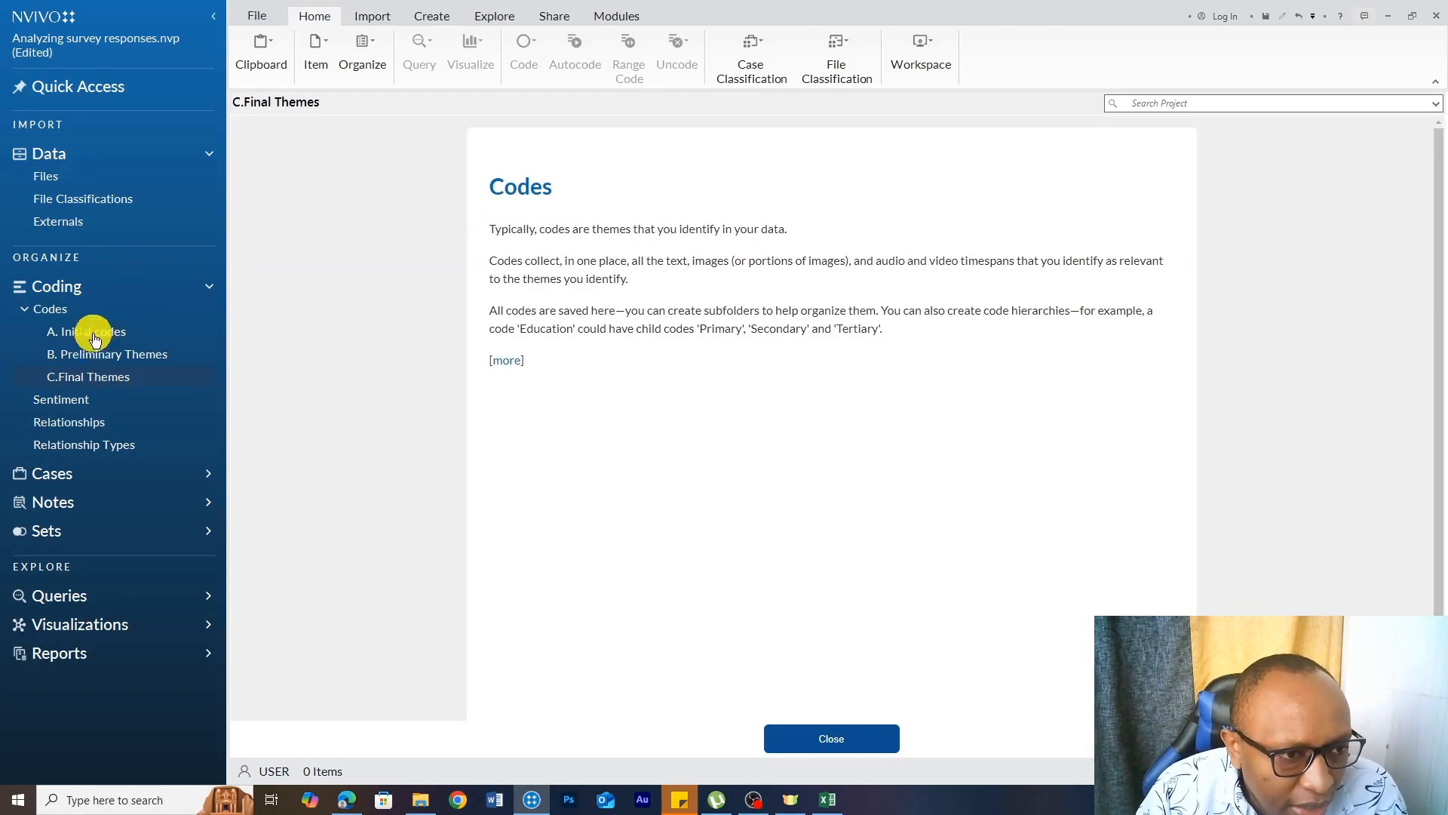
pyautogui.click(97, 353)
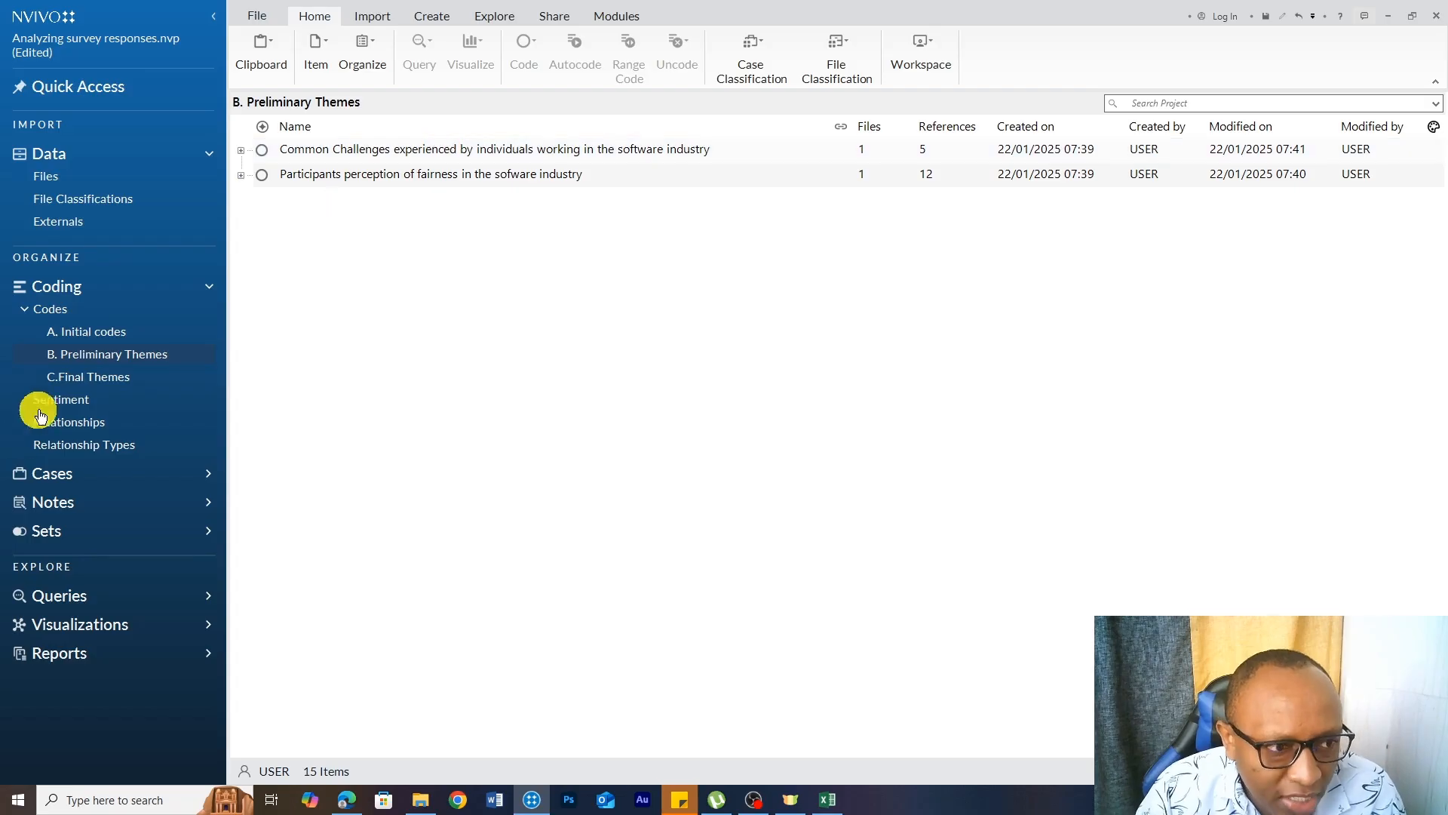
pyautogui.click(72, 376)
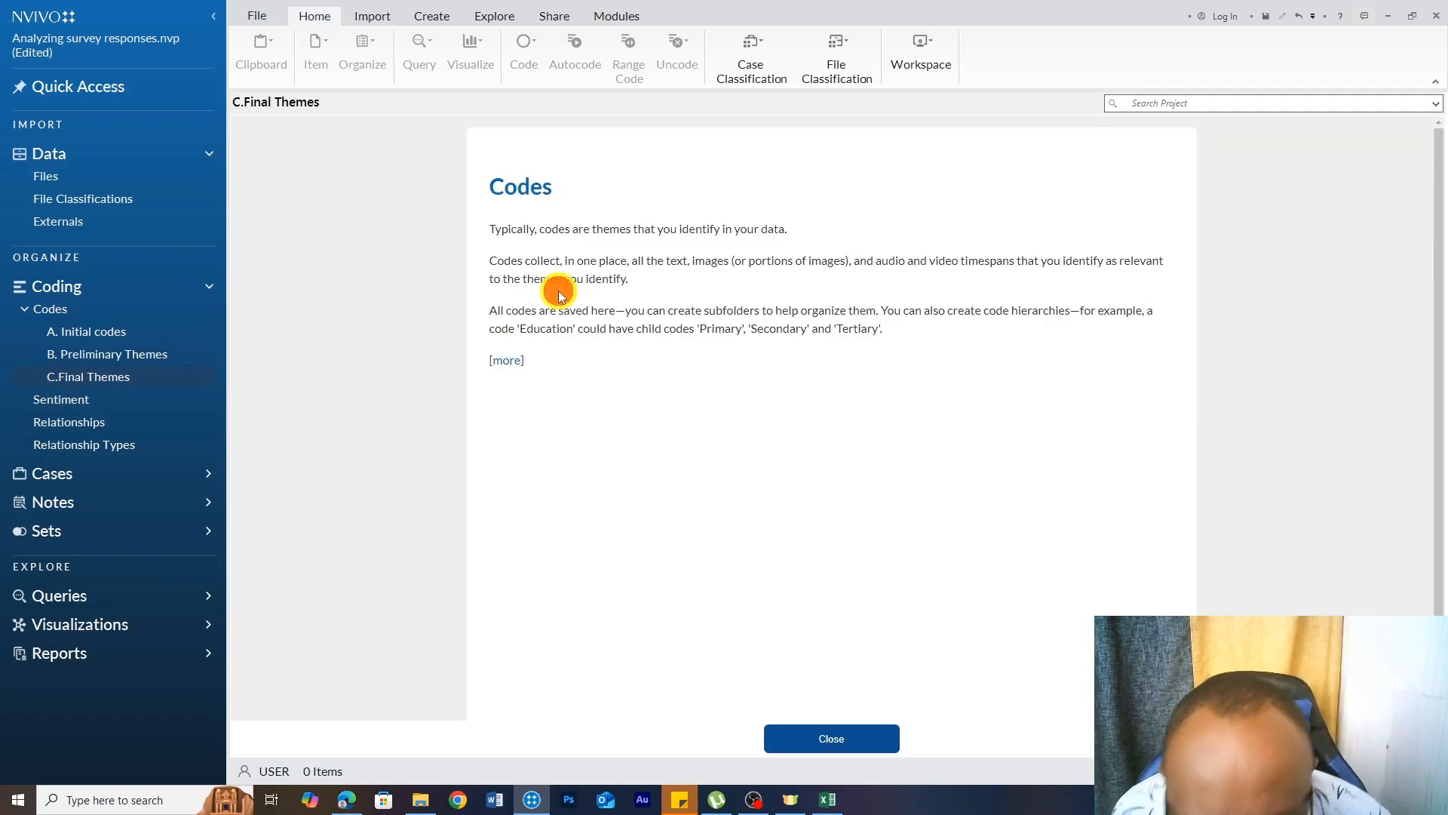
# - Open the survey responses 1 file from the project's data files
pyautogui.click(97, 176)
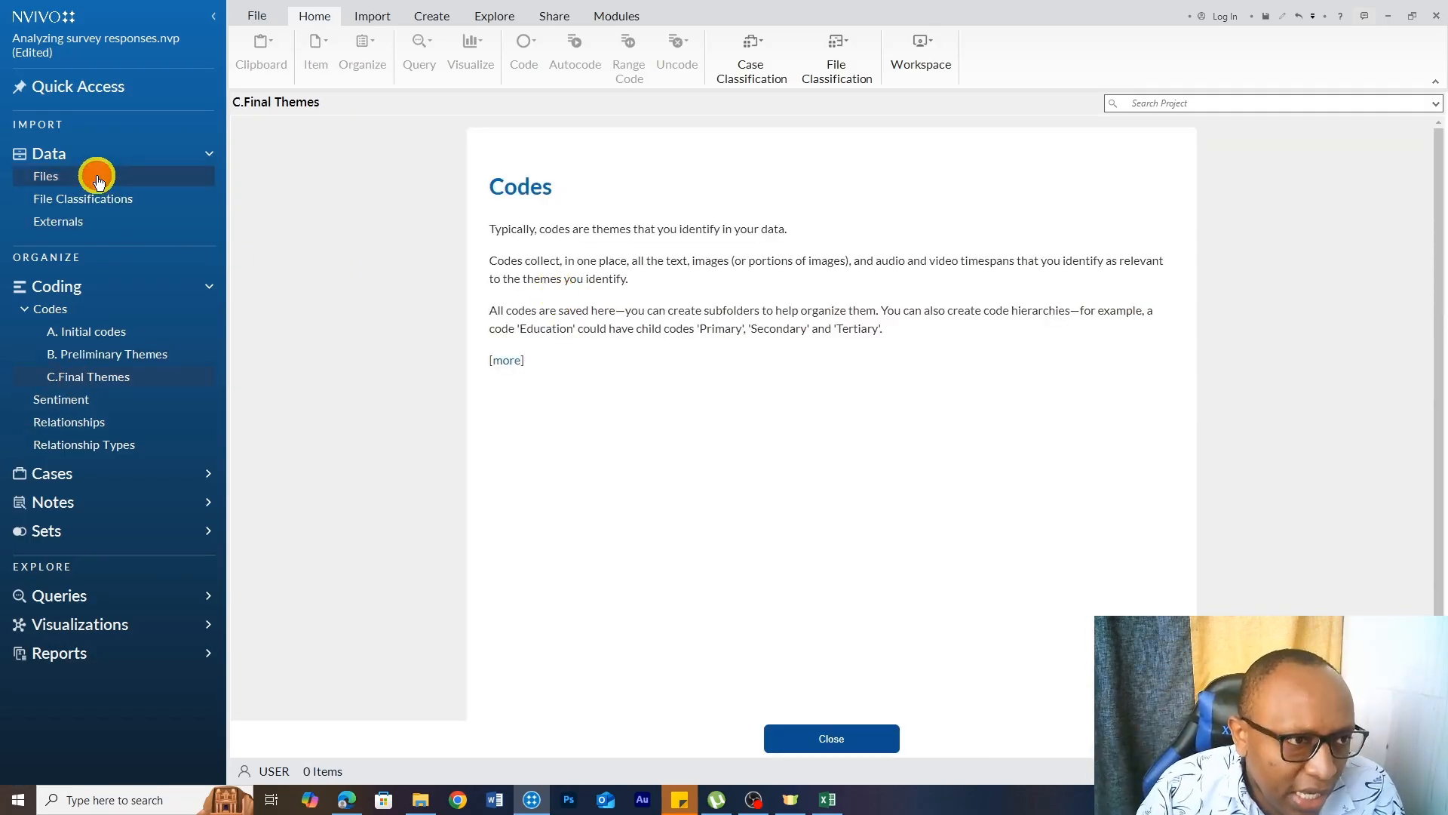
pyautogui.doubleClick(276, 147)
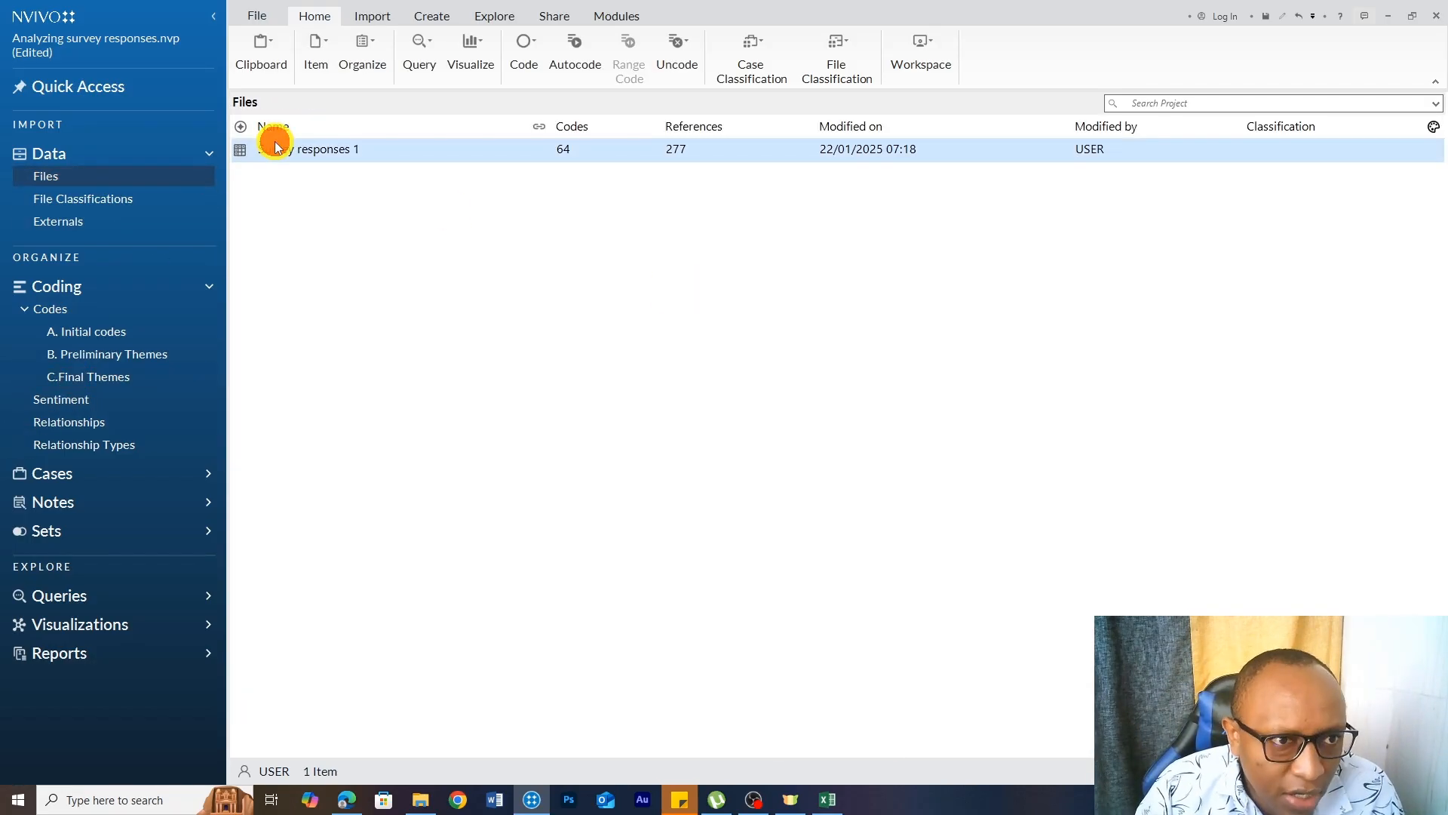